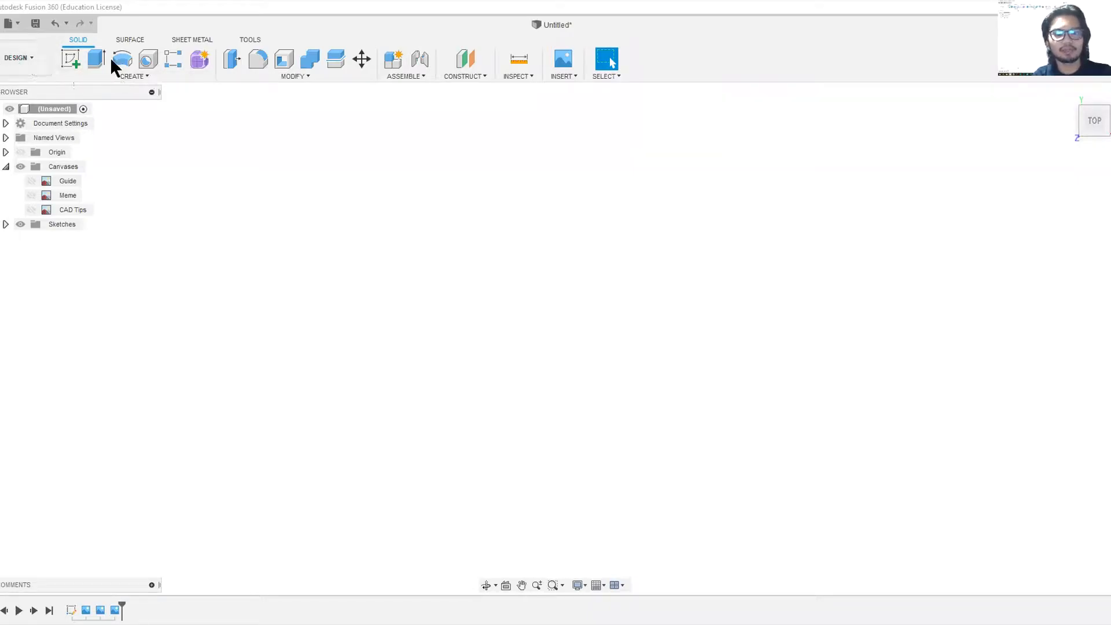
click(38, 68)
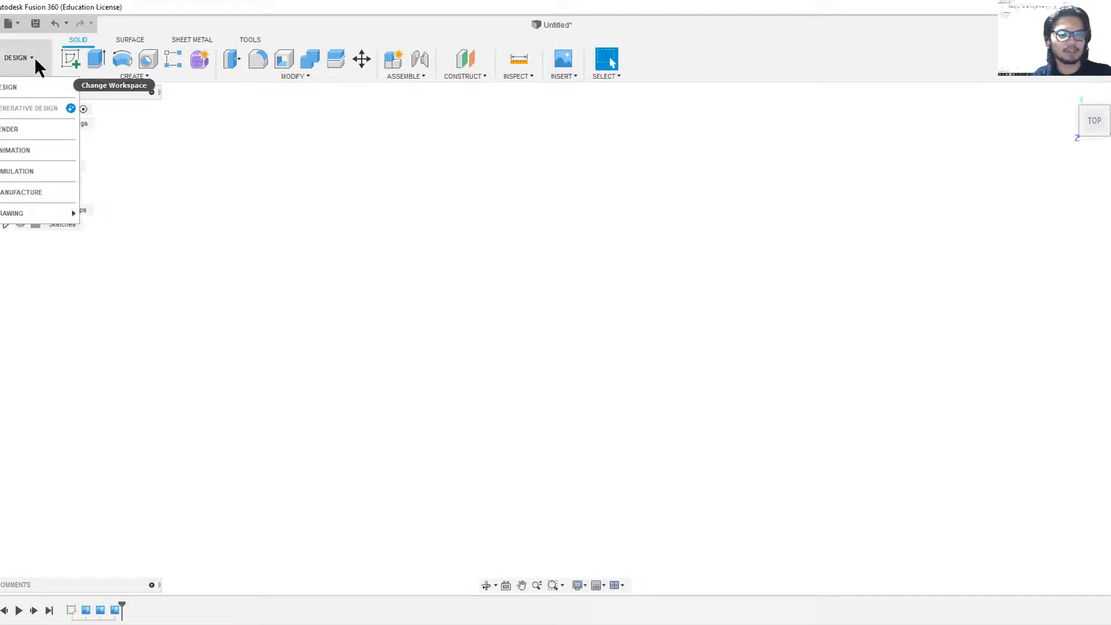
click(36, 58)
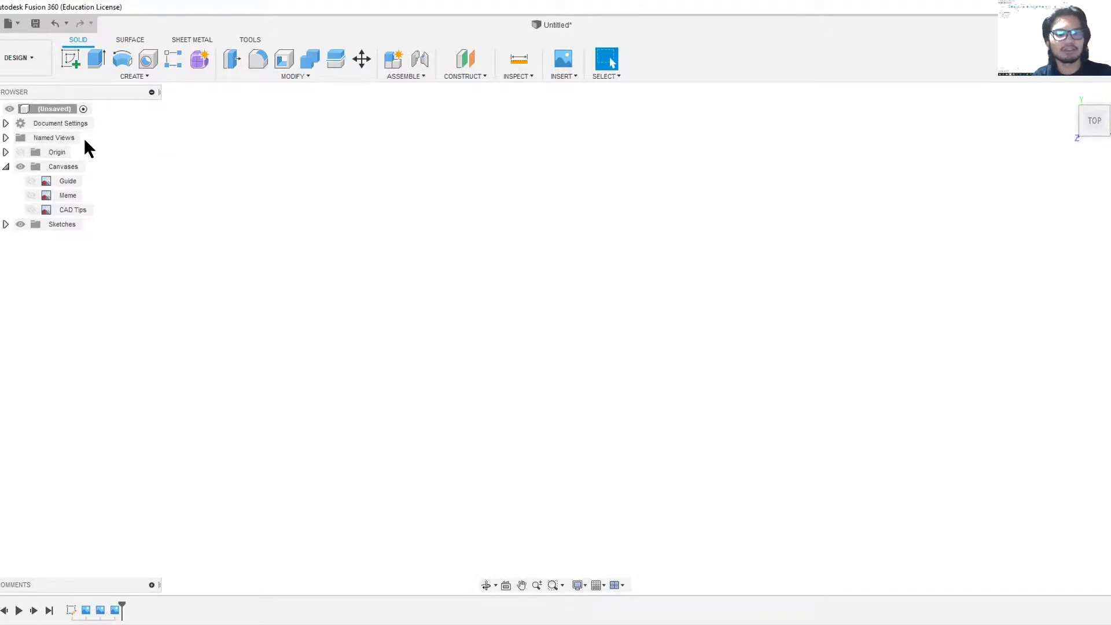
- Make the Guide canvas visible in the model
click(32, 181)
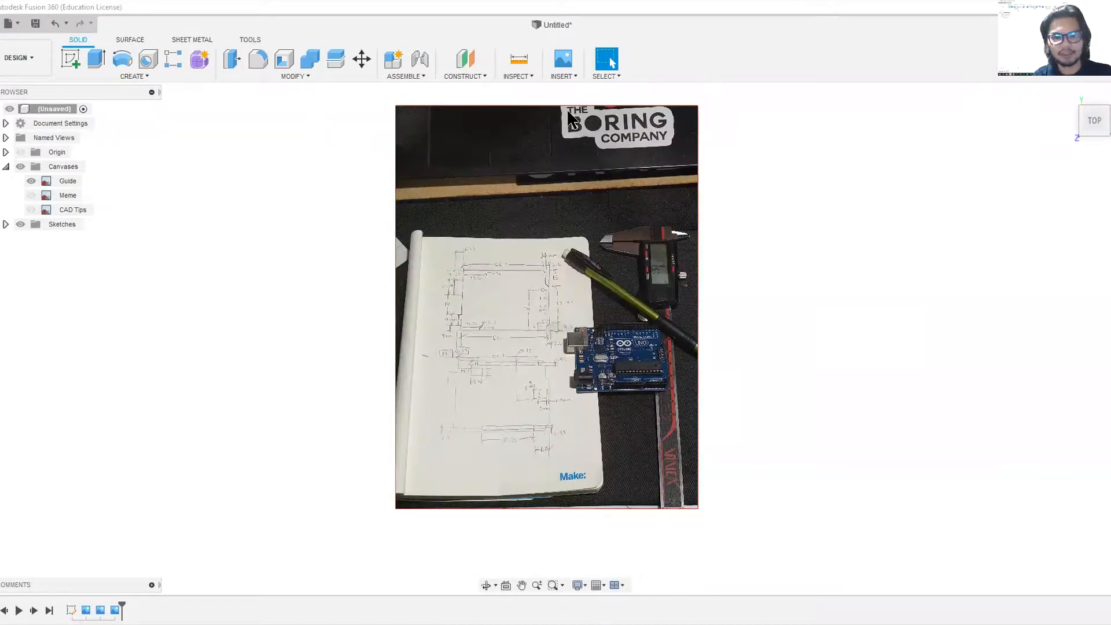
click(565, 70)
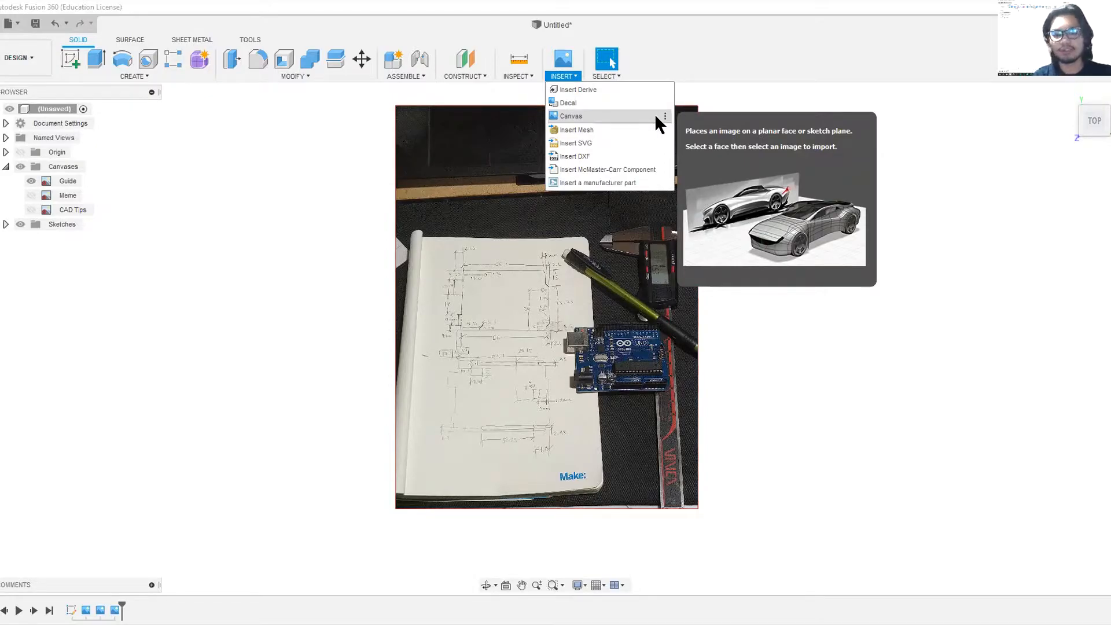
- Examine the hand-drawn Arduino Uno outline and its written dimensions on the Guide canvas
scroll(491, 365, up, 5)
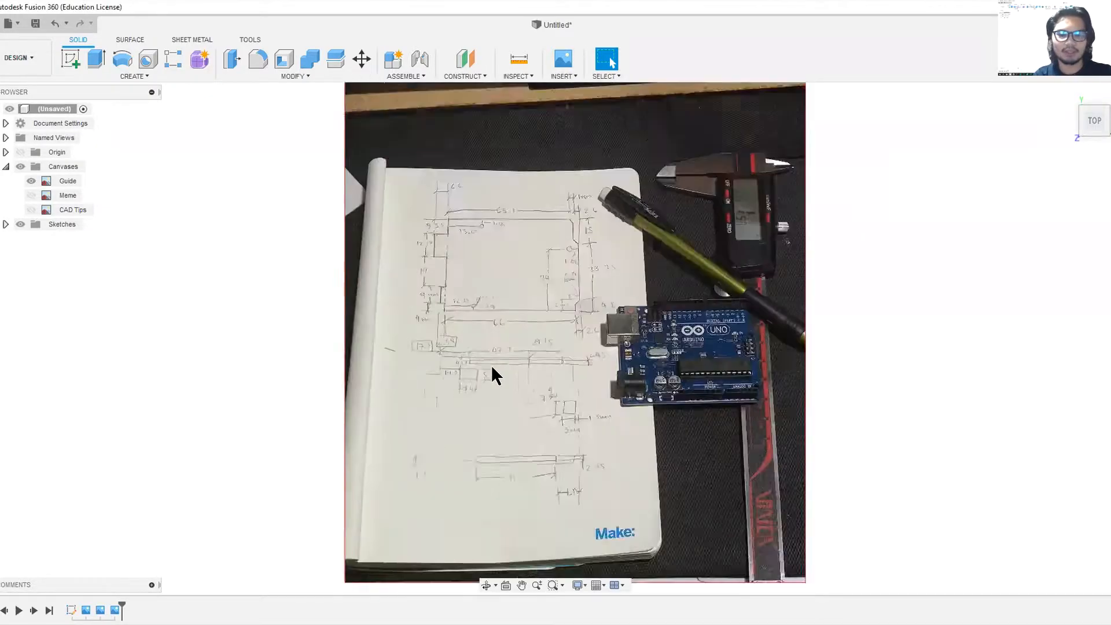
scroll(474, 231, up, 5)
scroll(422, 254, down, 4)
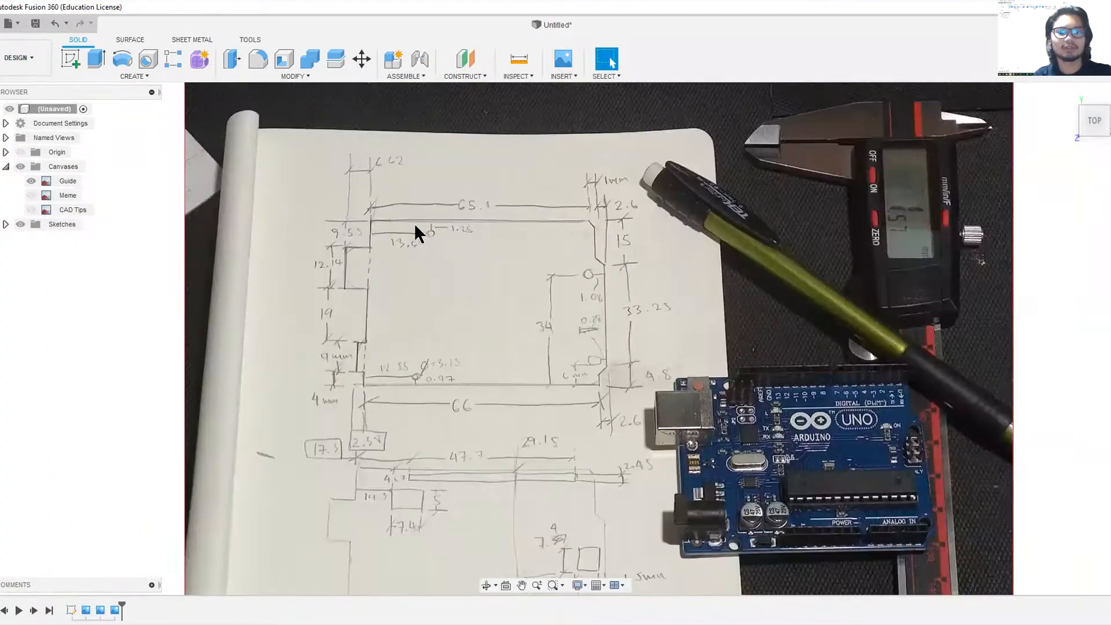
scroll(357, 352, down, 4)
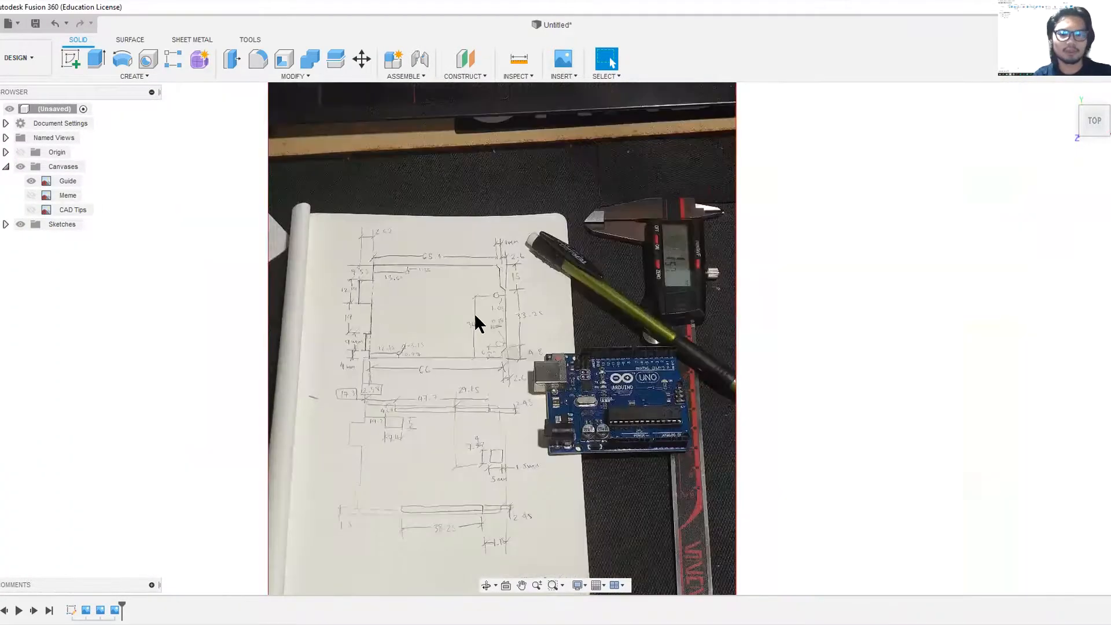
scroll(484, 236, up, 3)
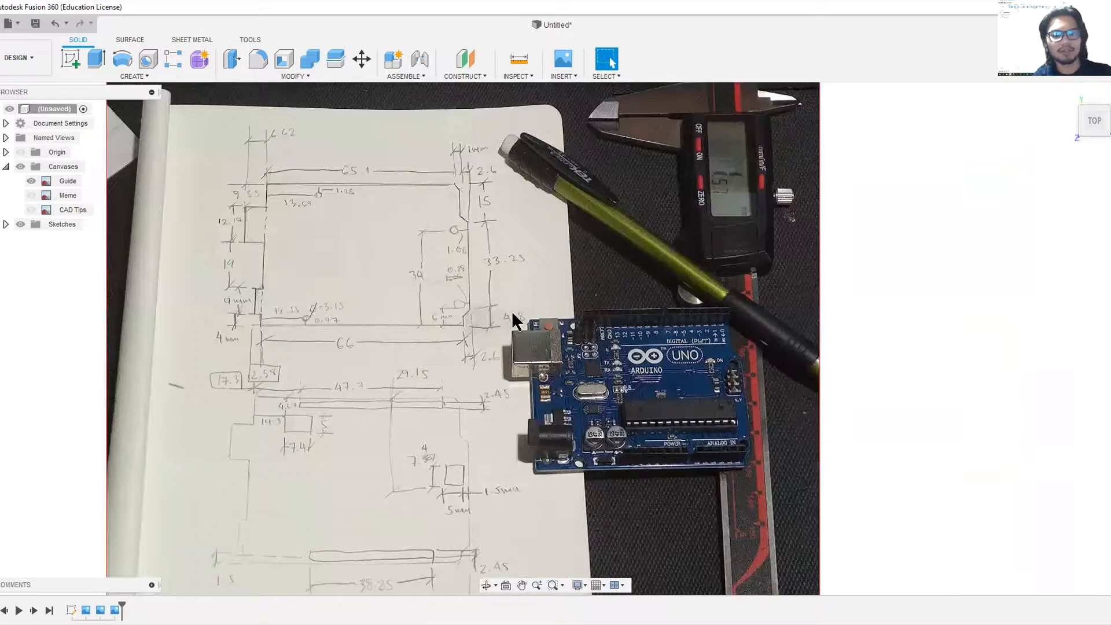
scroll(478, 307, down, 2)
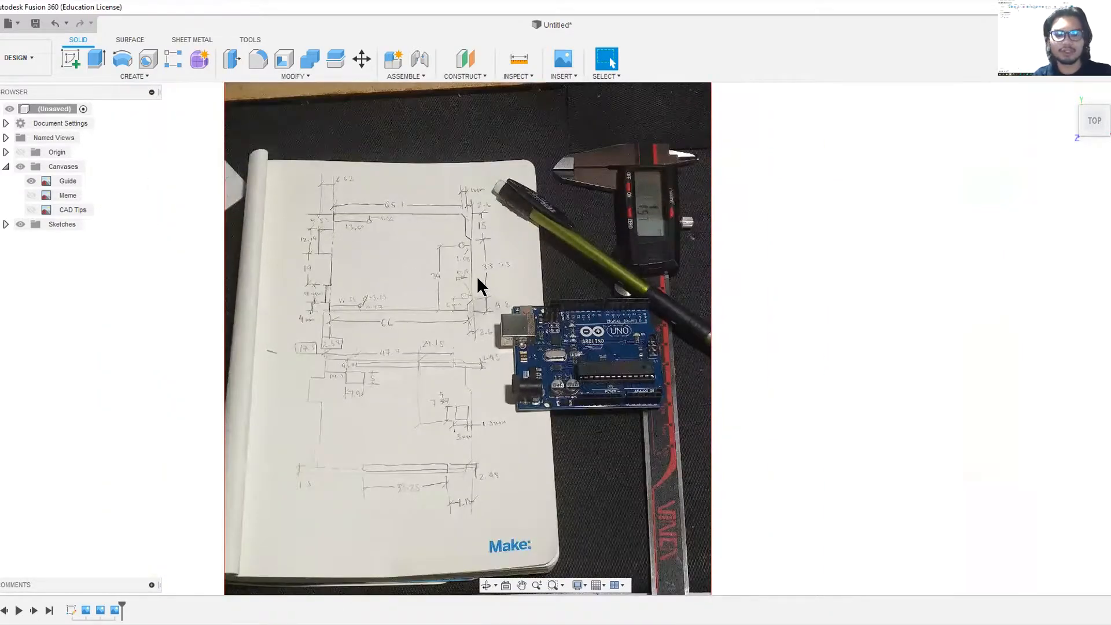
scroll(466, 283, up, 2)
scroll(306, 333, up, 4)
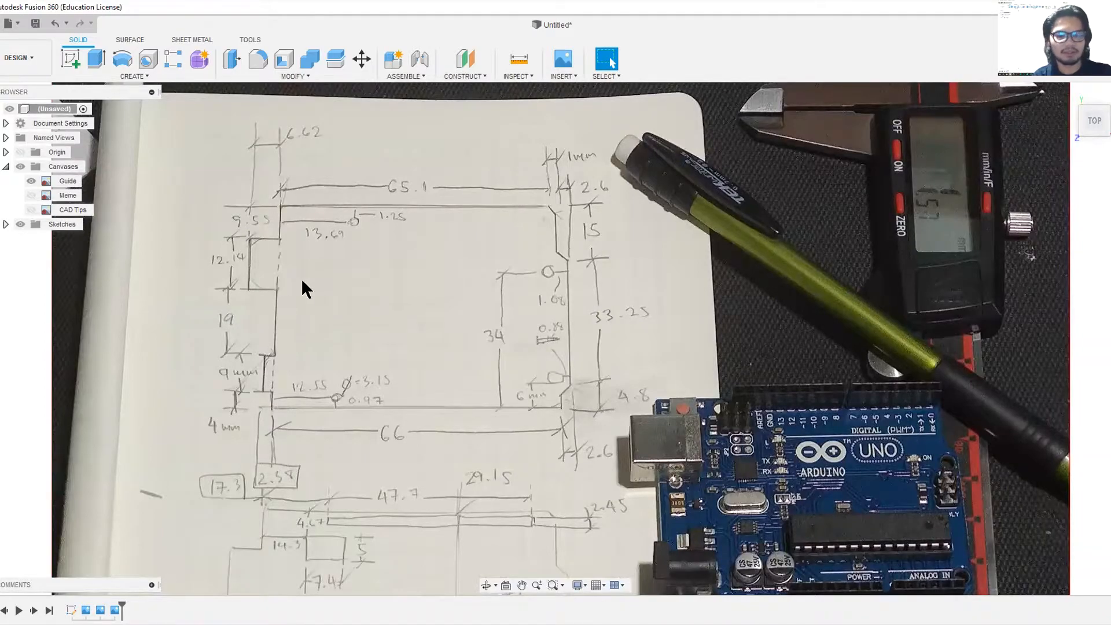
scroll(429, 346, down, 2)
scroll(373, 355, up, 3)
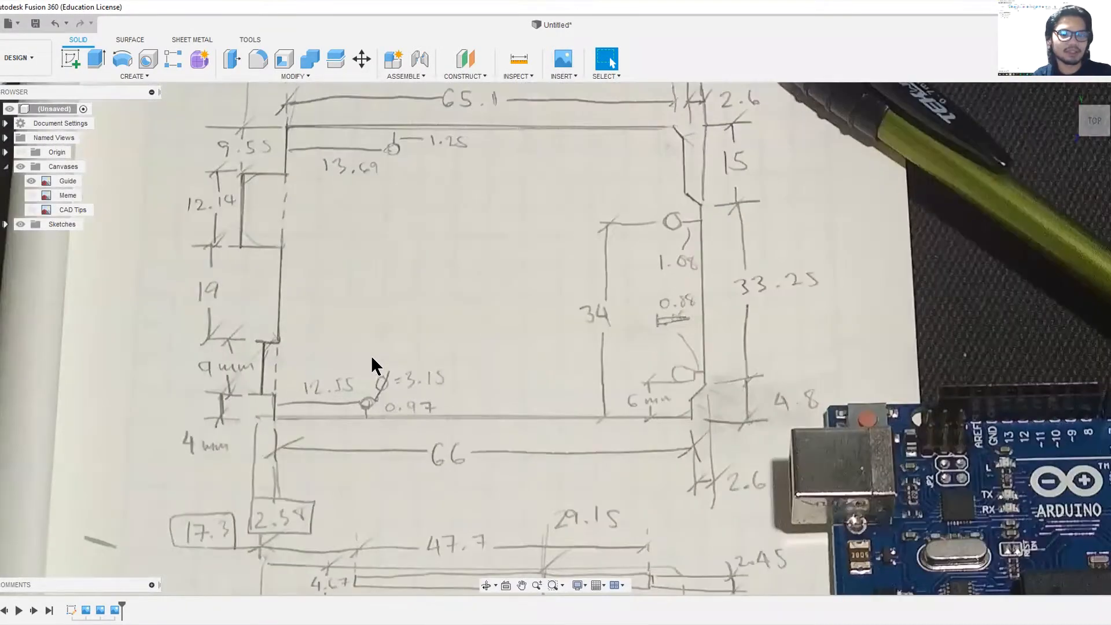
scroll(370, 356, down, 1)
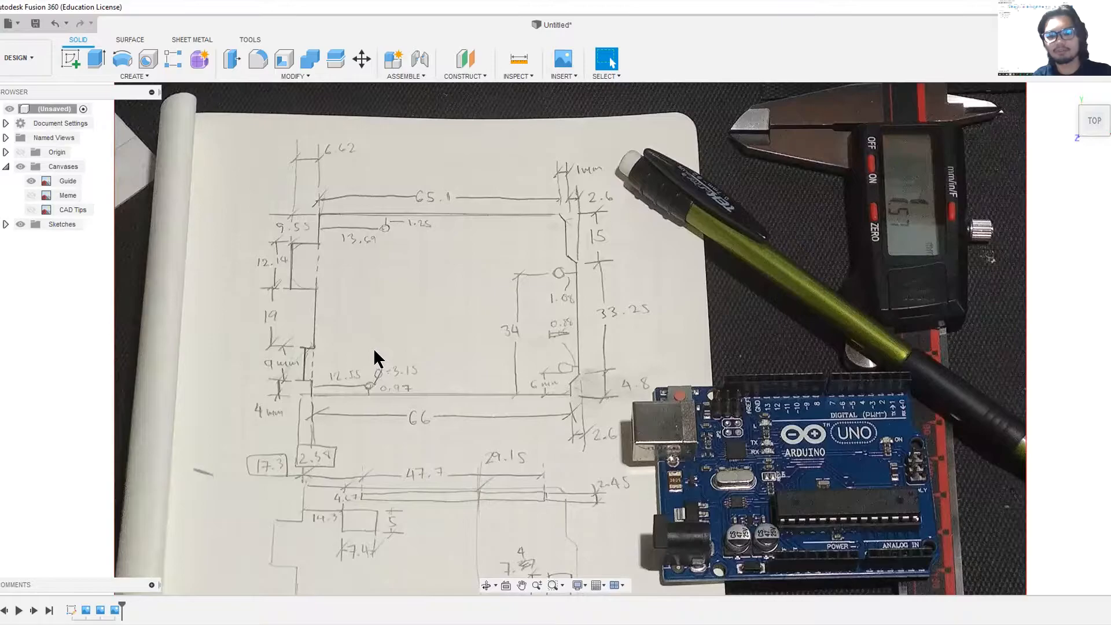
scroll(374, 351, down, 2)
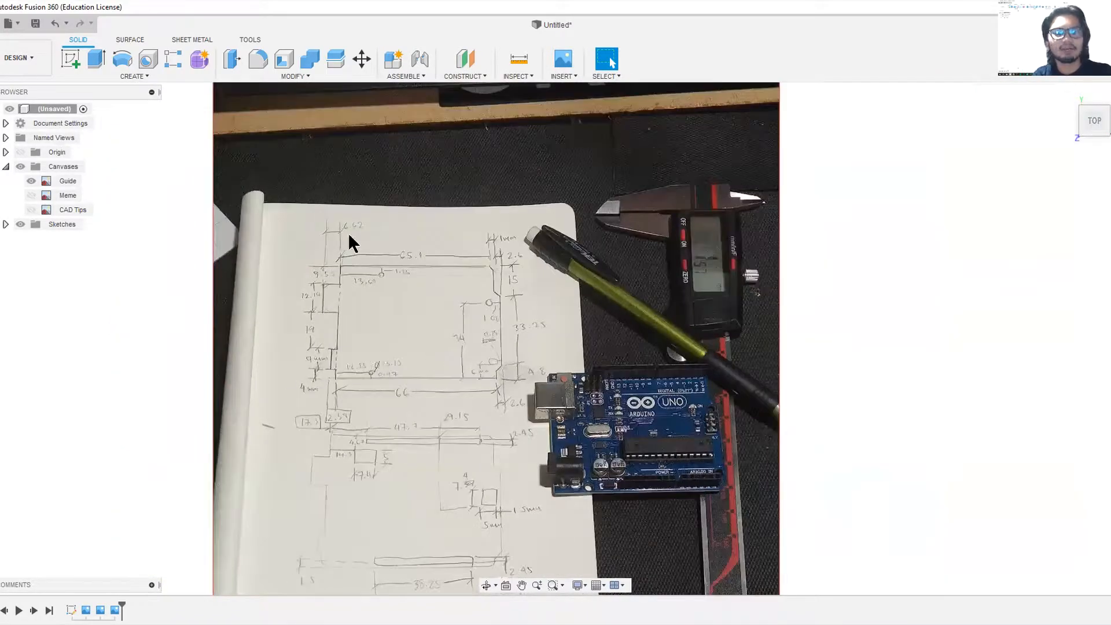
scroll(355, 295, up, 3)
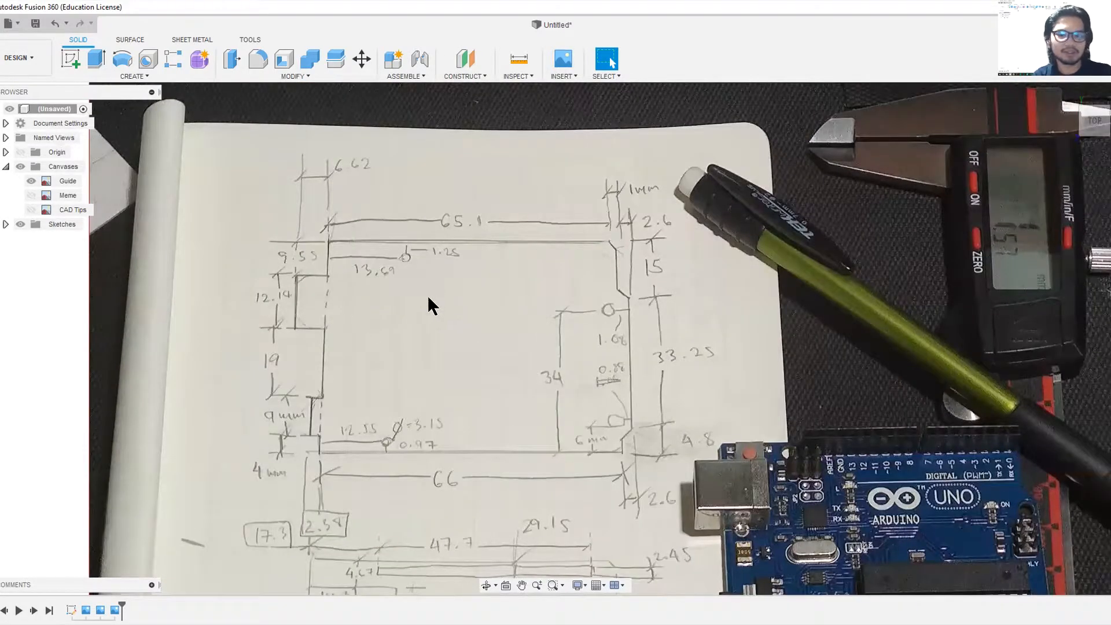
scroll(429, 295, down, 2)
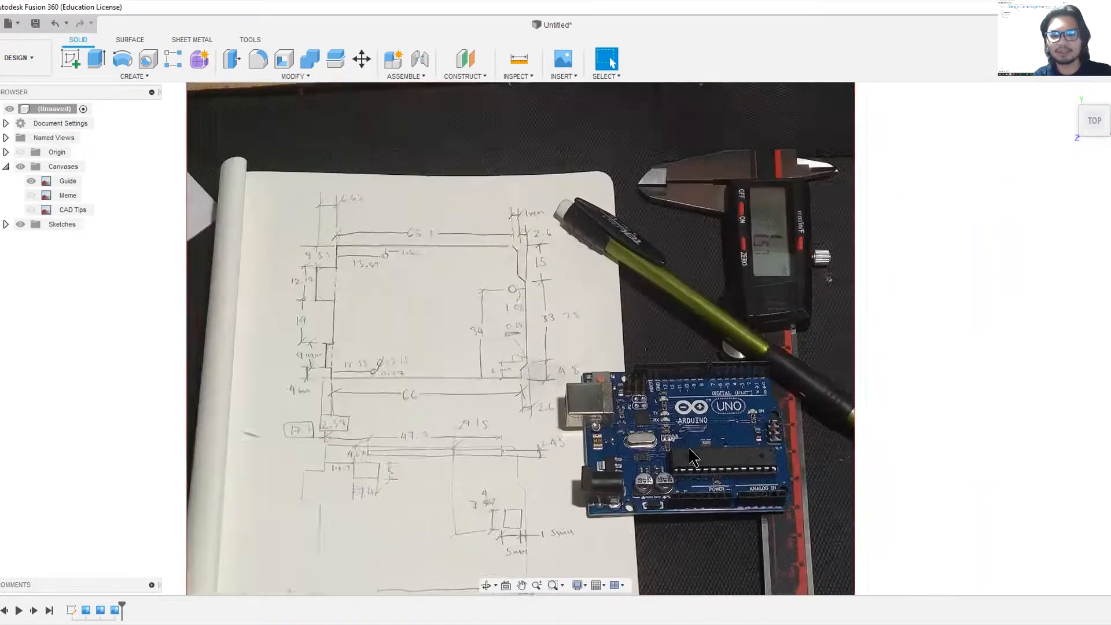
scroll(634, 431, up, 4)
scroll(391, 266, down, 3)
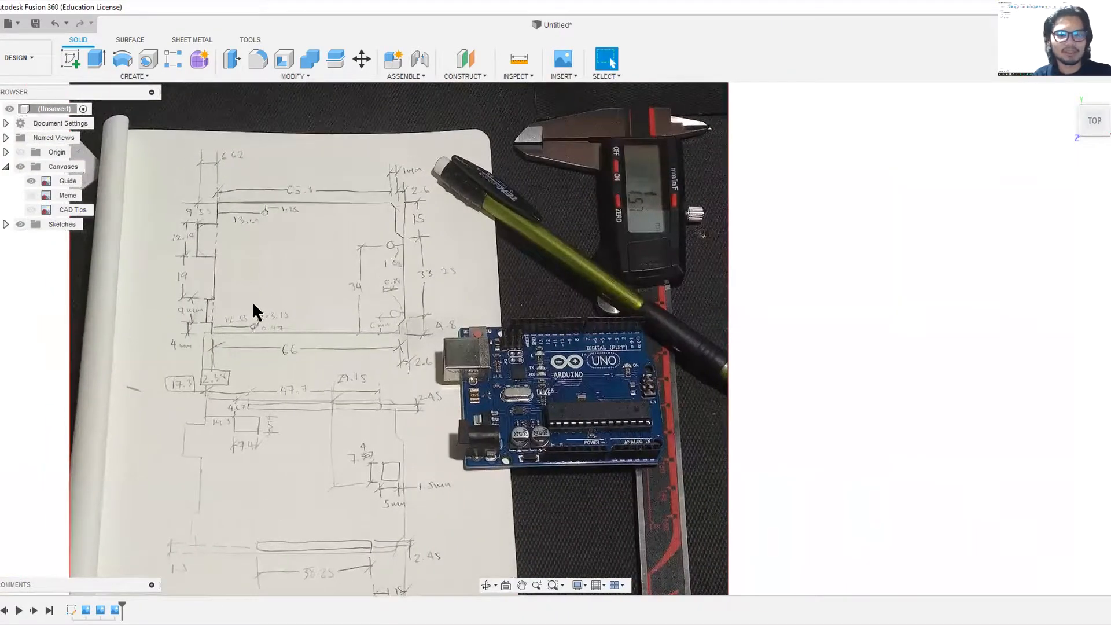
middle_drag(402, 227, 373, 268)
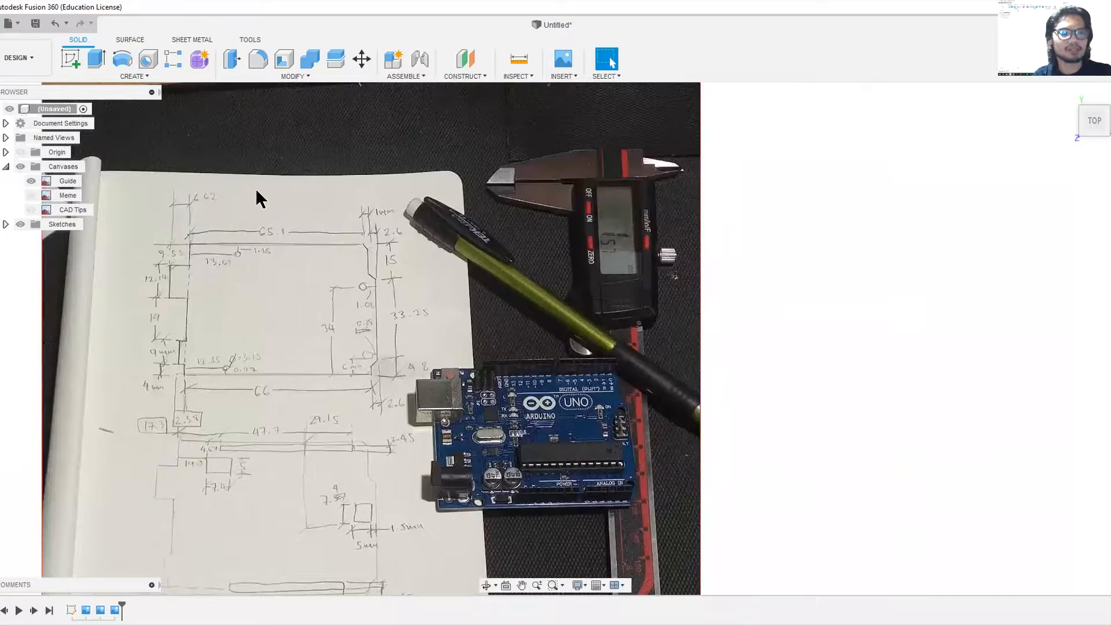
- Start a new sketch on the horizontal XY plane in which the Guide canvas lies, viewed from the top
click(70, 57)
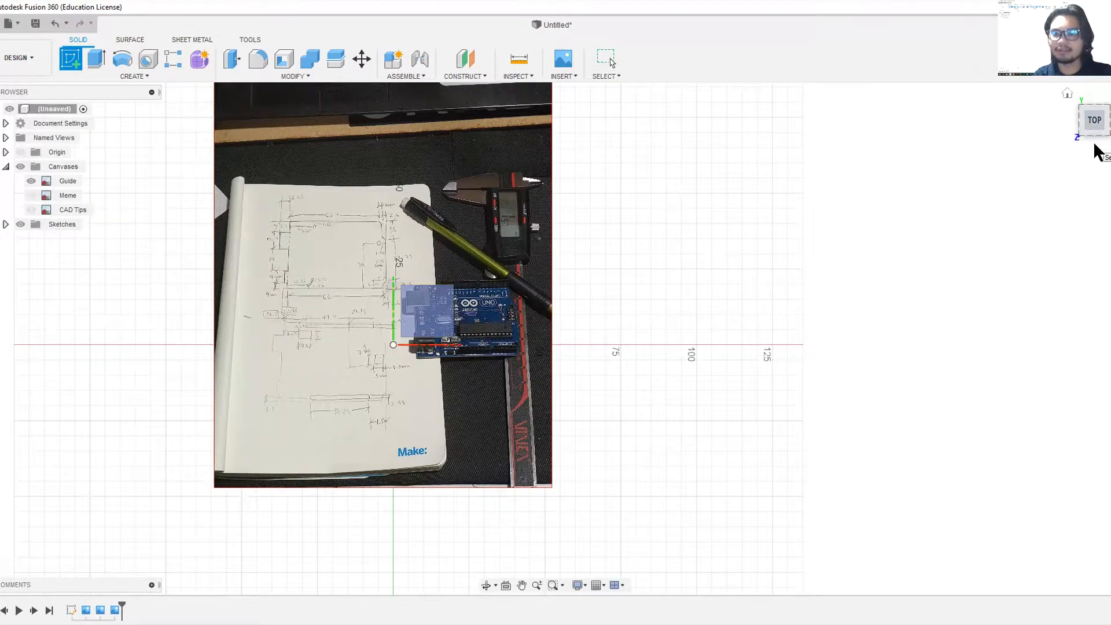
click(1088, 137)
click(1108, 107)
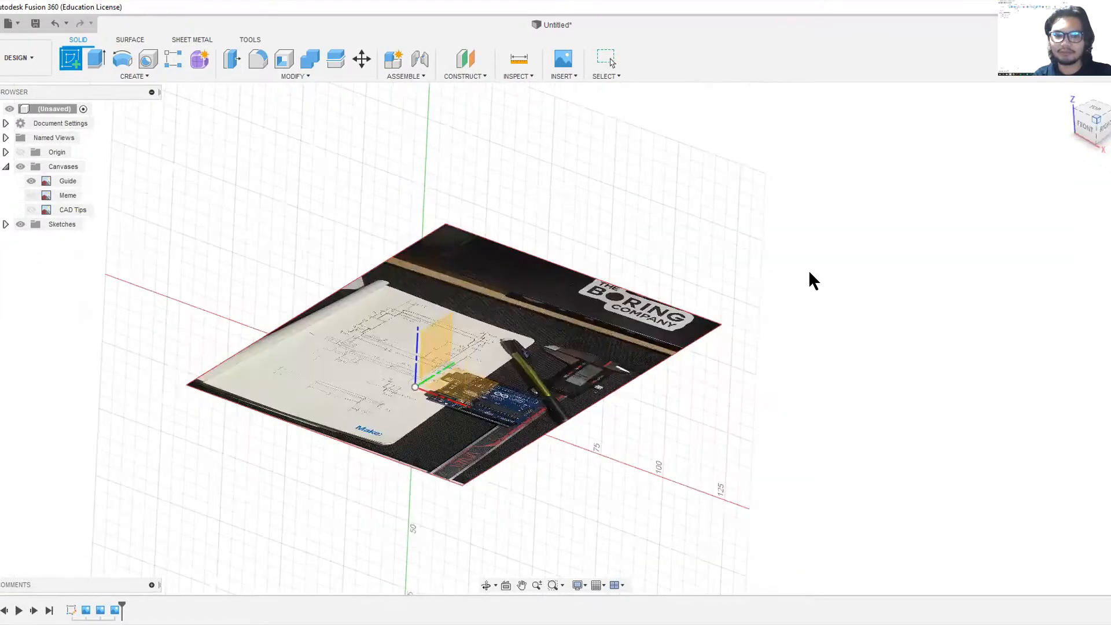
scroll(538, 379, up, 3)
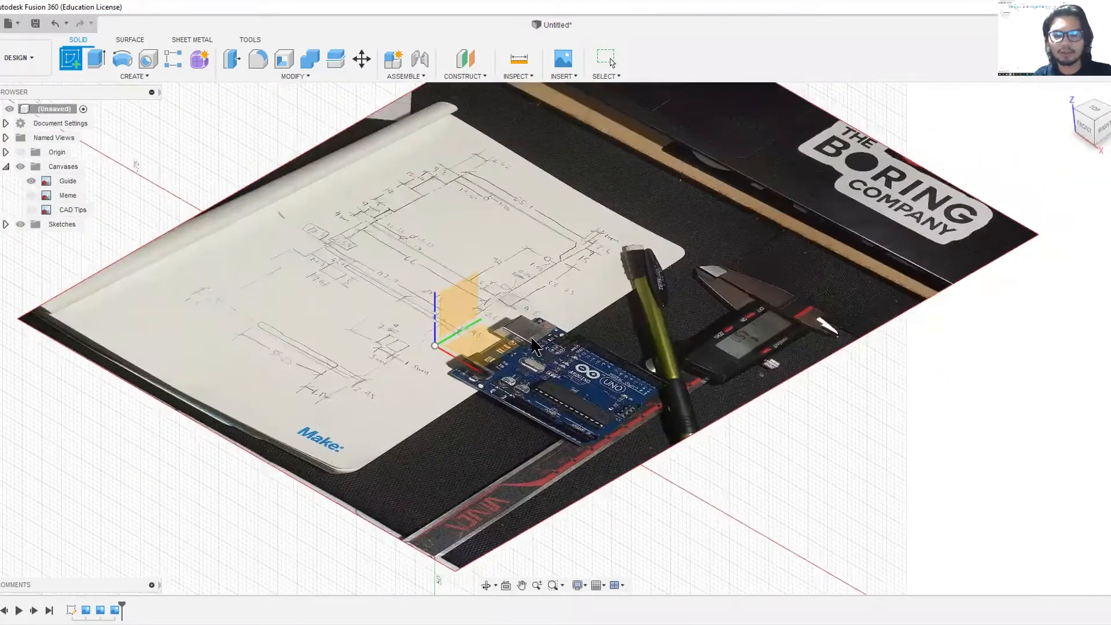
middle_drag(541, 301, 496, 347)
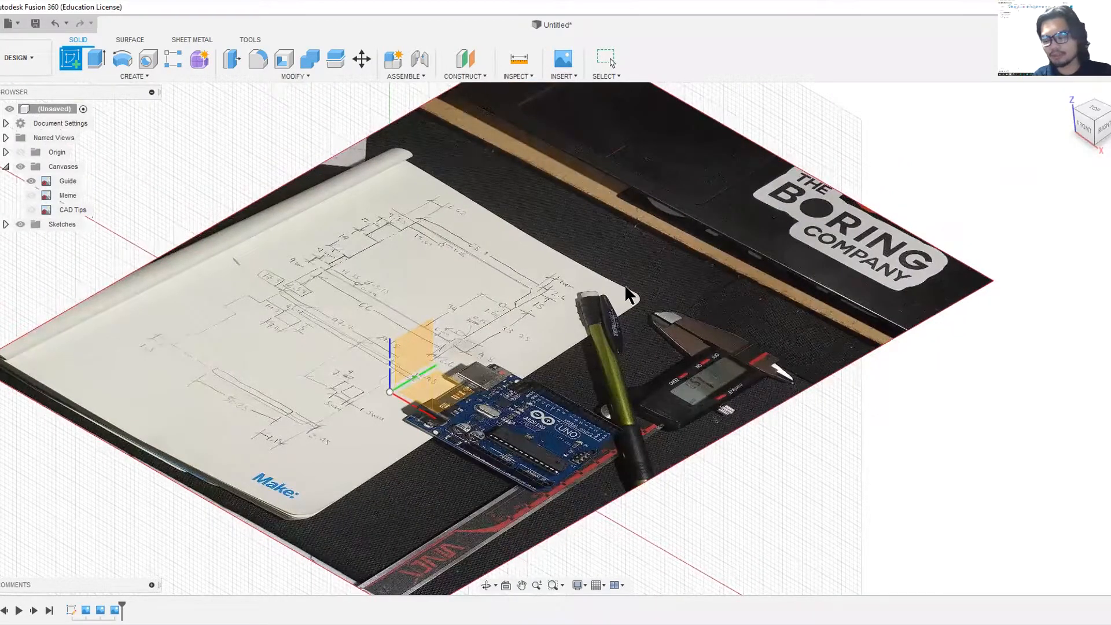
middle_drag(515, 353, 570, 373)
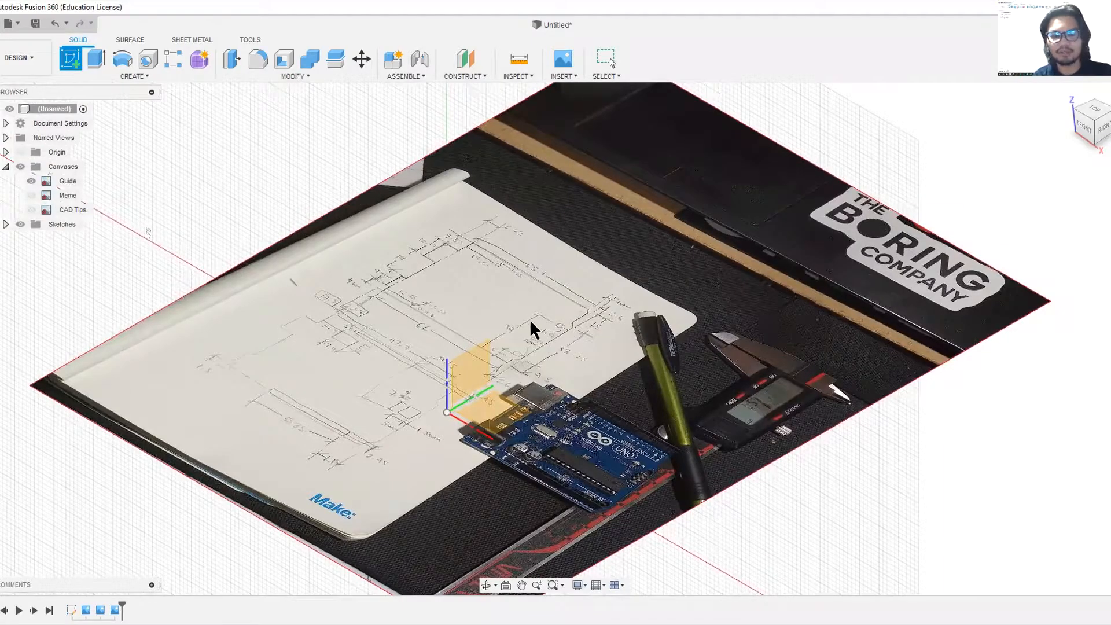
shift+middle_drag(528, 340, 543, 371)
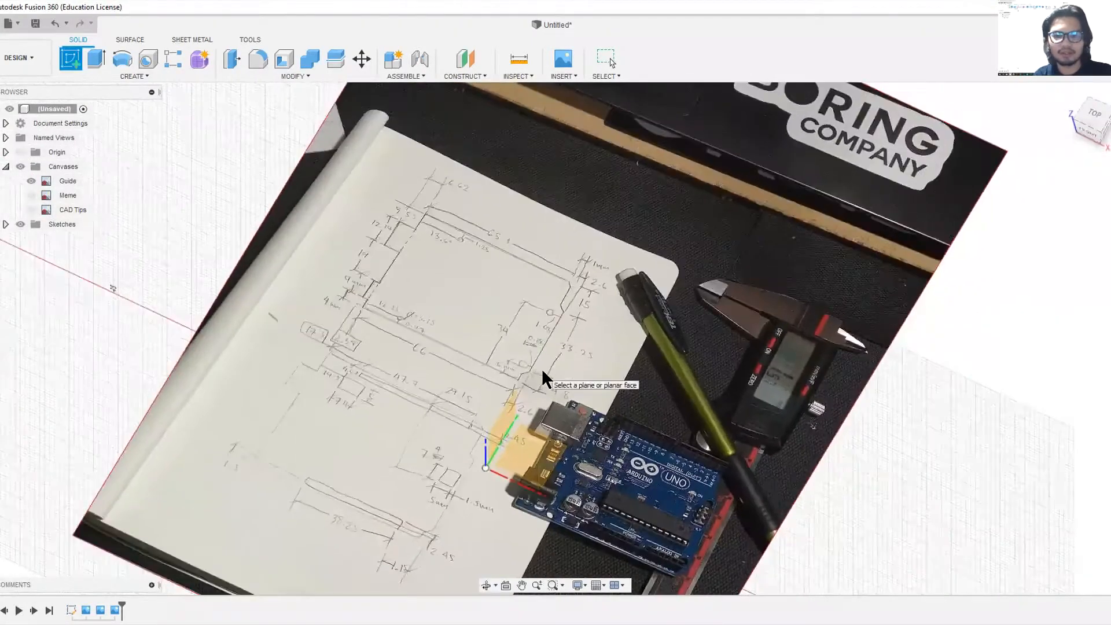
click(1092, 128)
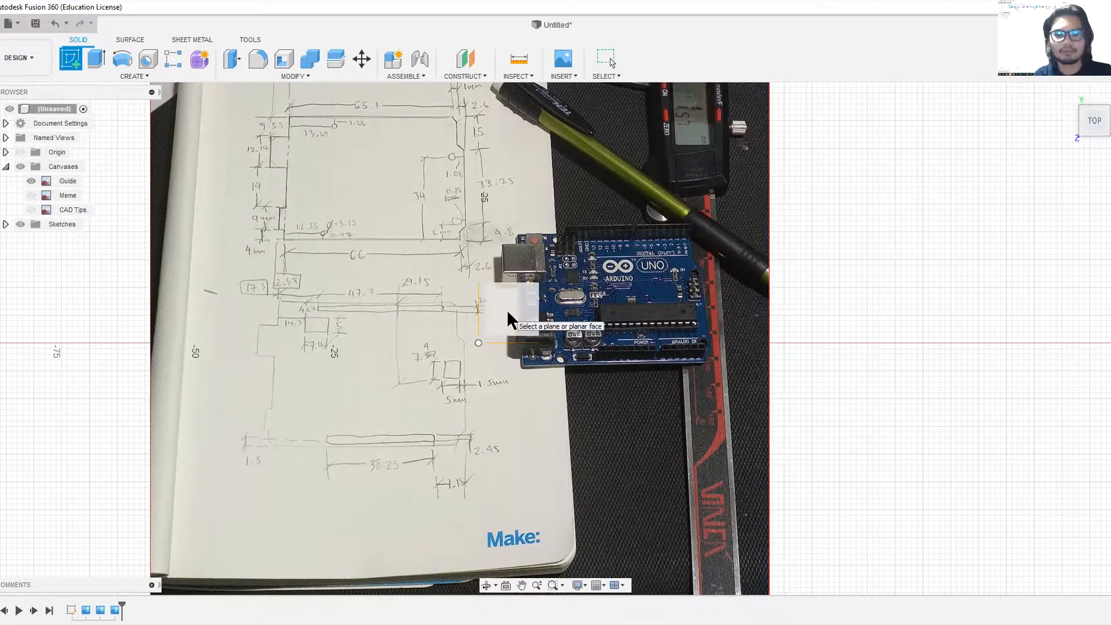
click(507, 310)
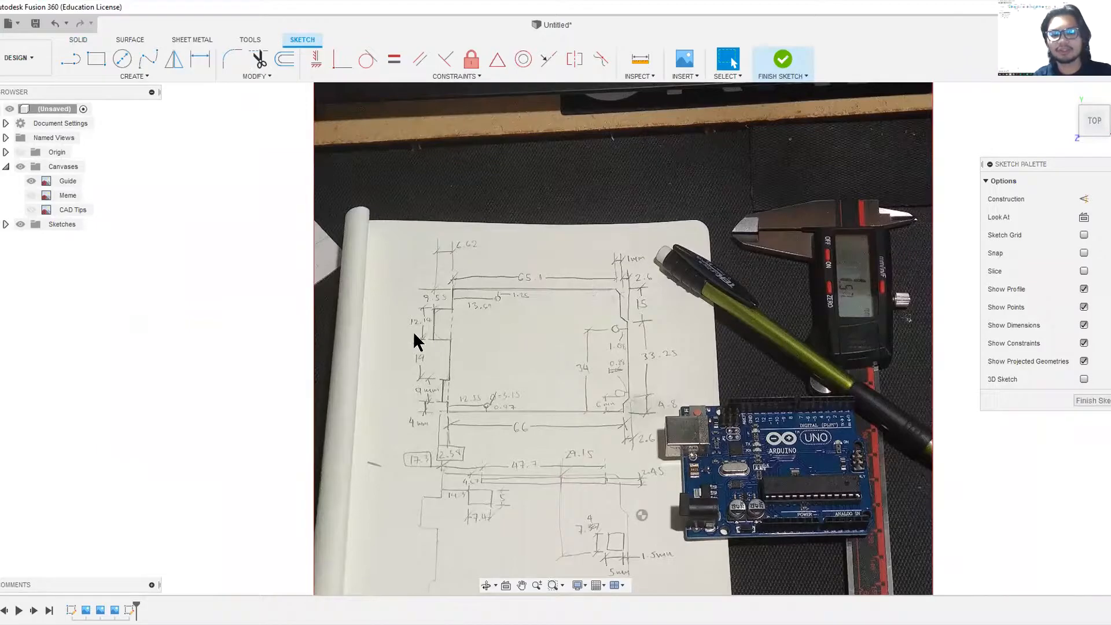
- Draw a horizontal line 65.1 mm long in the empty area beside the Guide canvas as the board's upper edge
scroll(706, 318, up, 3)
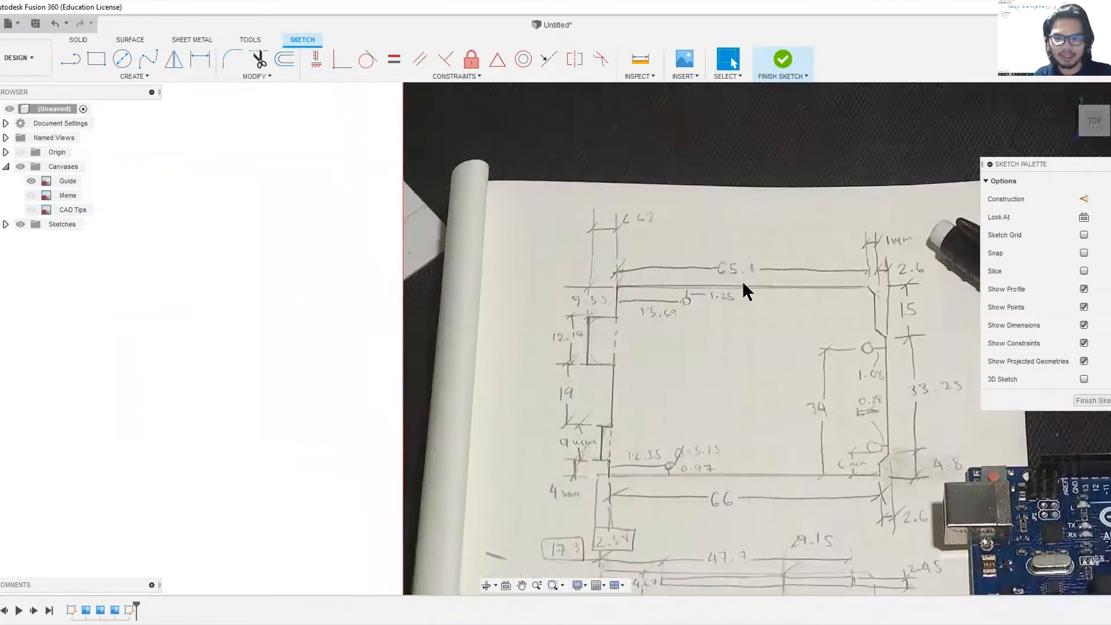
scroll(742, 280, down, 3)
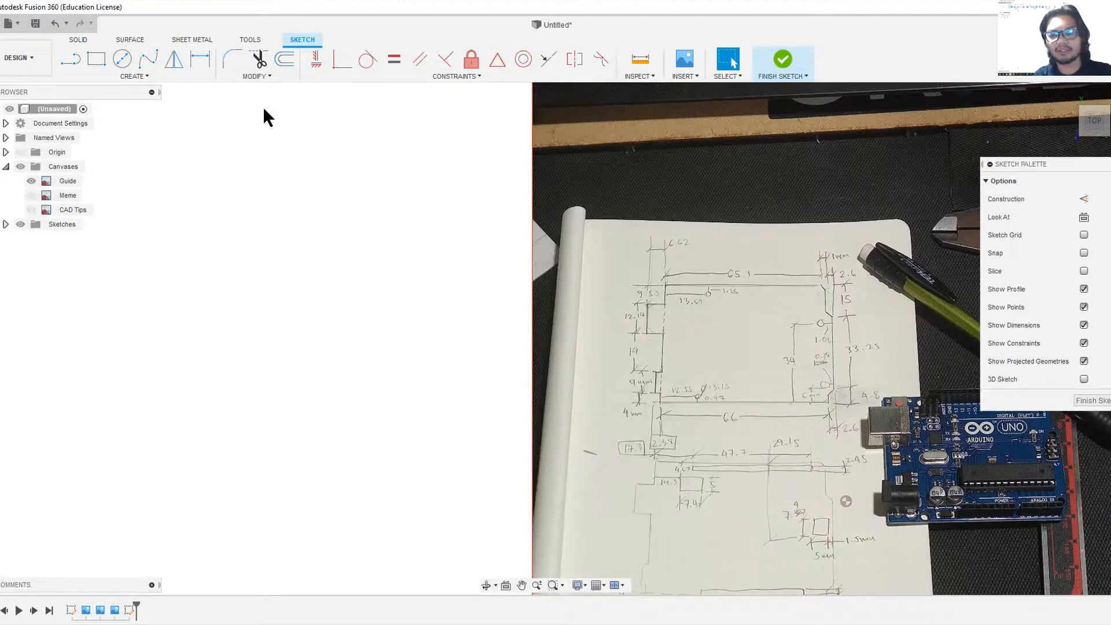
click(69, 58)
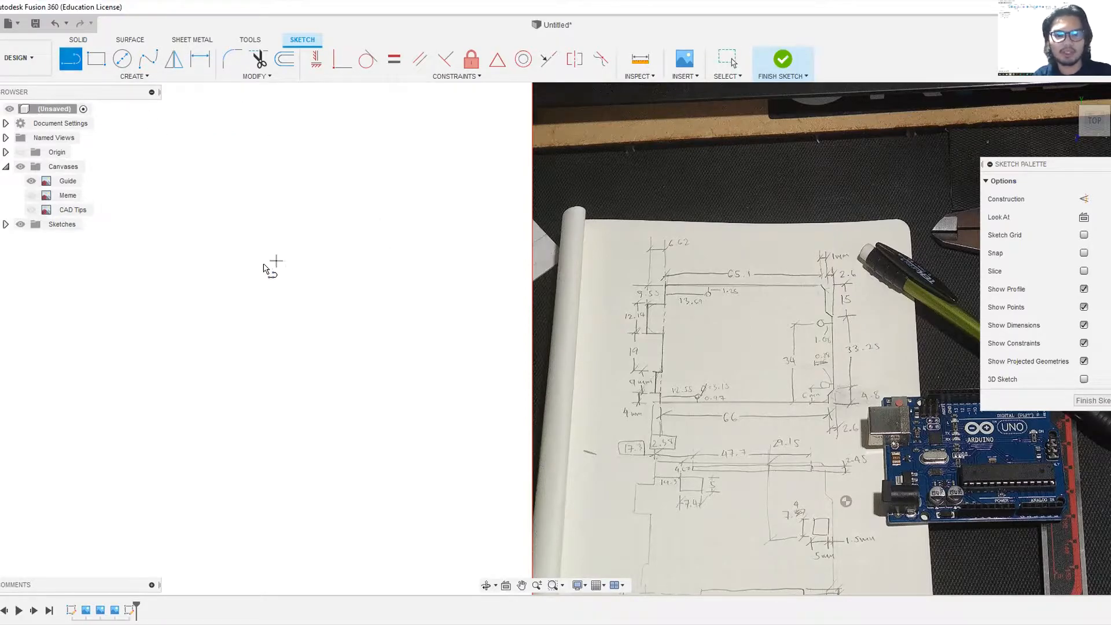
click(177, 262)
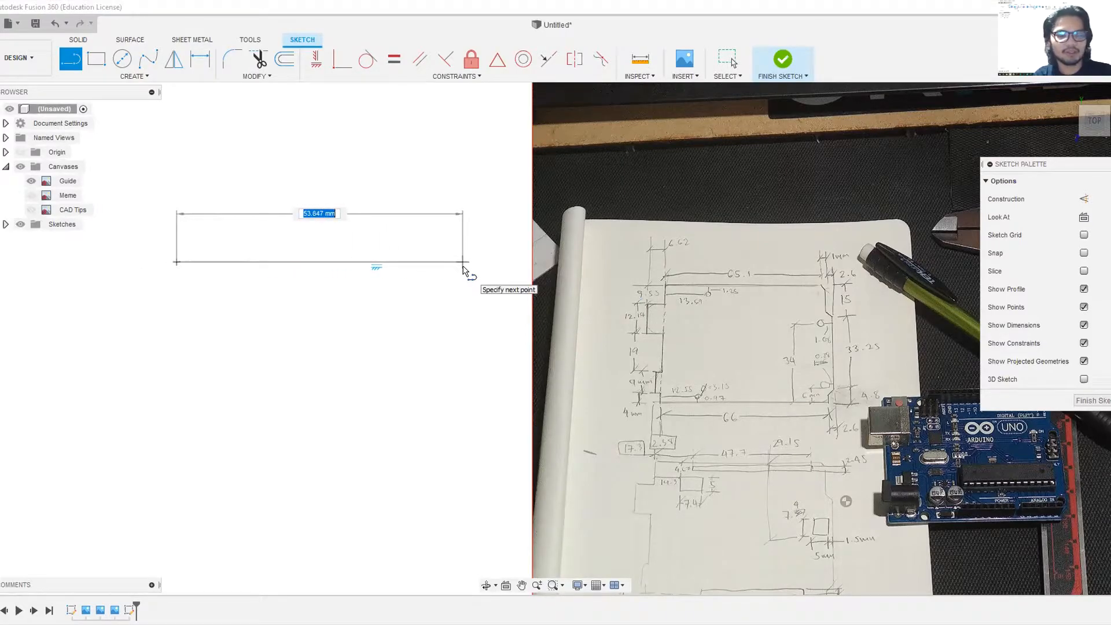
text(6)
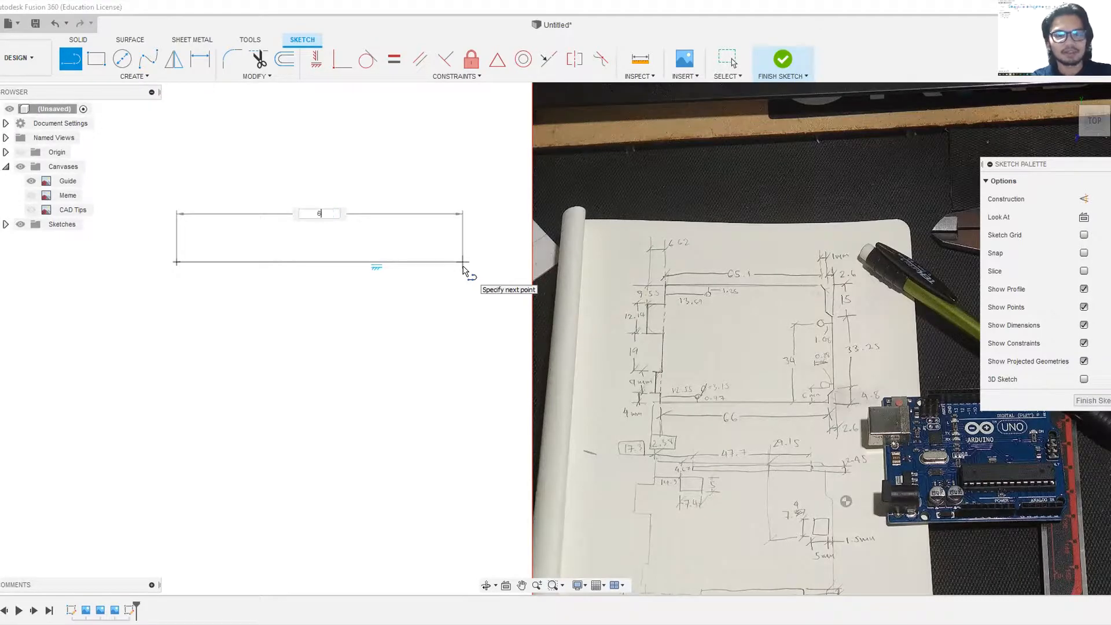
text(5.1)
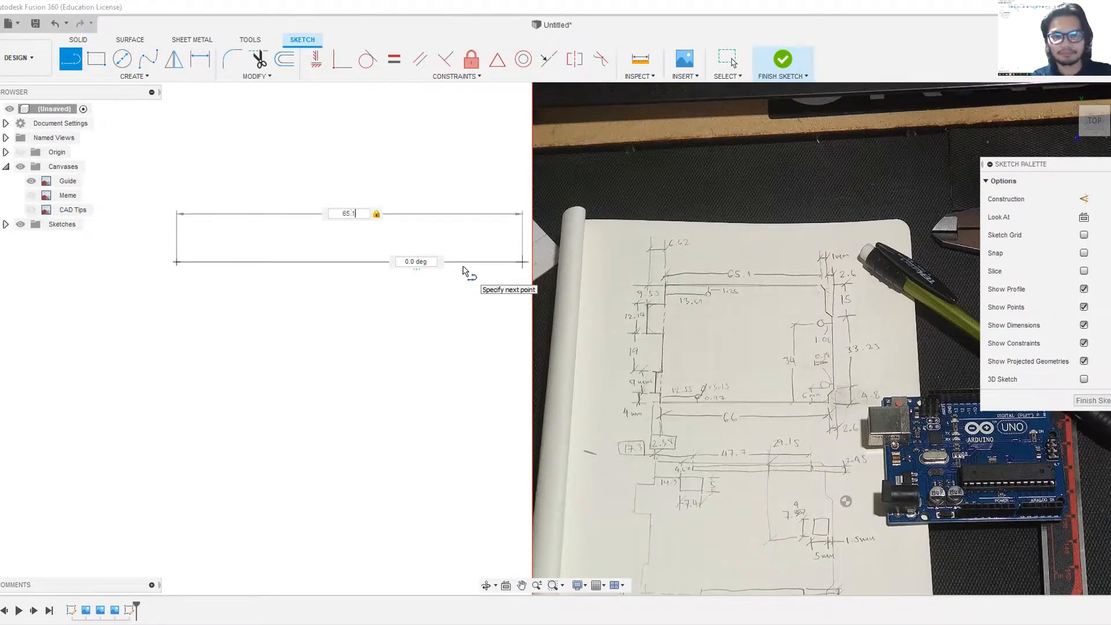
key(Return)
key(Escape)
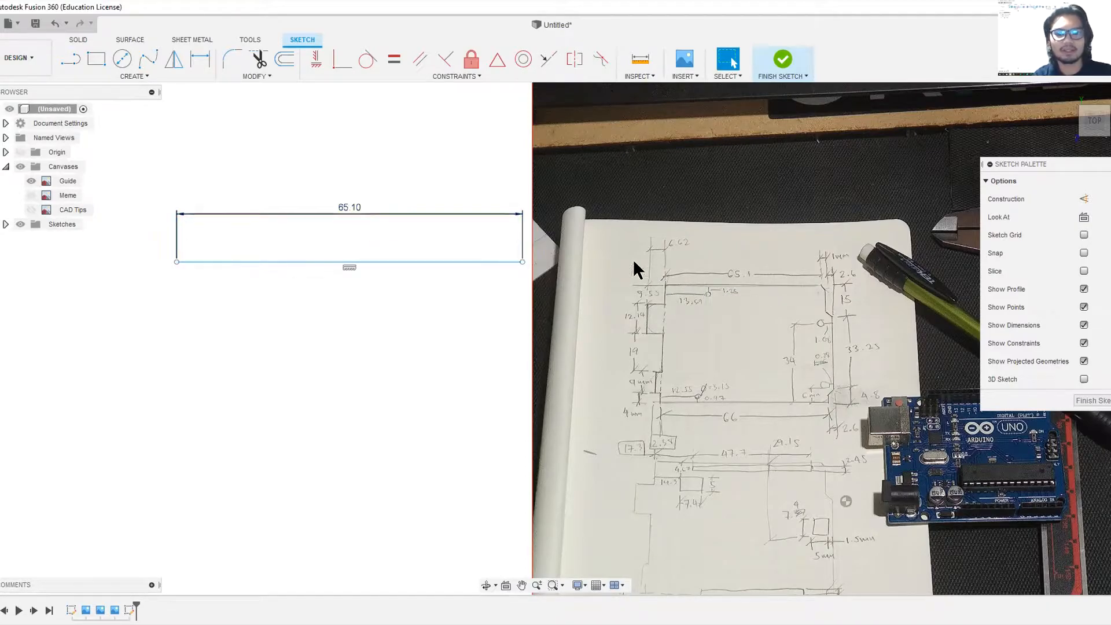
- Draw a vertical line 9.55 mm long downward from the left end of the upper edge
click(71, 58)
click(176, 262)
text(9.55)
key(Return)
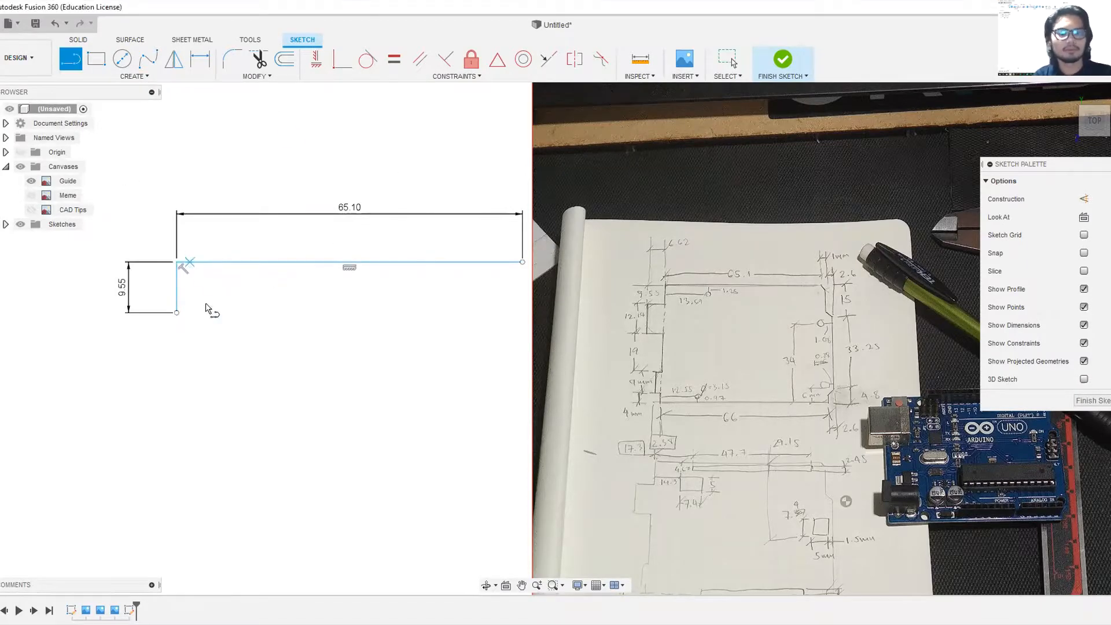
scroll(151, 295, up, 2)
scroll(151, 295, up, 1)
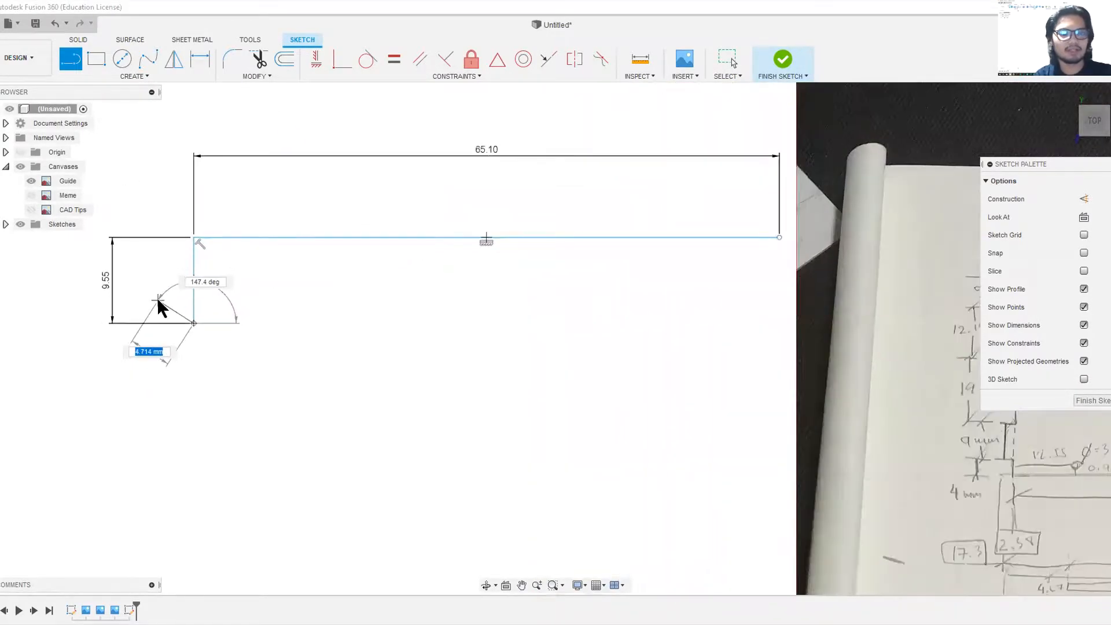
scroll(157, 300, down, 3)
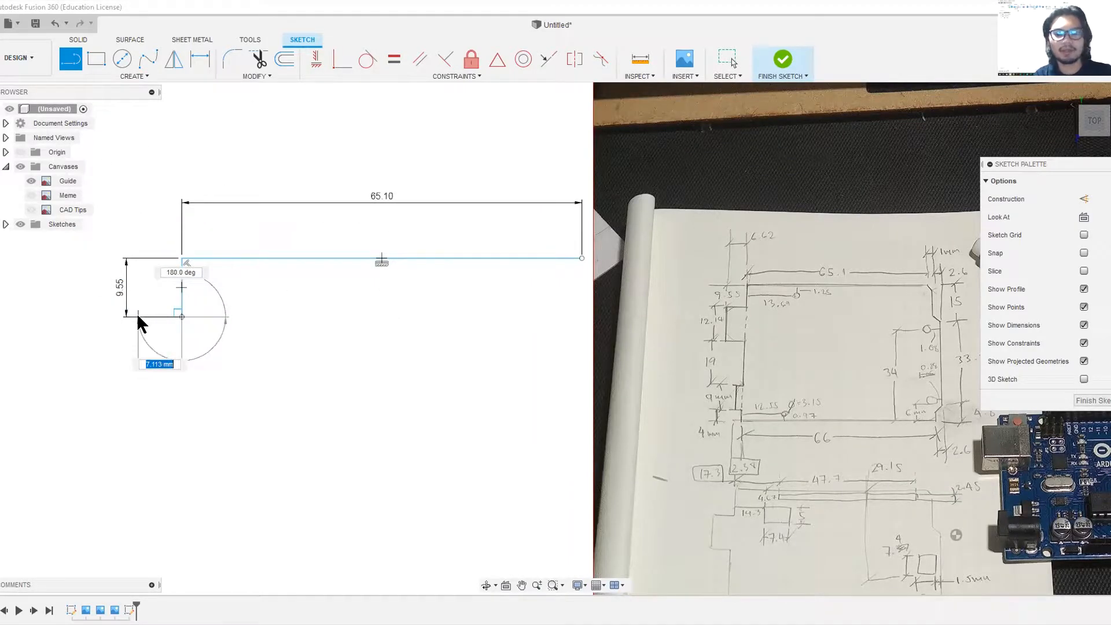
key(Escape)
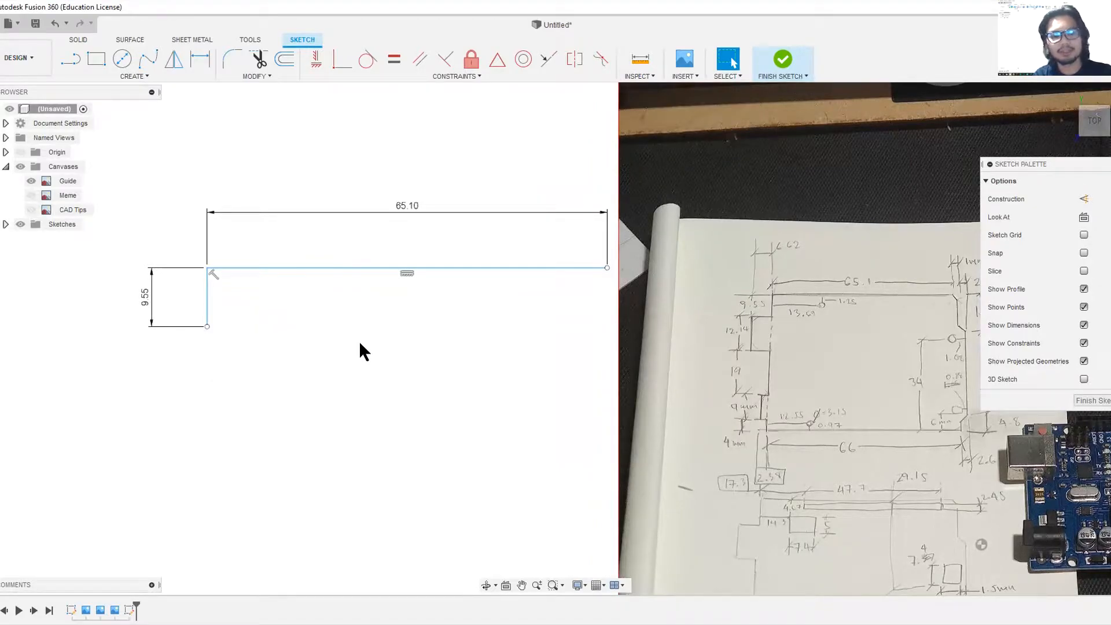
- Continue the outline from the lower end of the 9.55 mm line with a tab projecting 6.62 mm left, 12.14 mm tall, returning in line with the edge
key(s)
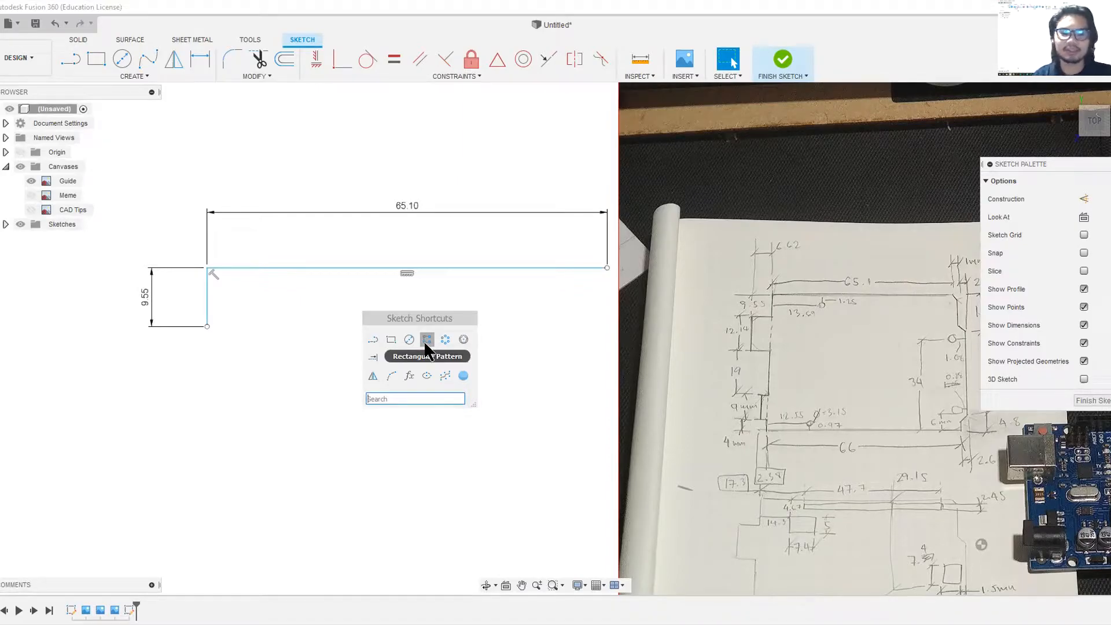
key(l)
middle_drag(251, 379, 372, 385)
click(353, 324)
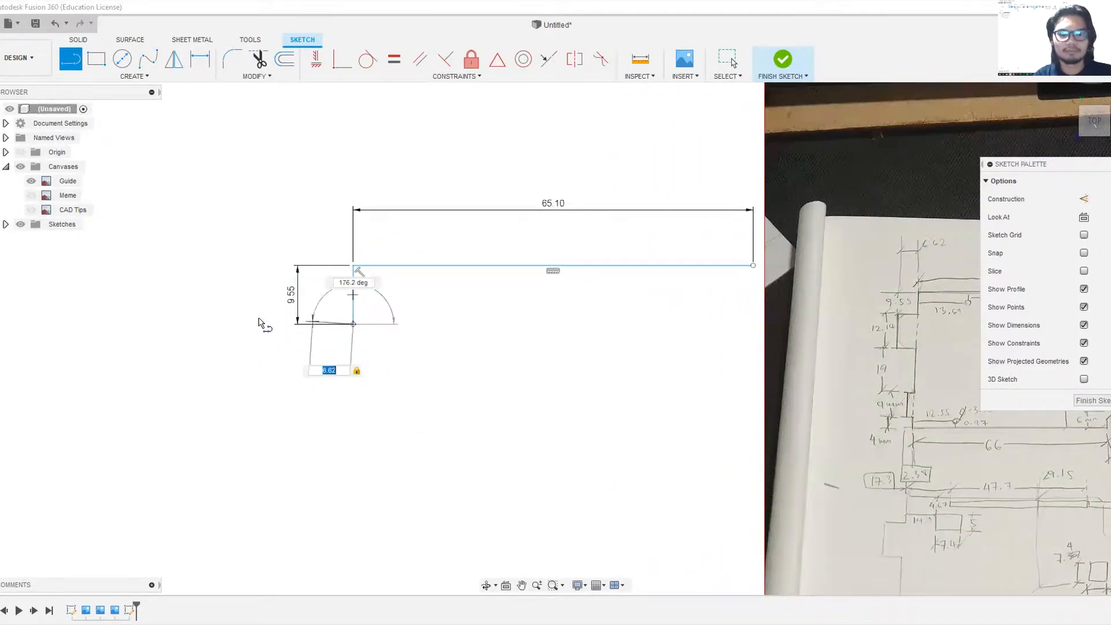
key(Return)
text(12.14)
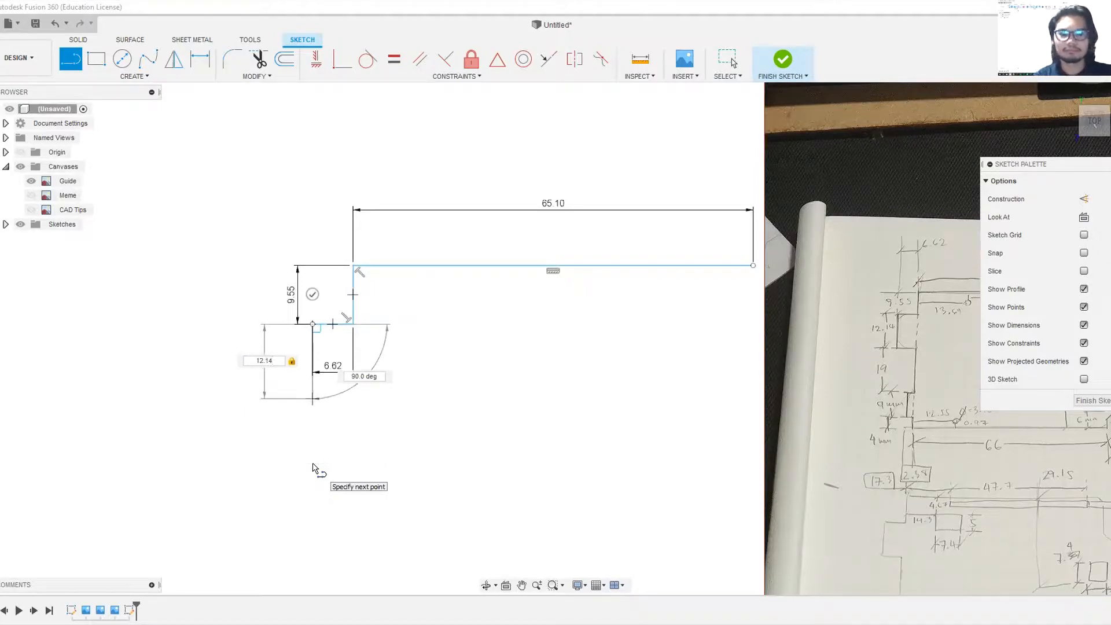
key(Return)
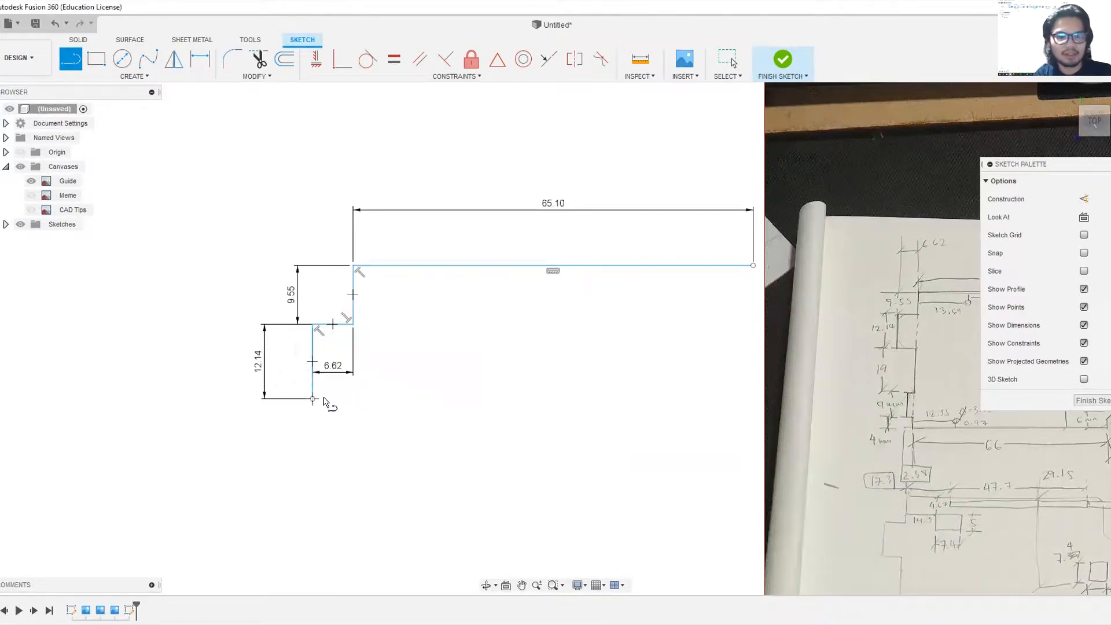
click(353, 398)
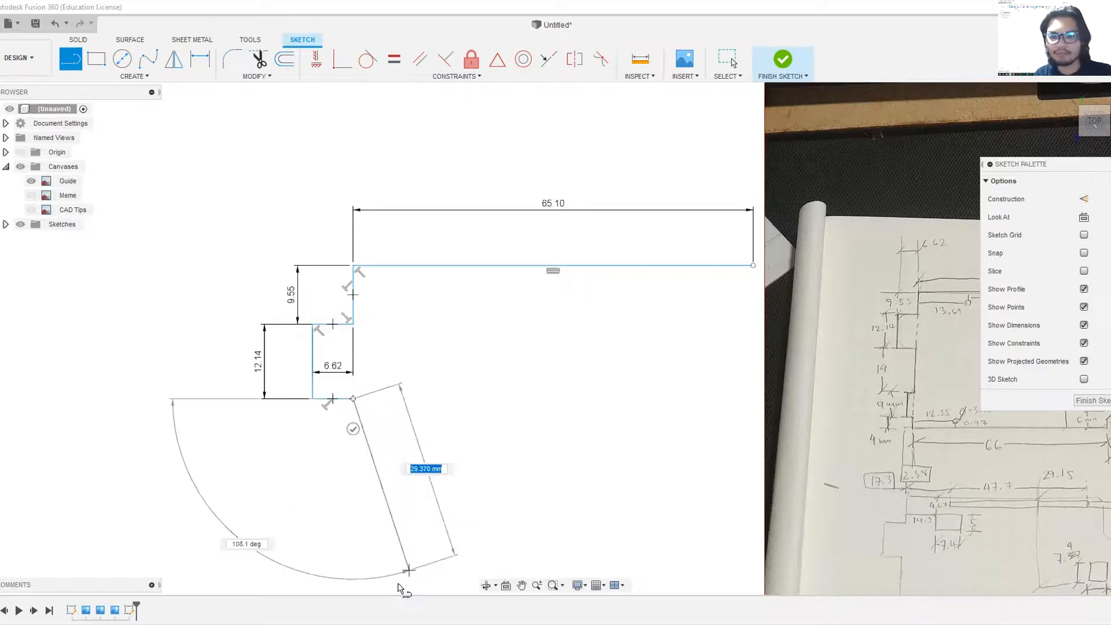
- Draw a vertical line 19 mm long downward from the inner lower corner of the 12.14 mm tab
text(19)
key(Tab)
click(355, 549)
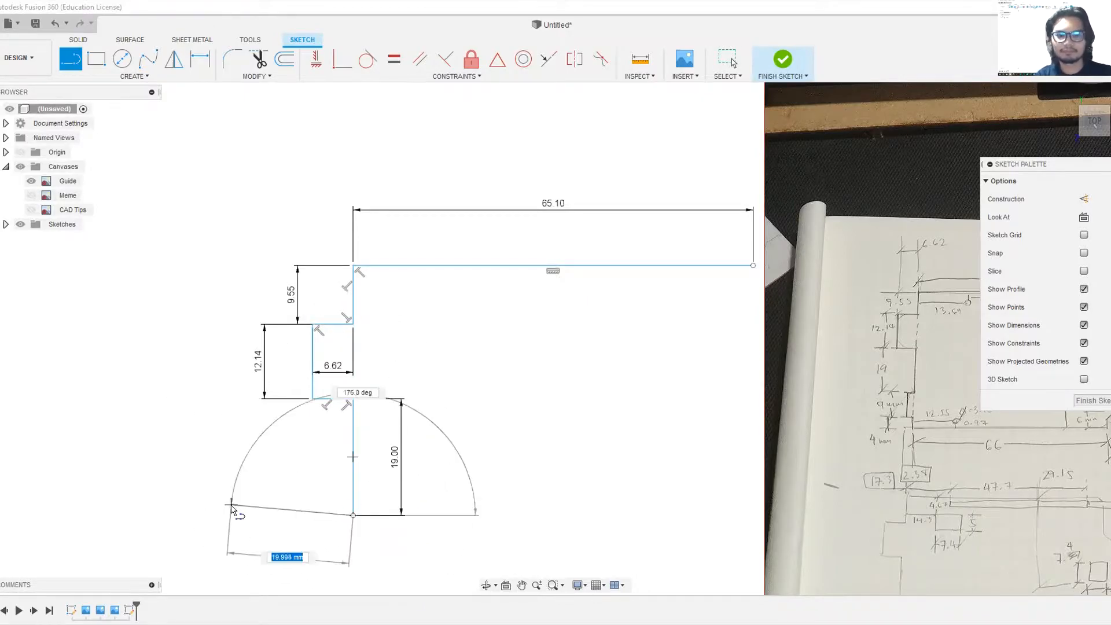
- Draw a horizontal line 2.38 mm long to the left from the lower end of the 19 mm line
scroll(943, 456, up, 6)
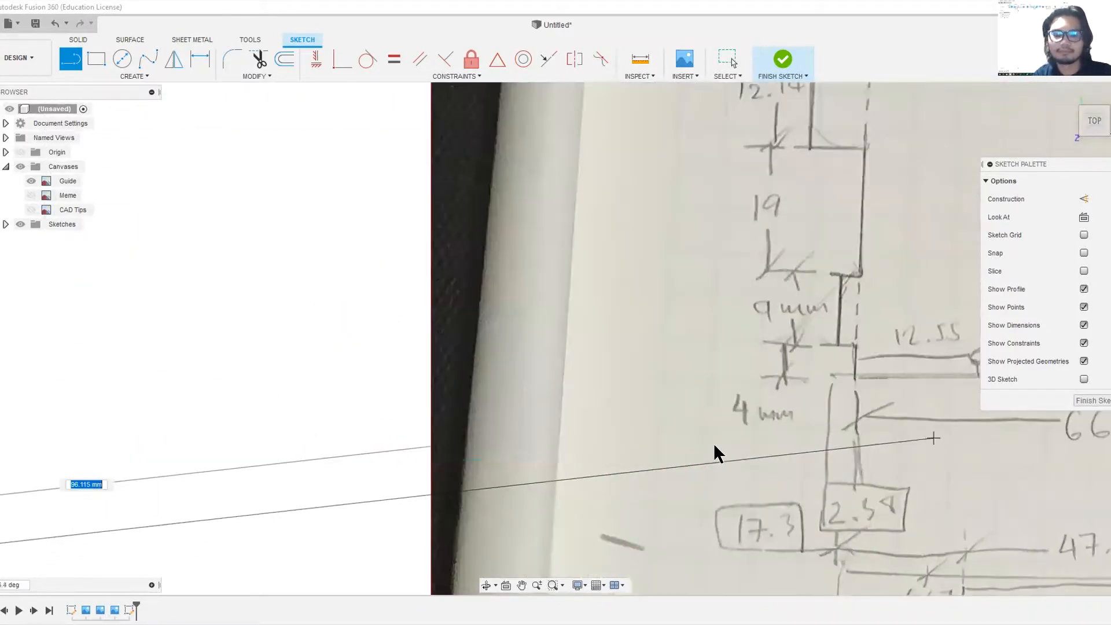
scroll(455, 453, down, 4)
scroll(349, 477, down, 4)
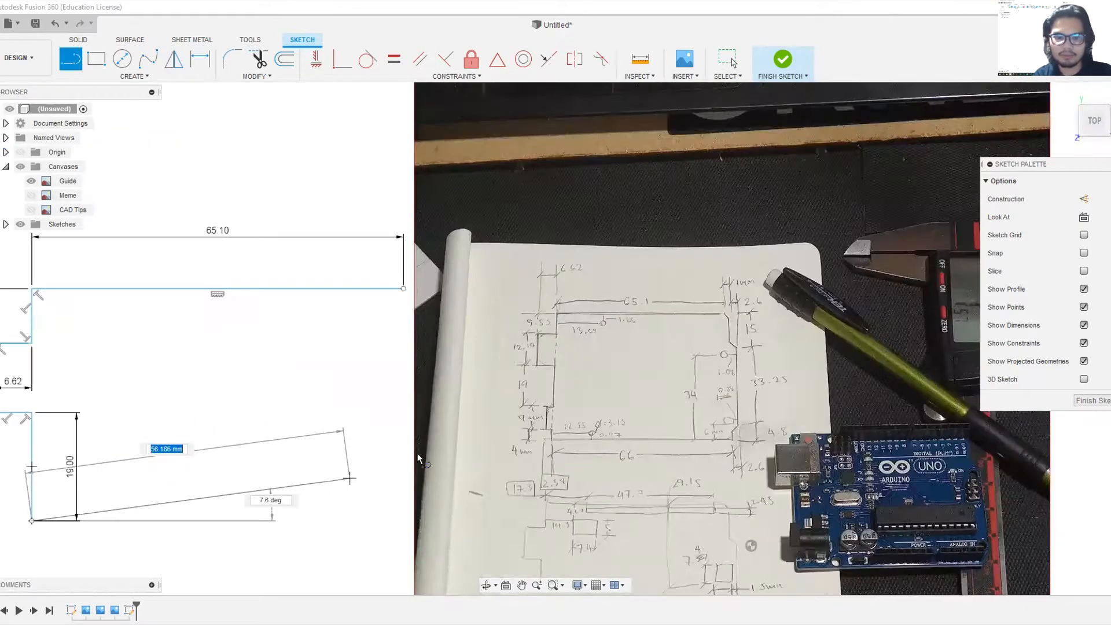
middle_drag(349, 476, 858, 419)
text(2.38)
key(Tab)
click(421, 462)
- Draw a 9 mm vertical line downward from the outer end of the 2.38 mm line and return horizontally in line with the 19 mm edge
middle_drag(686, 457, 522, 371)
key(Escape)
key(l)
click(394, 372)
text(9)
key(Return)
click(394, 418)
click(405, 419)
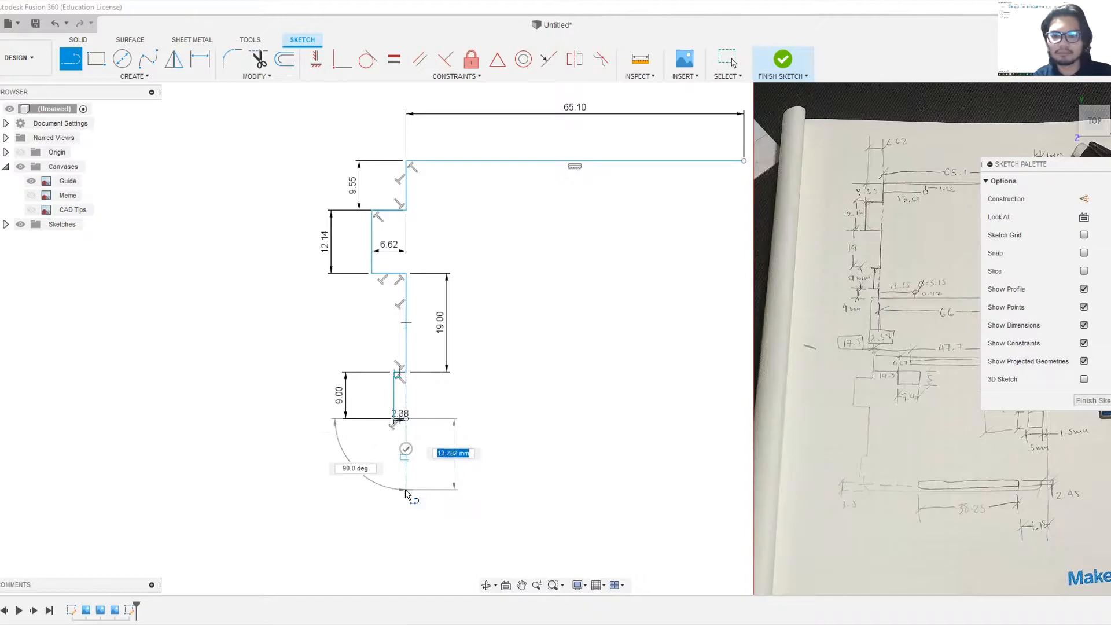
- Continue 4 mm straight down from the lower tab's inner corner and draw the board's 66 mm horizontal lower edge to the right
scroll(752, 443, down, 3)
scroll(959, 414, up, 3)
text(4)
key(Return)
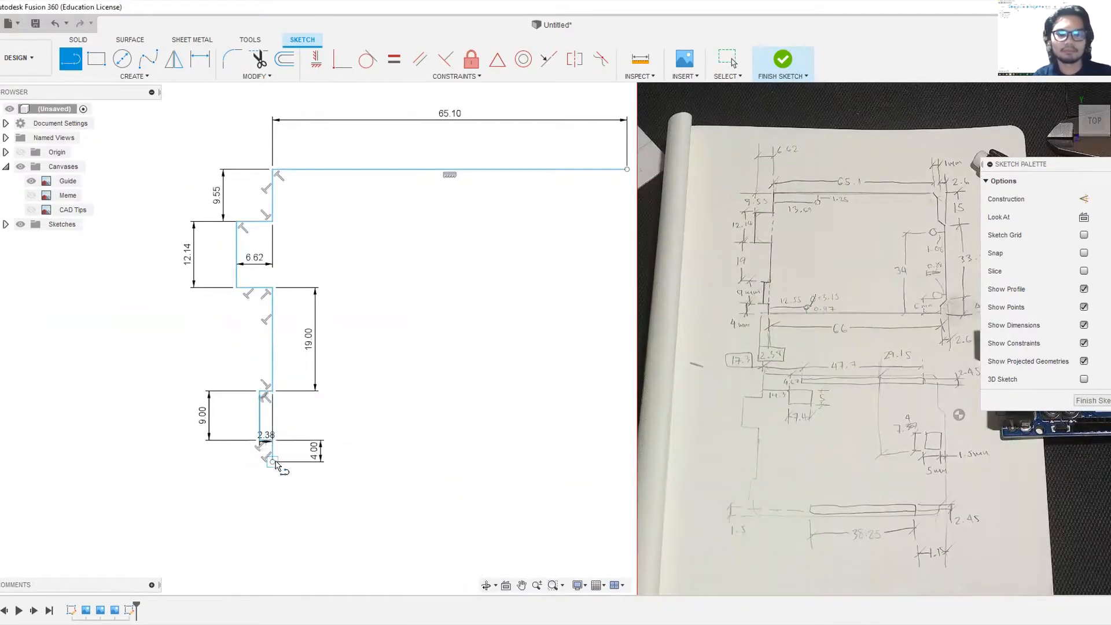
middle_drag(546, 463, 362, 469)
text(66)
key(Return)
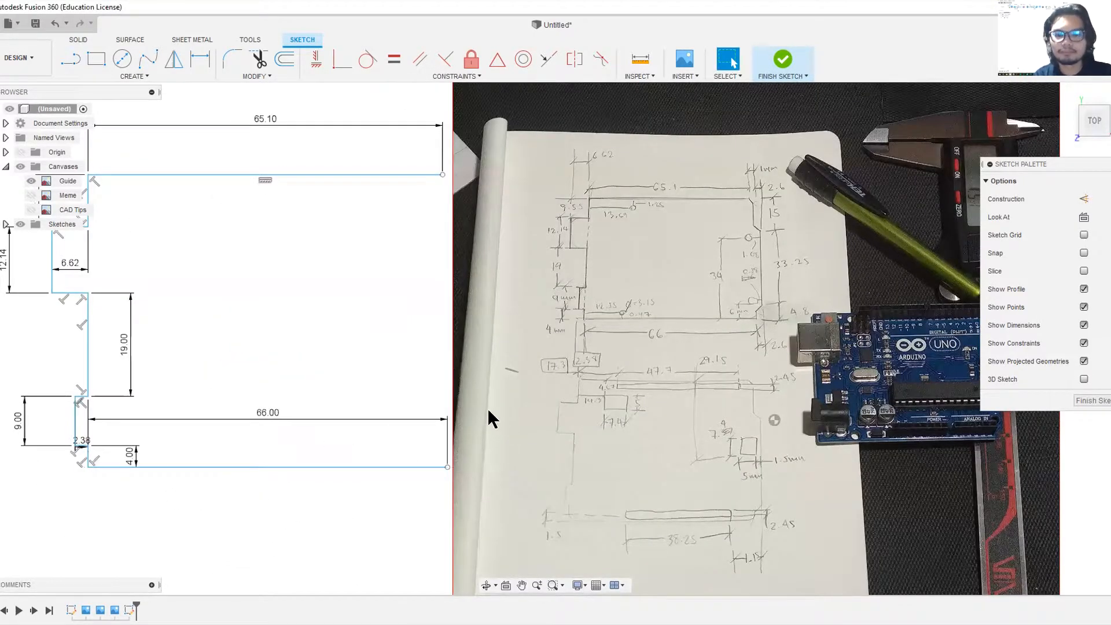
- Examine the chamfered lower-right corner of the hand-drawn outline, its written dimensions and the board photo on the Guide canvas
scroll(489, 411, up, 2)
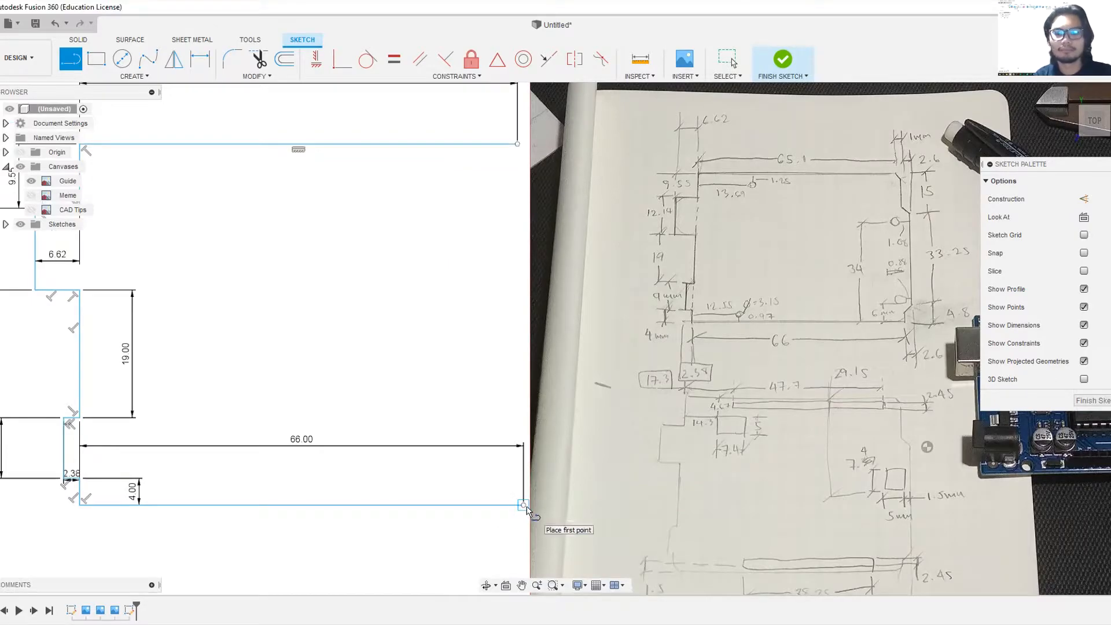
key(Escape)
scroll(522, 463, down, 2)
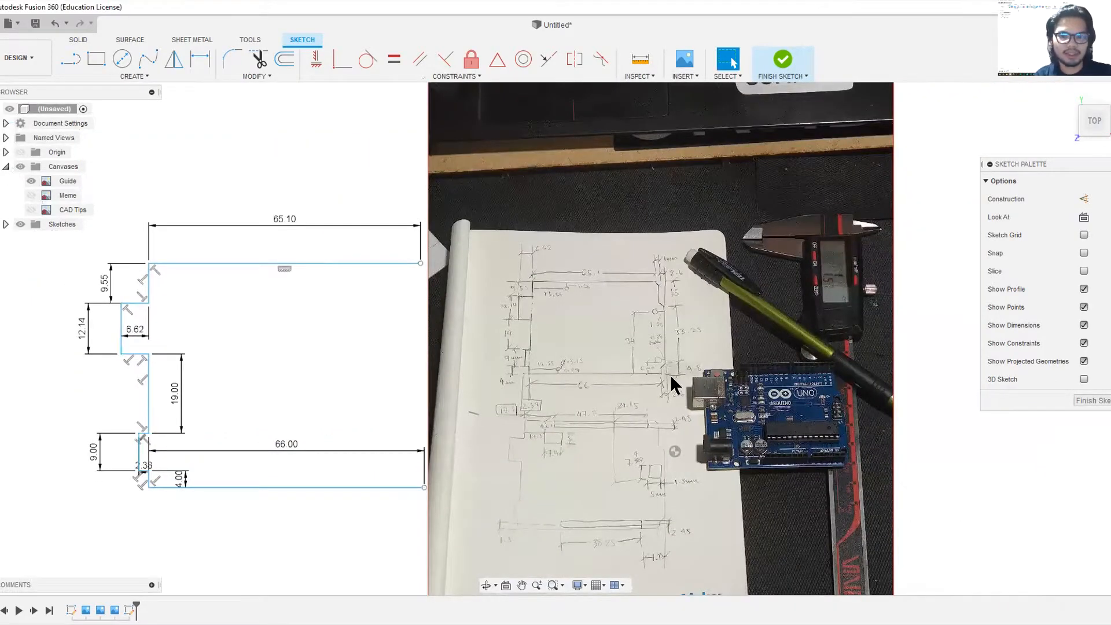
scroll(670, 374, up, 10)
mouse_move(693, 356)
middle_down()
mouse_move(654, 377)
mouse_move(643, 409)
middle_up()
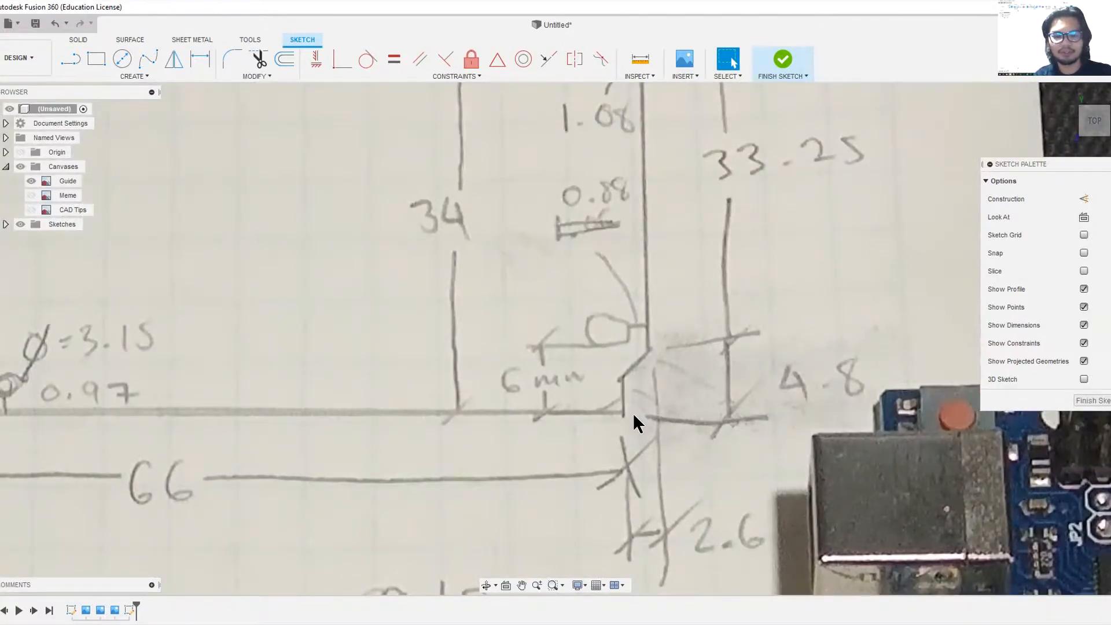
mouse_move(652, 396)
middle_down()
mouse_move(663, 334)
mouse_move(662, 348)
middle_up()
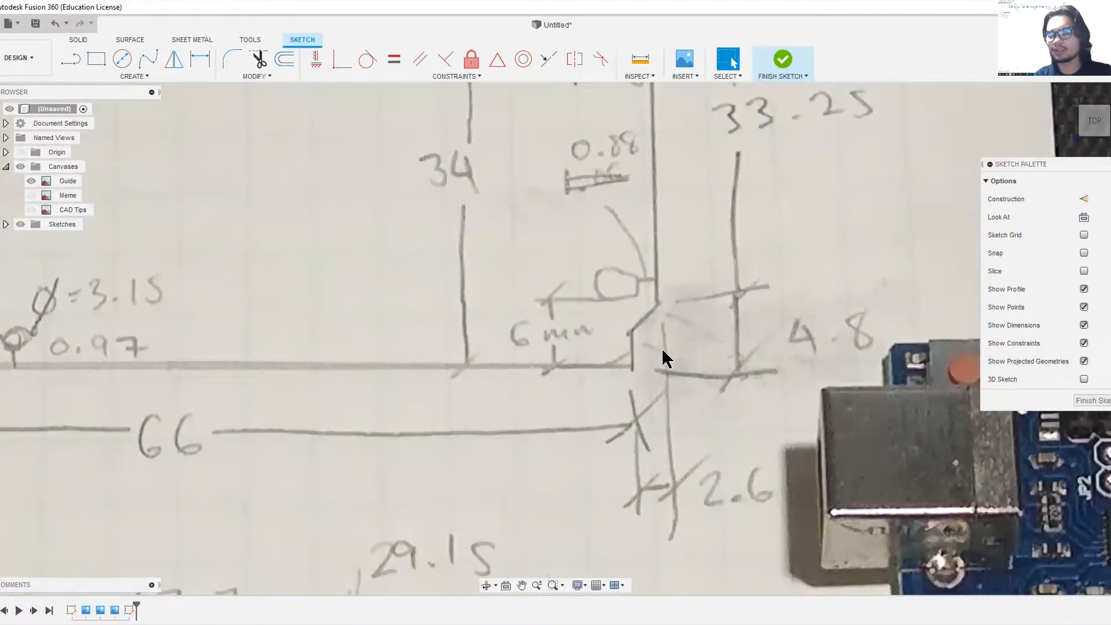
scroll(661, 349, down, 10)
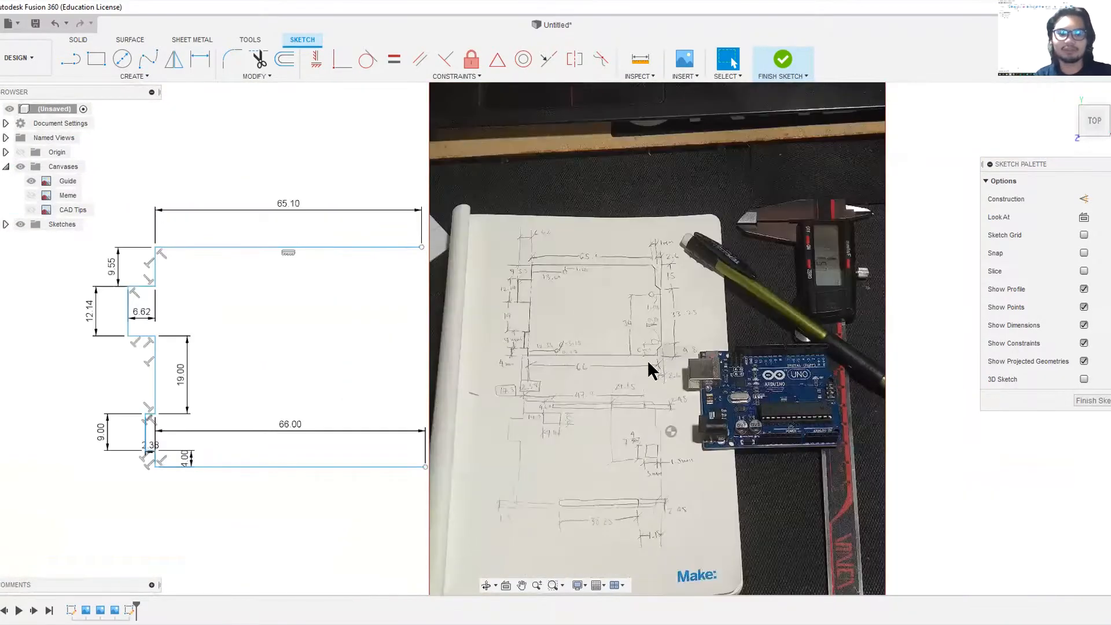
scroll(651, 340, up, 10)
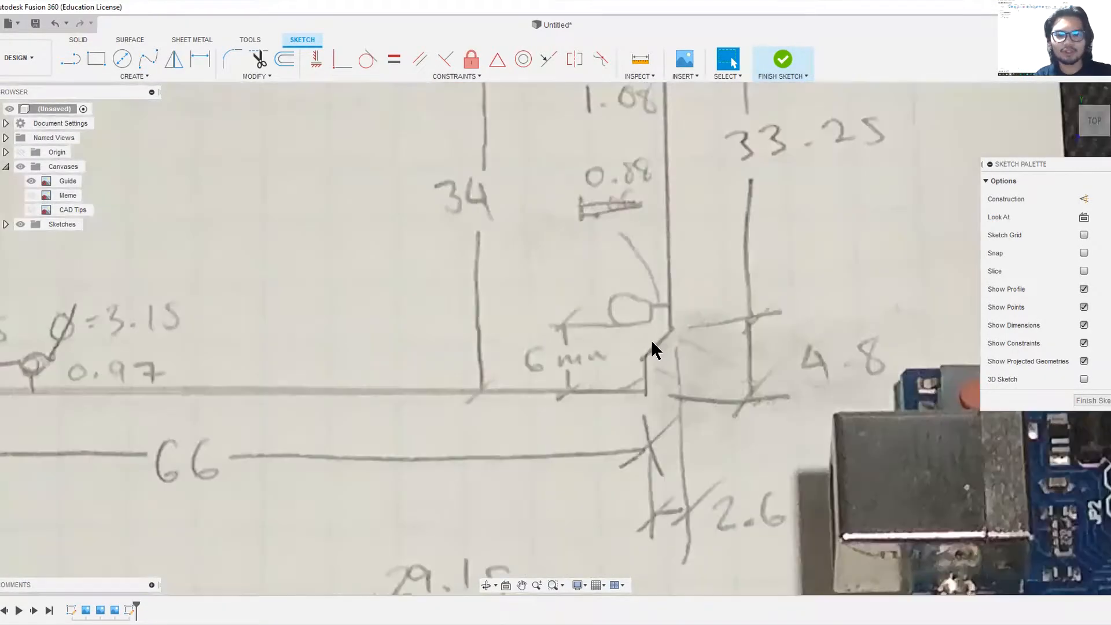
scroll(637, 310, down, 8)
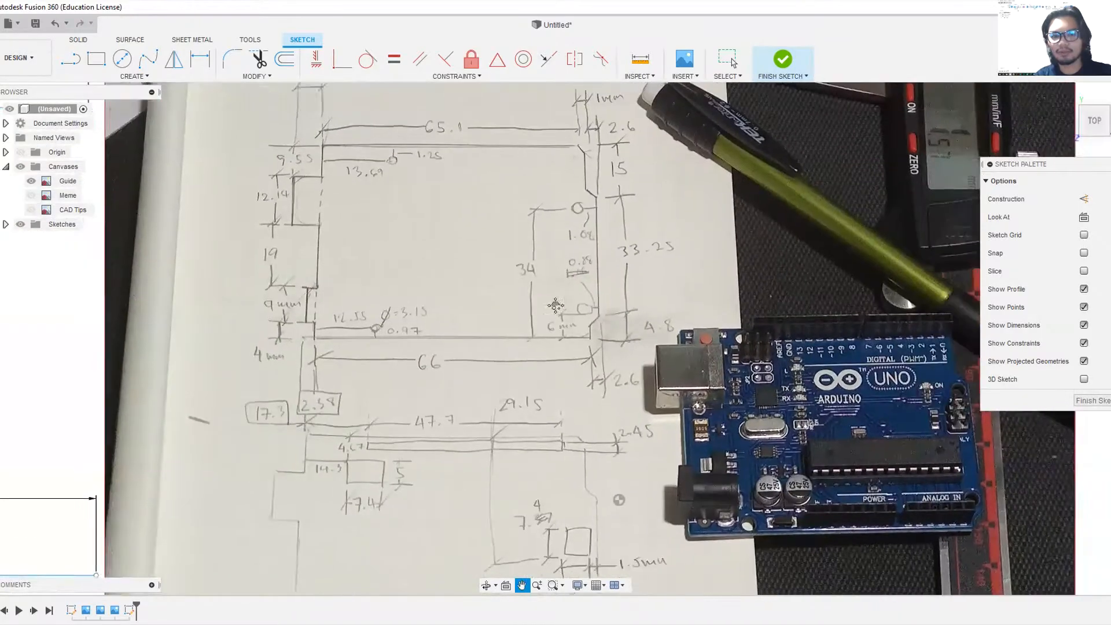
scroll(926, 504, up, 8)
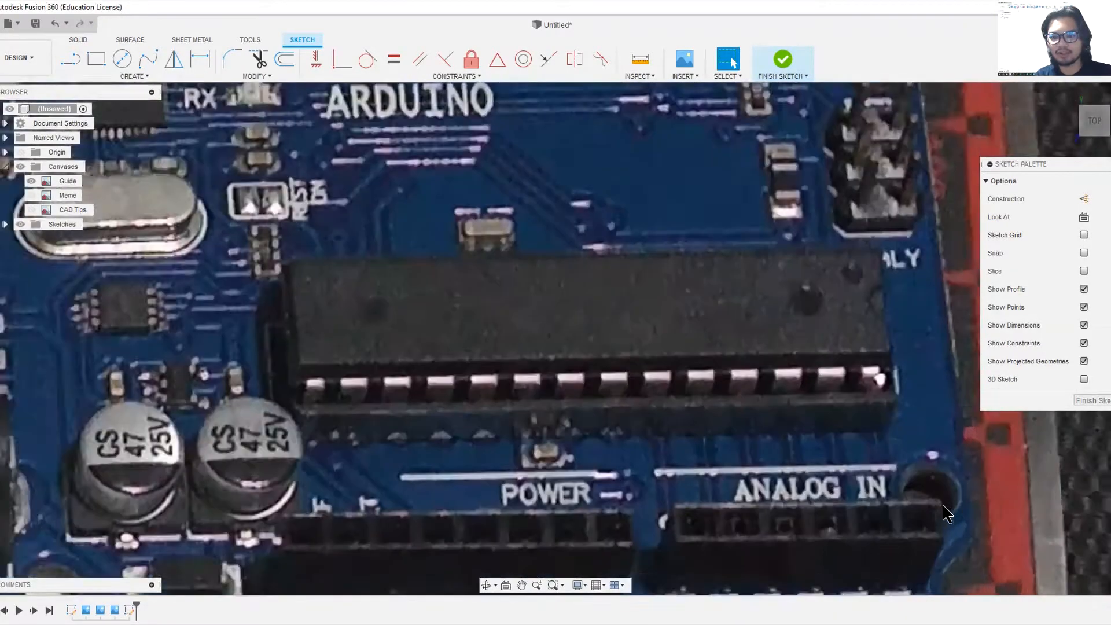
scroll(958, 486, down, 8)
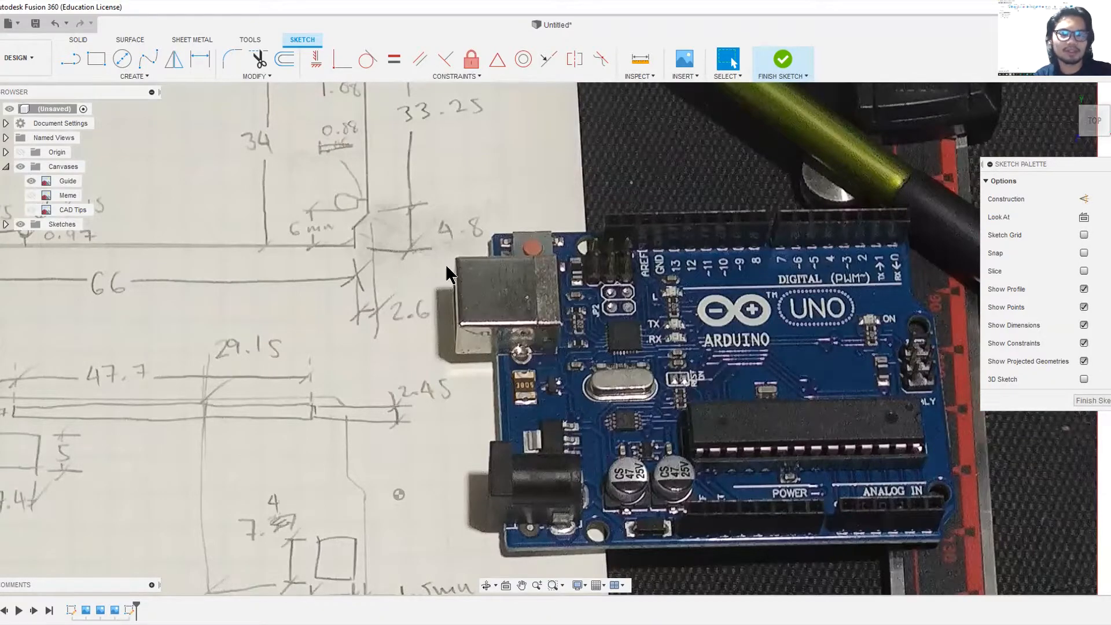
middle_drag(342, 207, 411, 296)
scroll(454, 295, up, 3)
scroll(384, 316, down, 4)
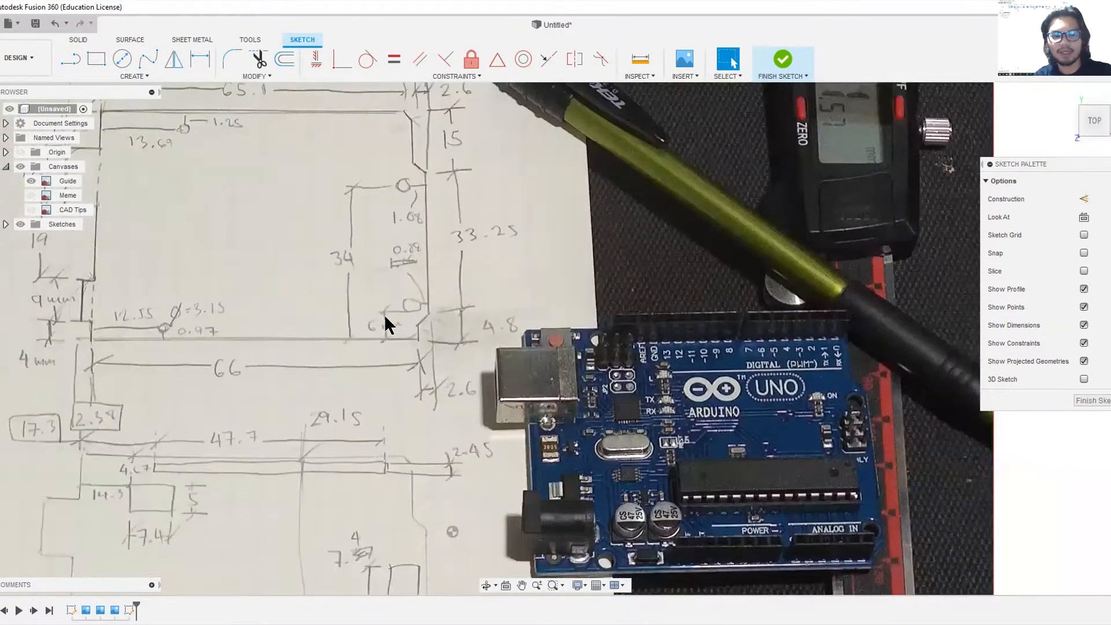
middle_drag(854, 443, 648, 363)
scroll(665, 463, up, 3)
scroll(694, 463, down, 4)
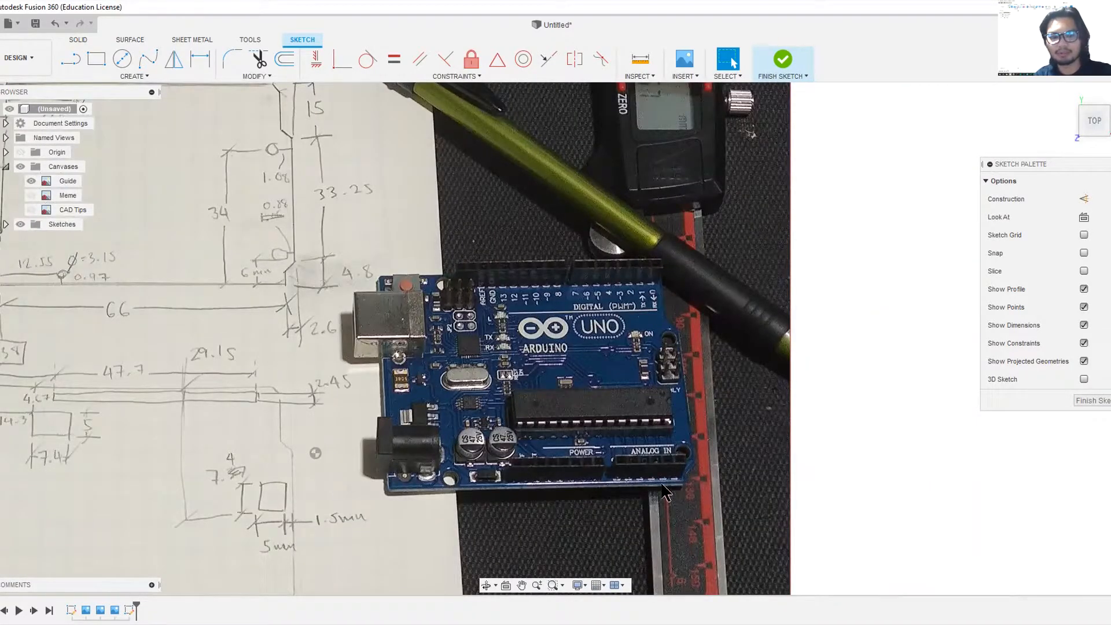
scroll(252, 266, up, 3)
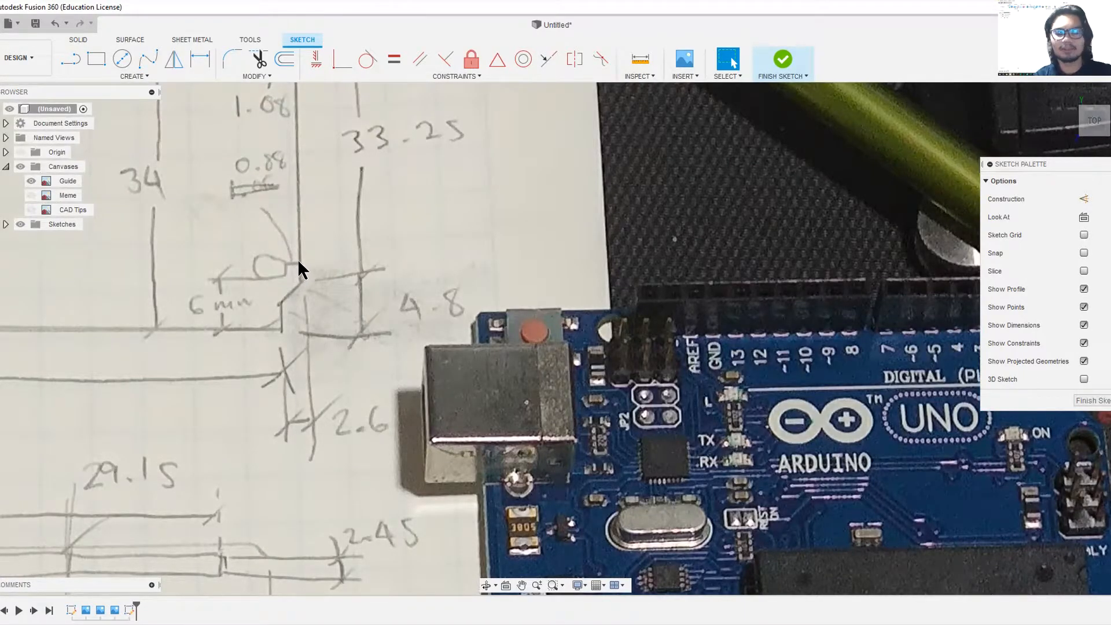
scroll(298, 258, down, 2)
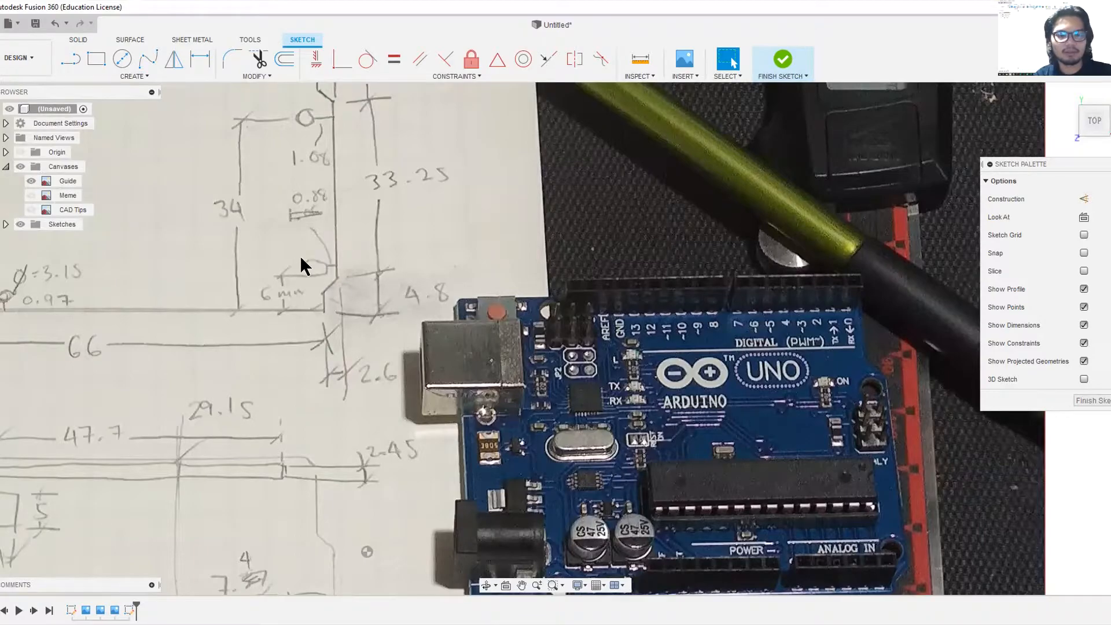
middle_drag(362, 291, 515, 329)
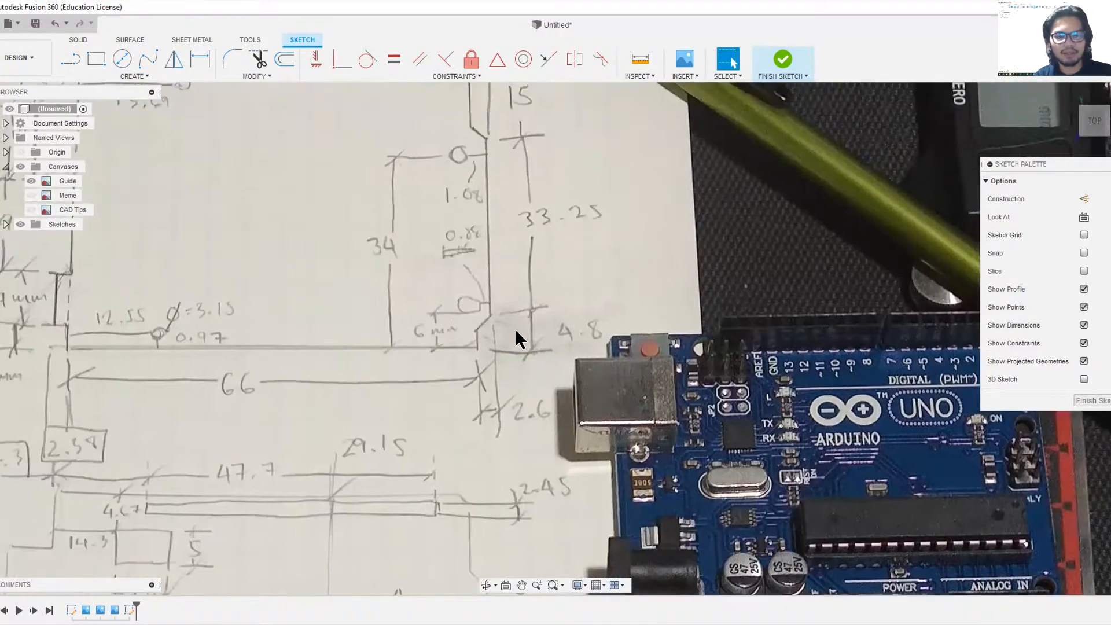
scroll(422, 367, down, 5)
scroll(724, 325, up, 2)
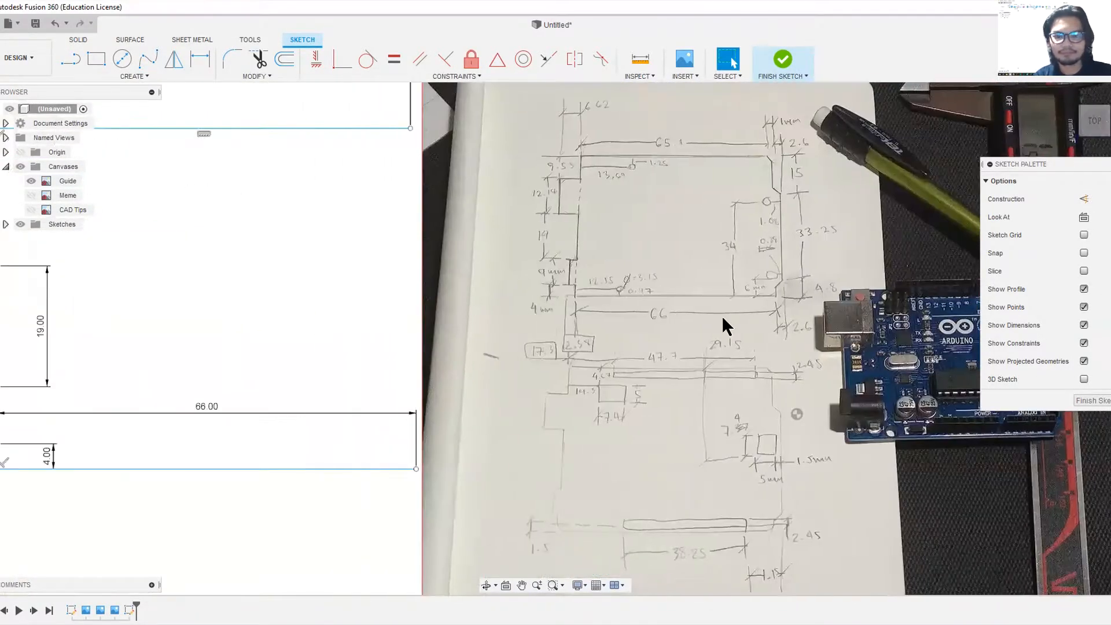
- Draw a 4.8 mm vertical line upward from the right end of the lower edge, continued by a 2.6 mm horizontal line to the right
key(l)
click(416, 468)
text(4.8)
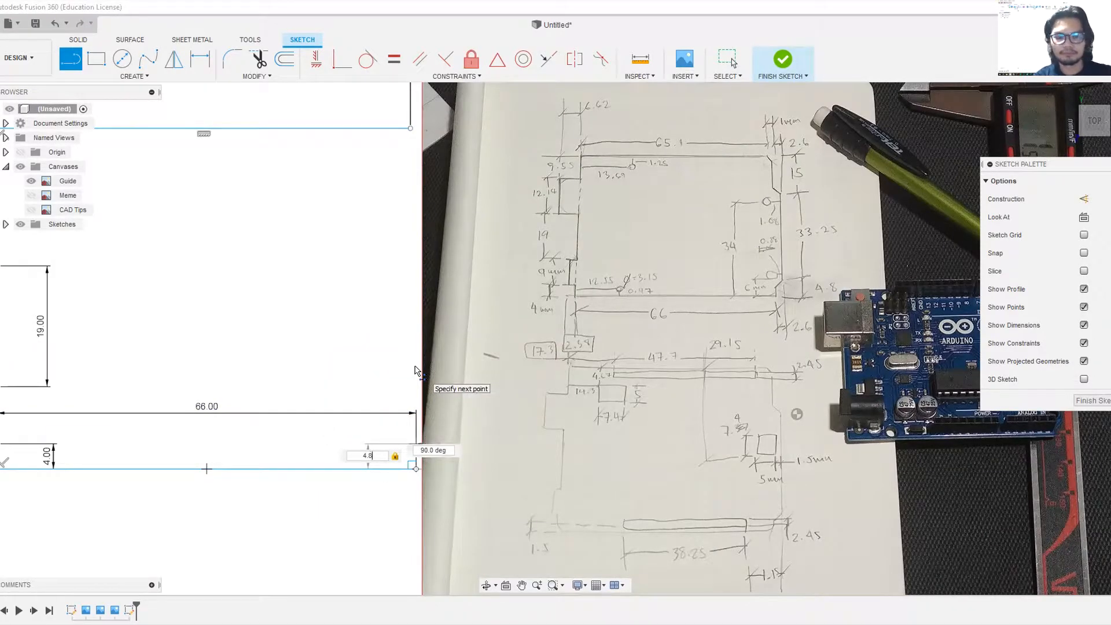
key(Return)
scroll(440, 446, up, 2)
text(2.6)
key(Return)
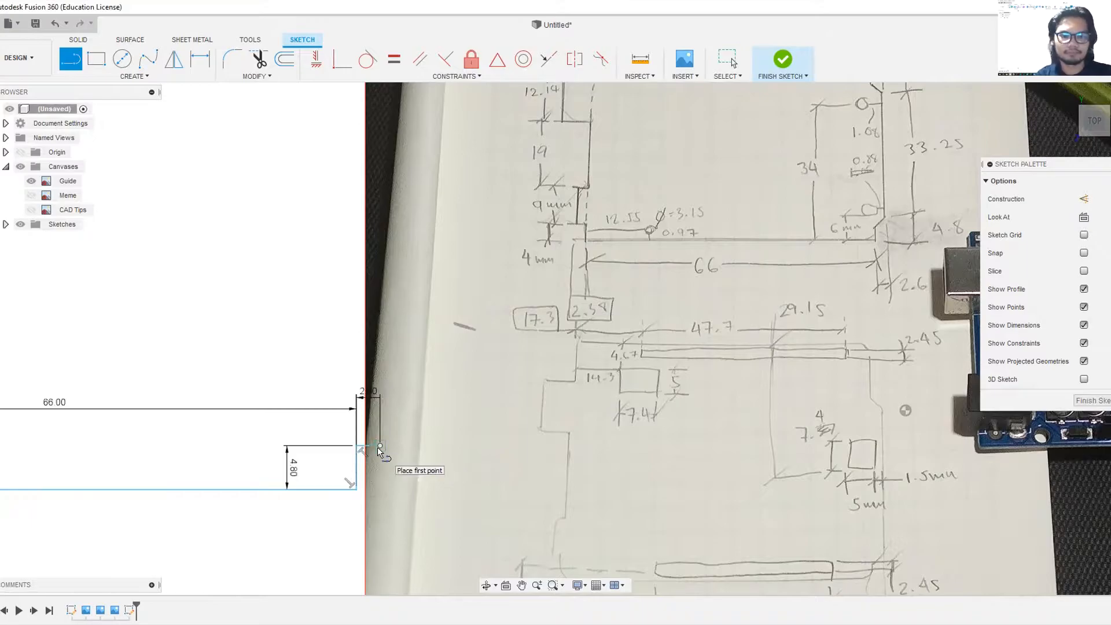
- Draw a diagonal line at 135° down and to the left from the outer end of the 2.6 mm line
key(Tab)
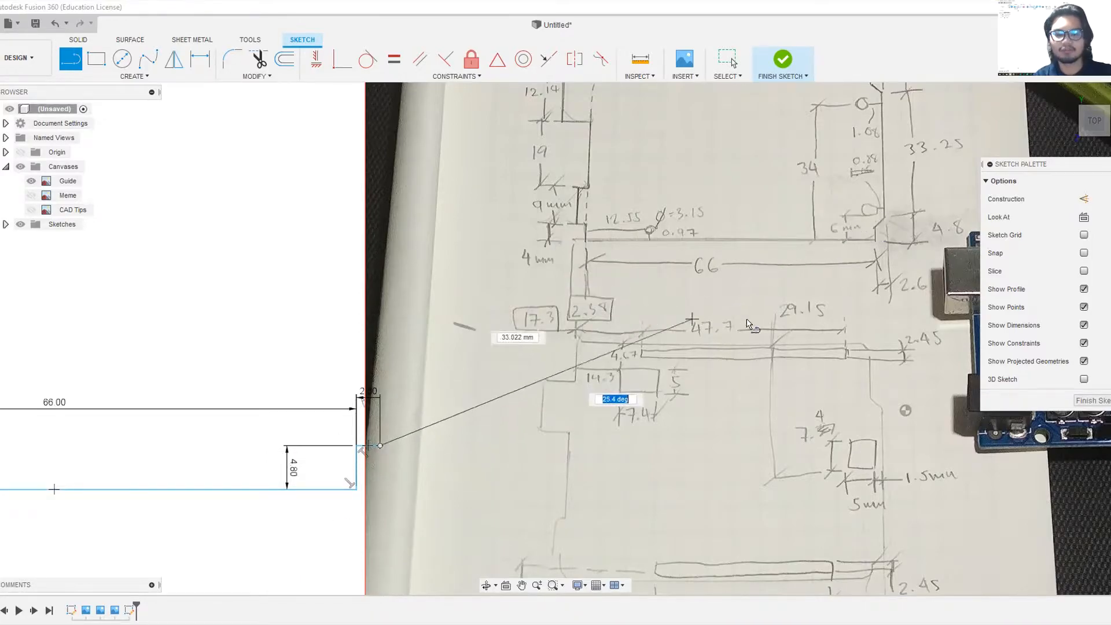
scroll(747, 323, down, 3)
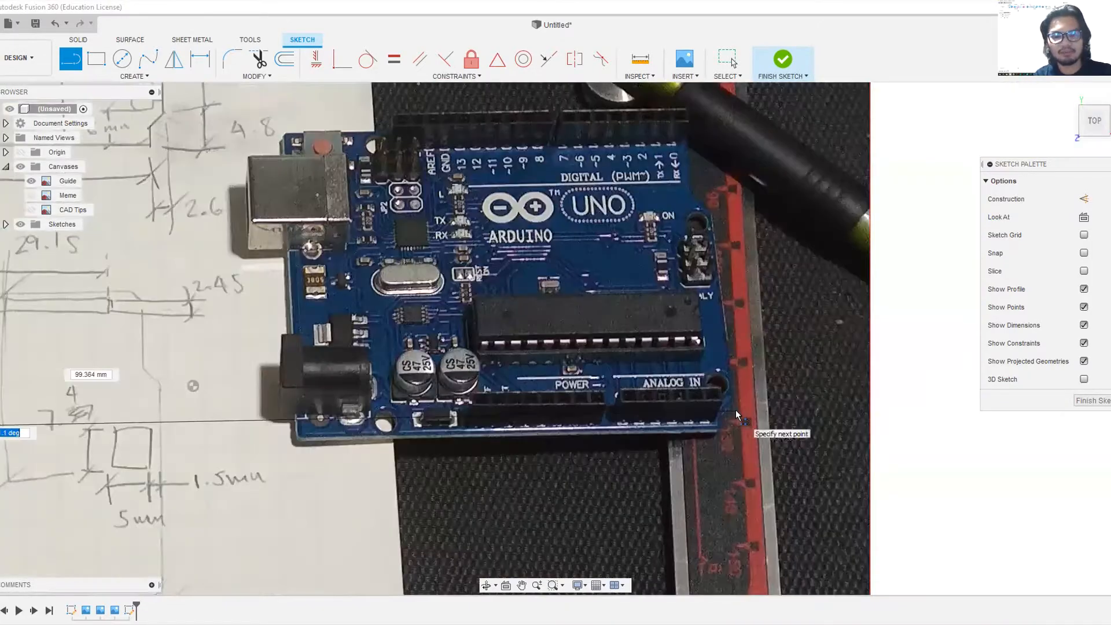
scroll(734, 408, down, 3)
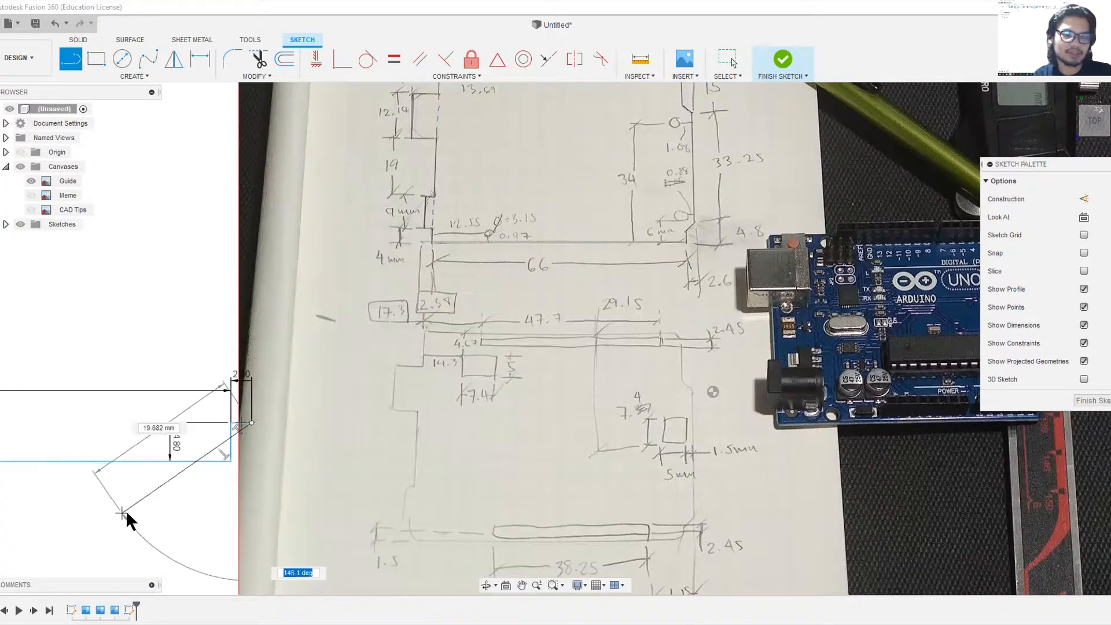
middle_drag(160, 515, 184, 530)
text(135)
key(Tab)
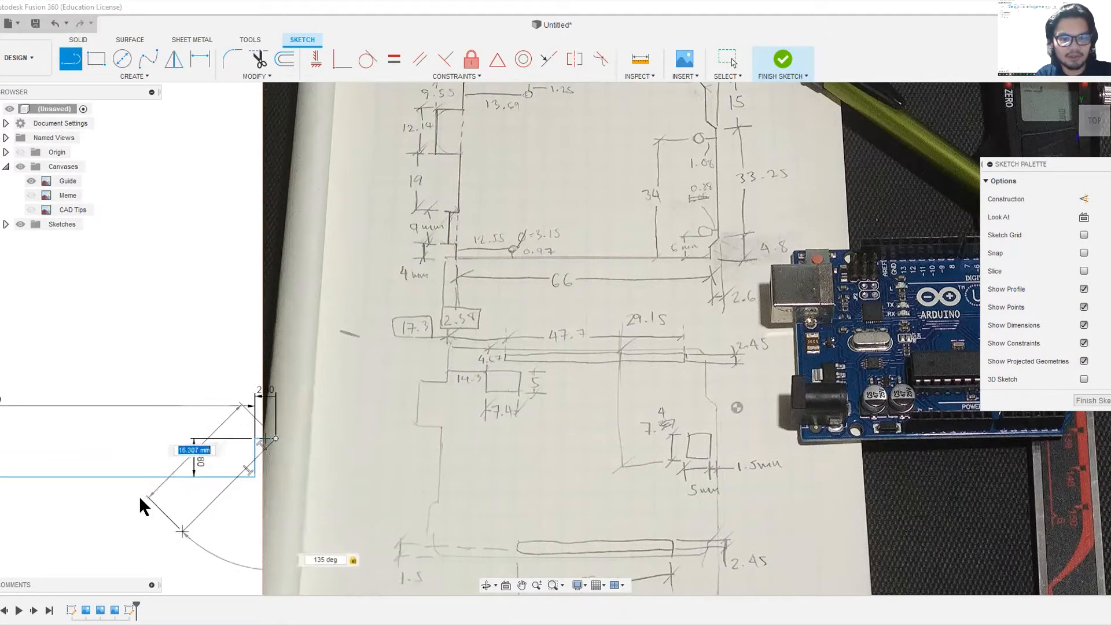
key(Return)
- Trim the lower-right corner so only the chamfer segment outside the short vertical edge is left of the diagonal construction
scroll(241, 466, up, 5)
mouse_move(241, 467)
middle_down()
mouse_move(383, 273)
mouse_move(384, 341)
middle_up()
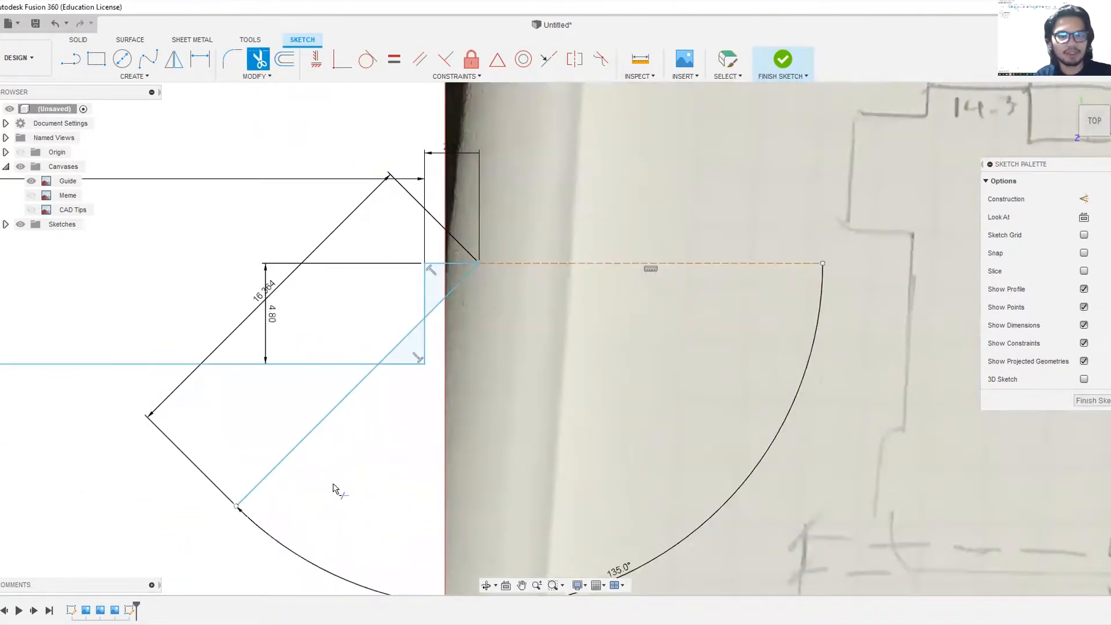
click(258, 60)
click(421, 298)
click(365, 361)
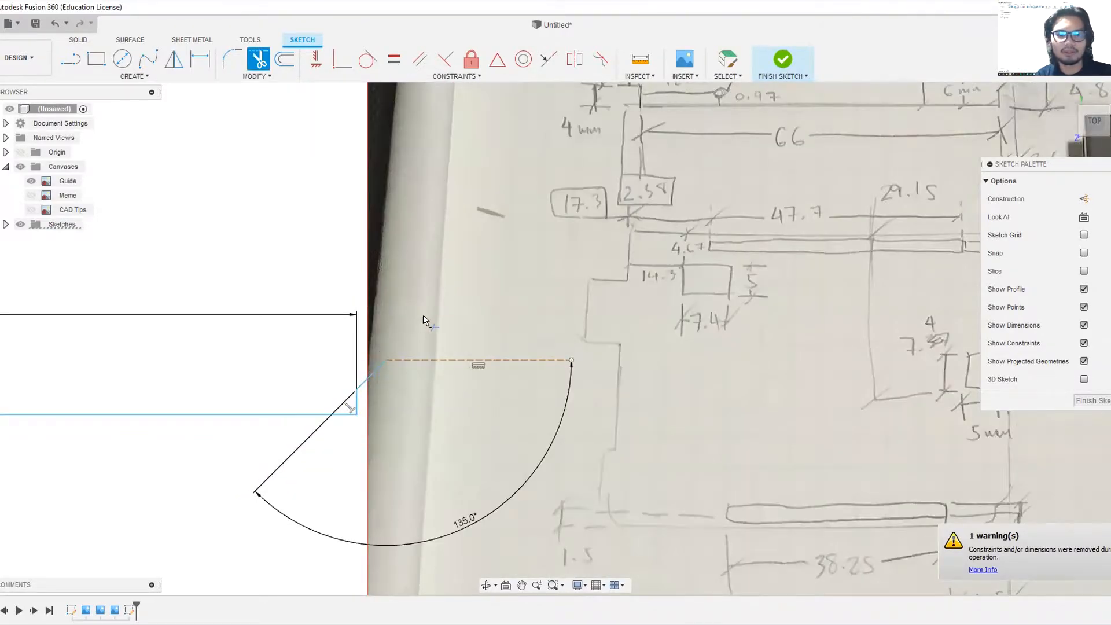
scroll(423, 315, down, 1)
middle_drag(422, 314, 373, 400)
middle_drag(375, 353, 365, 464)
key(l)
click(333, 549)
scroll(335, 210, down, 4)
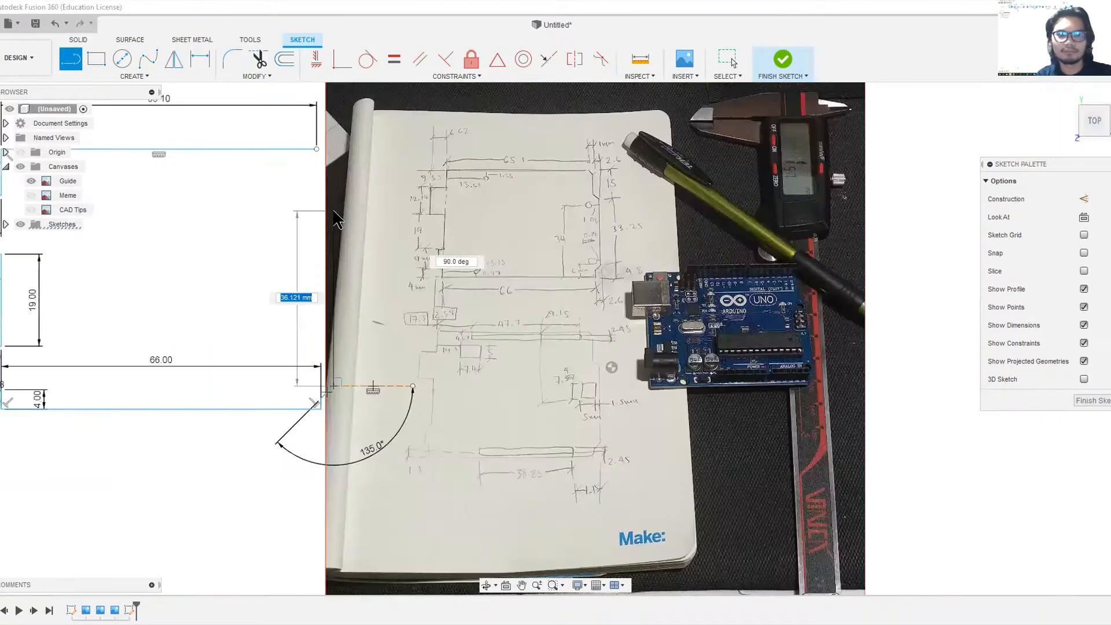
key(Escape)
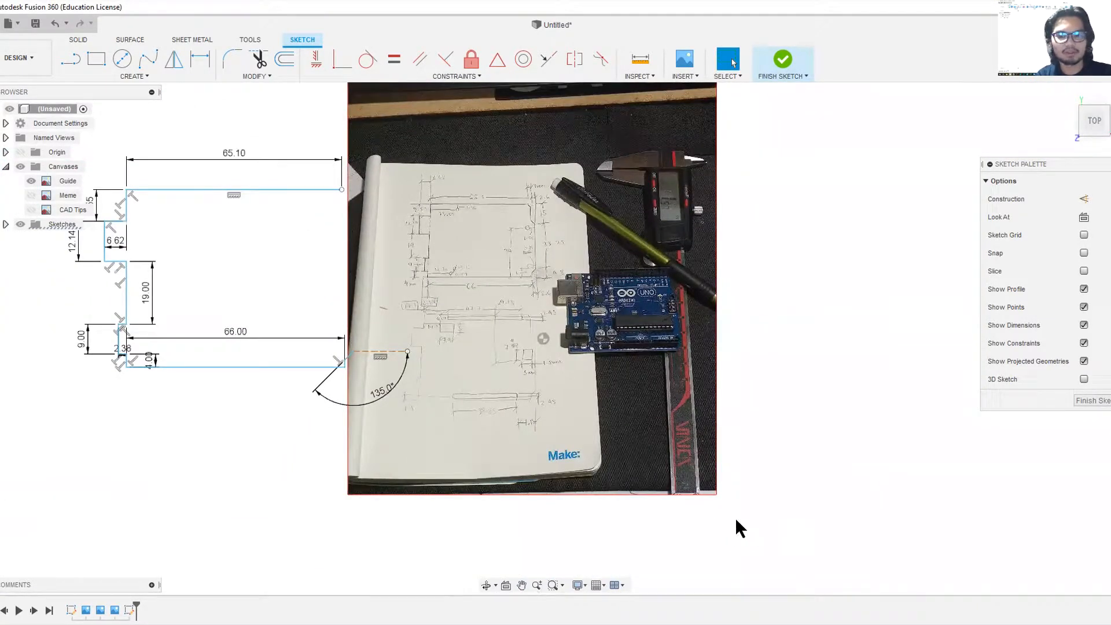
- Finish the sketch and move the Guide canvas farther to the right, clear of the board outline
click(782, 58)
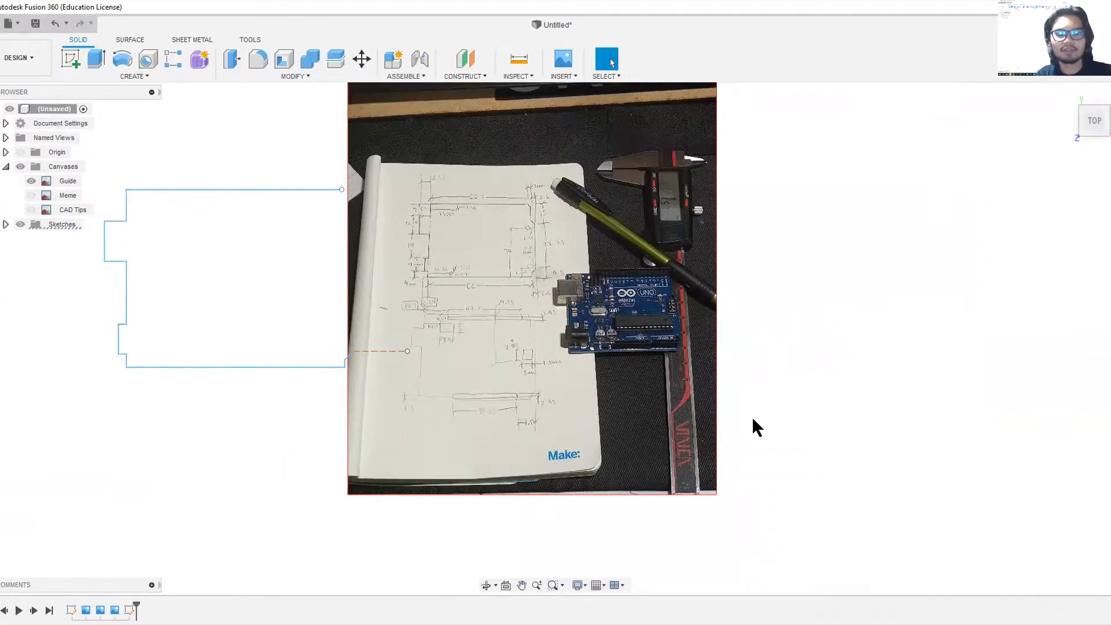
right_click(30, 178)
click(73, 197)
drag(566, 249, 682, 249)
click(1062, 418)
- Reopen the board outline sketch and draw a 33.25 mm vertical line upward from the upper end of the chamfer
right_click(130, 610)
click(169, 485)
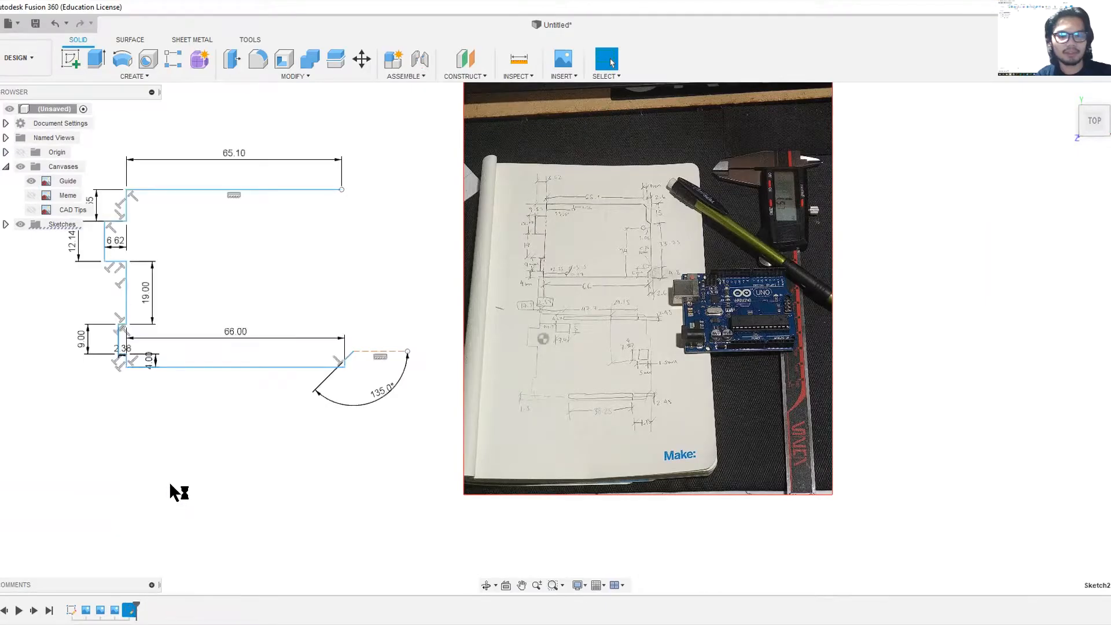
key(l)
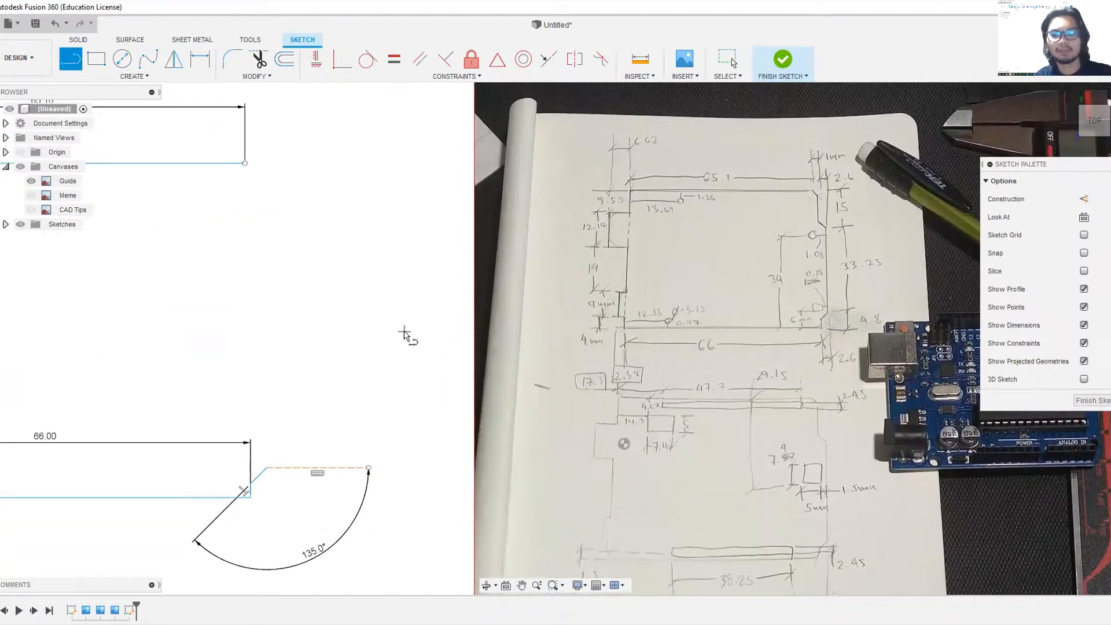
scroll(270, 465, up, 3)
click(269, 468)
scroll(293, 306, down, 3)
text(33.25)
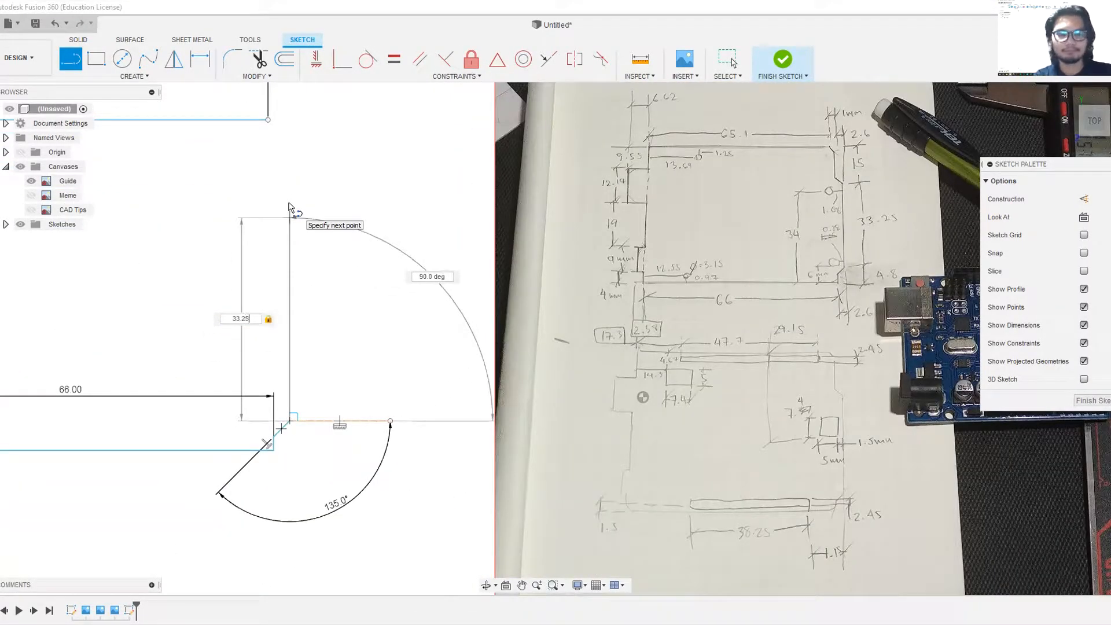
key(Return)
- Extend the 65.1 mm upper edge to the right with a 1 mm line followed by a 2.26 mm line
middle_drag(303, 201, 336, 261)
key(l)
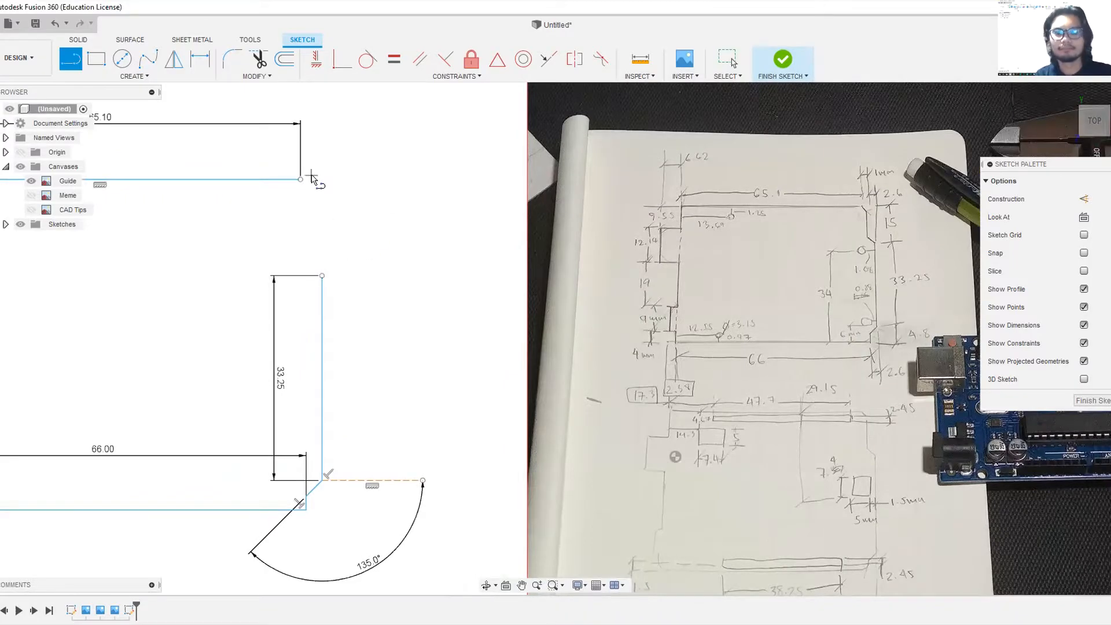
click(301, 180)
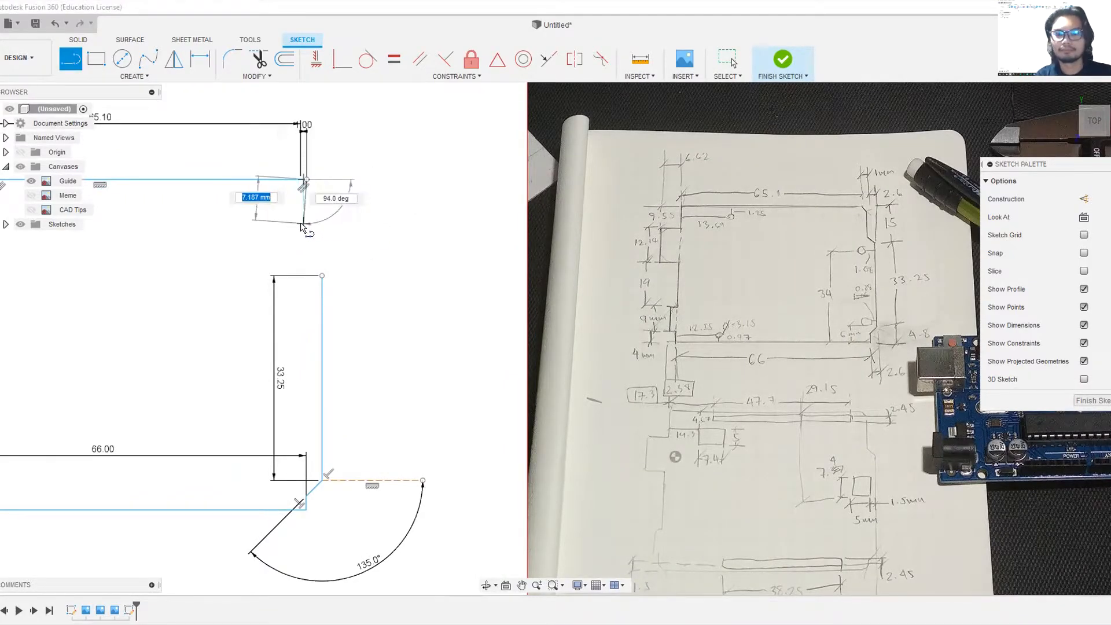
scroll(878, 221, up, 3)
scroll(879, 222, up, 3)
scroll(879, 221, down, 3)
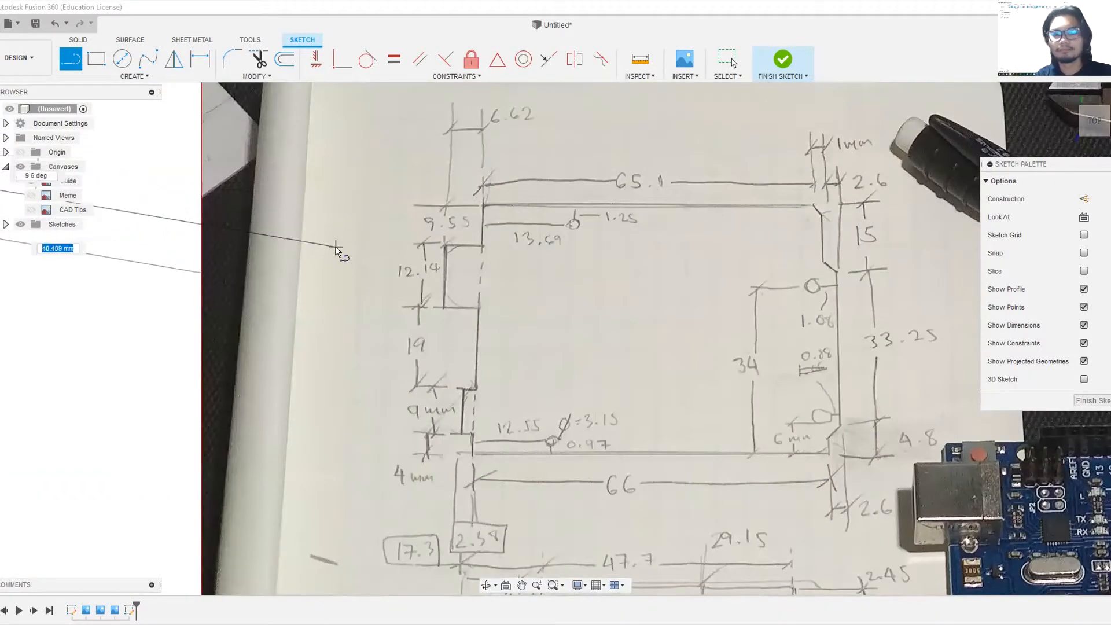
middle_drag(340, 248, 876, 364)
text(2.2)
key(Return)
scroll(401, 324, down, 3)
scroll(401, 324, up, 2)
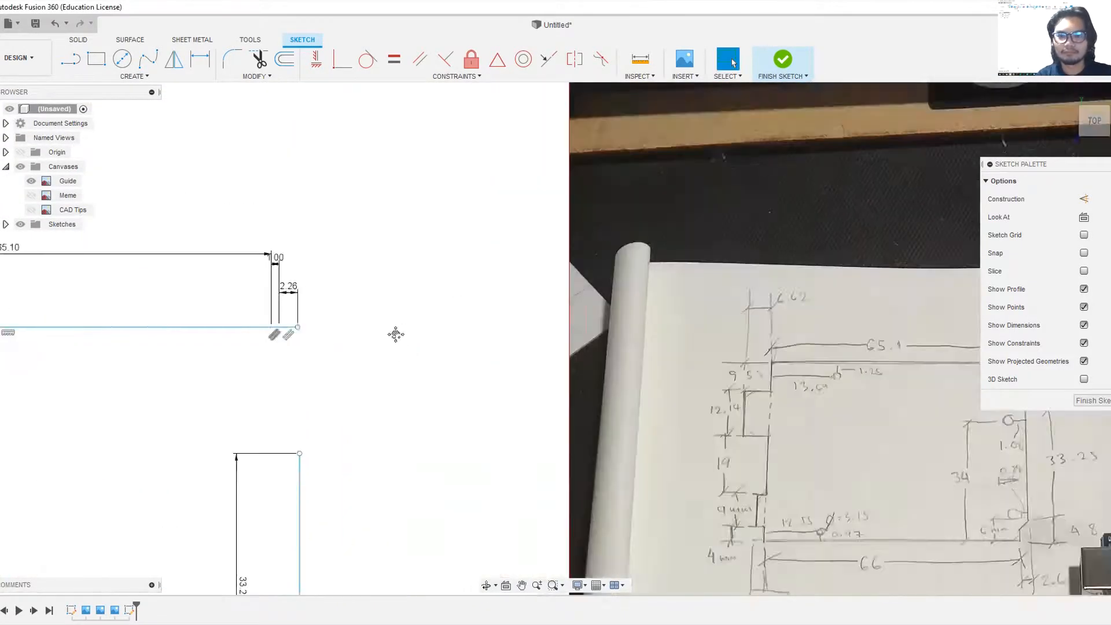
- Draw a vertical line about 12.5 mm long downward from the point between the 1 mm and 2.26 mm segments
middle_drag(401, 325, 283, 387)
key(l)
click(161, 392)
double_click(163, 494)
click(181, 393)
mouse_move(194, 449)
middle_down()
mouse_move(301, 418)
mouse_move(270, 297)
middle_up()
key(Escape)
scroll(272, 303, down, 2)
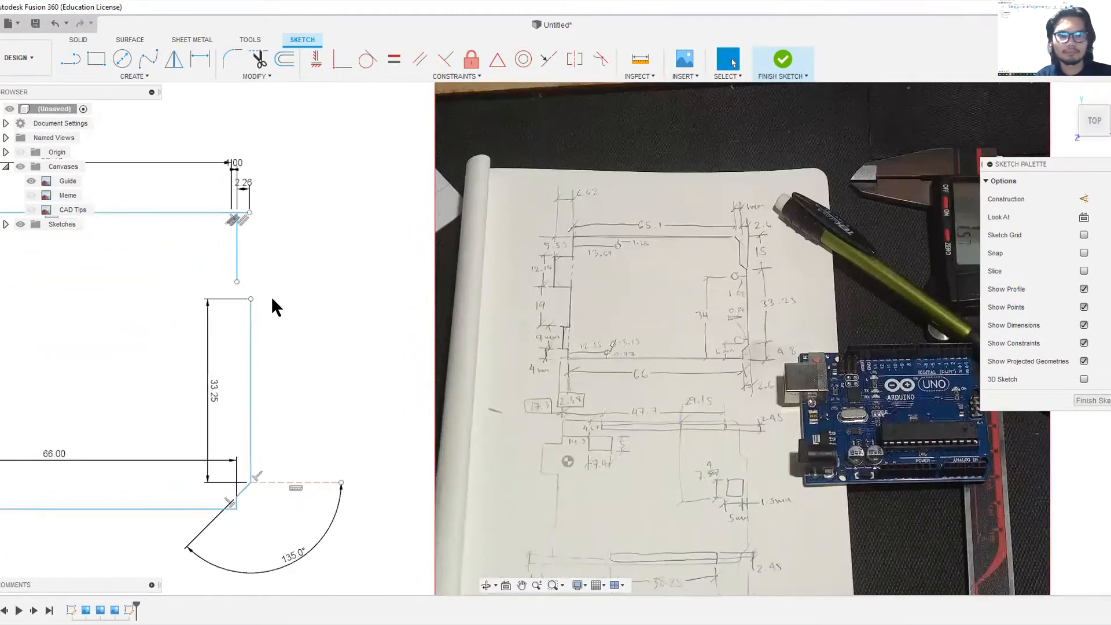
scroll(270, 297, up, 2)
middle_drag(254, 231, 251, 276)
scroll(245, 311, down, 1)
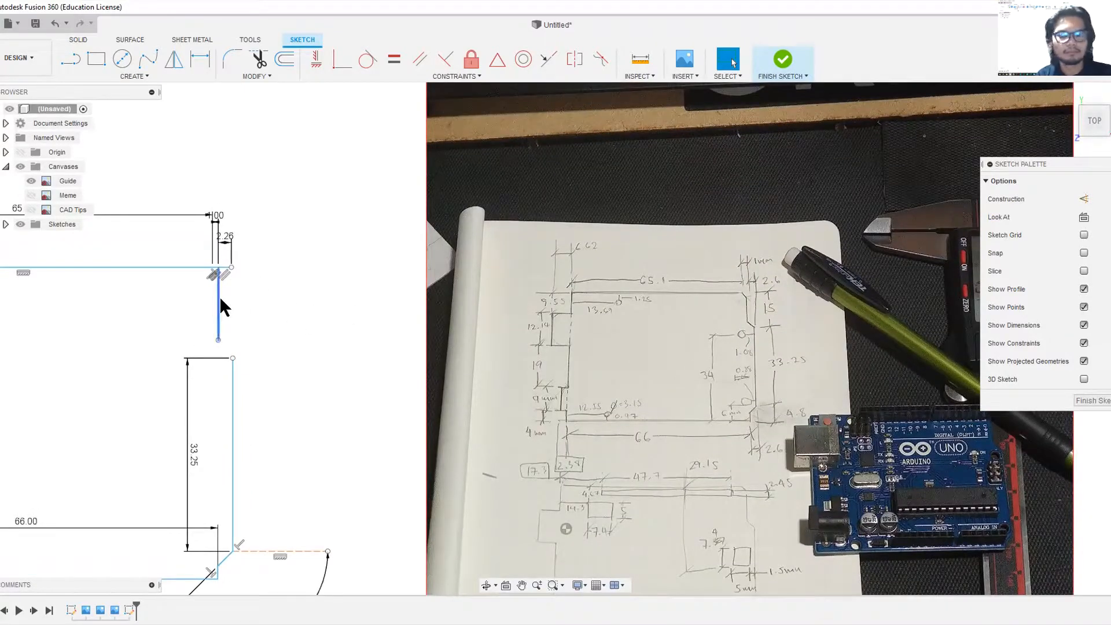
key(l)
middle_drag(168, 355, 247, 372)
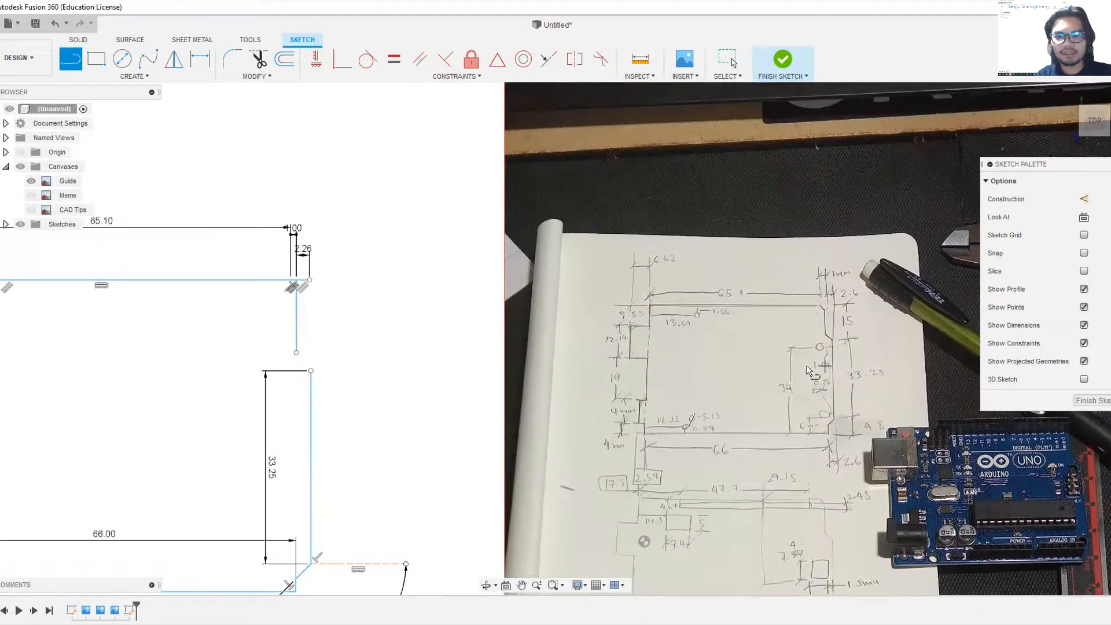
key(Escape)
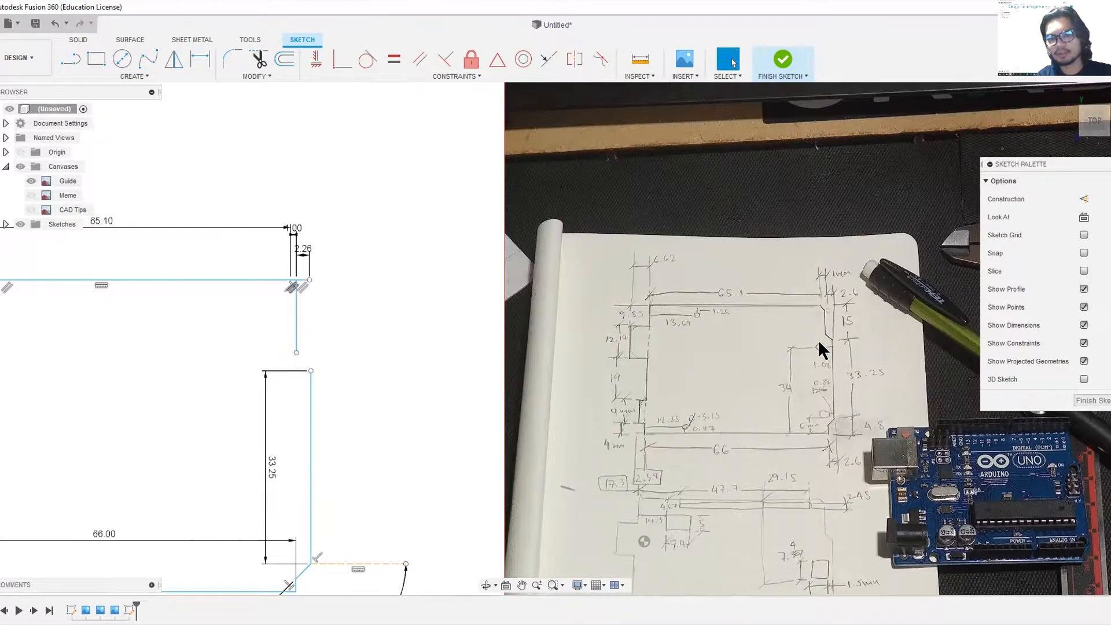
scroll(820, 340, up, 3)
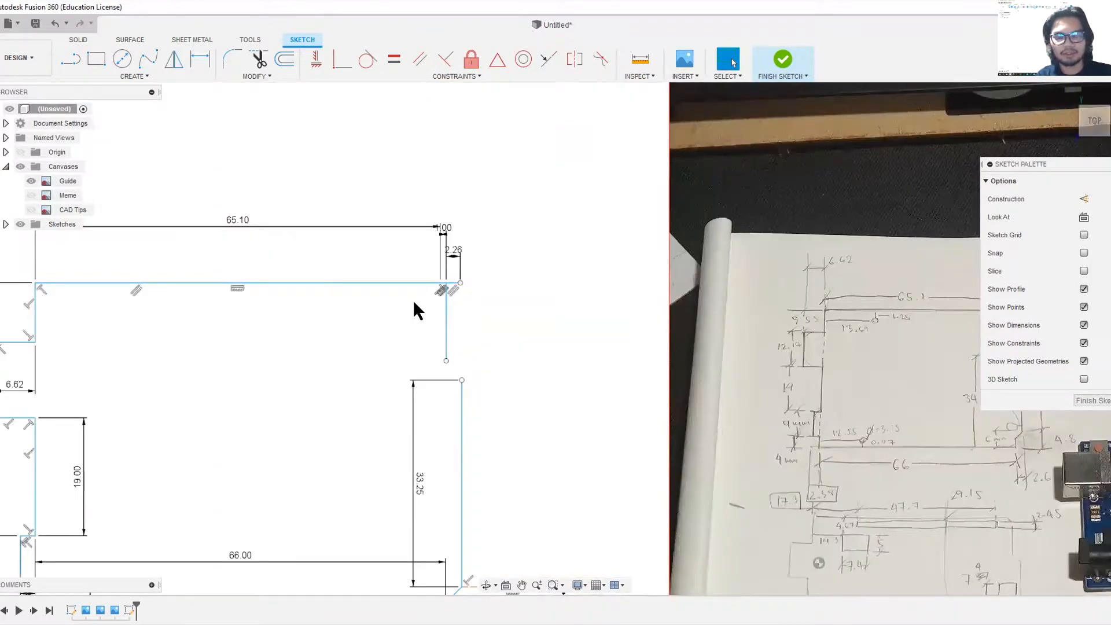
- Draw a 15 mm vertical construction line down from the upper edge near its right end, continued by a horizontal construction line to the right
key(l)
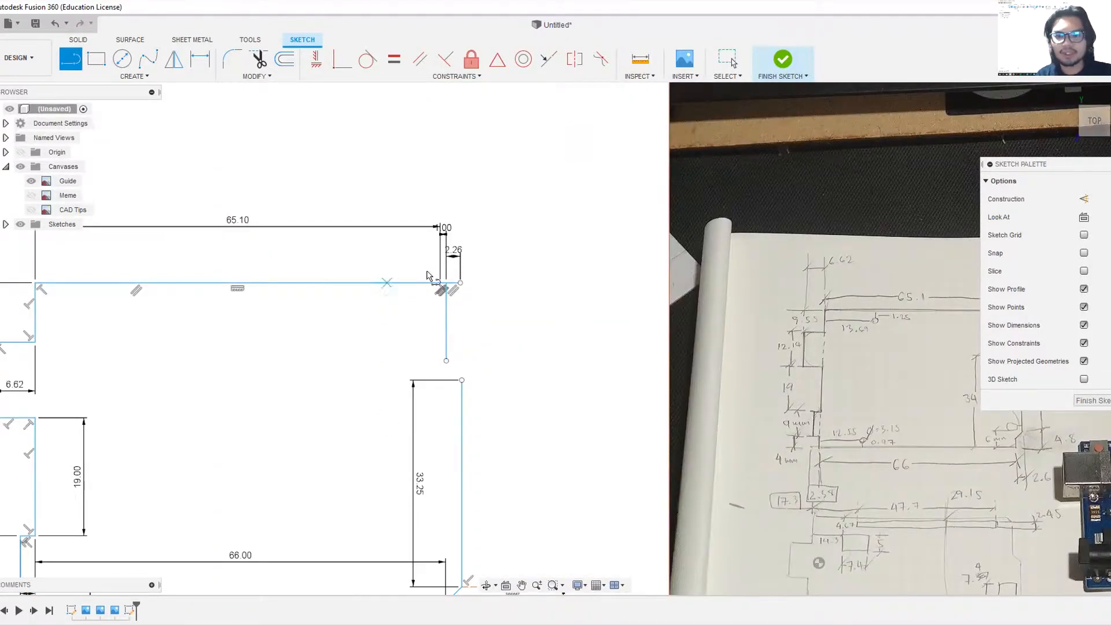
click(1084, 199)
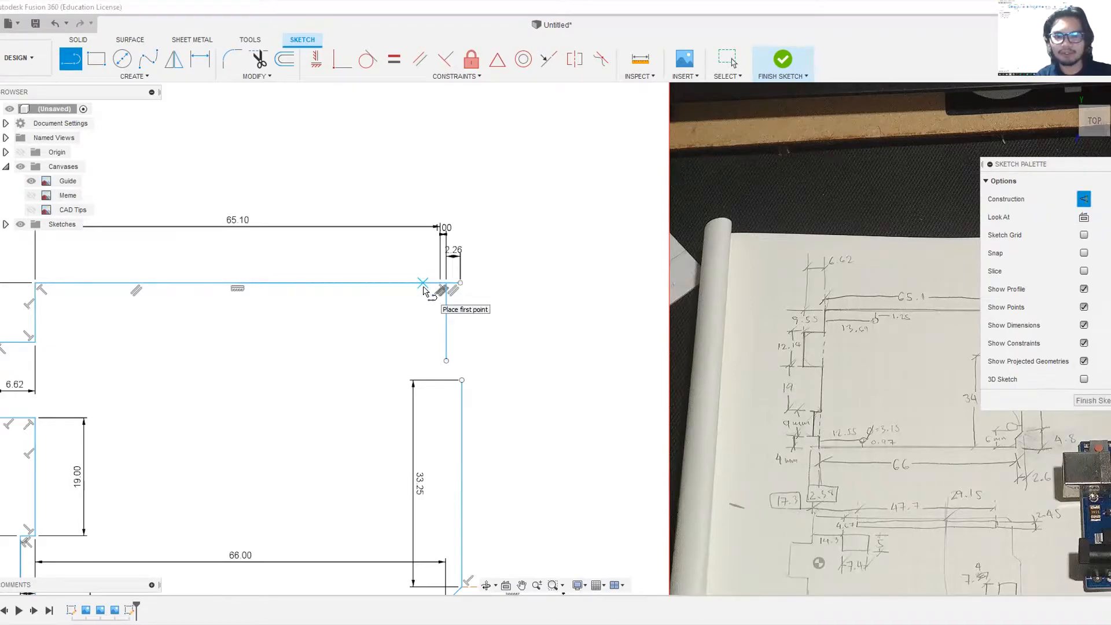
click(422, 283)
middle_drag(422, 283, 311, 318)
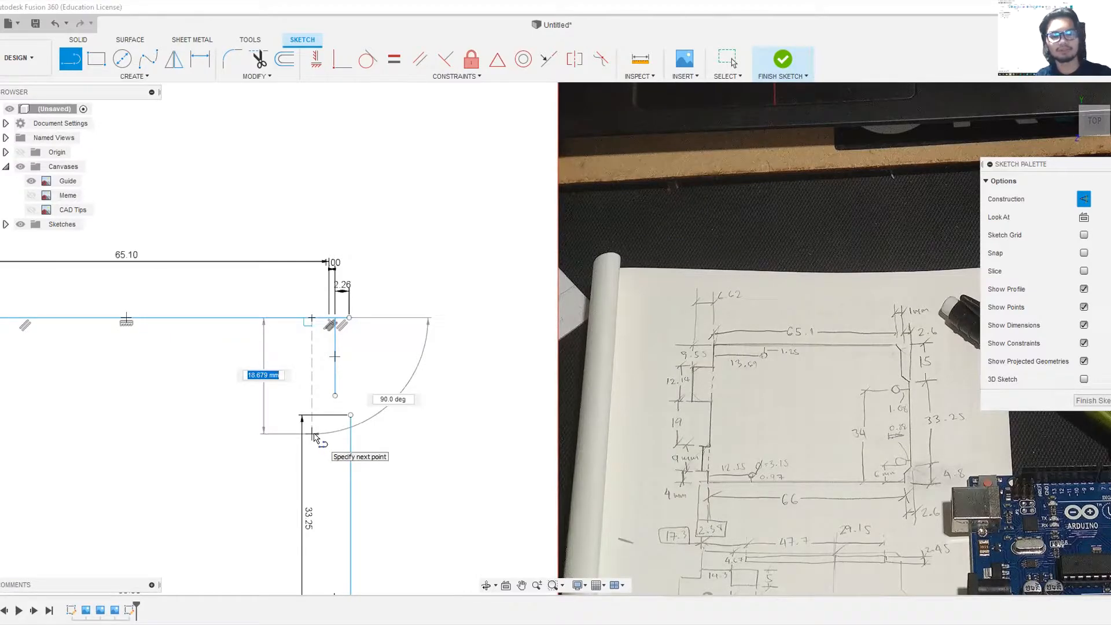
text(15)
key(Return)
middle_drag(389, 354, 403, 337)
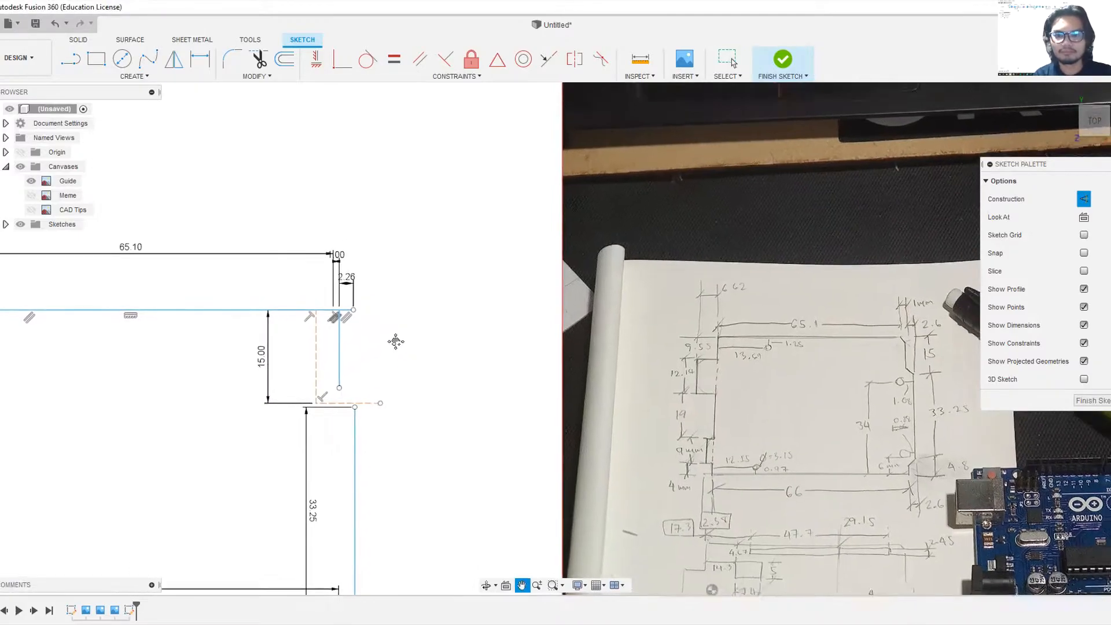
- Compare the sketch's open upper-right corner and right edge with the hand-drawn outline and board photo on the Guide canvas
scroll(403, 337, down, 3)
middle_drag(394, 385, 376, 392)
scroll(377, 392, up, 4)
mouse_move(400, 330)
middle_down()
mouse_move(308, 395)
mouse_move(317, 300)
mouse_move(342, 321)
middle_up()
scroll(316, 399, down, 2)
middle_drag(155, 321, 204, 350)
scroll(376, 347, up, 1)
middle_drag(376, 347, 346, 372)
middle_drag(297, 405, 396, 341)
scroll(295, 366, down, 4)
scroll(295, 366, up, 1)
middle_drag(296, 366, 397, 346)
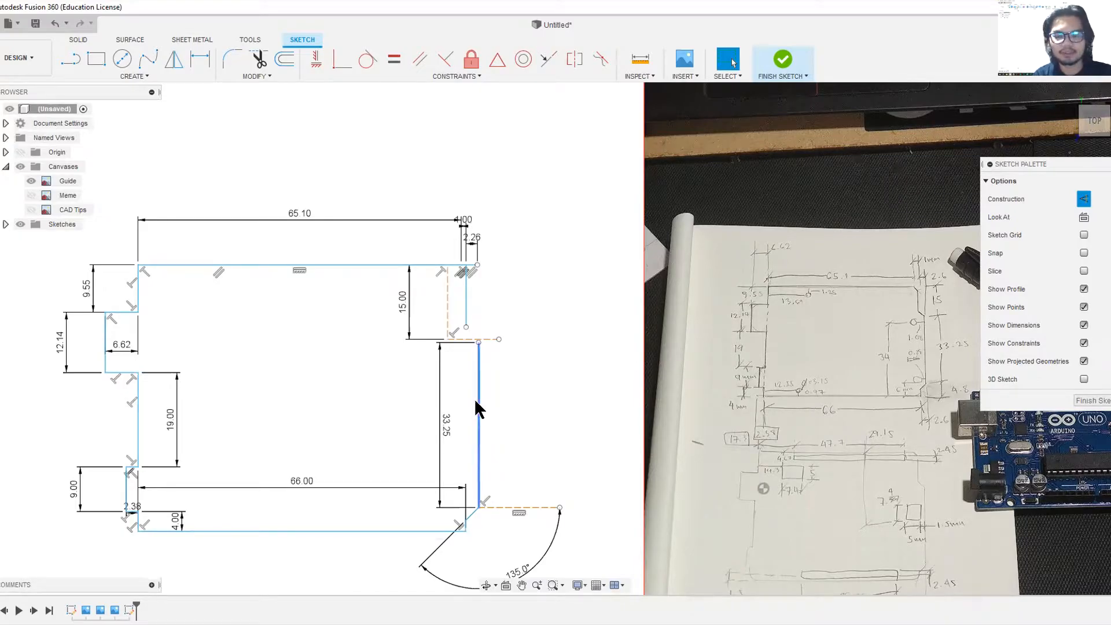
scroll(501, 292, down, 1)
middle_drag(501, 293, 601, 258)
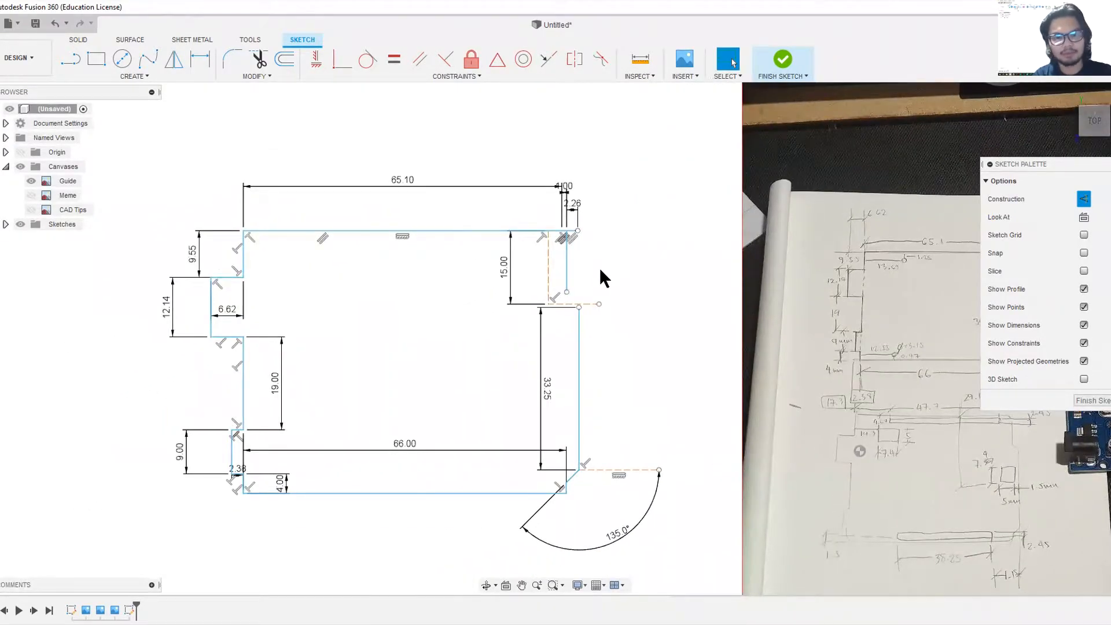
scroll(599, 267, down, 1)
middle_drag(599, 267, 483, 338)
scroll(706, 337, up, 4)
scroll(698, 343, down, 1)
mouse_move(698, 343)
middle_down()
mouse_move(248, 359)
mouse_move(397, 357)
middle_up()
scroll(238, 360, down, 3)
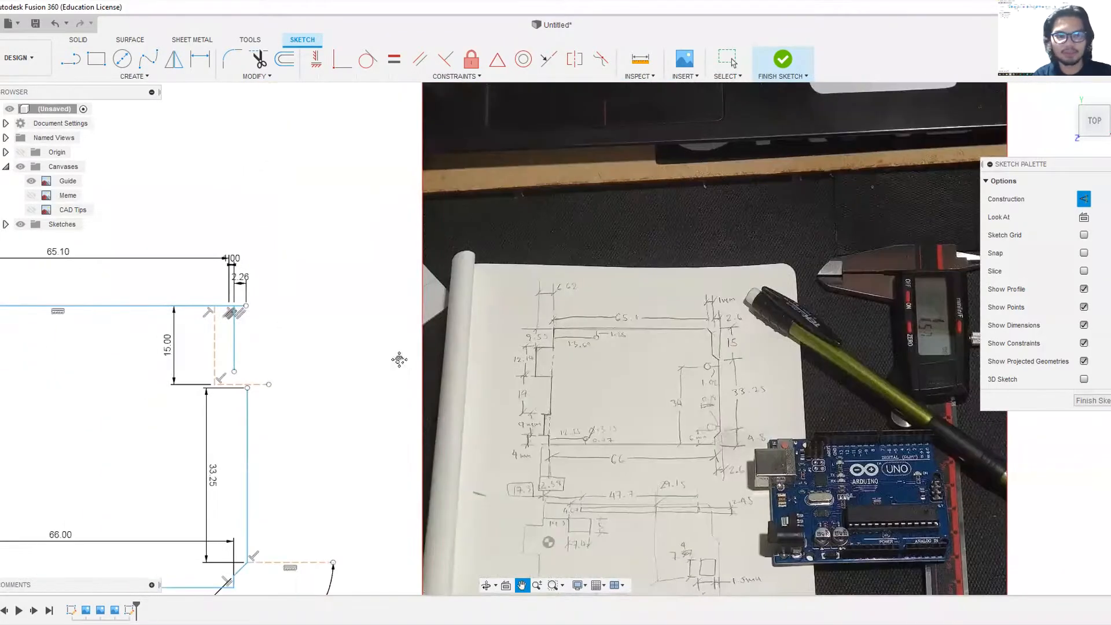
scroll(398, 357, up, 1)
scroll(232, 416, up, 4)
scroll(164, 380, down, 2)
middle_drag(164, 380, 468, 349)
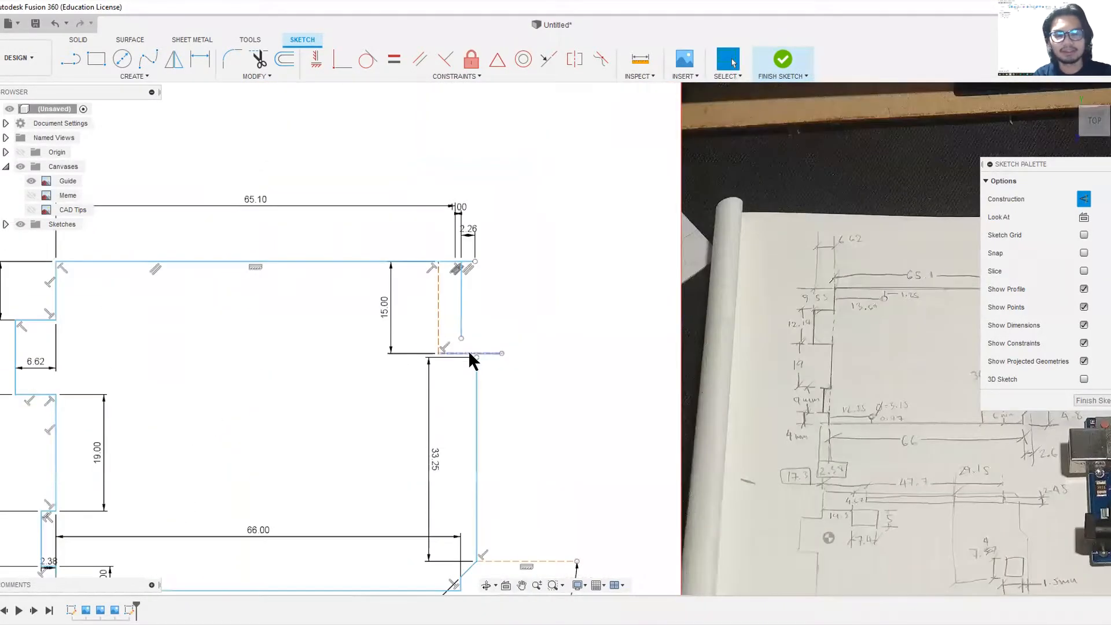
scroll(521, 324, down, 3)
scroll(503, 402, up, 1)
scroll(433, 445, up, 4)
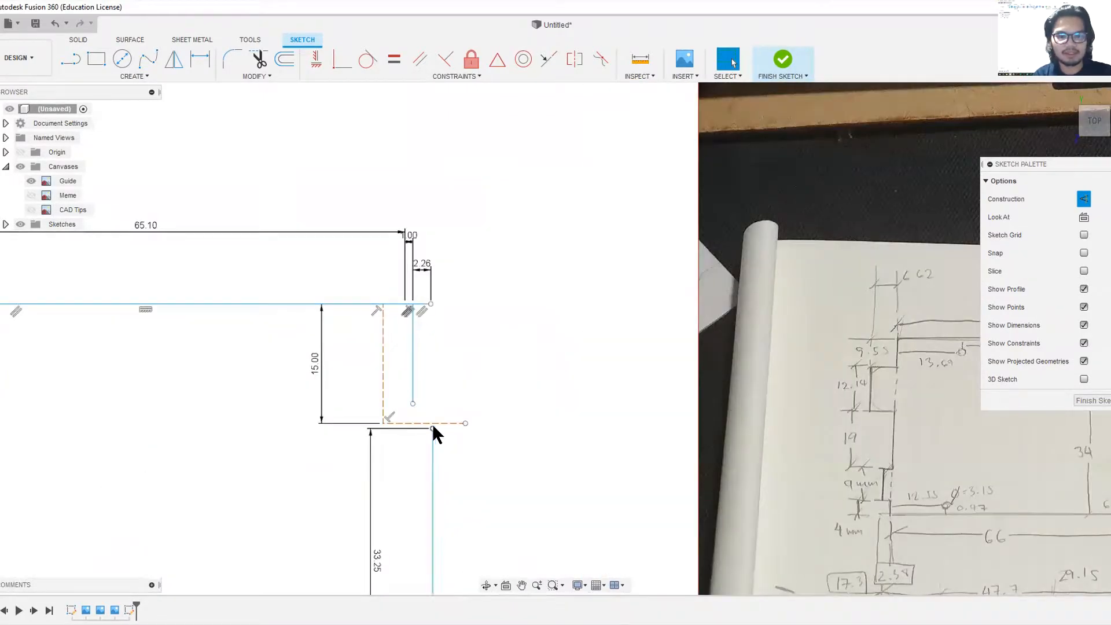
scroll(321, 328, down, 2)
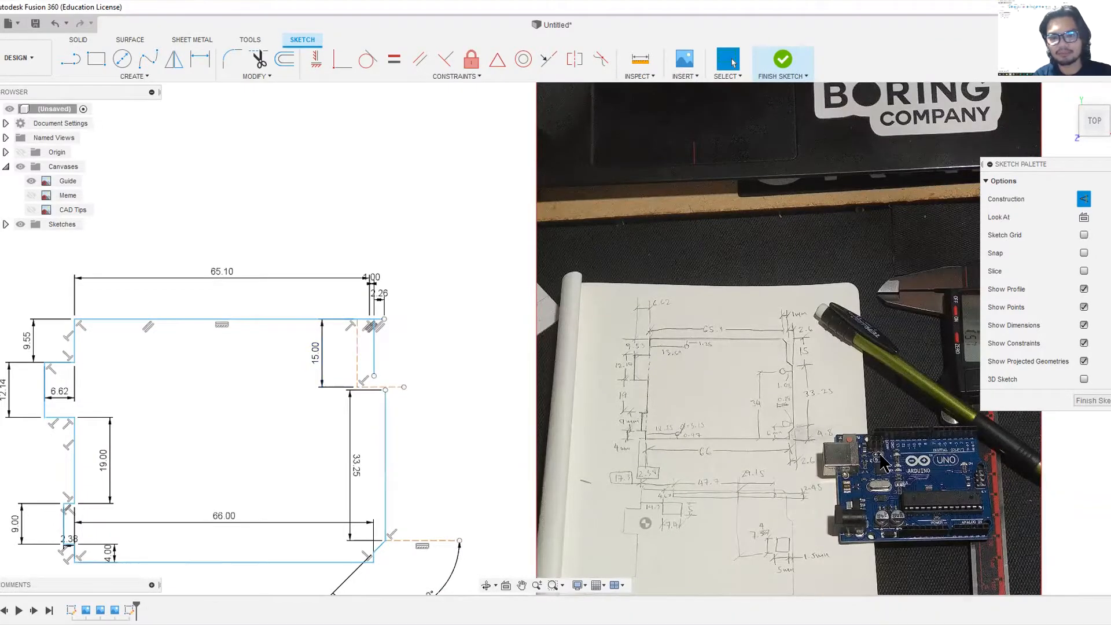
- Extend the 33.25 mm vertical right edge up to the horizontal construction line
scroll(284, 412, up, 3)
text(sext)
key(Return)
click(518, 365)
- Convert the vertical line below the end of the 1 mm segment to construction geometry
mouse_move(520, 301)
middle_down()
mouse_move(467, 345)
mouse_move(366, 370)
mouse_move(529, 367)
middle_up()
scroll(461, 347, down, 2)
scroll(353, 376, up, 2)
click(472, 385)
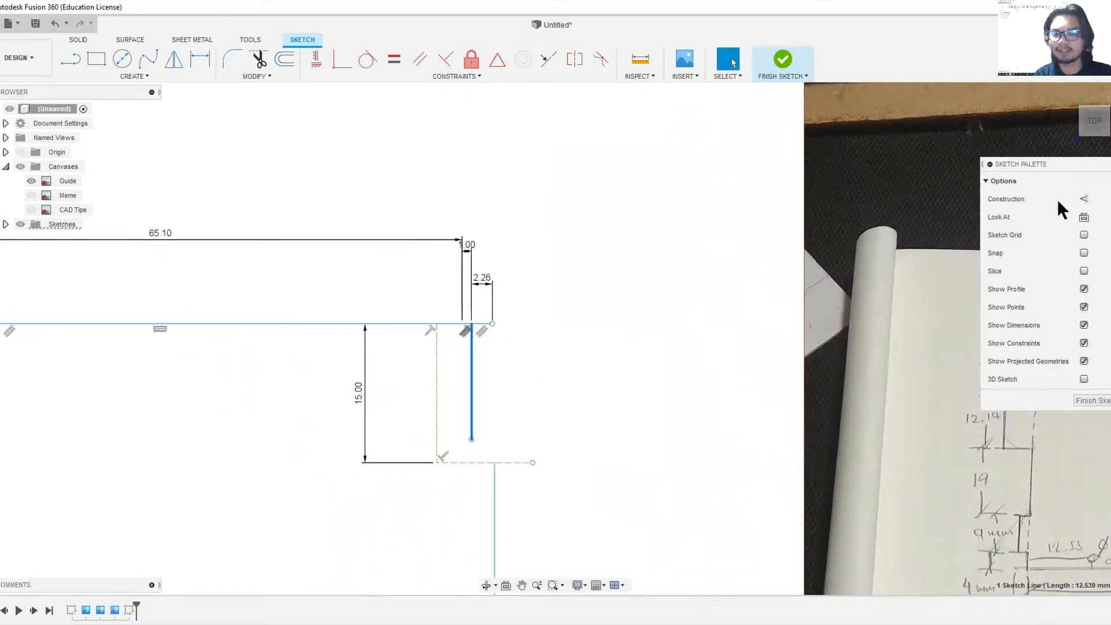
key(x)
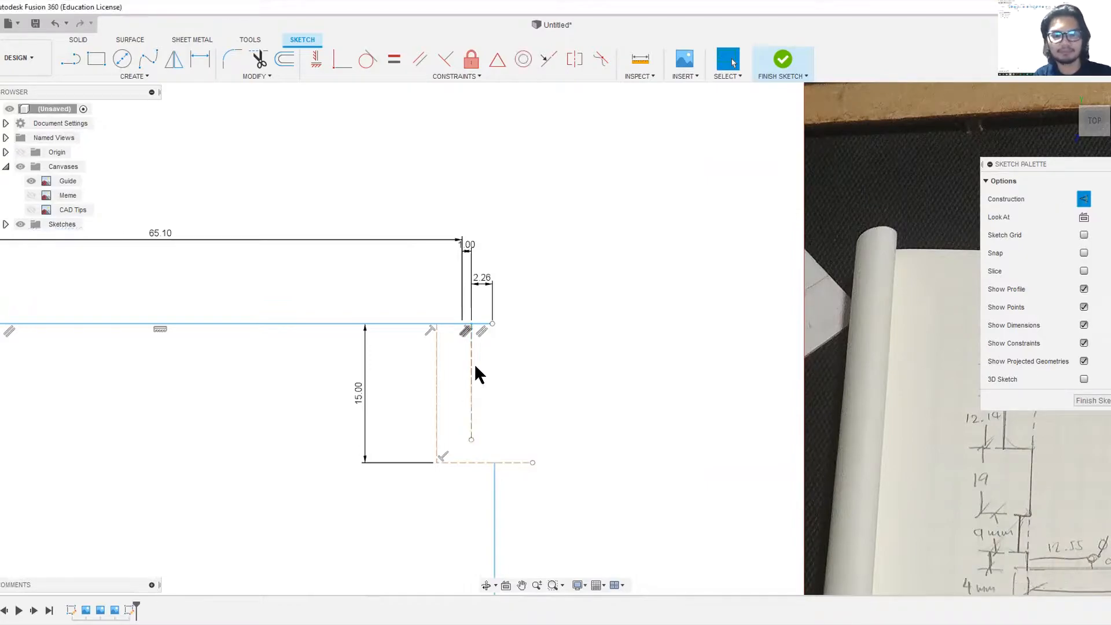
- Draw a line sloping 45° downward from the right end of the 65.1 mm upper edge and convert it to normal geometry
key(l)
click(462, 323)
key(Tab)
text(45)
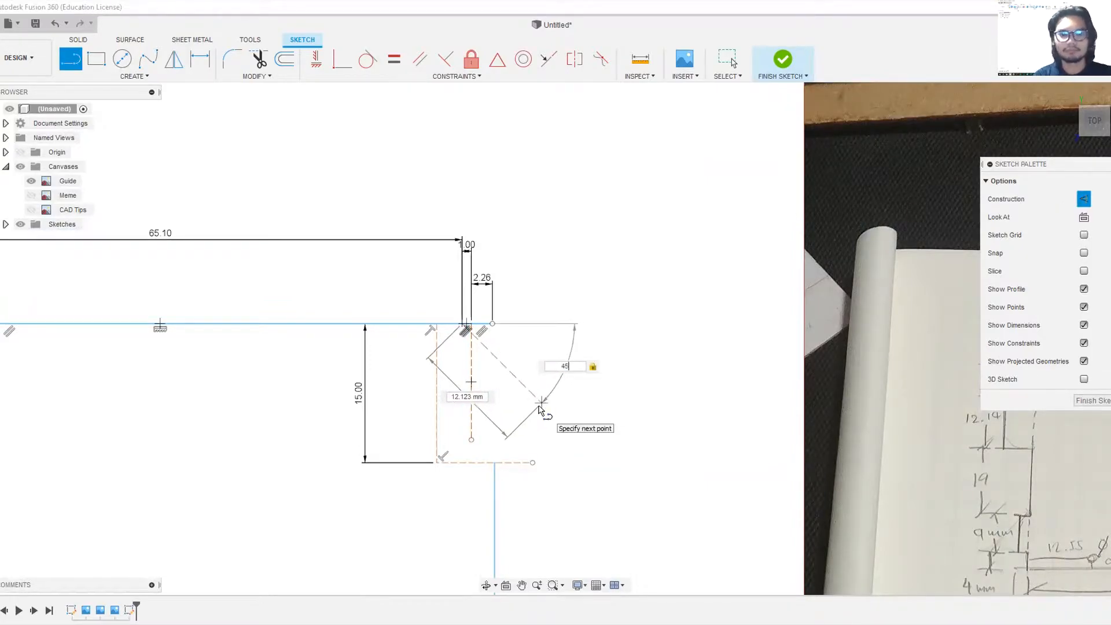
key(Return)
click(503, 371)
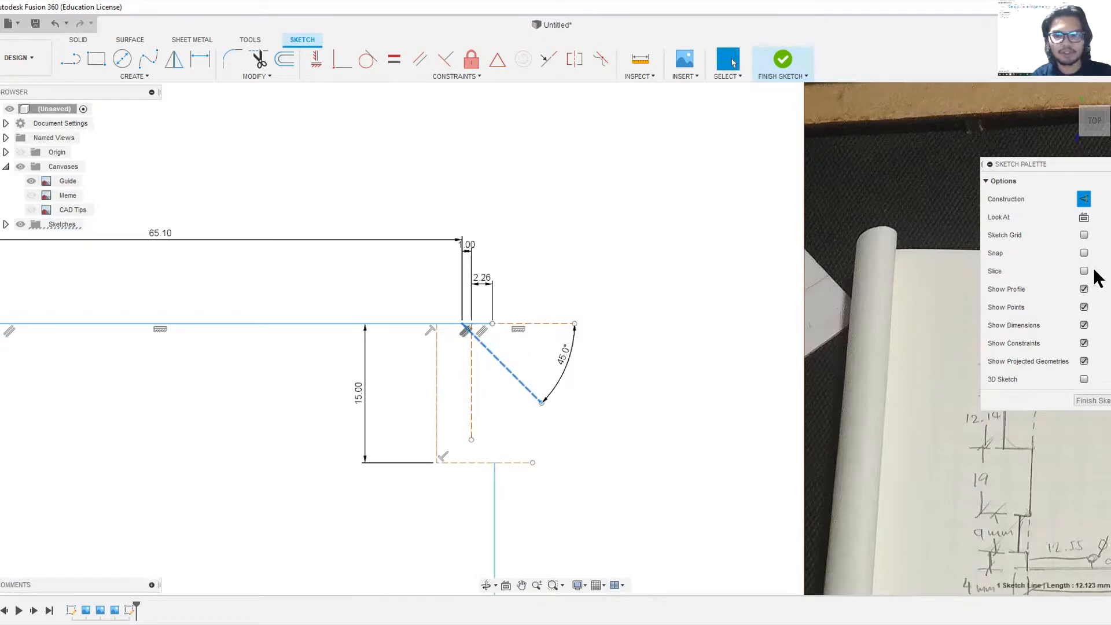
click(1085, 201)
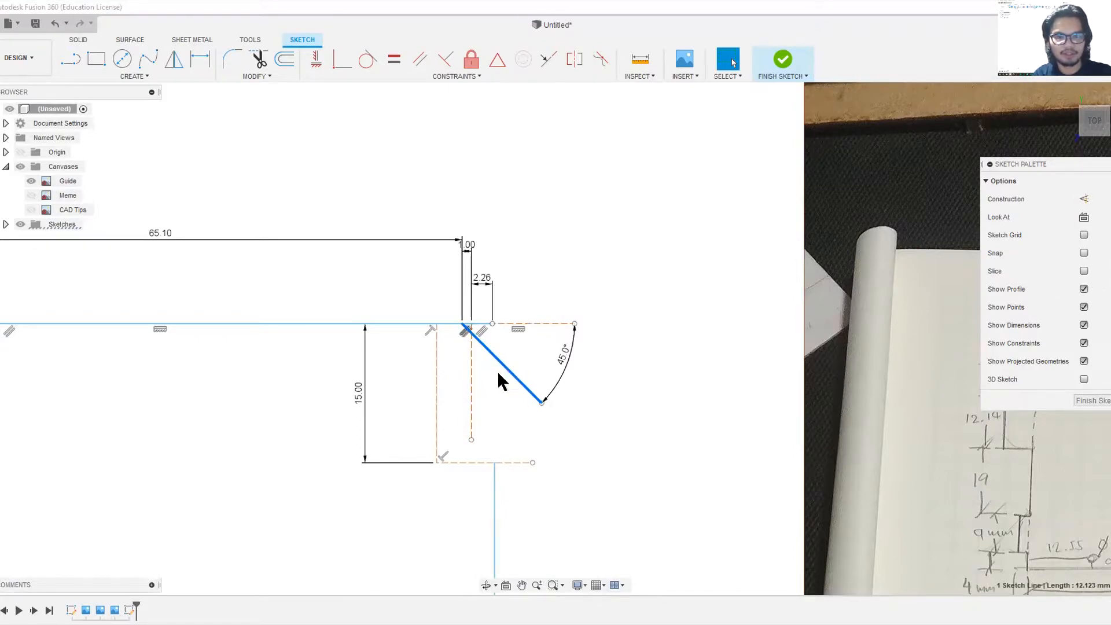
click(463, 339)
- Trim the horizontal segments beyond the sloping line's start and the piece of vertical construction line above it
scroll(463, 339, up, 5)
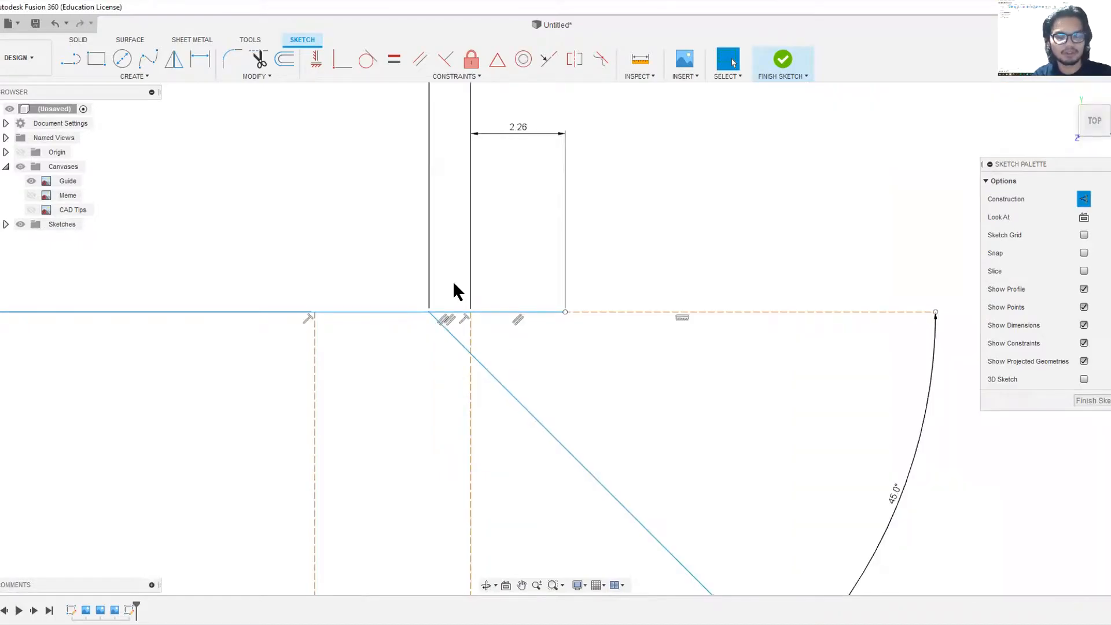
key(t)
click(540, 312)
click(454, 313)
click(471, 324)
click(552, 312)
- Convert the vertical construction line below the corner to normal geometry and trim the sloping line beyond it
scroll(637, 346, down, 3)
middle_drag(636, 346, 563, 277)
click(504, 376)
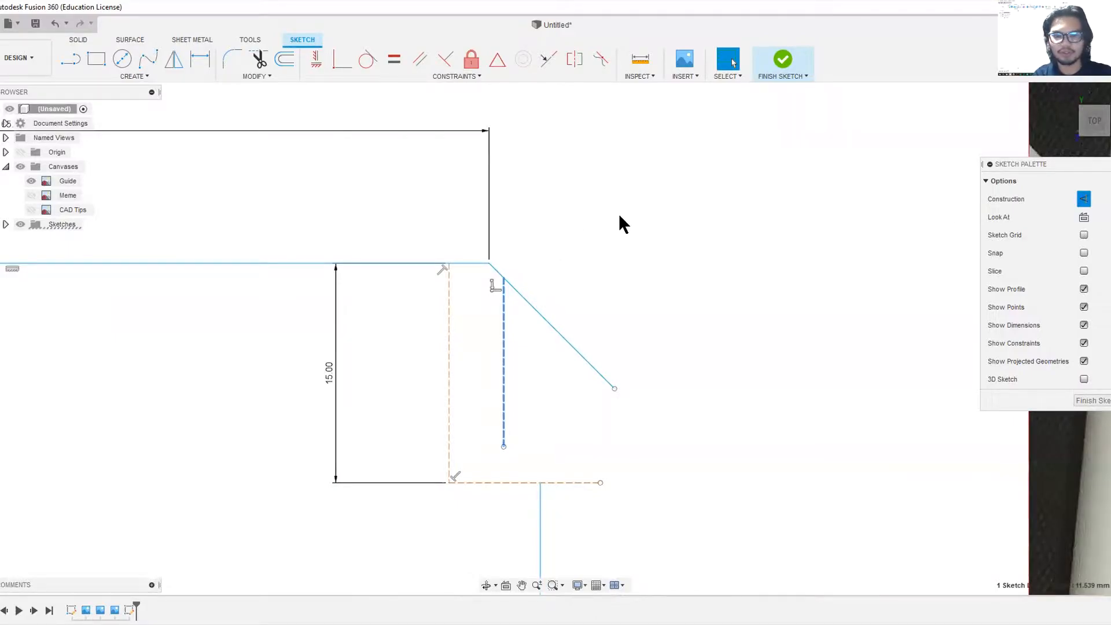
key(x)
key(t)
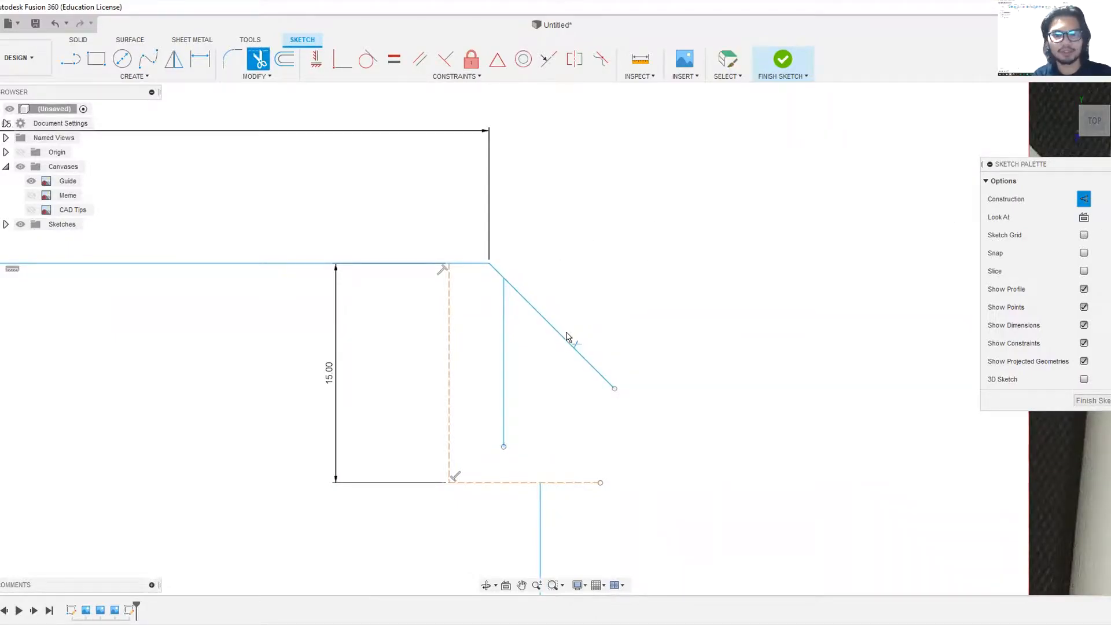
click(569, 344)
- Draw a 45° line from the lower end of the short vertical edge down across the board's right edge
scroll(569, 341, down, 2)
middle_drag(564, 321, 546, 248)
scroll(538, 360, up, 3)
key(l)
click(482, 338)
key(Tab)
text(45)
key(Return)
key(Escape)
- Trim the overshoot where the 45° line meets the board's right edge to close the outline
key(t)
scroll(544, 405, up, 4)
middle_drag(509, 411, 516, 464)
scroll(509, 370, up, 2)
click(523, 373)
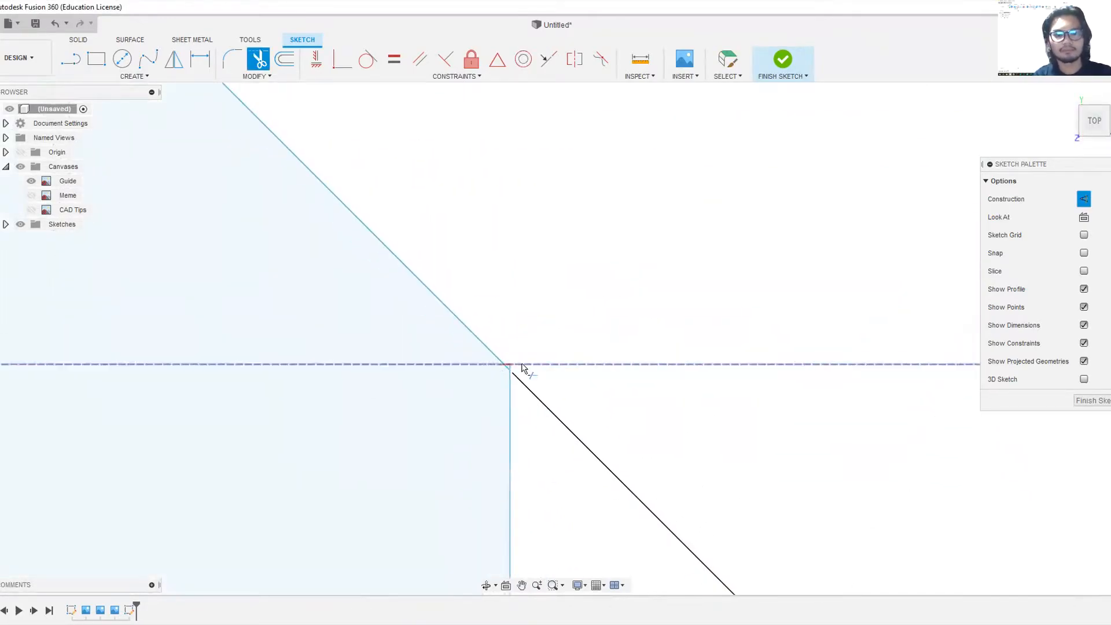
scroll(557, 298, down, 6)
key(Escape)
scroll(614, 261, down, 3)
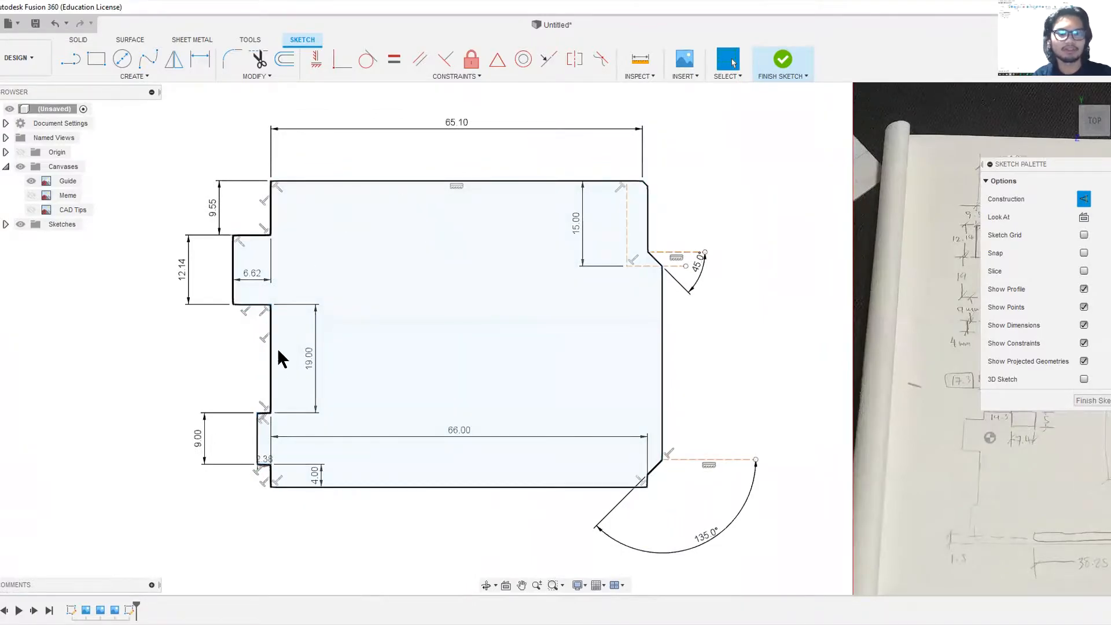
- Compare the board outline with the hand-drawn dimensions and the Arduino photo on the Guide canvas
scroll(529, 248, down, 1)
middle_drag(529, 249, 509, 328)
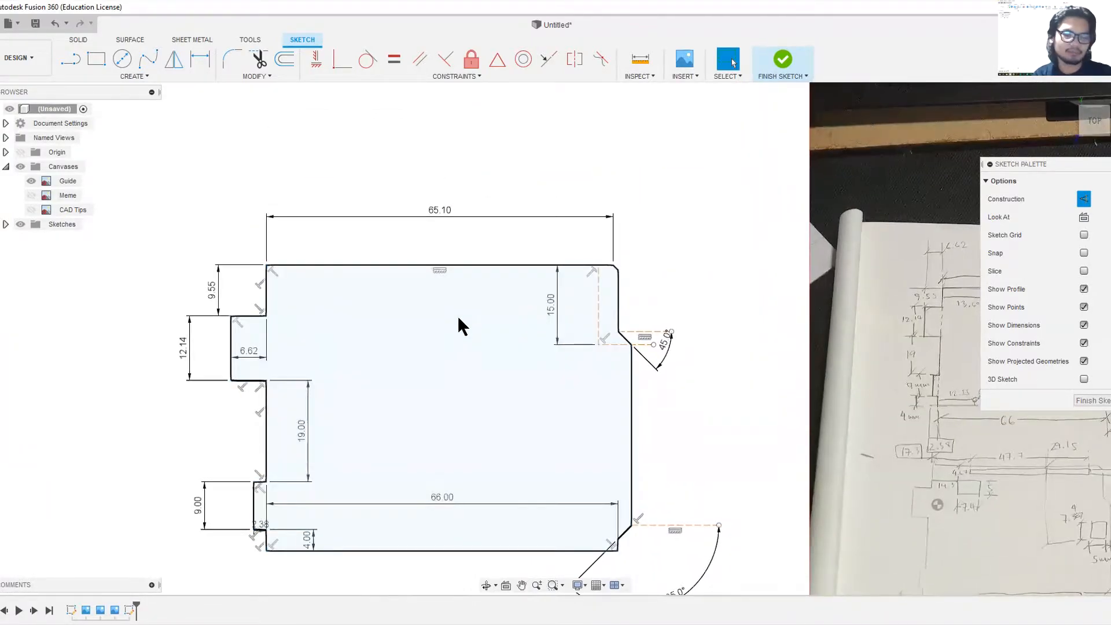
scroll(457, 334, down, 1)
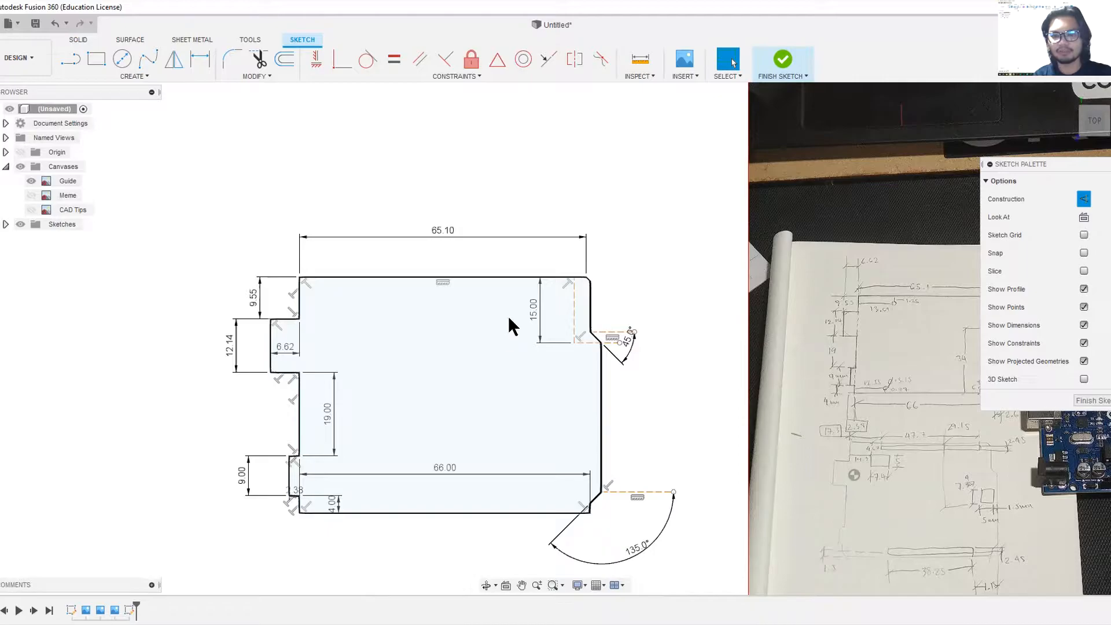
scroll(508, 315, down, 1)
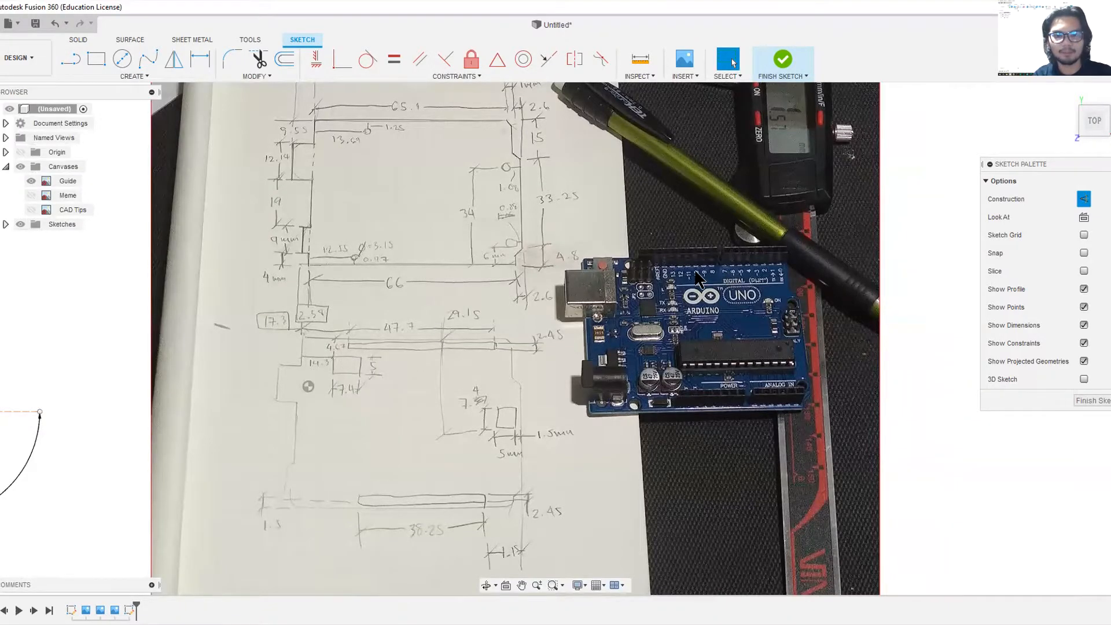
scroll(363, 346, up, 3)
scroll(440, 341, down, 3)
mouse_move(415, 315)
middle_down()
mouse_move(699, 398)
mouse_move(443, 419)
middle_up()
scroll(528, 488, up, 1)
mouse_move(165, 336)
middle_down()
mouse_move(451, 392)
mouse_move(751, 392)
middle_up()
- Draw a long, narrow horizontal rectangle inside the board just below its upper edge and convert it to normal geometry
key(r)
click(506, 283)
key(Escape)
double_click(272, 270)
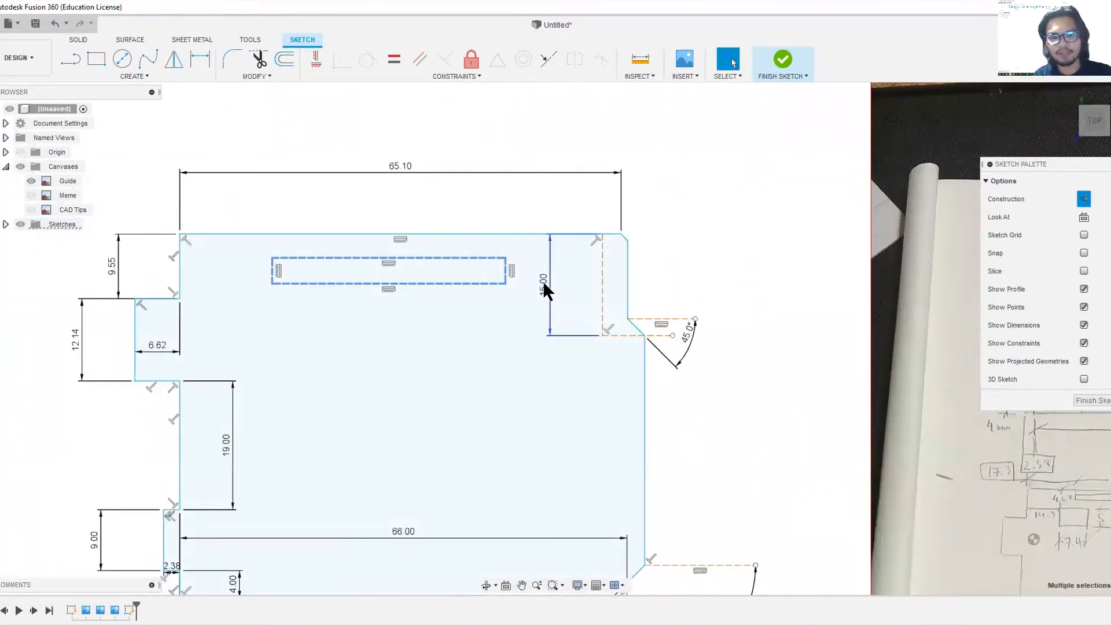
key(x)
key(Escape)
- Examine the long header slot's dimensions in the hand-drawn sketch on the Guide canvas
scroll(359, 297, down, 3)
scroll(926, 405, up, 4)
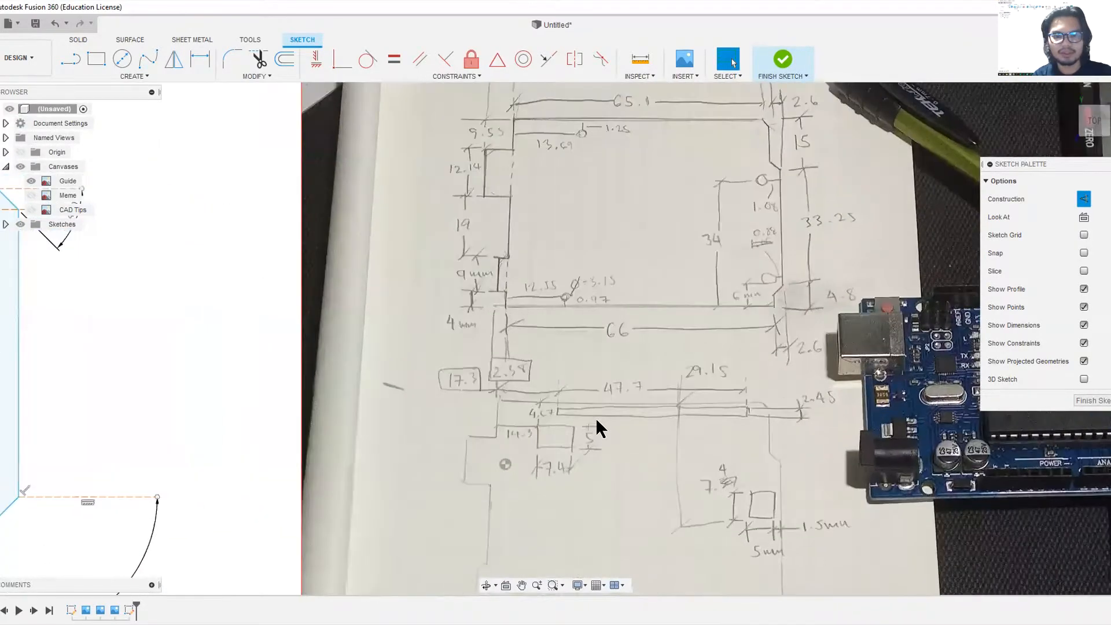
scroll(547, 402, up, 2)
scroll(539, 412, down, 5)
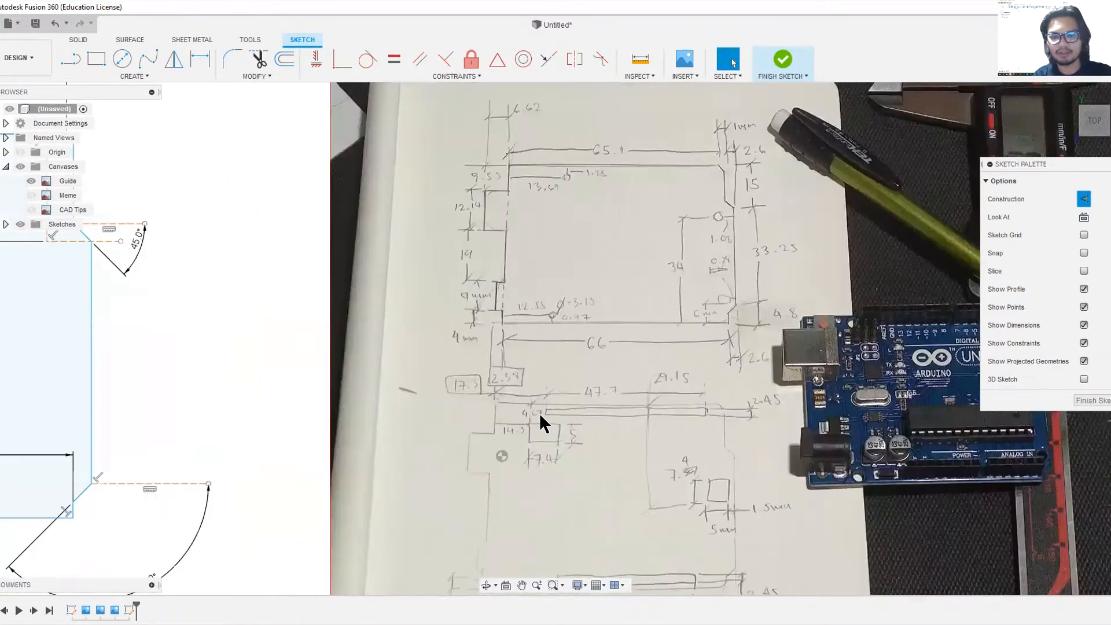
scroll(223, 293, up, 4)
middle_drag(877, 405, 648, 344)
middle_drag(491, 282, 630, 347)
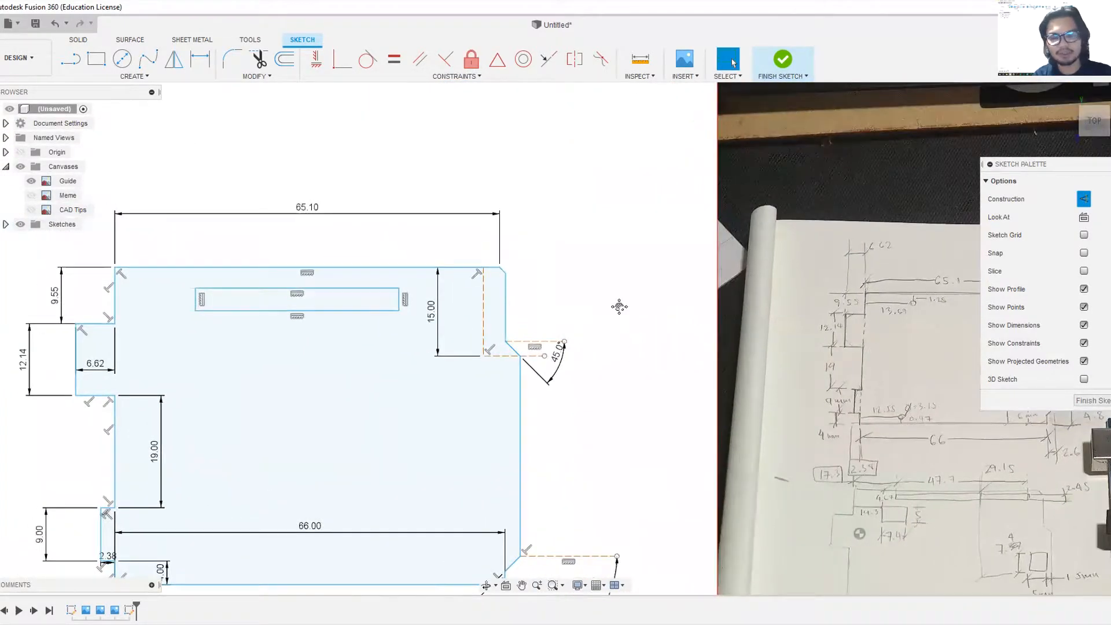
middle_drag(619, 306, 544, 294)
- Dimension the narrow rectangle's height as 2.45 mm
key(d)
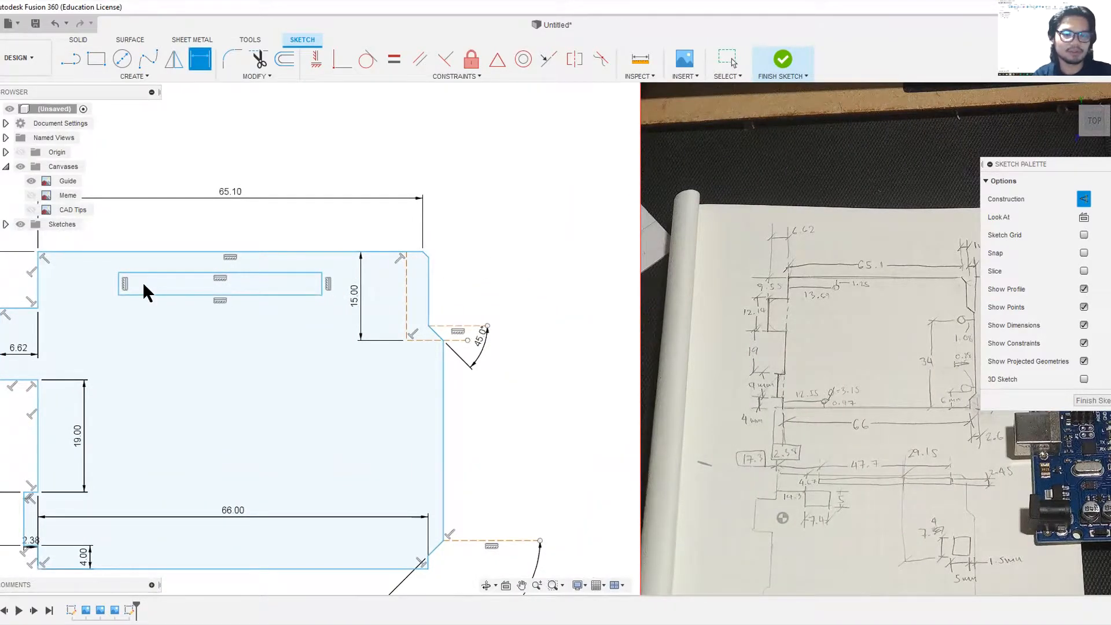
middle_drag(148, 292, 334, 327)
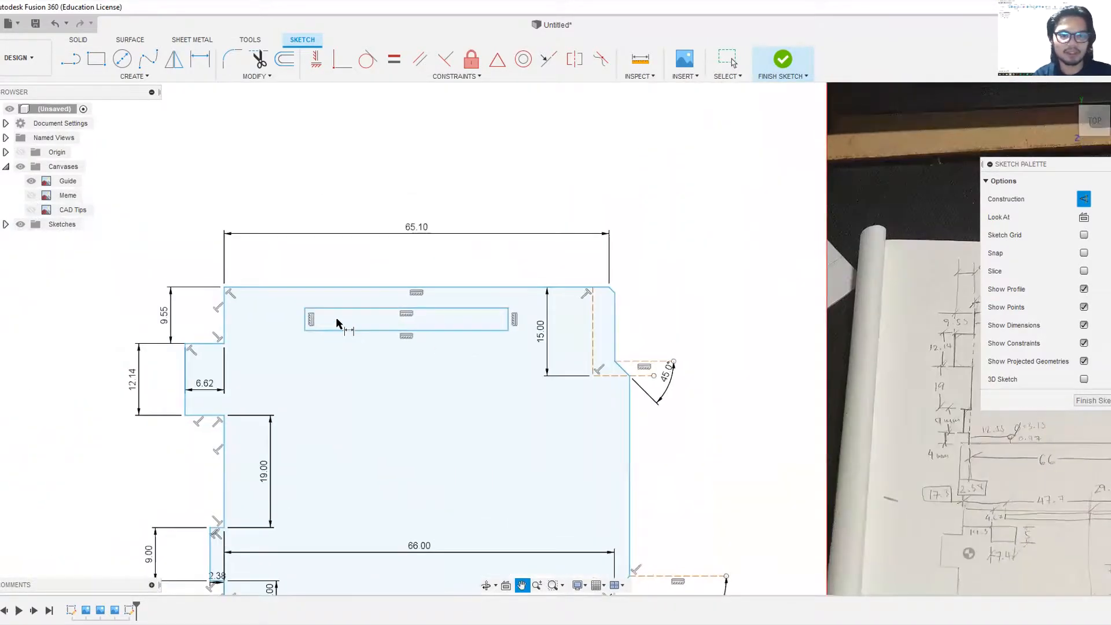
click(262, 318)
middle_drag(704, 482, 417, 390)
scroll(605, 399, up, 4)
scroll(893, 484, down, 5)
middle_drag(169, 328, 398, 364)
text(2.45)
key(Return)
- Dimension the narrow rectangle's length as 47.7 mm
click(521, 346)
click(548, 383)
scroll(739, 439, up, 3)
mouse_move(848, 508)
middle_down()
mouse_move(406, 407)
mouse_move(783, 449)
middle_up()
scroll(738, 438, down, 3)
text(47.7)
key(Return)
key(Escape)
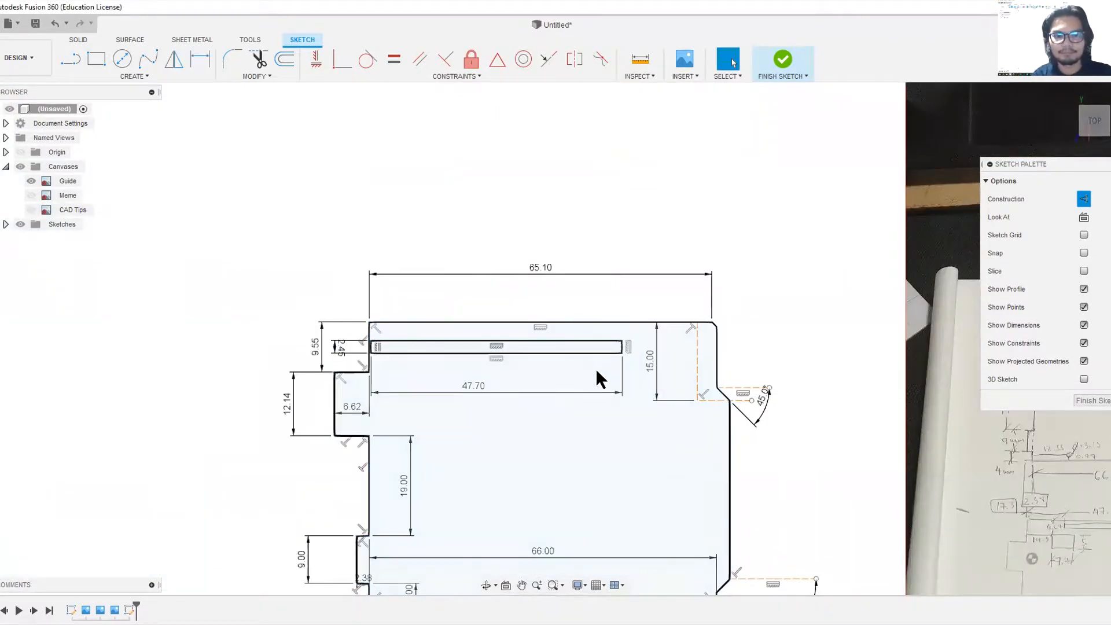
- Examine how the long header slot is positioned relative to the board's left edge in the hand-drawn sketch
middle_drag(949, 521, 565, 461)
scroll(671, 479, up, 5)
scroll(767, 413, down, 2)
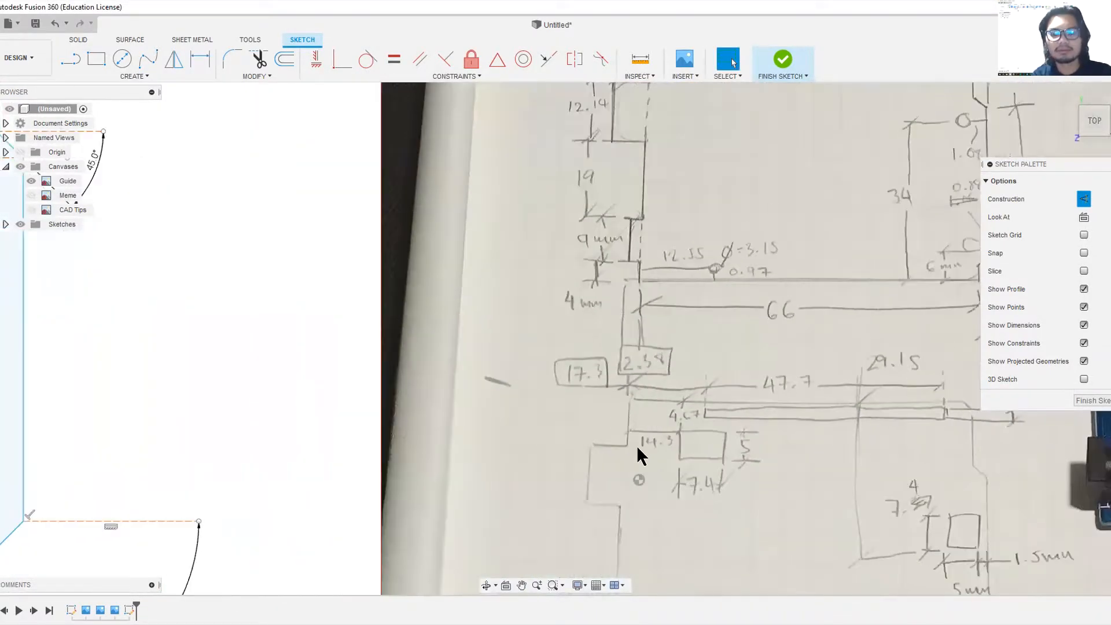
middle_drag(702, 399, 584, 398)
middle_drag(870, 431, 700, 322)
scroll(389, 313, up, 3)
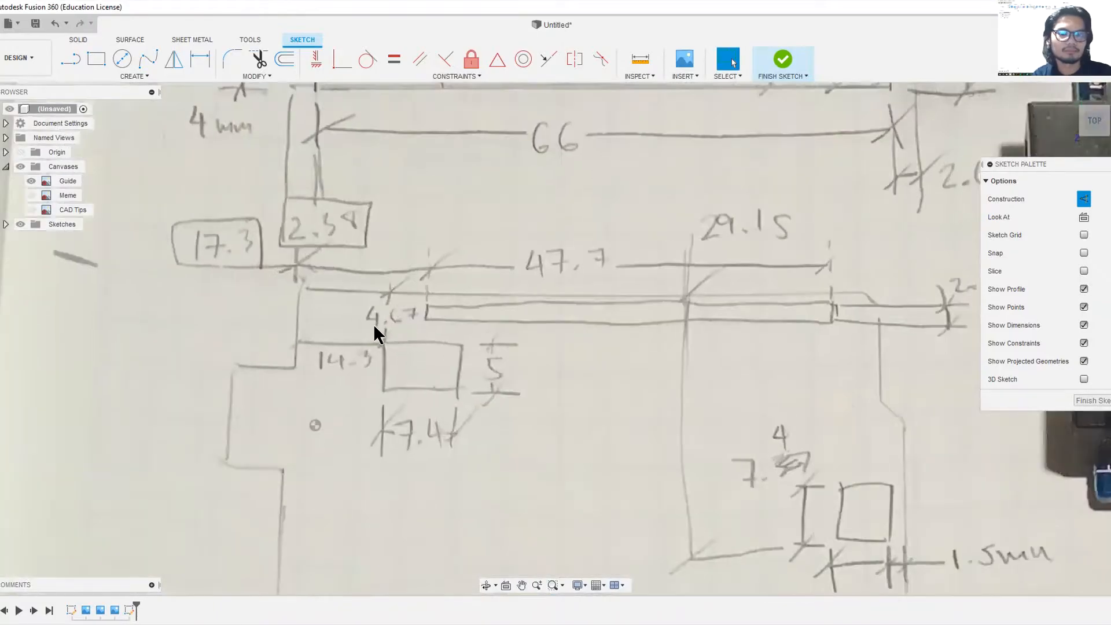
scroll(413, 334, down, 2)
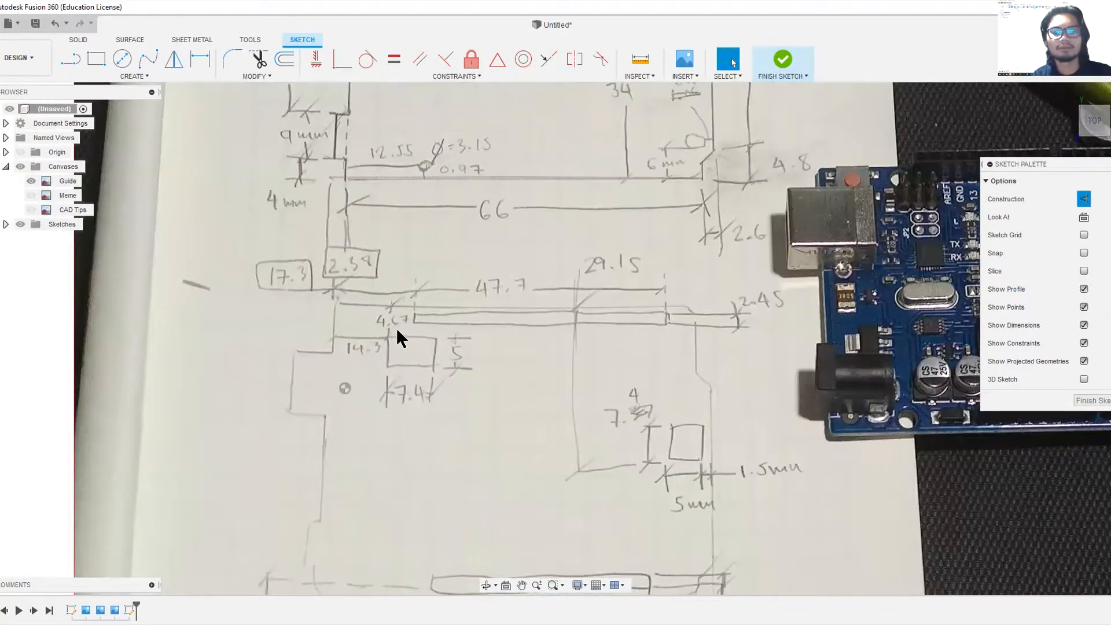
scroll(376, 313, up, 3)
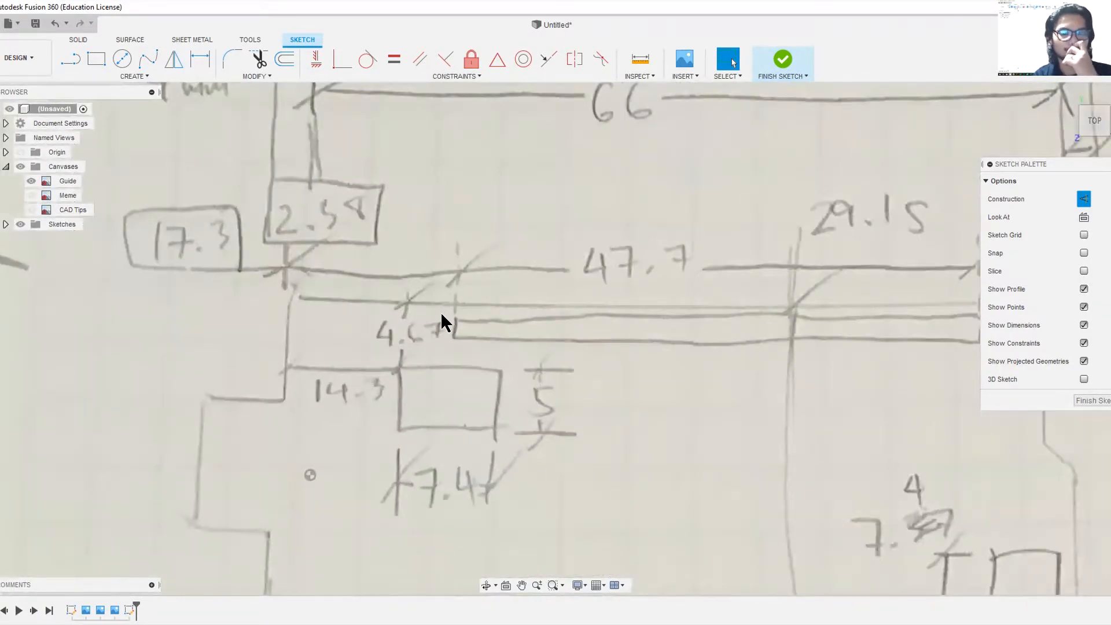
scroll(439, 338, down, 3)
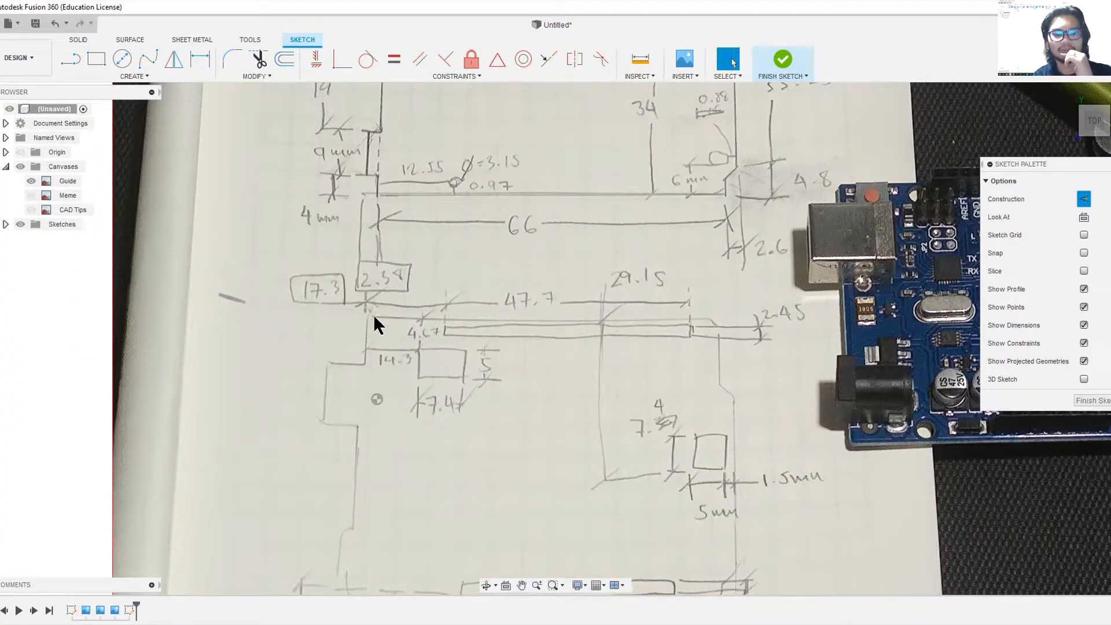
scroll(370, 303, up, 3)
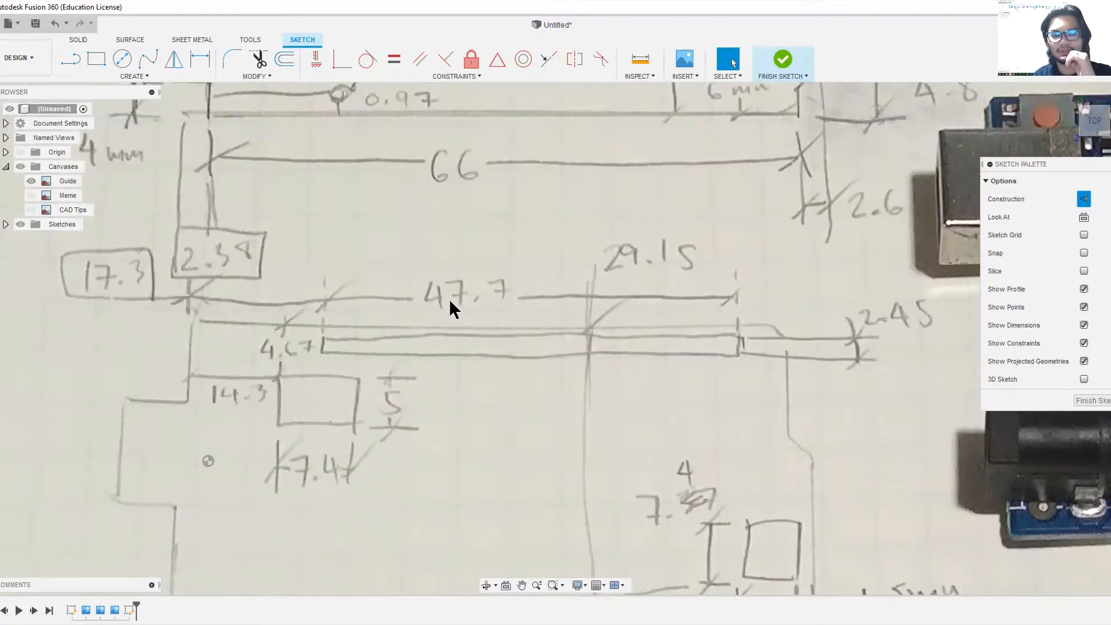
scroll(394, 272, down, 5)
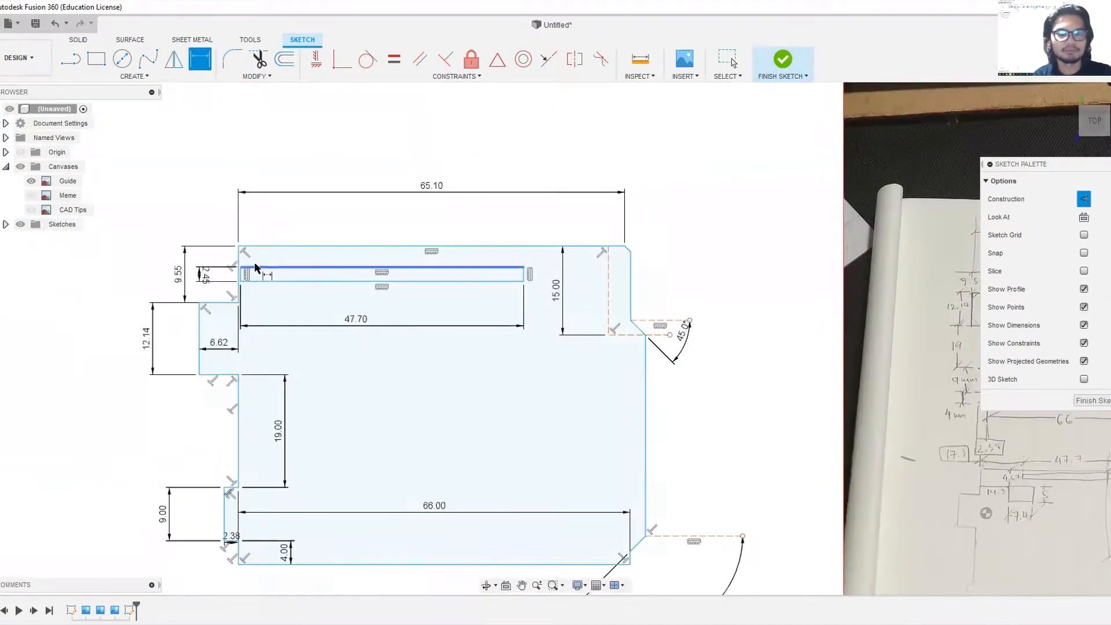
- Dimension the horizontal distance from the board's left edge to the narrow rectangle's right end
click(709, 286)
click(560, 189)
key(Return)
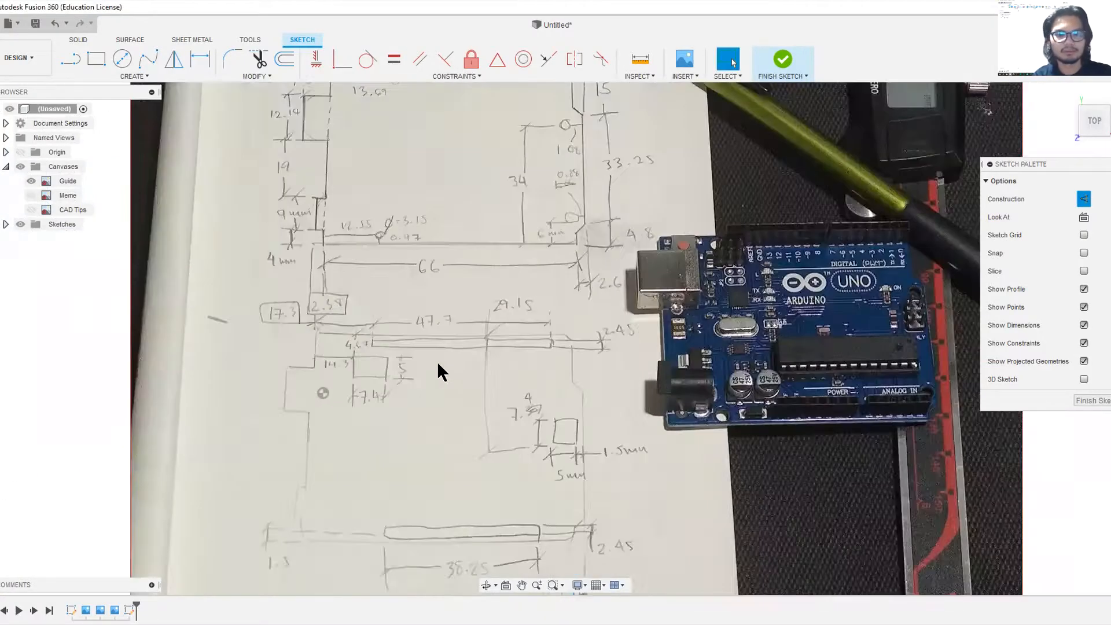
- Set the narrow rectangle's length to 29.15 mm
scroll(438, 369, up, 2)
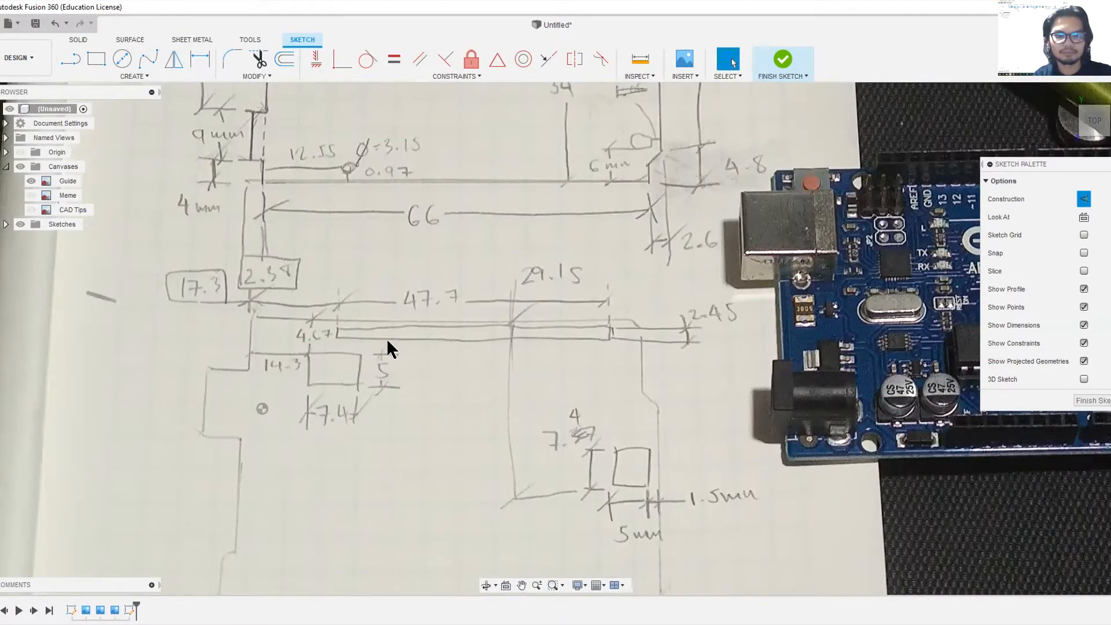
scroll(386, 342, down, 3)
scroll(404, 377, up, 2)
middle_drag(404, 377, 392, 399)
scroll(392, 399, up, 2)
scroll(286, 279, down, 2)
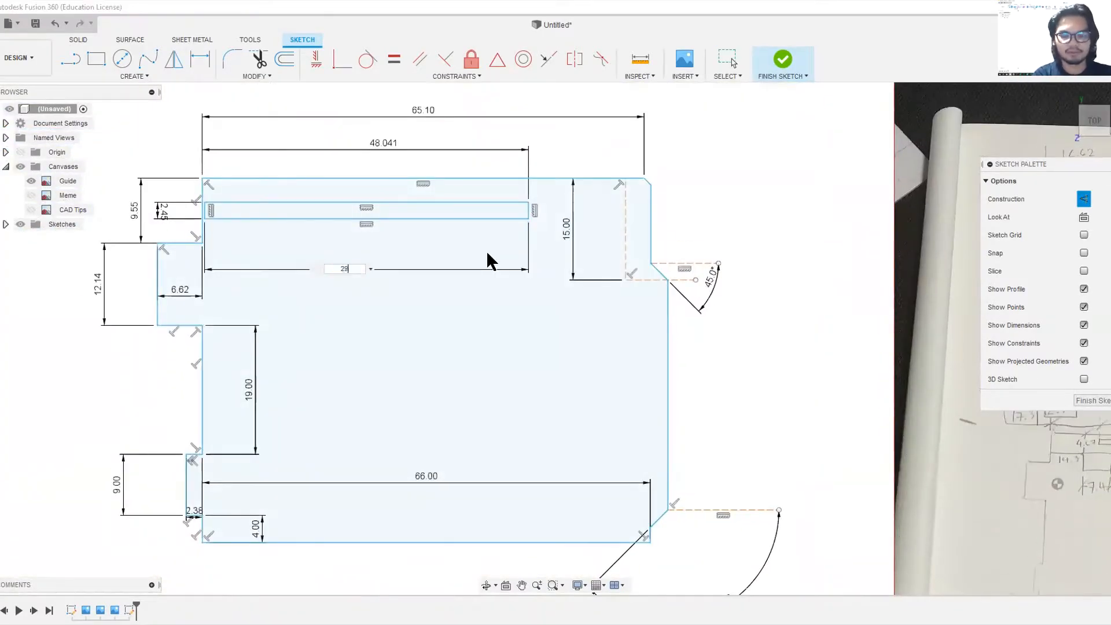
scroll(486, 252, down, 2)
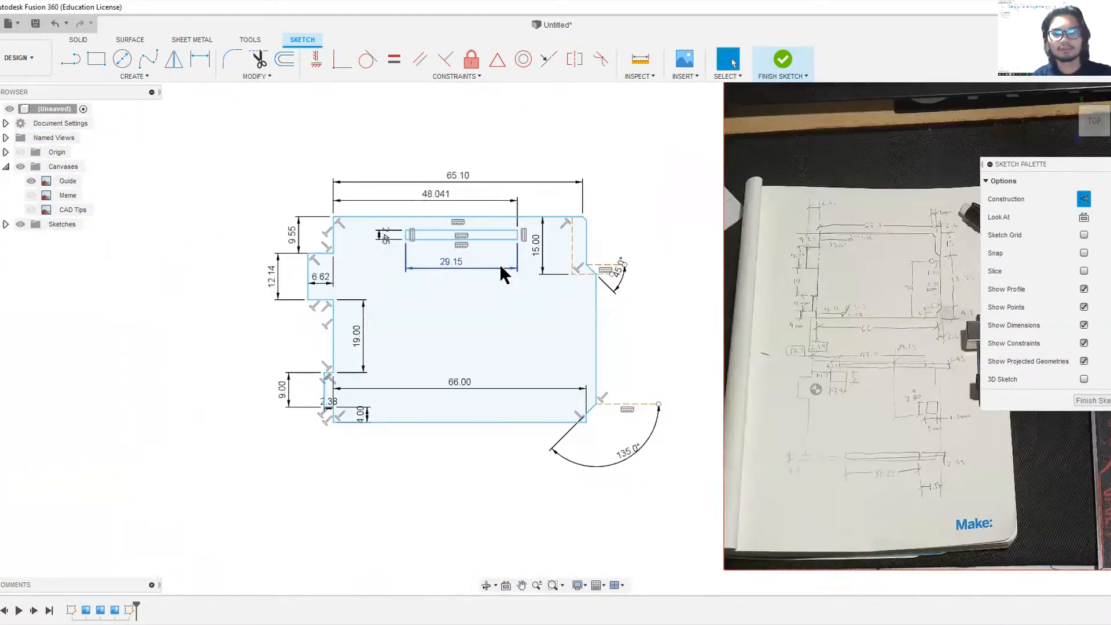
- Recheck the header slot's length and offset dimensions in the hand-drawn sketch on the Guide canvas
scroll(501, 263, up, 2)
middle_drag(205, 328, 120, 389)
scroll(661, 485, up, 2)
scroll(710, 453, up, 1)
scroll(710, 453, up, 3)
middle_drag(735, 460, 668, 447)
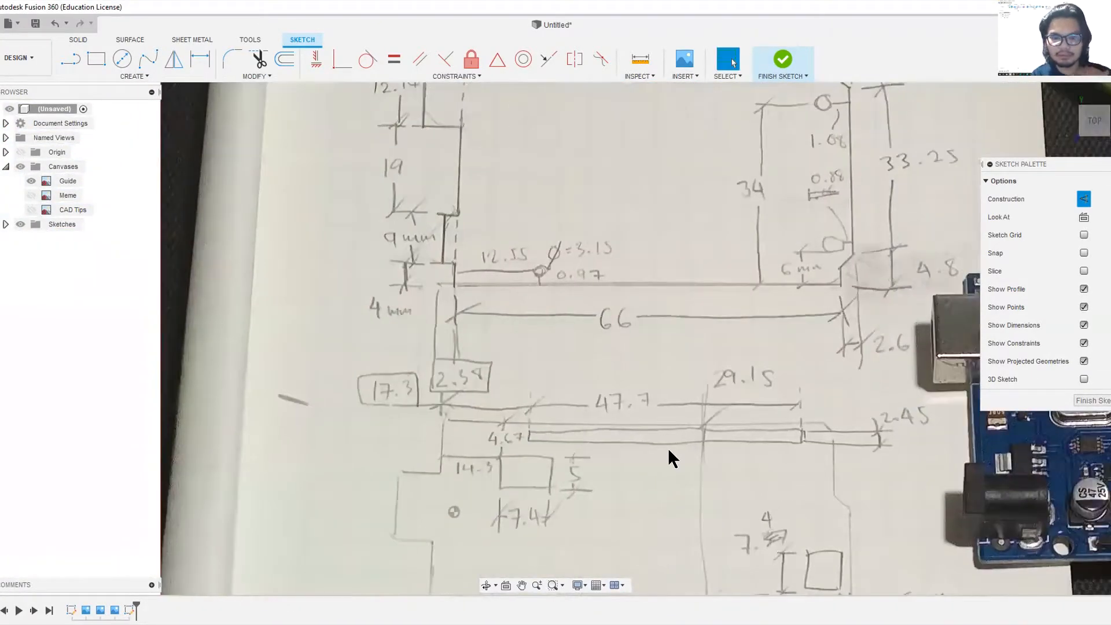
scroll(667, 450, down, 2)
scroll(667, 457, down, 3)
scroll(645, 478, up, 4)
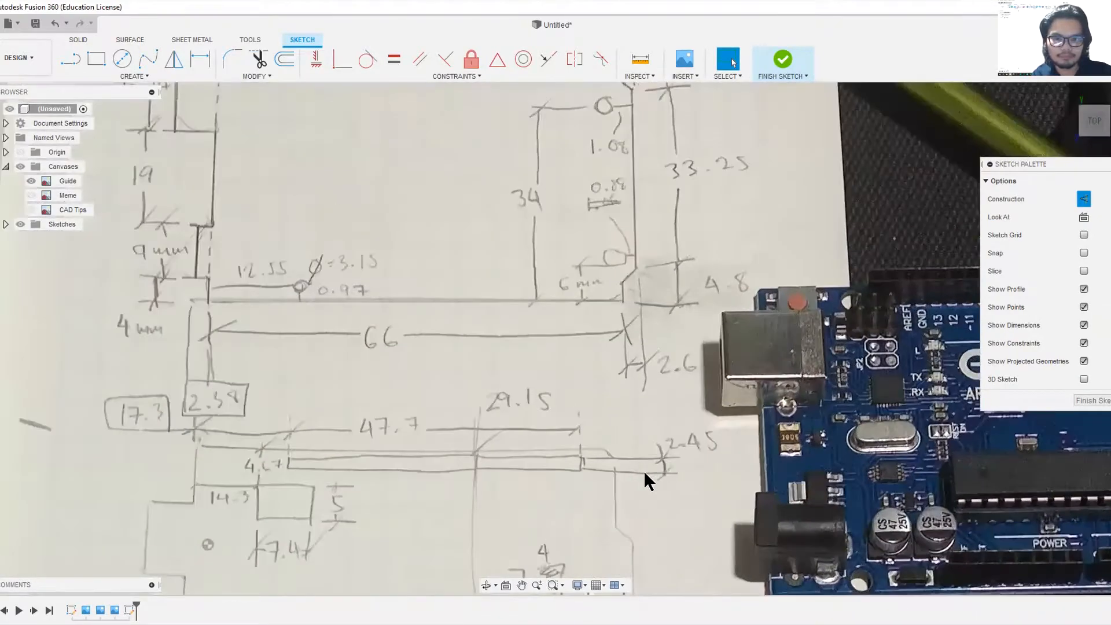
scroll(627, 470, down, 2)
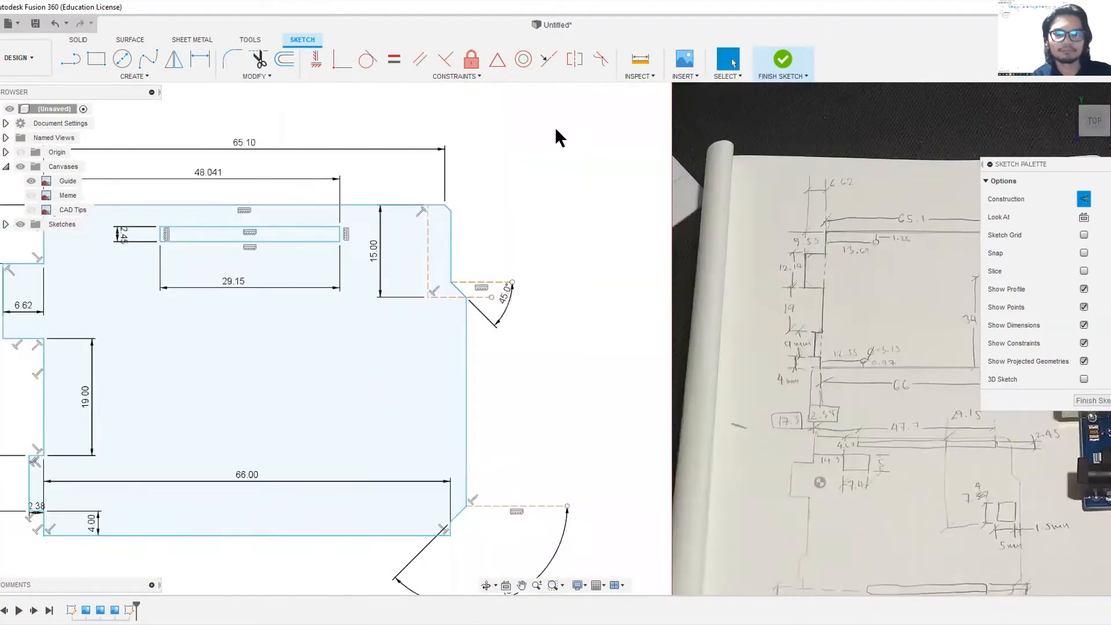
- Restore the narrow rectangle's length to 47.7 mm and locate it 17.3 mm from the left edge and 1.5 mm below the upper edge
scroll(439, 287, up, 2)
scroll(362, 241, up, 2)
scroll(276, 227, up, 1)
click(283, 231)
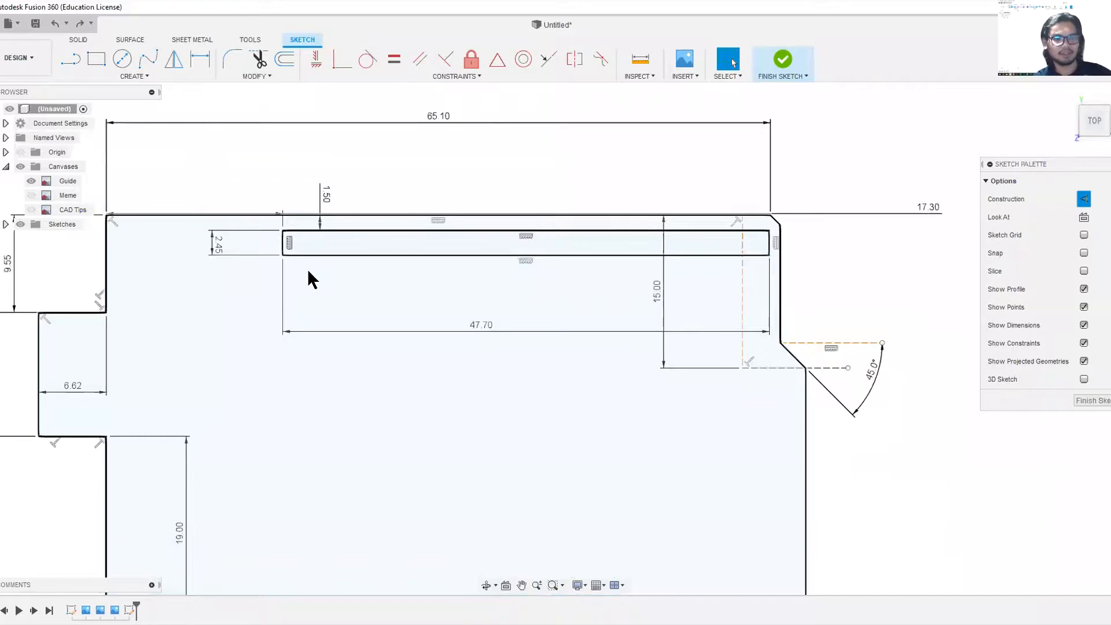
- Compare the header slot's length, height and offsets with the hand-drawn dimensions on the Guide canvas
scroll(308, 268, down, 4)
scroll(556, 298, up, 2)
middle_drag(556, 297, 311, 228)
scroll(582, 386, up, 8)
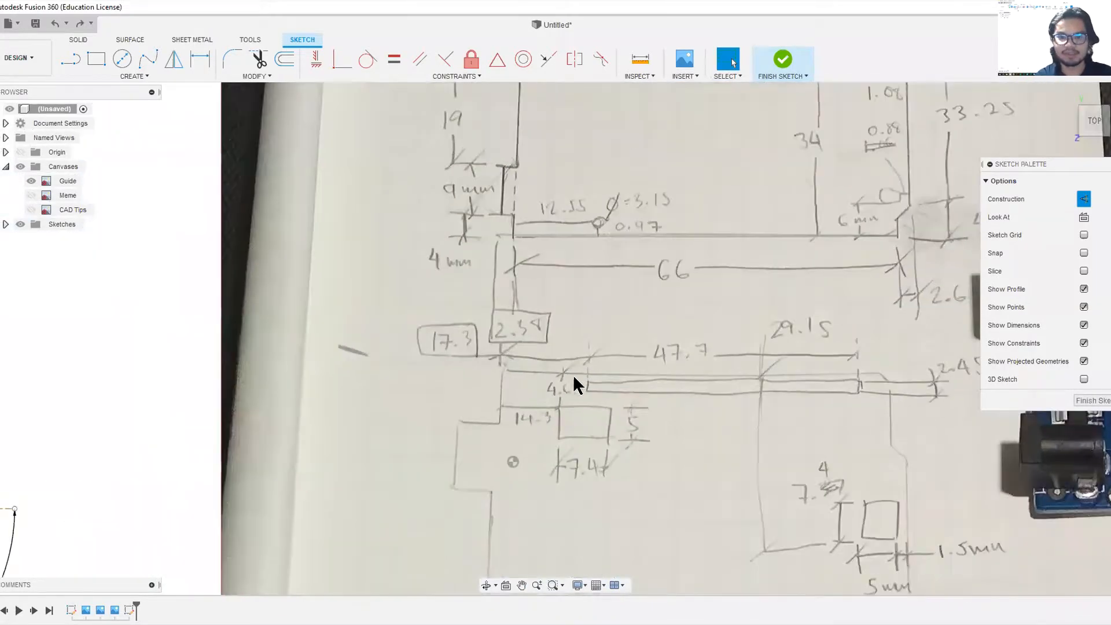
middle_drag(595, 389, 338, 396)
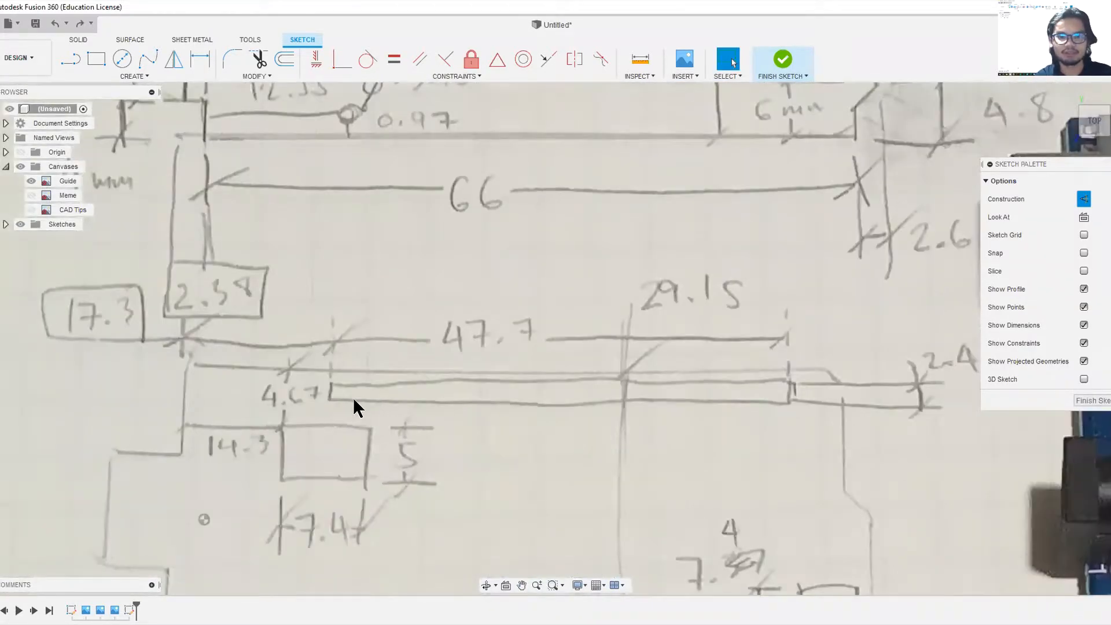
scroll(679, 365, down, 12)
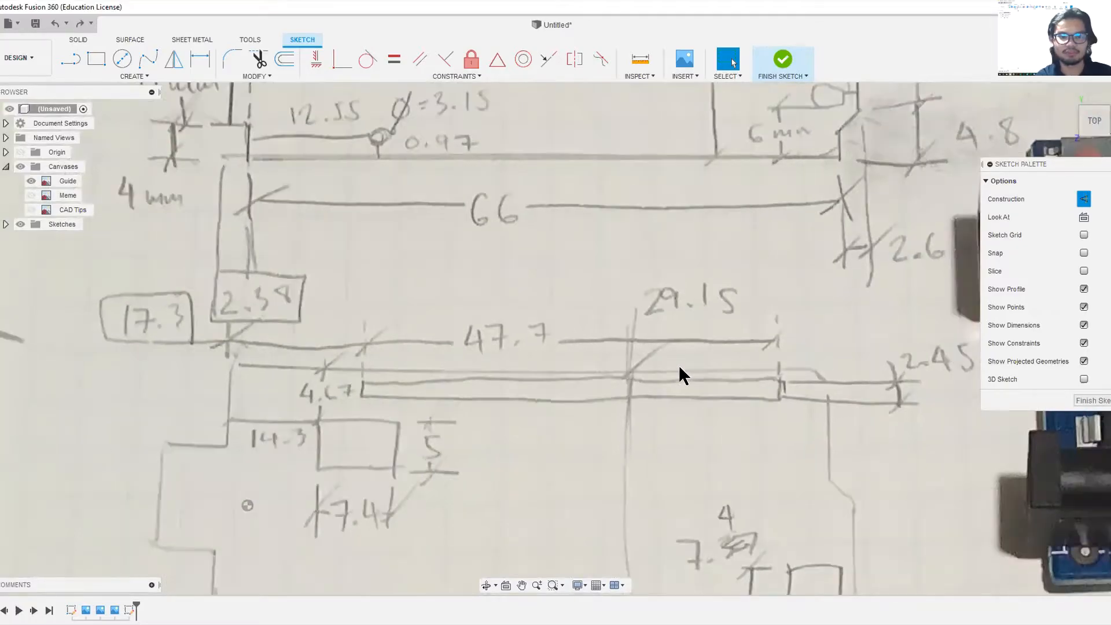
scroll(267, 332, up, 8)
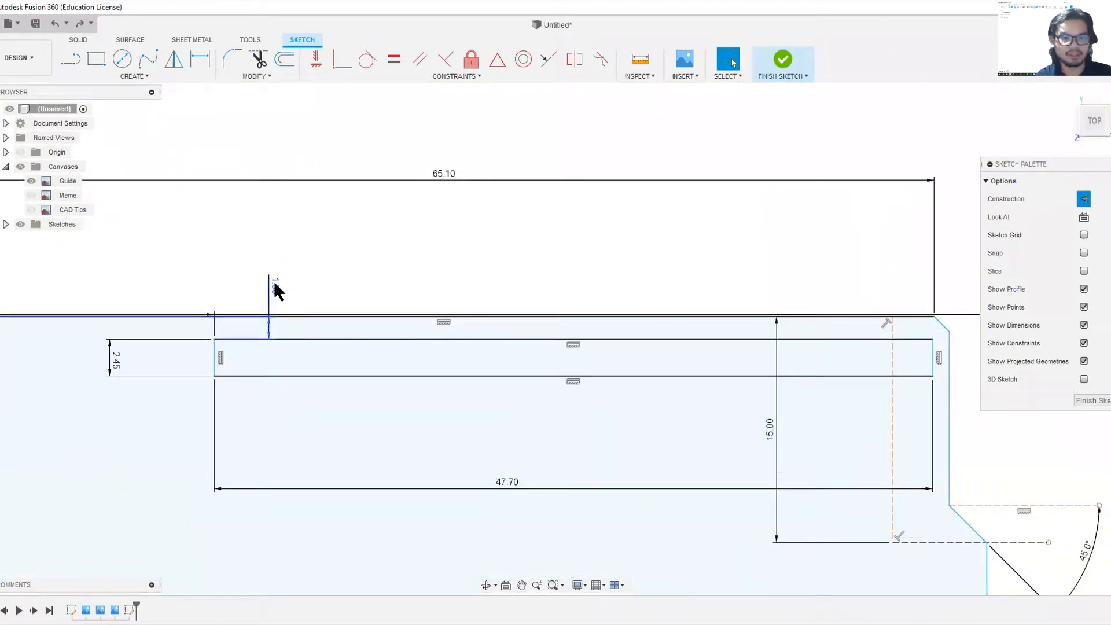
scroll(390, 290, down, 5)
scroll(622, 318, down, 3)
mouse_move(622, 317)
middle_down()
mouse_move(301, 302)
mouse_move(463, 283)
mouse_move(420, 217)
middle_up()
middle_drag(172, 233, 223, 274)
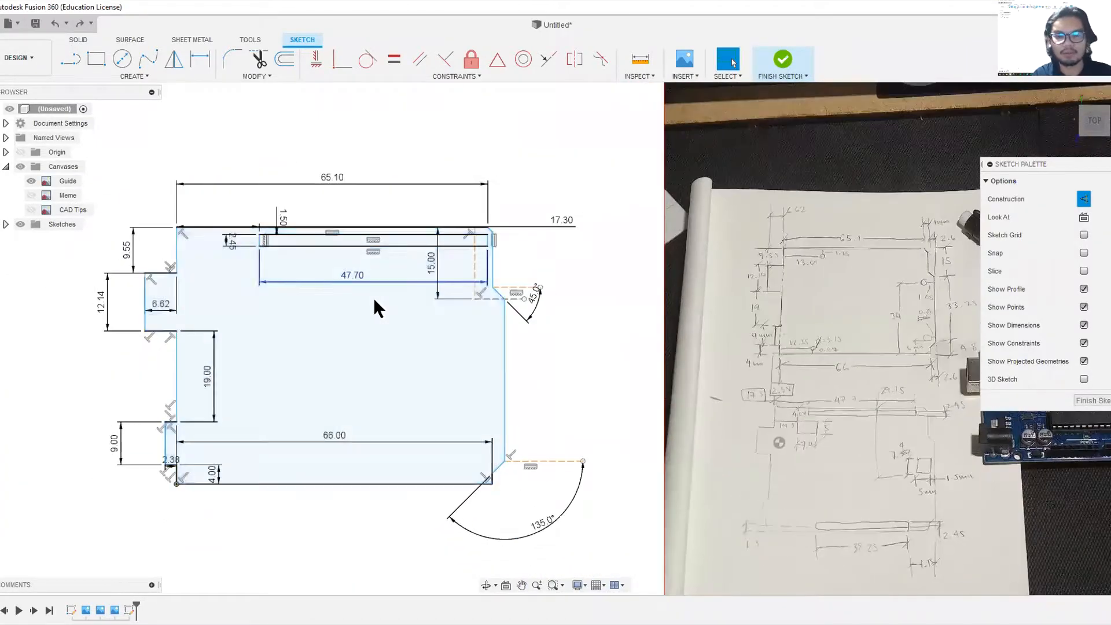
- Sketch four mounting-hole circles about 4 to 5 mm in diameter, two near the board's left corners and two along its right edge
scroll(724, 297, up, 10)
scroll(783, 280, up, 5)
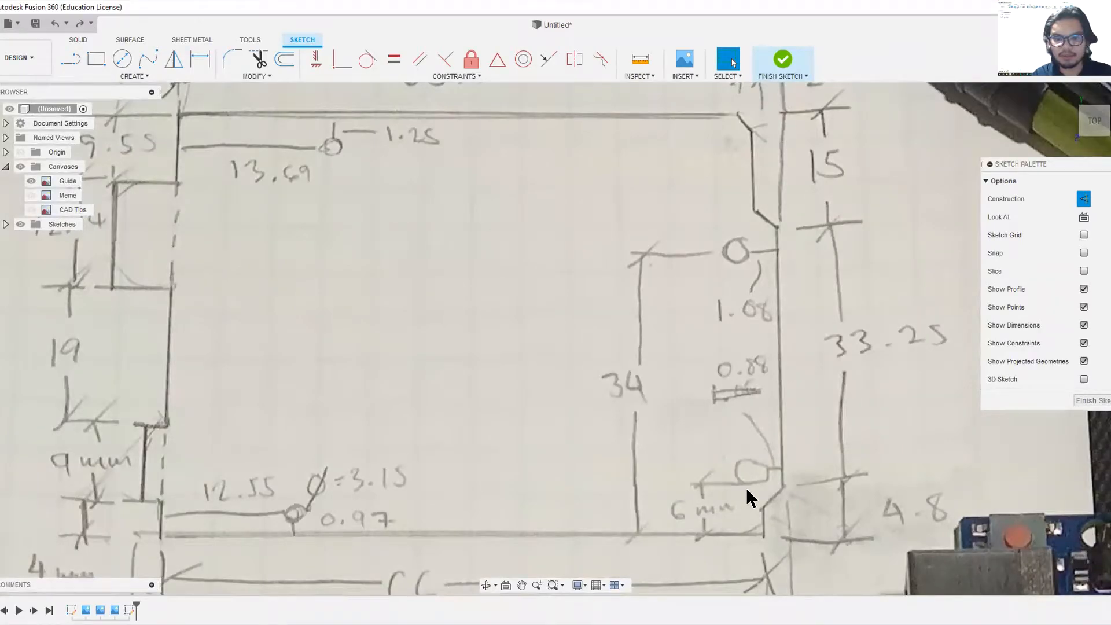
scroll(747, 492, down, 6)
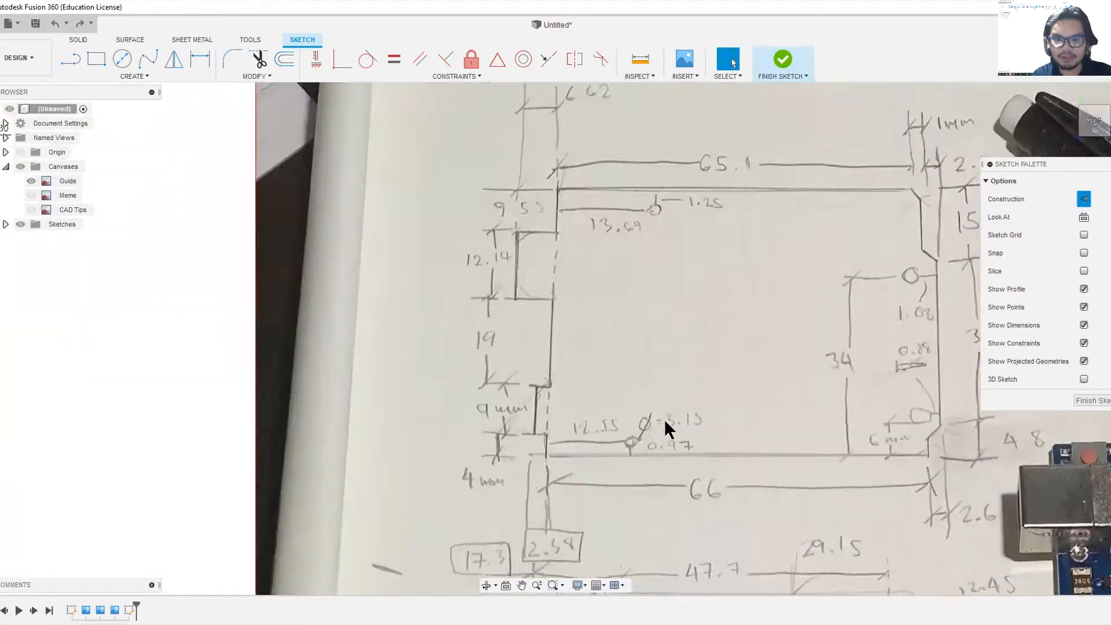
scroll(665, 428, up, 3)
scroll(673, 427, down, 6)
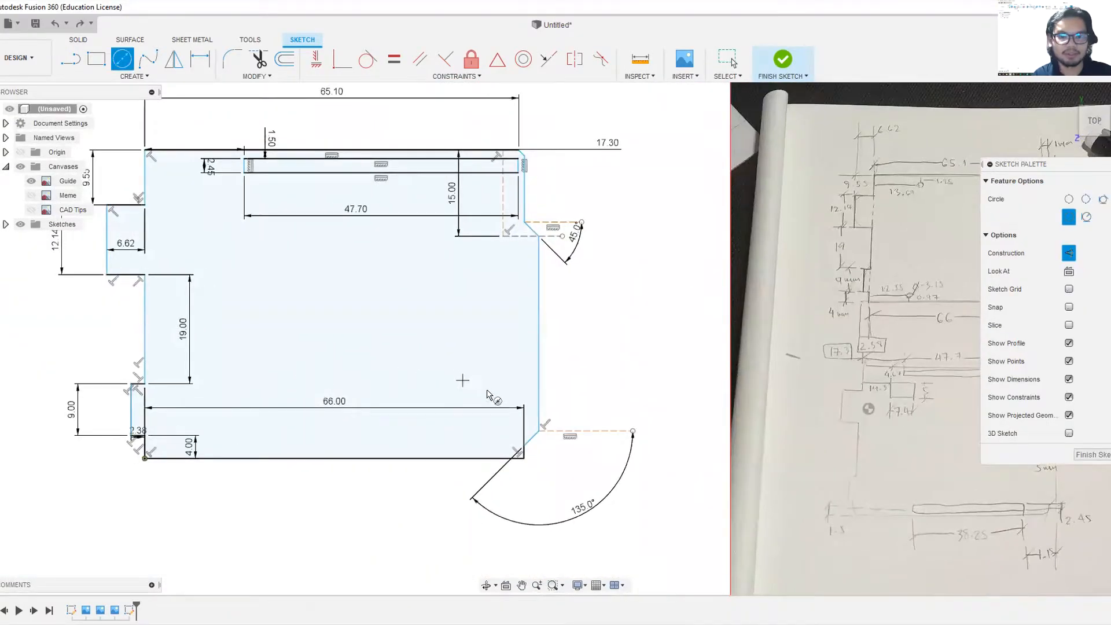
mouse_move(686, 215)
middle_down()
mouse_move(543, 226)
mouse_move(683, 222)
middle_up()
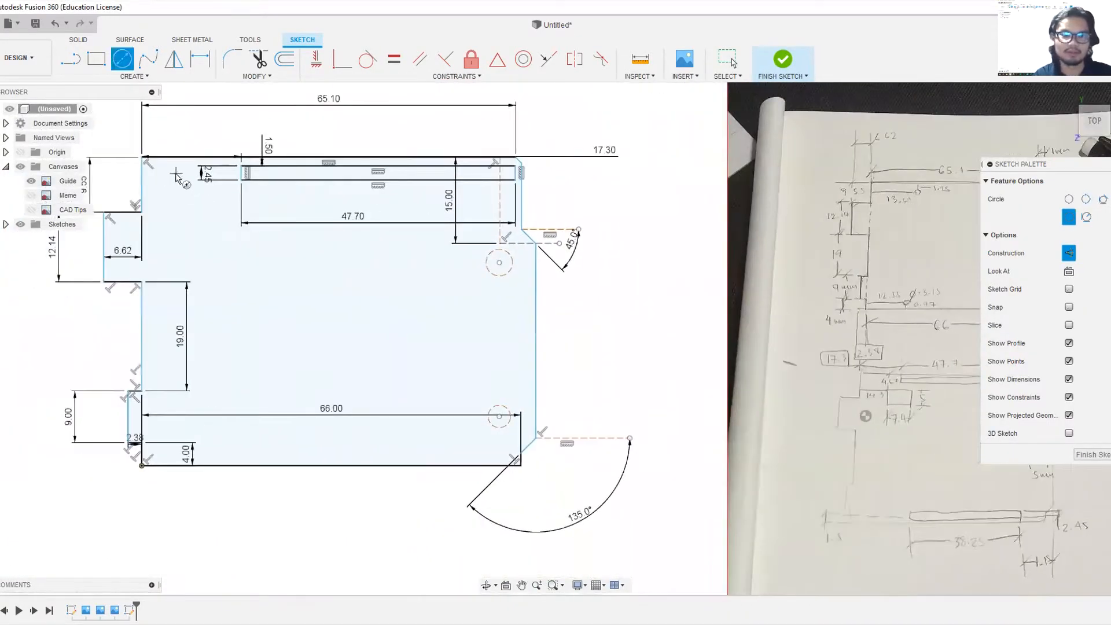
click(203, 439)
key(Escape)
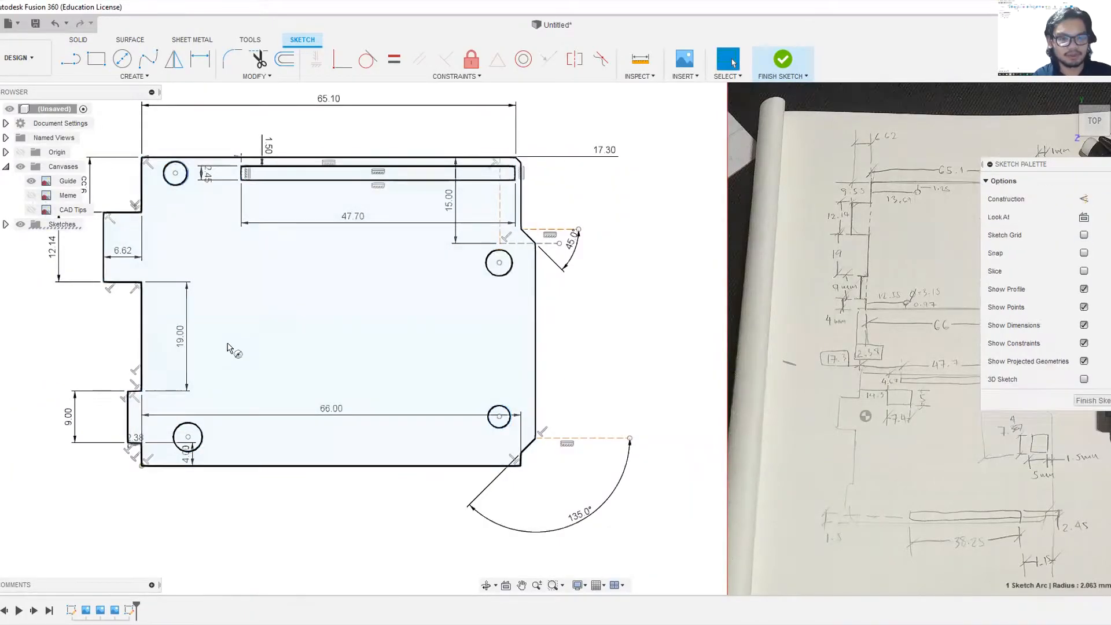
- Set the diameter of the mounting-hole circle near the board's lower-left corner to 3.15 mm
key(d)
click(197, 426)
click(241, 408)
text(3.15)
key(Return)
key(Escape)
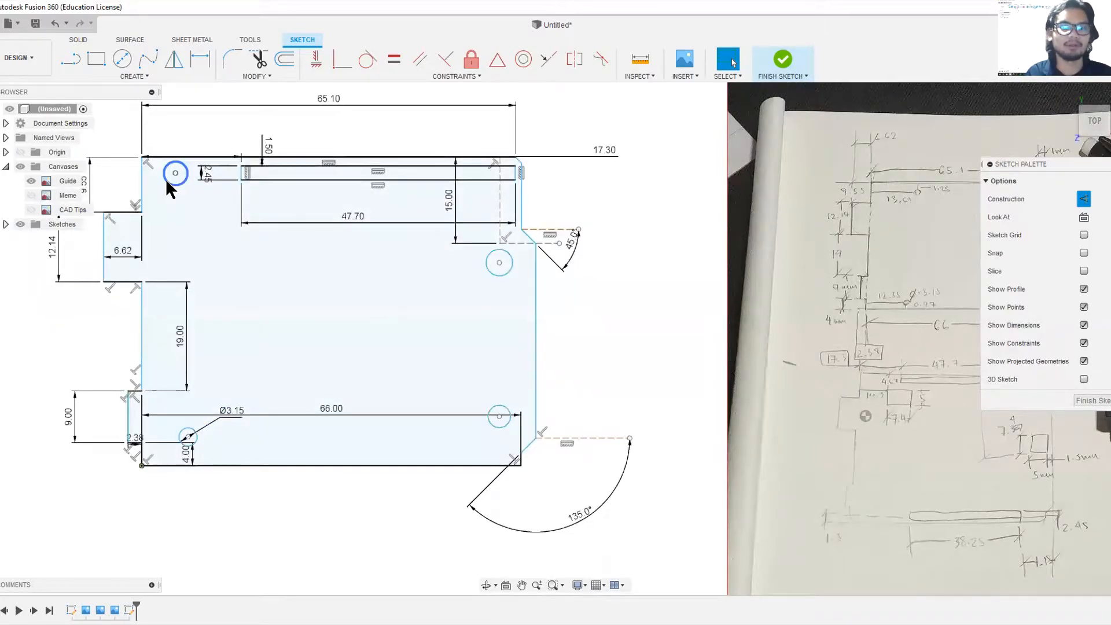
- Dimension the diameters of both circles along the right edge by linking them to parameter d26
key(d)
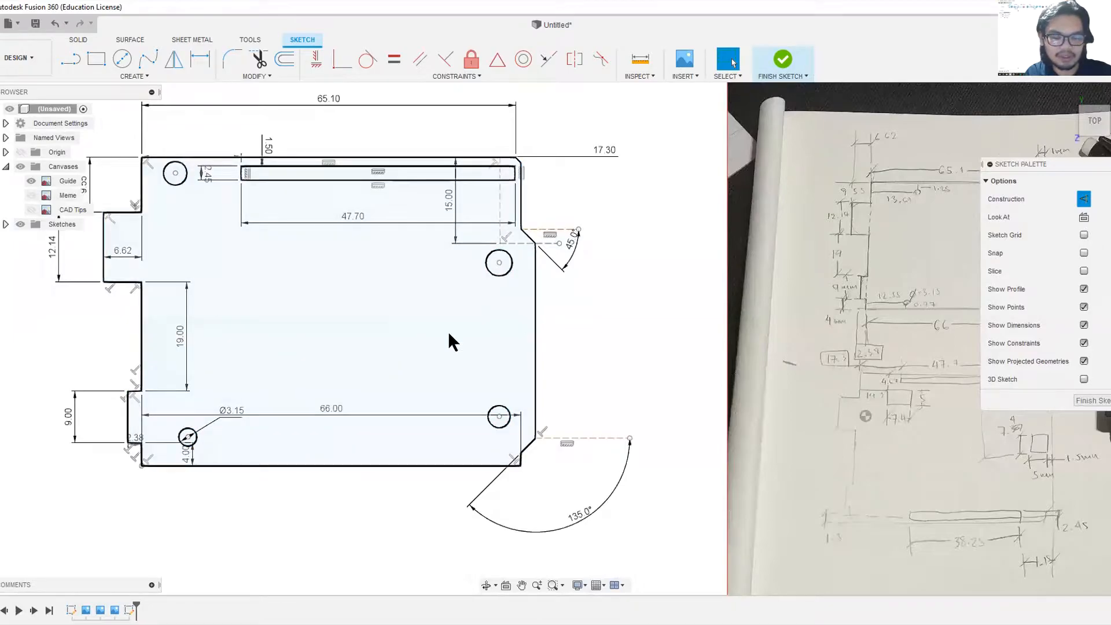
click(491, 409)
click(441, 388)
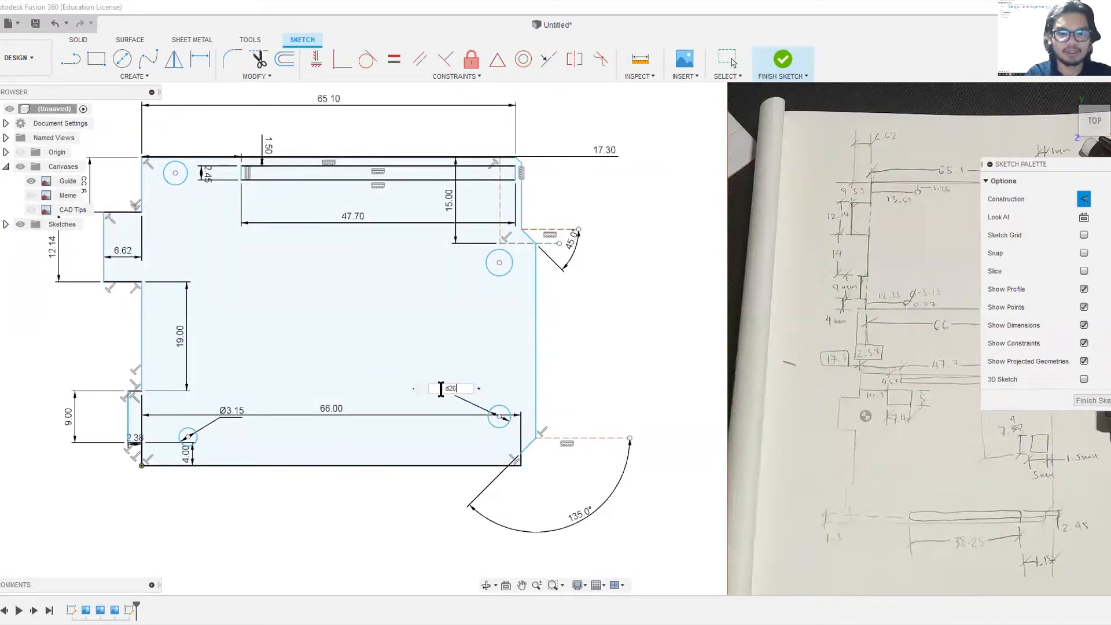
key(Return)
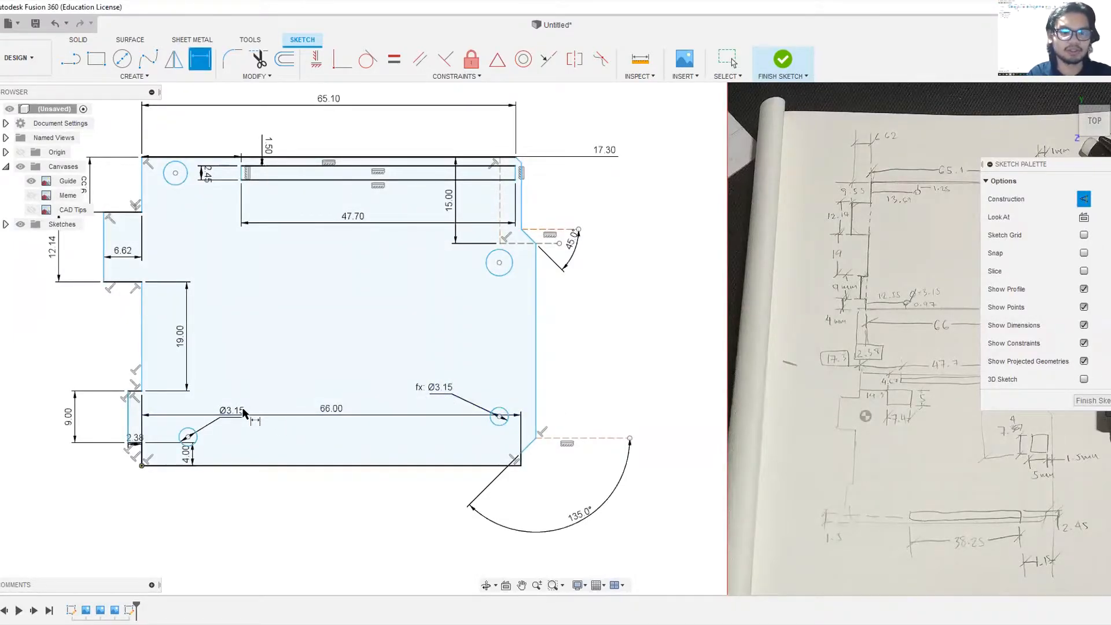
click(497, 276)
click(453, 288)
text(d26)
key(Return)
- Dimension the upper-left circle's diameter with a reference to parameter d26
click(180, 184)
click(192, 217)
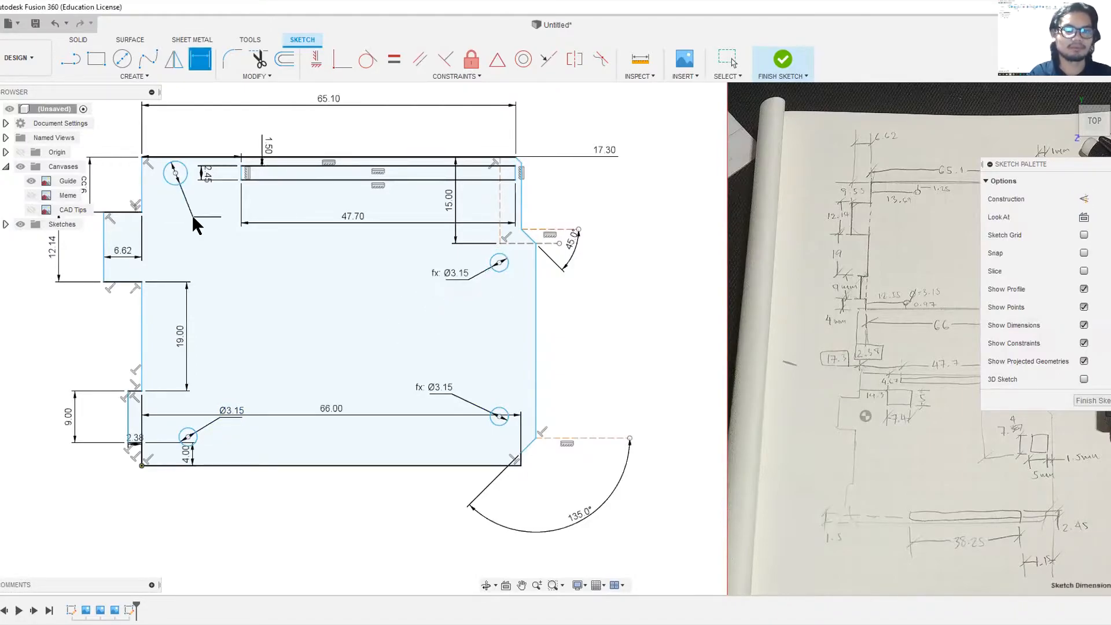
text(d26)
key(Return)
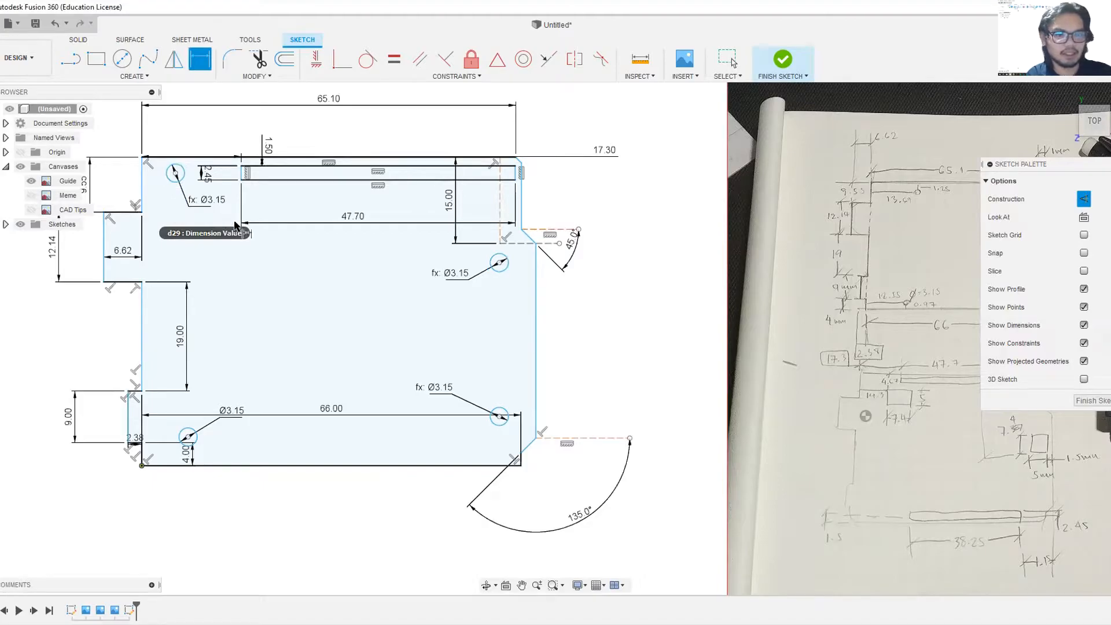
key(Escape)
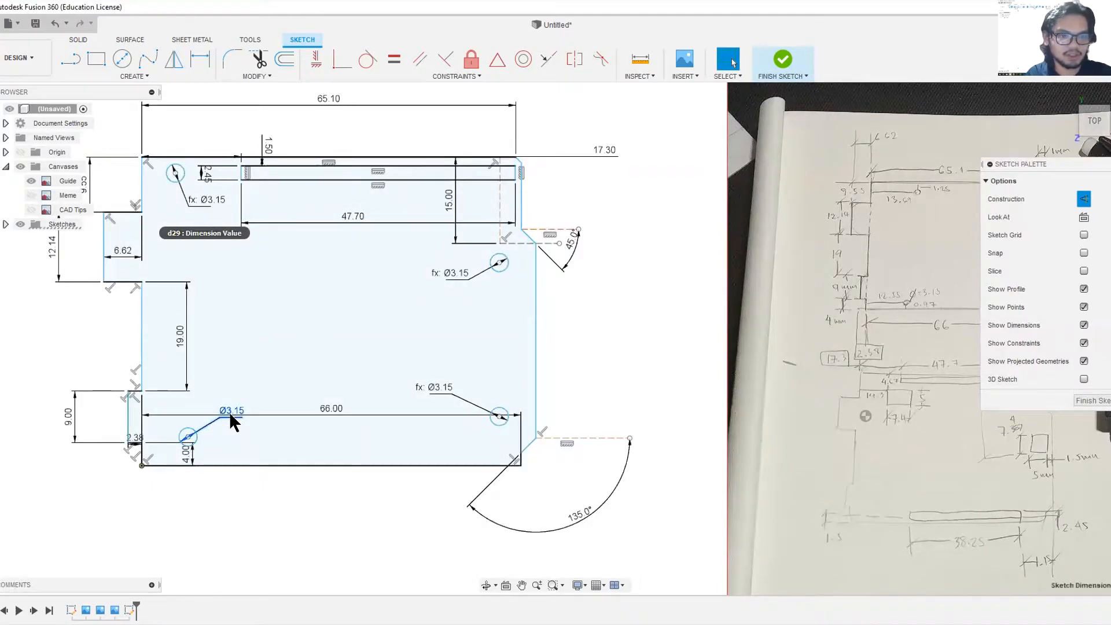
- Test the linked hole diameters by setting the lower-left circle to 4 mm and restoring it to 3.15 mm
double_click(231, 412)
text(4)
key(Return)
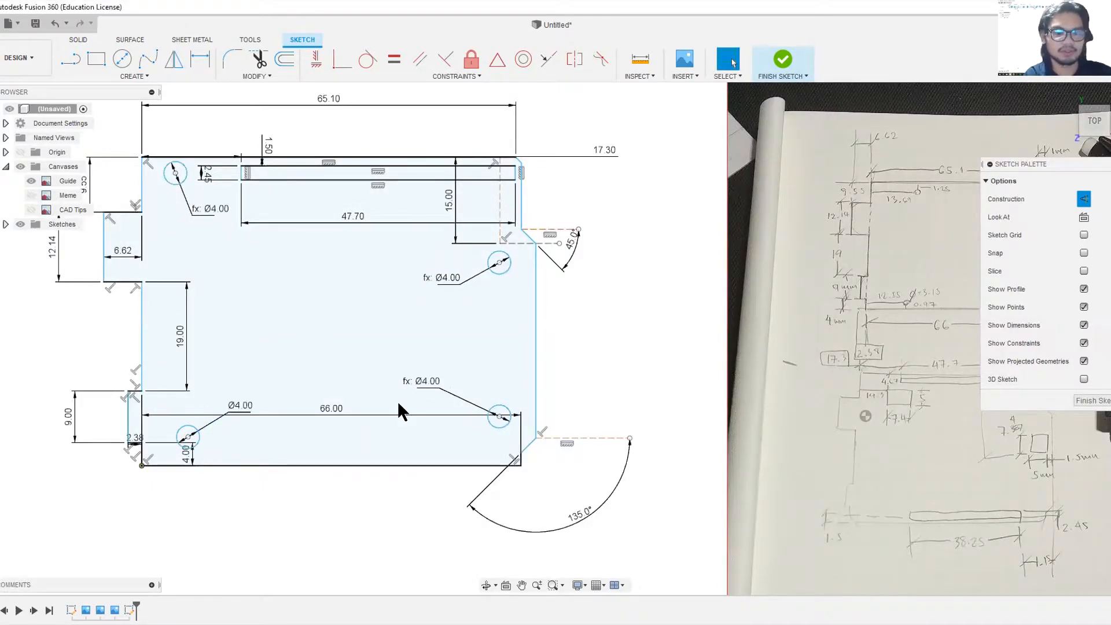
double_click(240, 407)
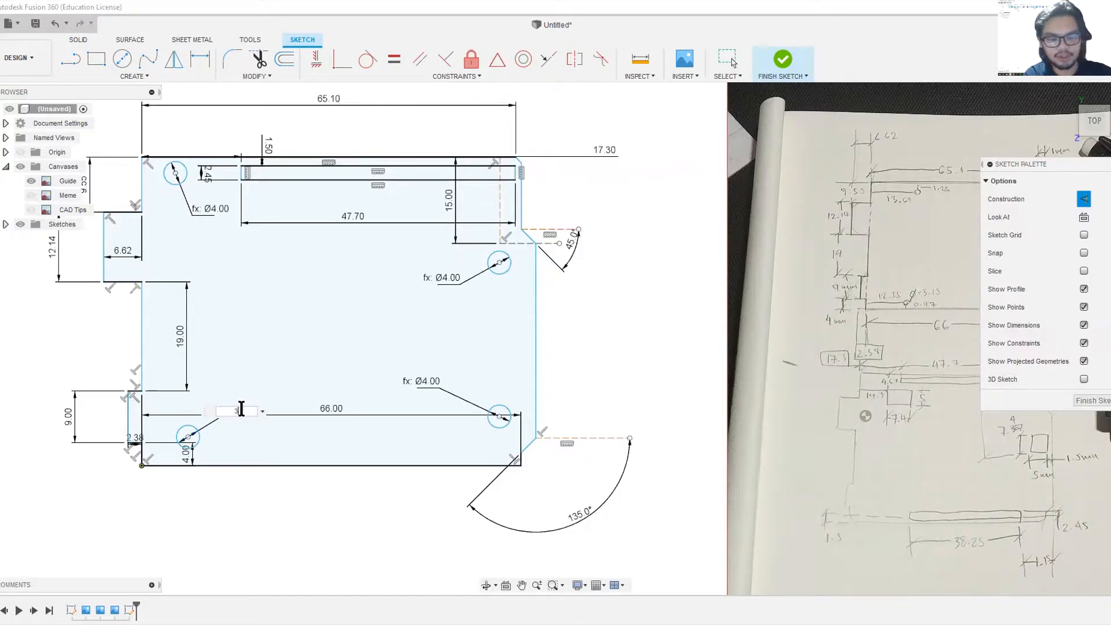
text(3.15)
key(Return)
- Draw a 0.88 mm horizontal construction line inward from the board's right edge beside the lower-right circle, as given on the Guide canvas
scroll(532, 414, up, 5)
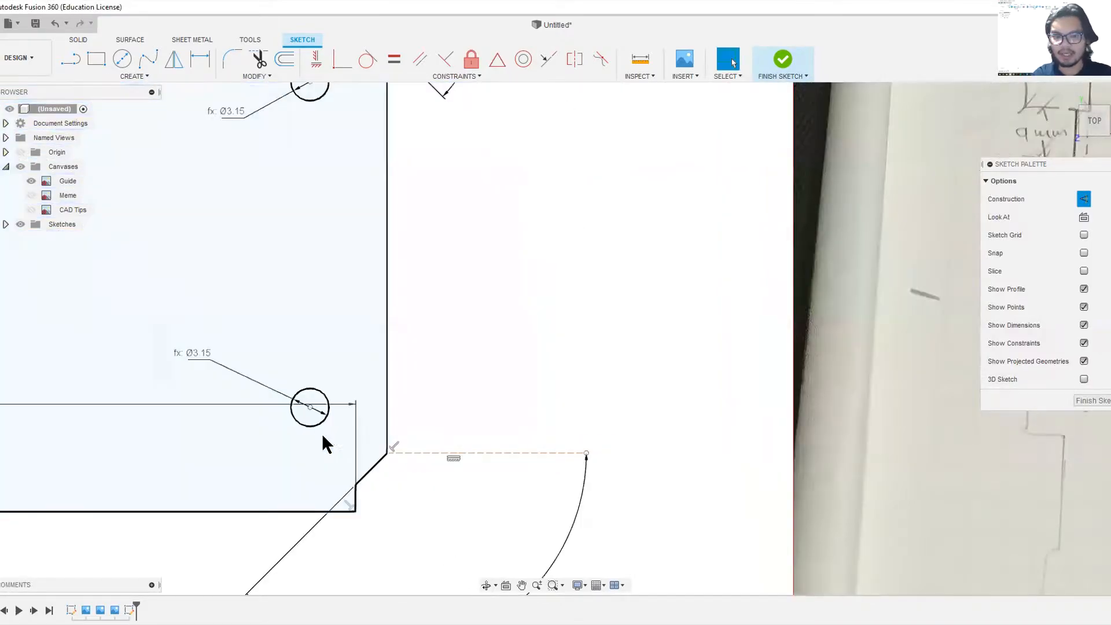
scroll(447, 427, down, 5)
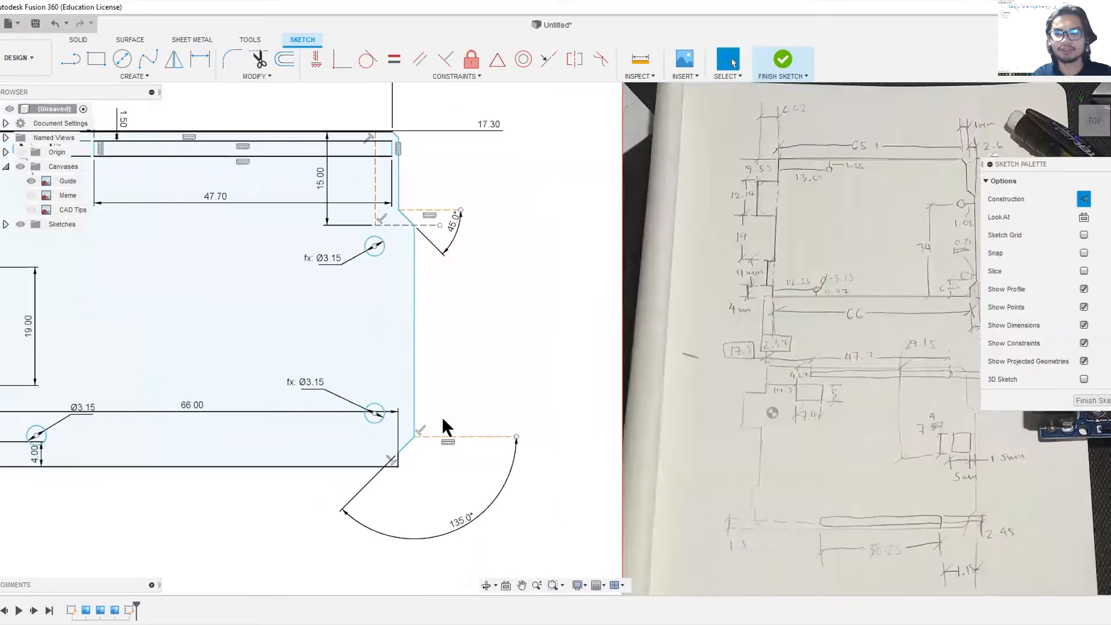
scroll(817, 304, up, 10)
scroll(744, 333, down, 5)
scroll(472, 443, up, 8)
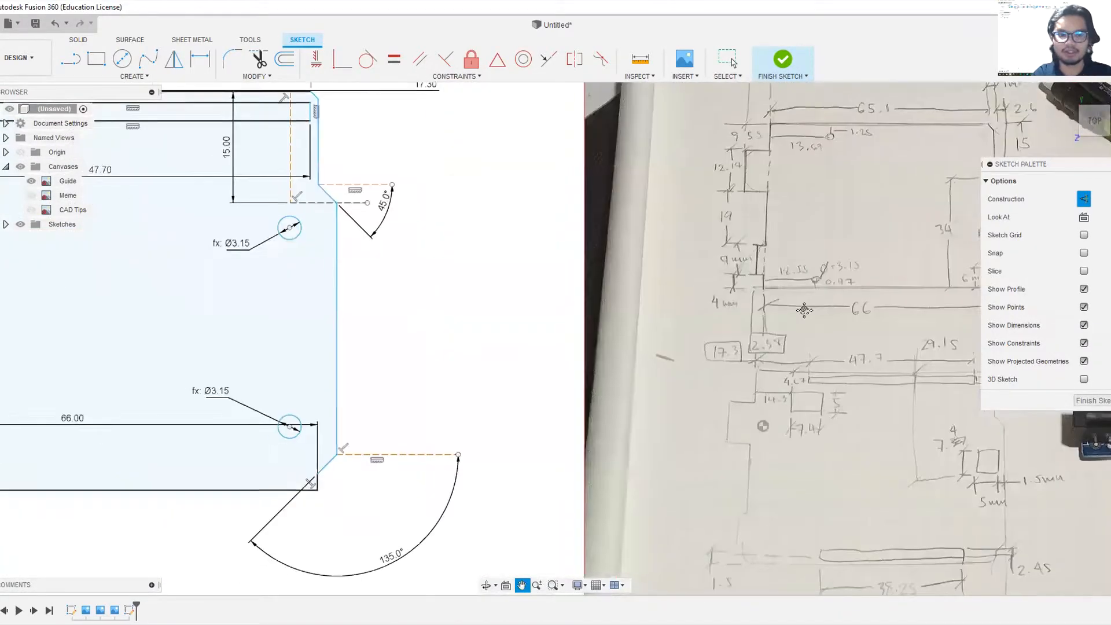
key(l)
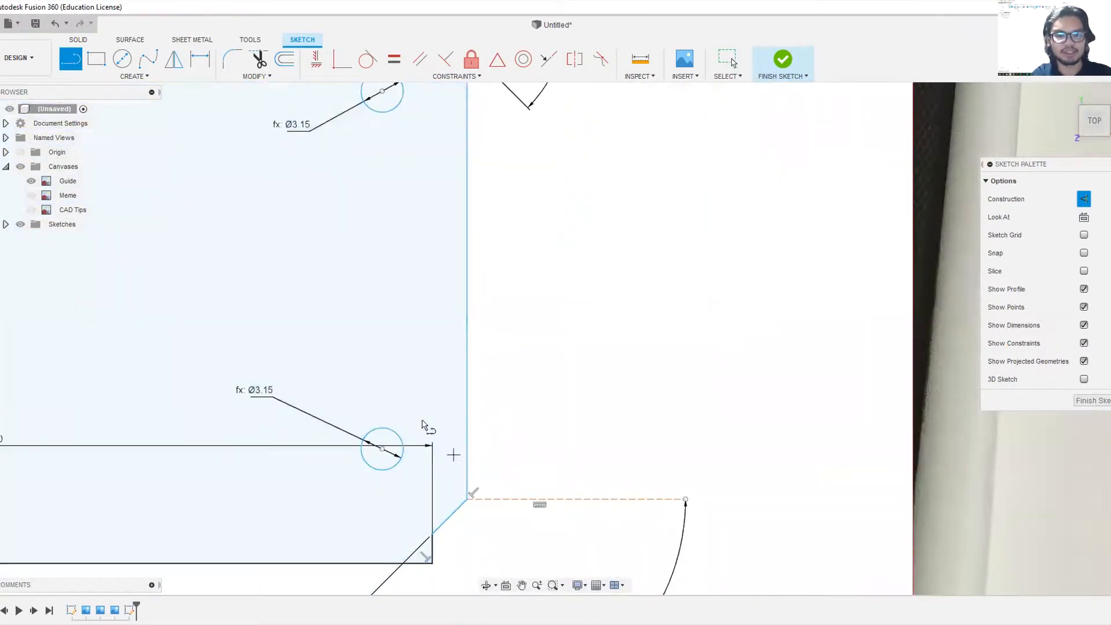
scroll(541, 355, down, 5)
scroll(762, 301, up, 10)
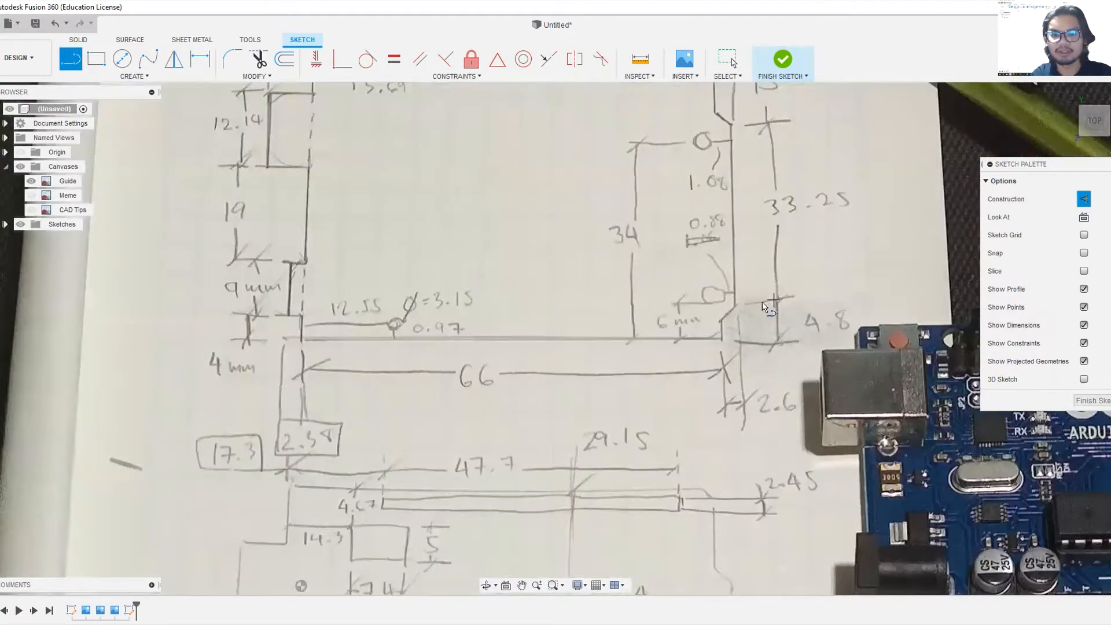
scroll(717, 219, down, 3)
scroll(521, 405, up, 8)
click(565, 410)
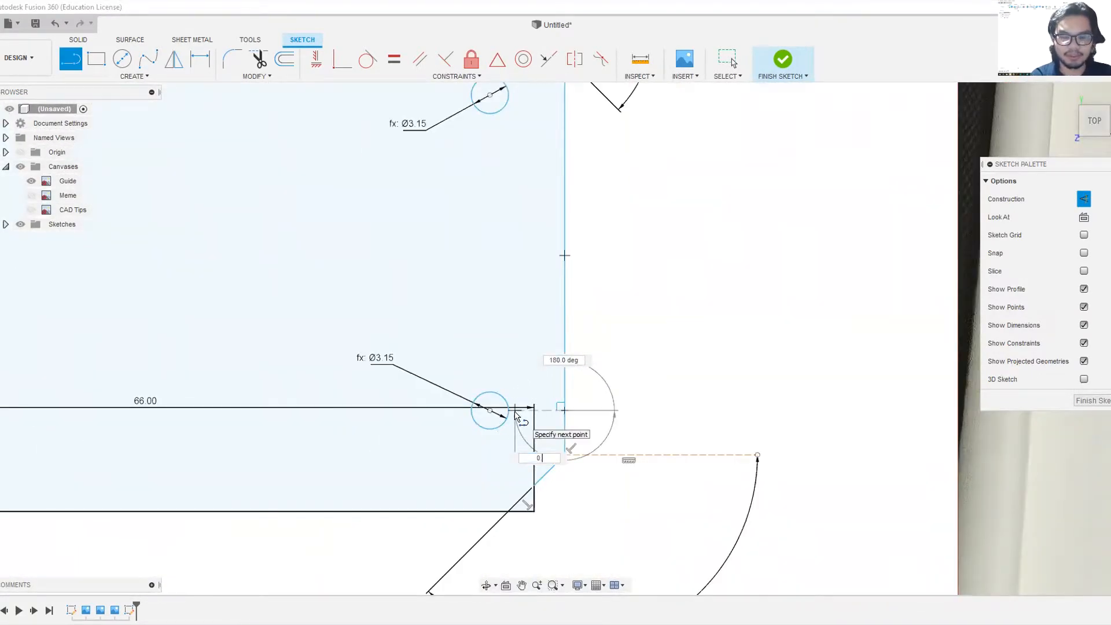
key(Return)
key(Escape)
- Draw a 6 mm vertical construction line up from the lower edge and a horizontal construction line from its upper end past the right edge
scroll(538, 324, down, 5)
scroll(757, 280, up, 7)
scroll(736, 253, down, 4)
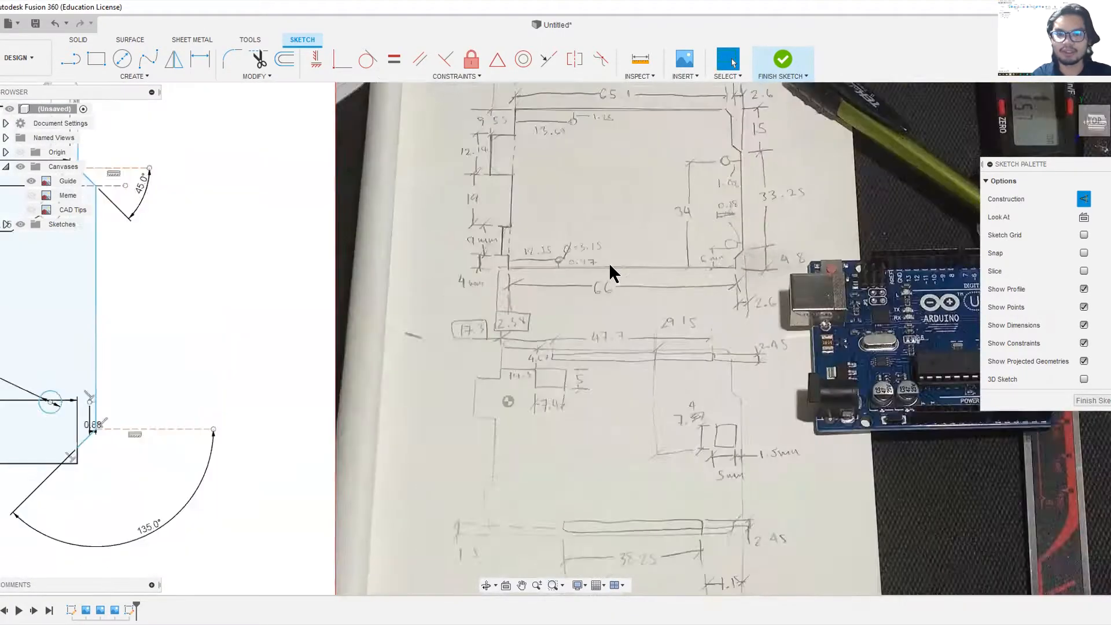
middle_drag(327, 301, 773, 248)
scroll(655, 377, up, 4)
key(l)
click(547, 470)
text(6)
key(Return)
click(546, 395)
key(Escape)
- Draw a vertical construction line from the inner end of the 0.88 mm line down to the long horizontal construction line
key(l)
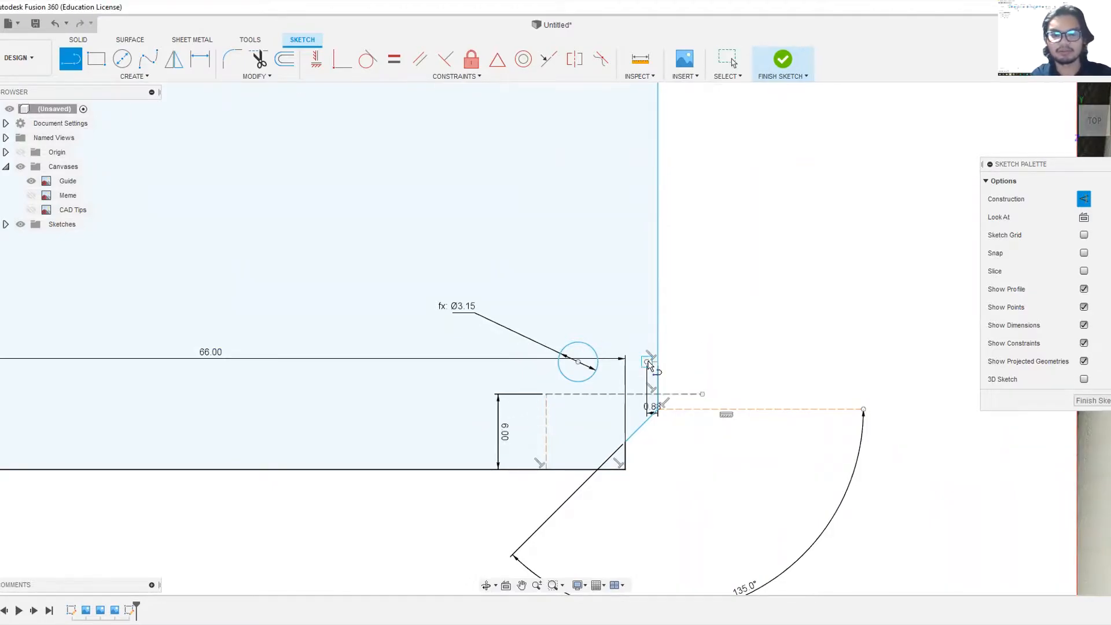
click(647, 362)
click(647, 394)
key(Escape)
- Make the lower-right circle tangent to the vertical 0.88 mm offset line and to the horizontal 6 mm construction line
scroll(739, 341, up, 4)
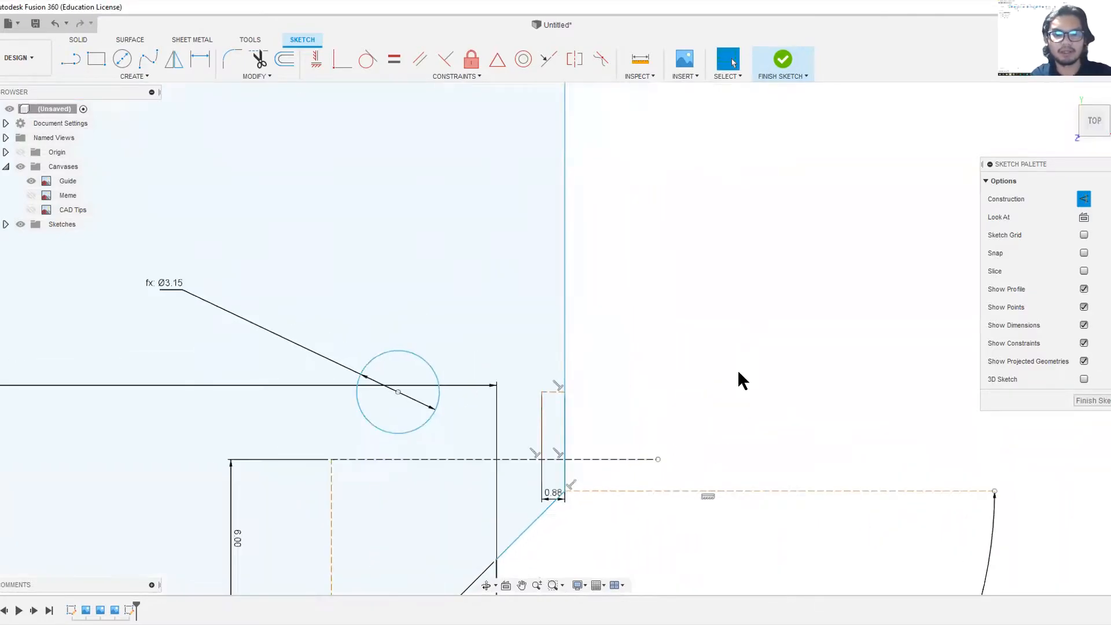
middle_drag(737, 369, 814, 277)
drag(490, 257, 531, 265)
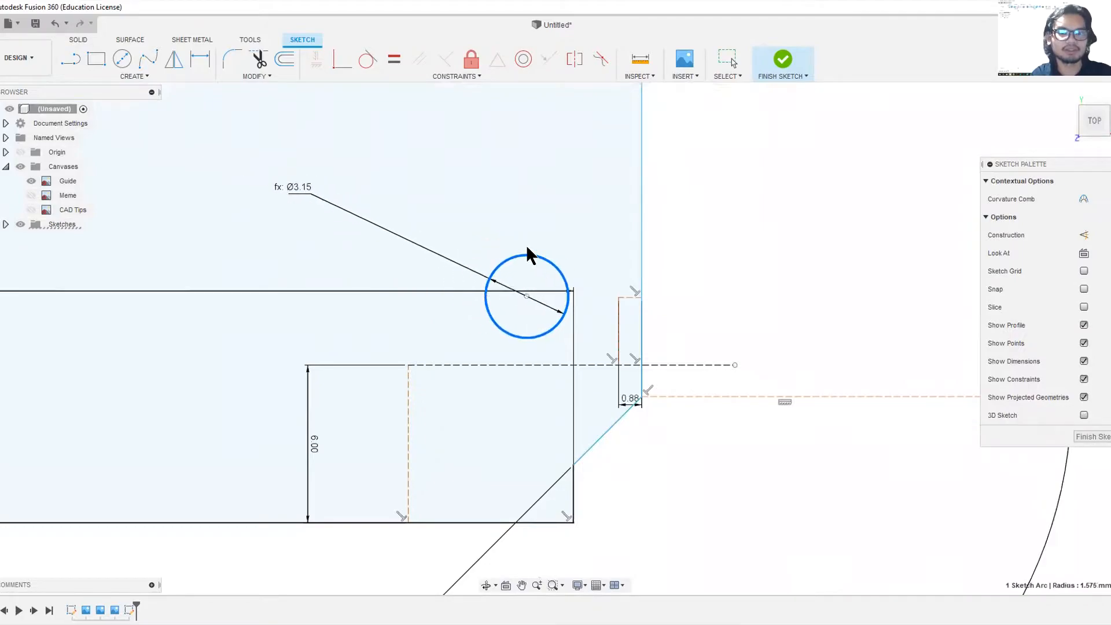
click(374, 59)
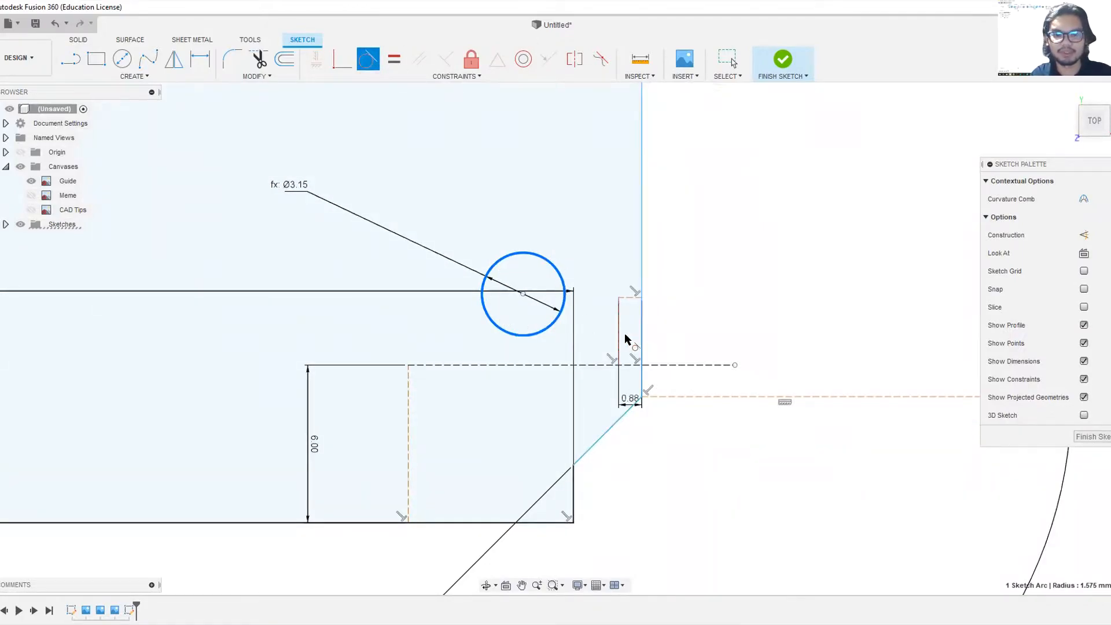
click(573, 339)
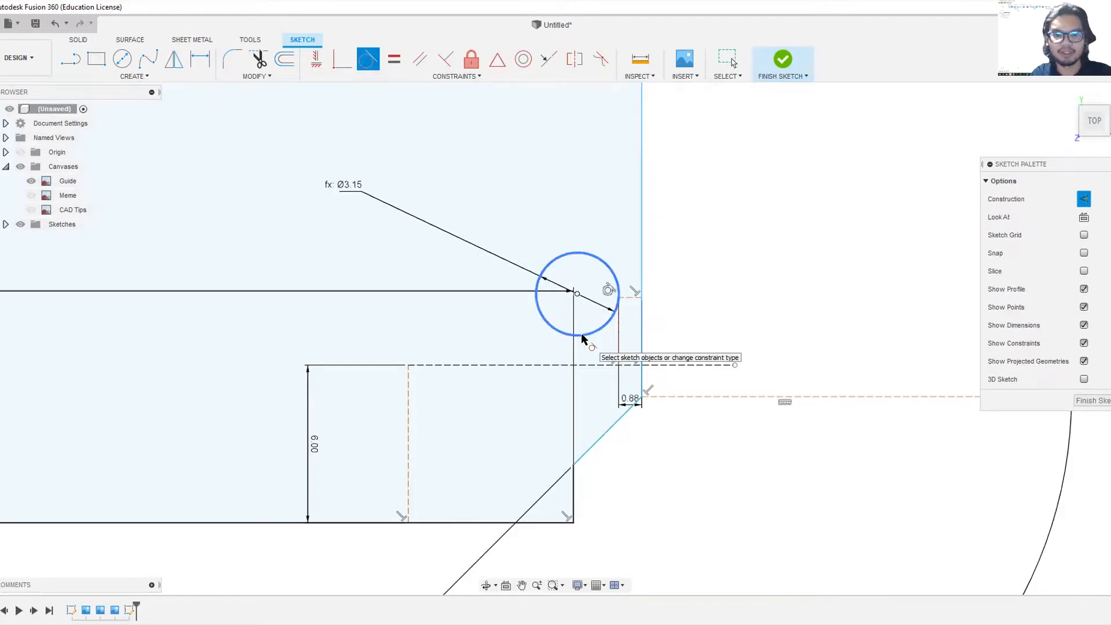
key(Escape)
- Examine the mounting-hole spacing and edge distances in the hand-drawn sketch on the Guide canvas against the board sketch
scroll(573, 272, down, 3)
scroll(572, 272, down, 5)
scroll(868, 208, up, 6)
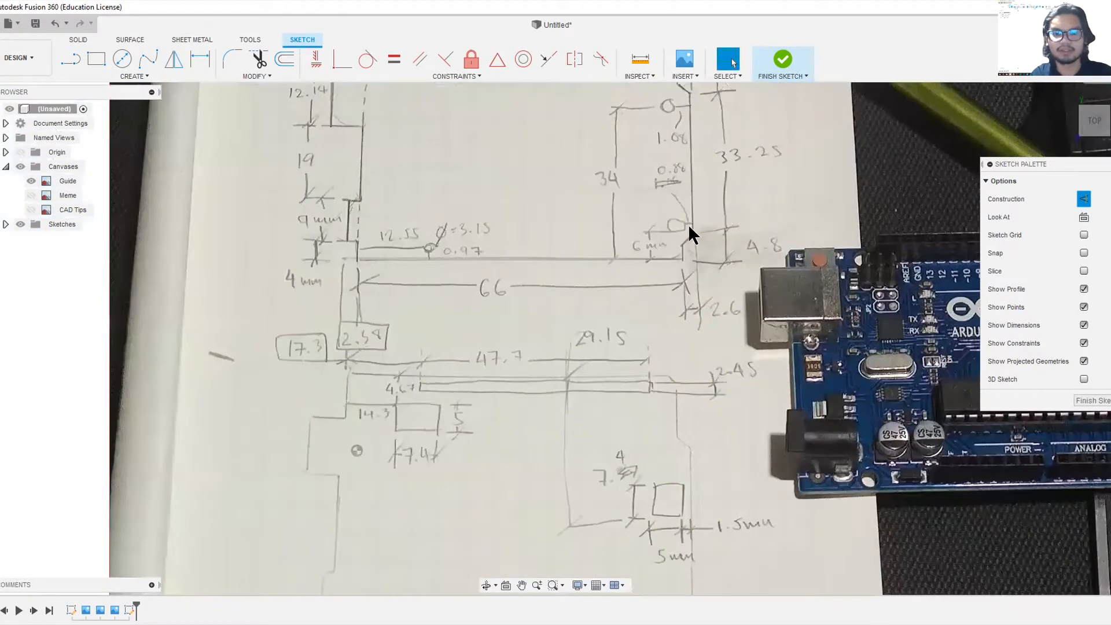
scroll(689, 226, down, 4)
scroll(925, 351, up, 2)
scroll(394, 335, down, 4)
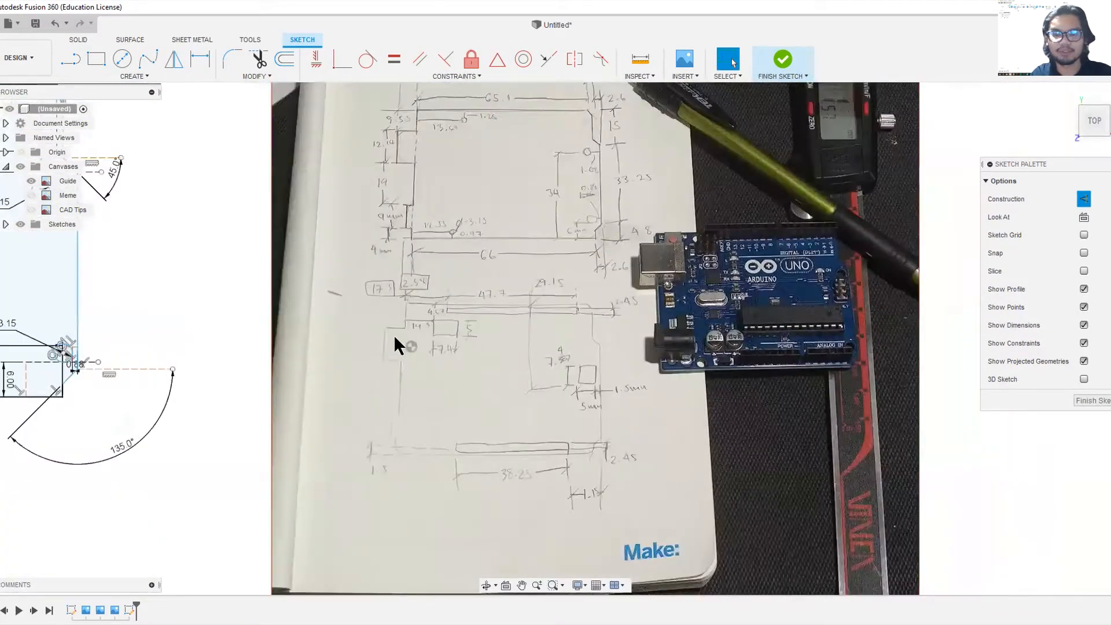
scroll(542, 275, up, 6)
scroll(556, 277, down, 6)
middle_drag(576, 297, 286, 331)
scroll(286, 331, down, 2)
middle_drag(696, 221, 691, 310)
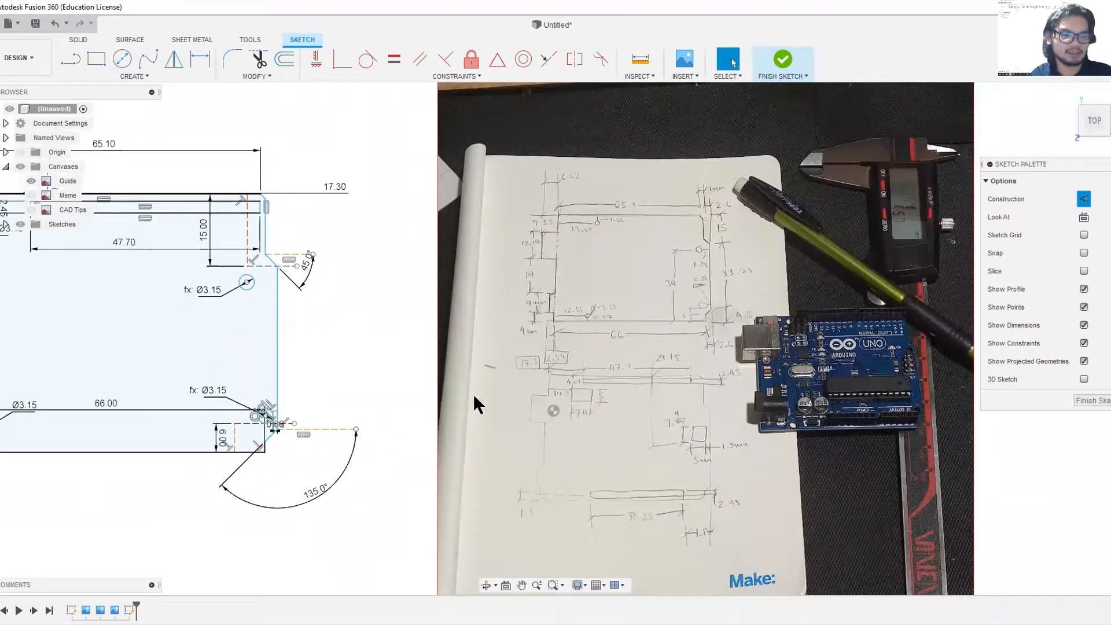
middle_drag(473, 396, 676, 378)
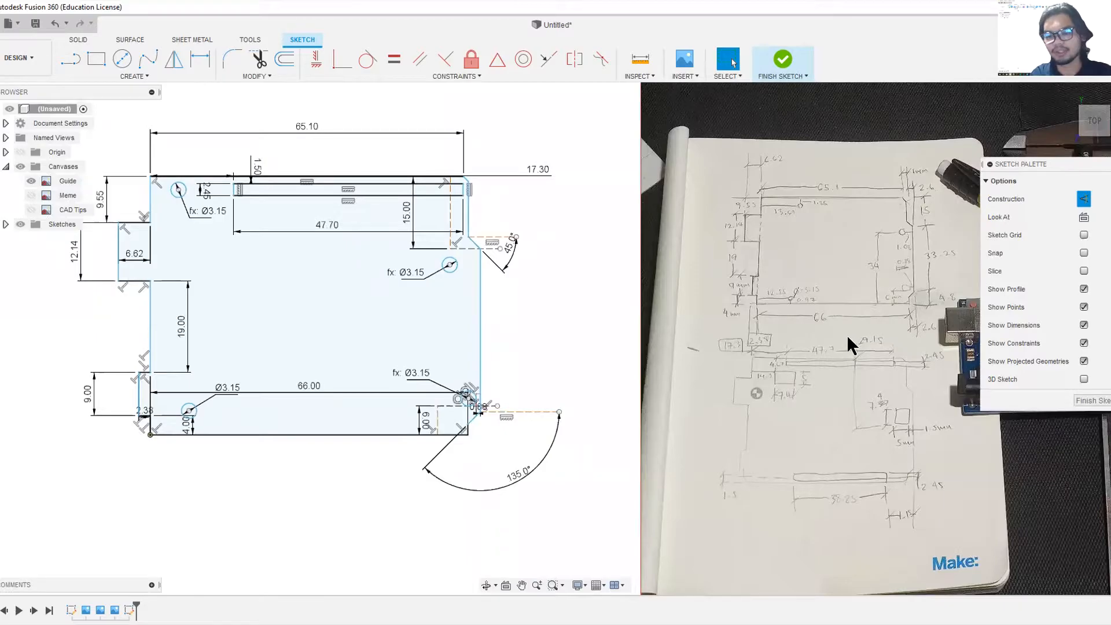
- Examine the edge distance and vertical spacing of the upper-right mounting hole in the hand-drawn sketch
scroll(471, 396, up, 3)
scroll(471, 396, down, 4)
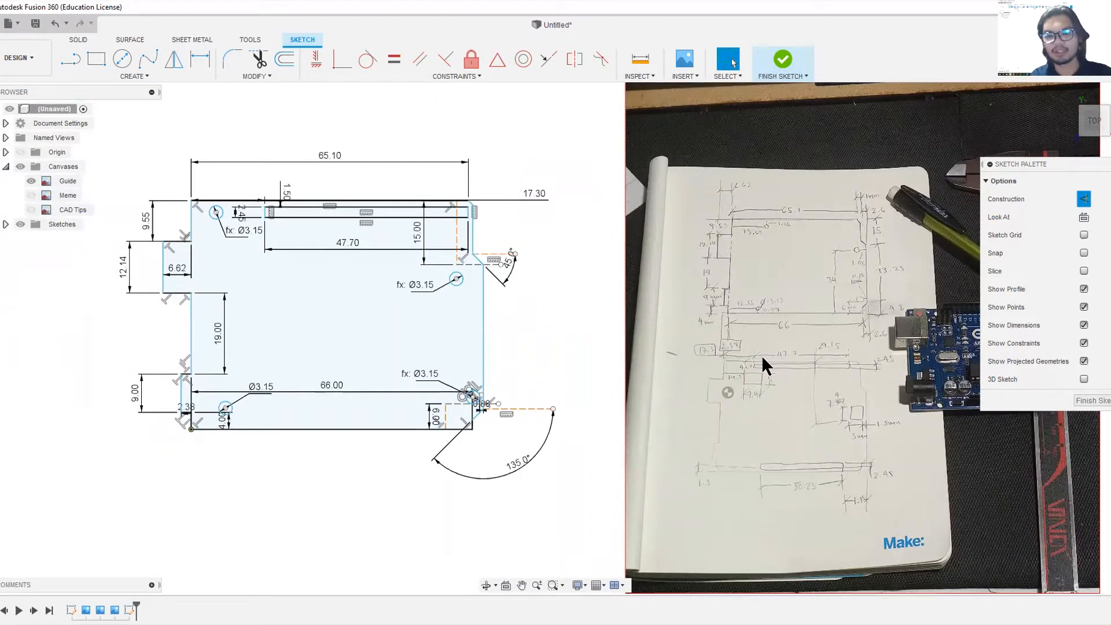
middle_drag(762, 366, 673, 396)
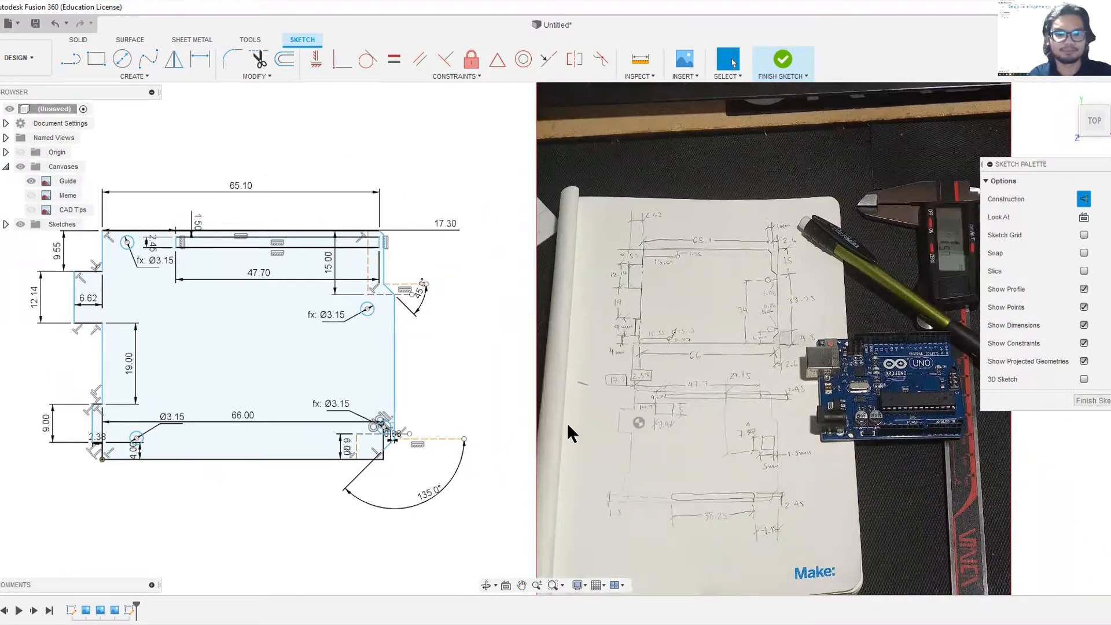
scroll(392, 441, up, 5)
scroll(203, 528, down, 2)
scroll(699, 389, down, 2)
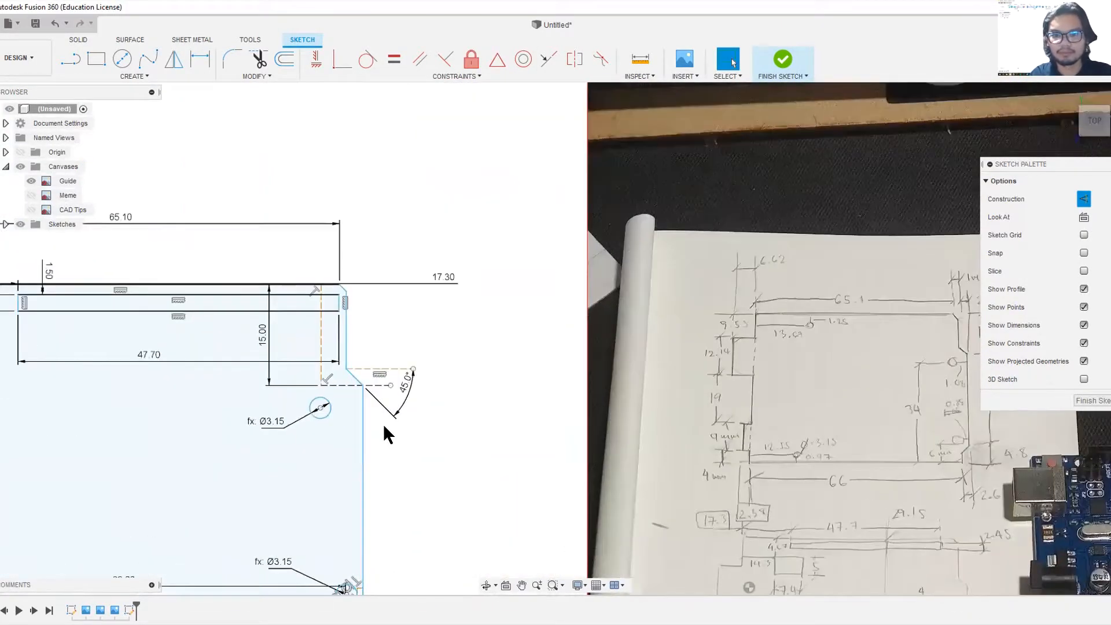
- Offset the board's long right edge inward by 1.08 mm as a construction line
scroll(383, 424, up, 3)
key(d)
click(344, 441)
click(284, 394)
middle_drag(382, 379, 462, 349)
key(o)
click(421, 363)
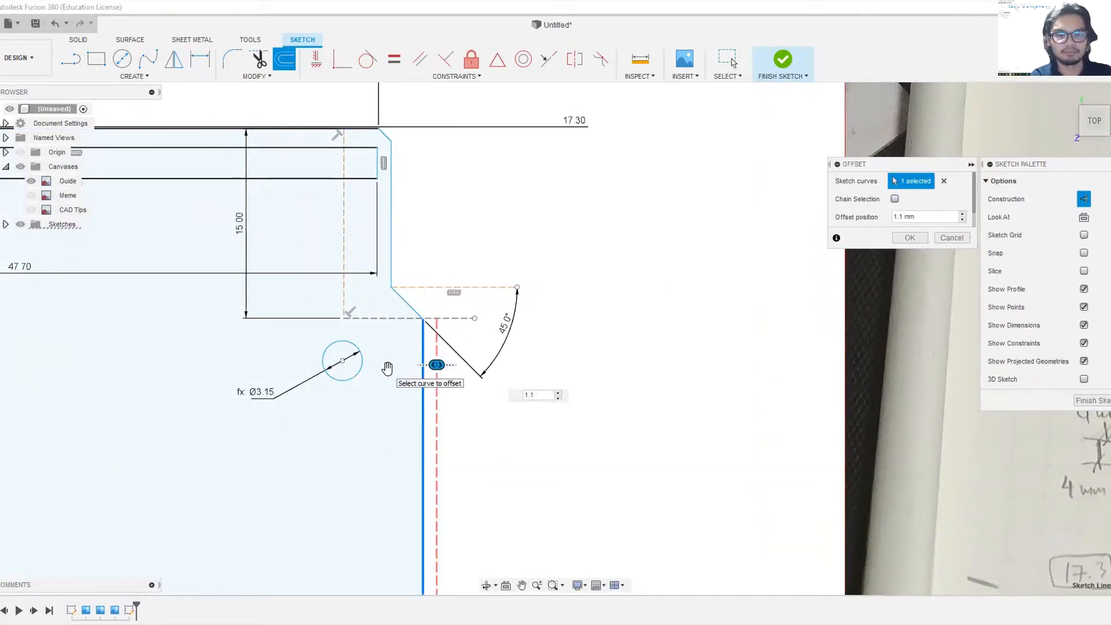
scroll(387, 368, down, 5)
scroll(301, 348, up, 3)
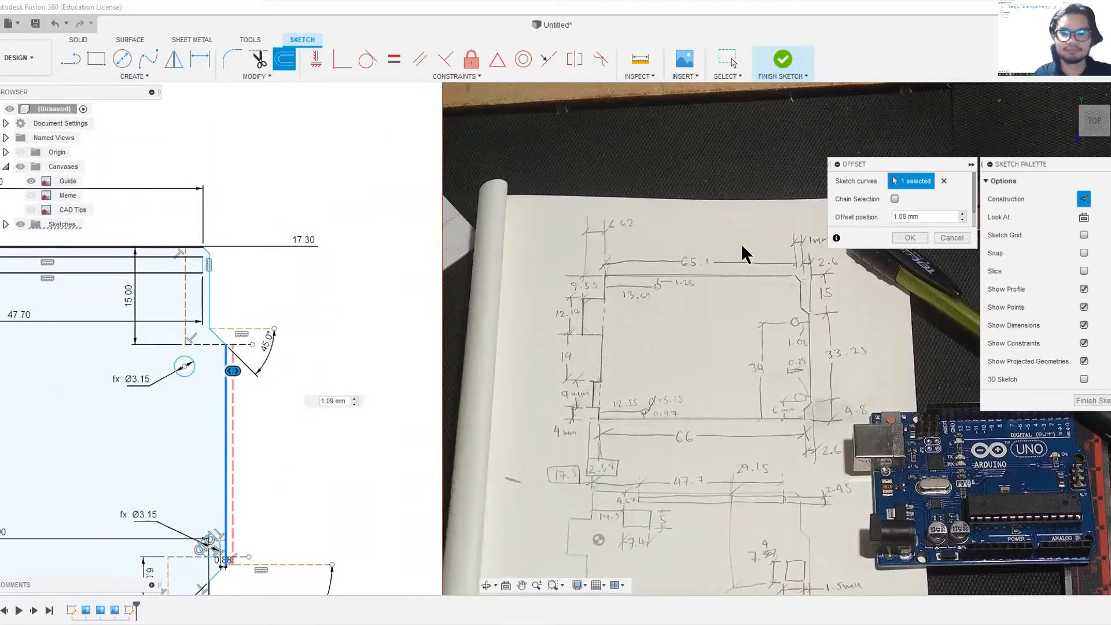
click(909, 237)
- Offset the board's lower edge upward by 34 mm as a horizontal construction line
scroll(842, 401, up, 3)
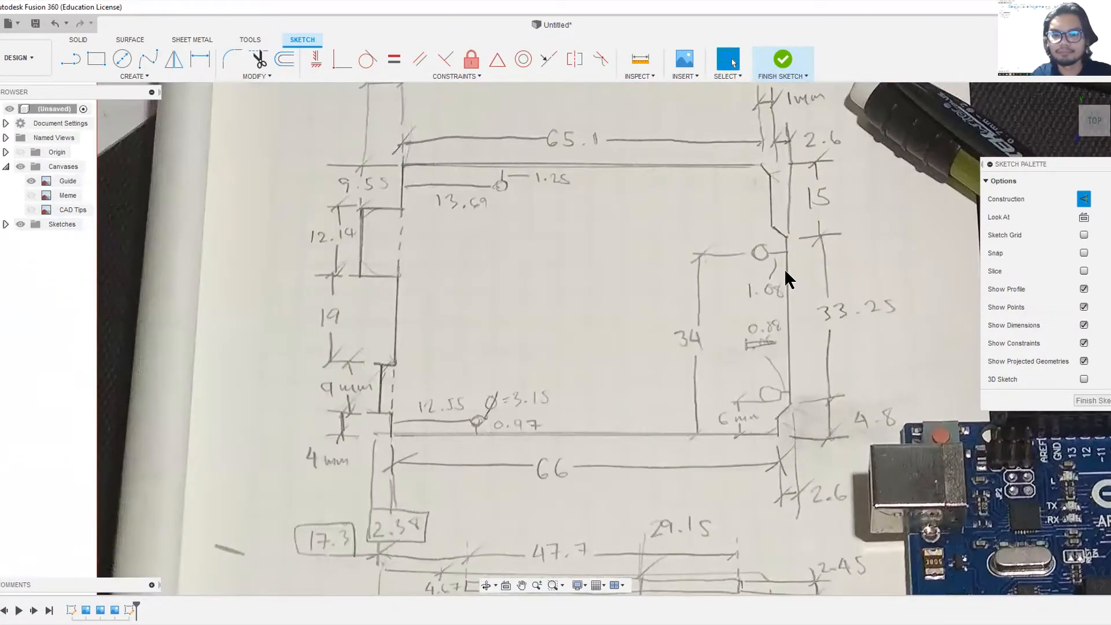
scroll(766, 290, down, 5)
scroll(568, 234, up, 5)
key(o)
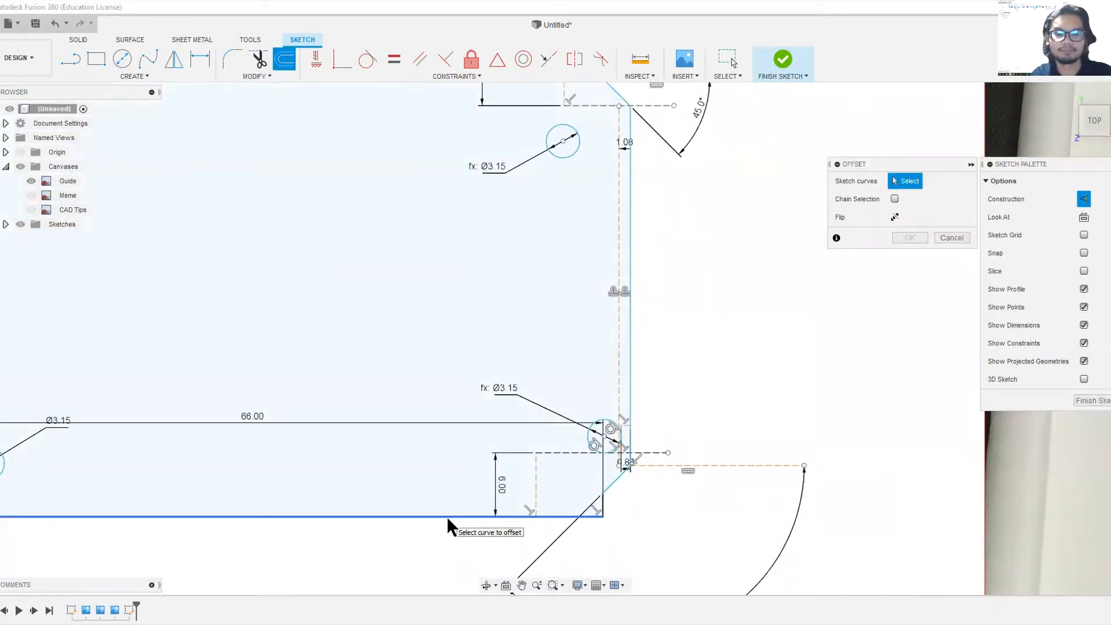
click(447, 517)
click(468, 226)
- Make the upper-right circle tangent to the 1.08 mm and 34 mm construction lines, and delete both lines
scroll(643, 371, up, 4)
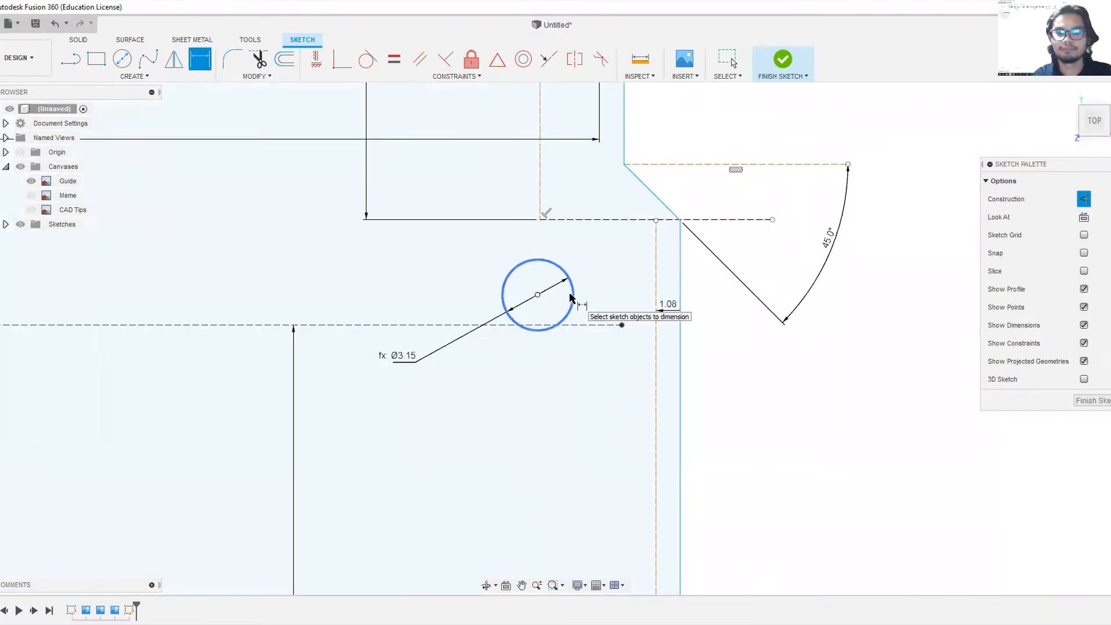
click(516, 324)
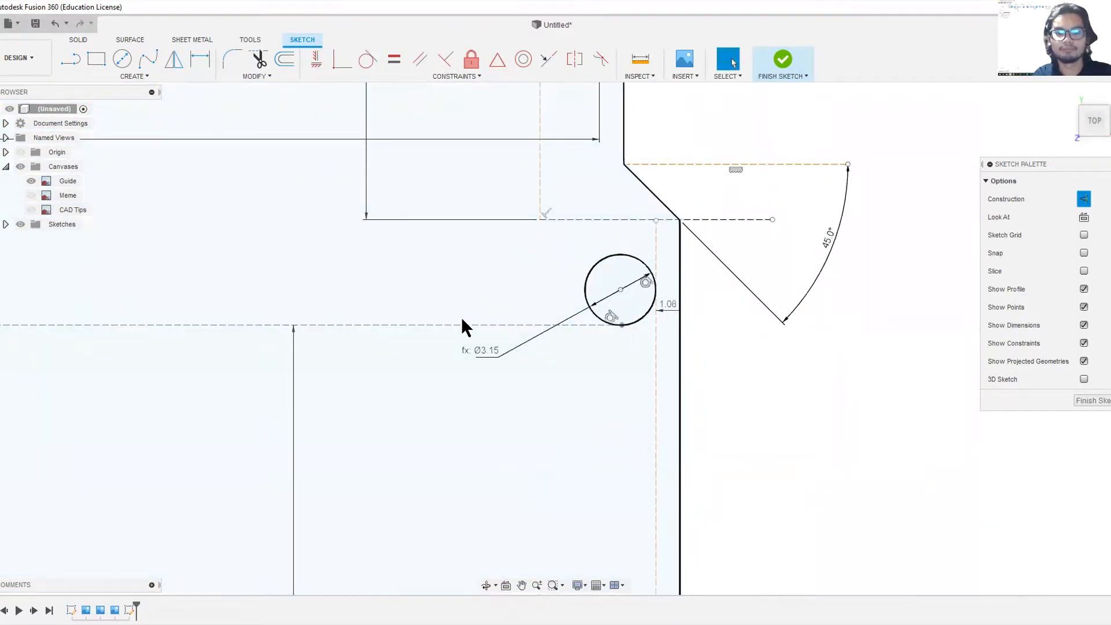
scroll(530, 306, down, 5)
key(Delete)
scroll(514, 446, up, 3)
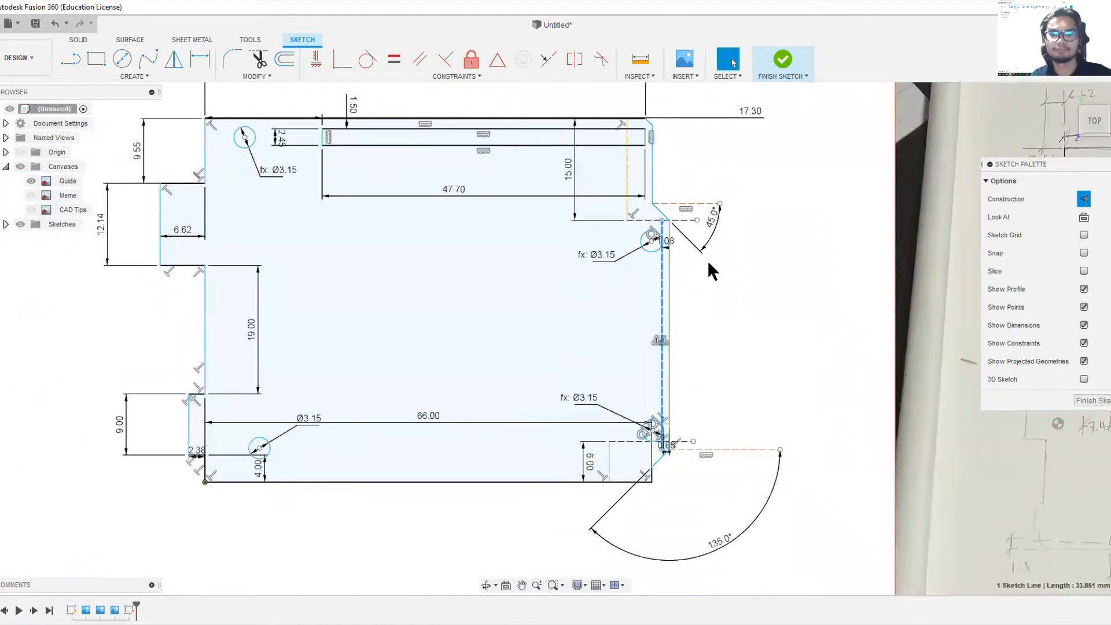
- Offset the upper segment of the board's left edge inward by 13.69 mm as a vertical construction line
middle_drag(787, 384, 858, 489)
scroll(308, 237, up, 4)
scroll(700, 214, down, 4)
middle_drag(821, 248, 446, 166)
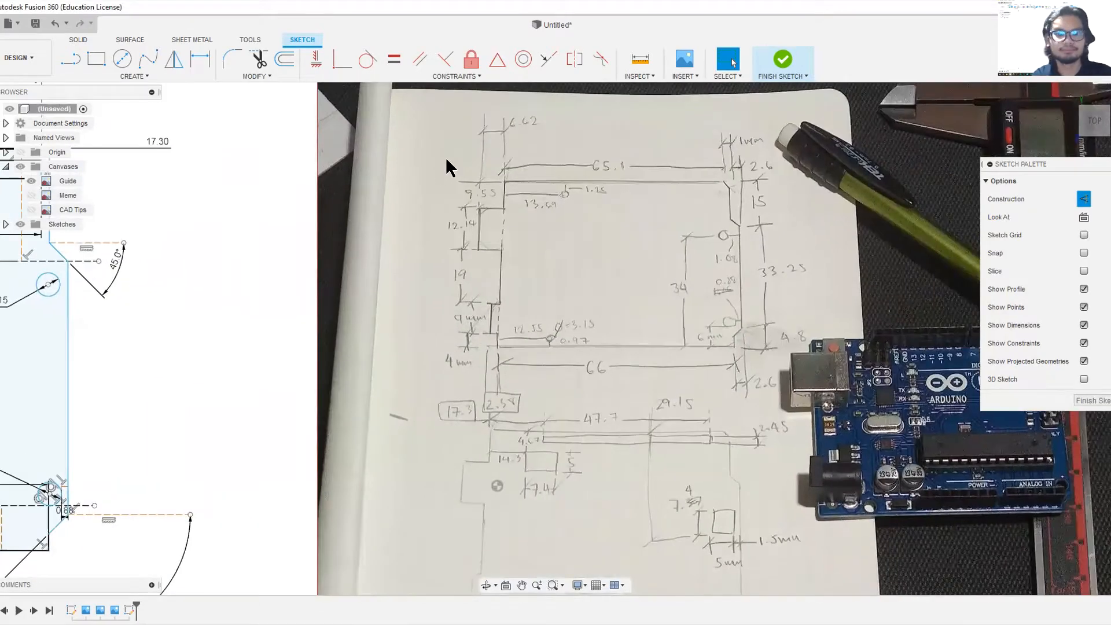
scroll(513, 174, up, 3)
scroll(527, 223, down, 3)
scroll(359, 197, up, 4)
middle_drag(347, 194, 429, 202)
key(o)
click(324, 267)
text(13.69)
key(Return)
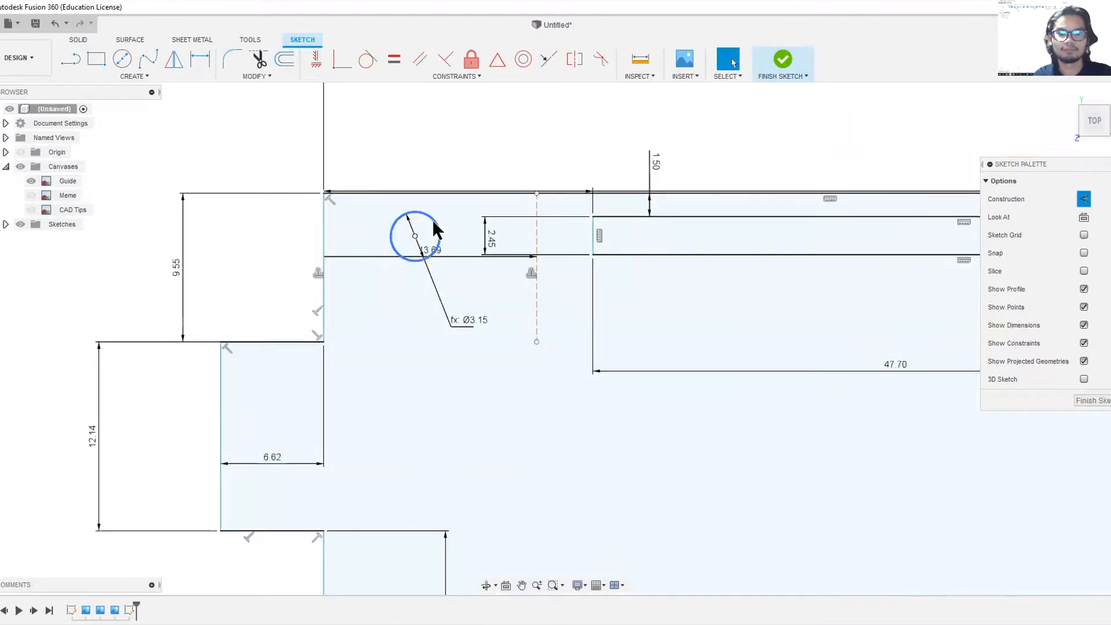
- Offset the board's upper edge inward by 1.25 mm as a horizontal construction line
key(o)
click(443, 193)
text(1.25)
key(Return)
- Make the upper-left circle tangent to the 1.25 mm line and to the inner side of the 13.69 mm line
click(369, 59)
click(436, 231)
click(445, 213)
drag(436, 230, 660, 238)
key(Escape)
click(368, 59)
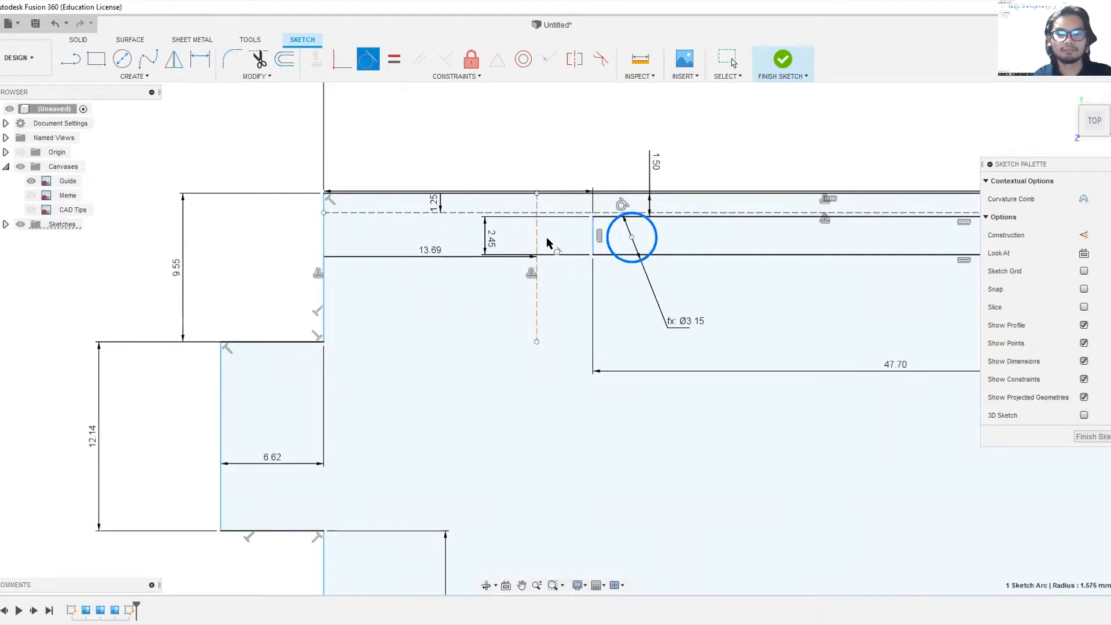
click(537, 236)
key(Escape)
- Compare the upper-left mounting hole and its distance to the header slot with the hand-drawn sketch and the Arduino photo
scroll(665, 231, down, 3)
middle_drag(635, 234, 464, 239)
scroll(451, 347, down, 5)
scroll(686, 396, up, 6)
scroll(685, 278, down, 7)
scroll(452, 194, up, 5)
scroll(453, 194, down, 6)
scroll(840, 216, up, 6)
scroll(332, 322, down, 7)
scroll(168, 306, up, 8)
scroll(213, 218, down, 2)
scroll(210, 214, up, 5)
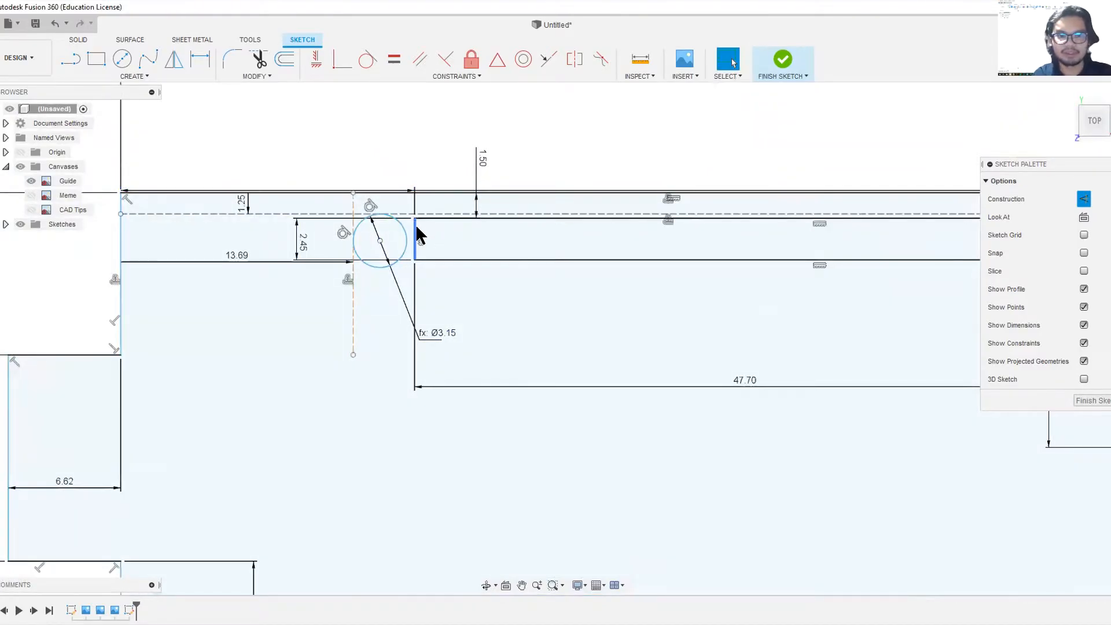
scroll(506, 258, down, 3)
middle_drag(958, 365, 355, 335)
middle_drag(1062, 405, 399, 315)
scroll(619, 339, up, 8)
scroll(622, 346, up, 3)
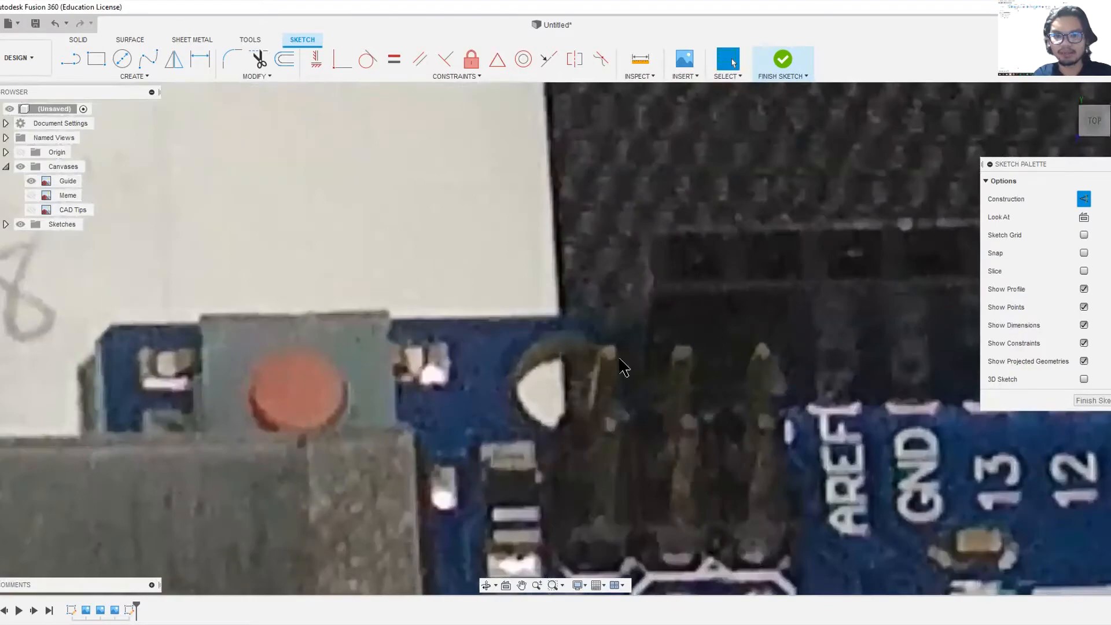
scroll(615, 331, down, 3)
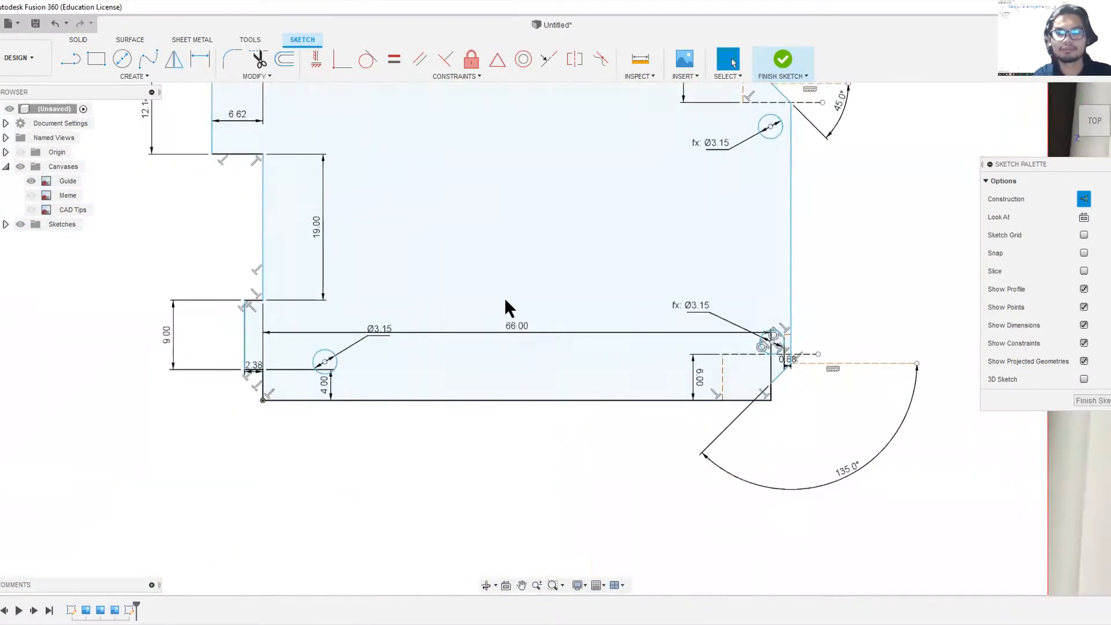
- Offset the board's lower edge inward by 0.97 mm as a horizontal construction line
scroll(333, 406, up, 4)
key(o)
click(305, 393)
text(-0.97)
key(Return)
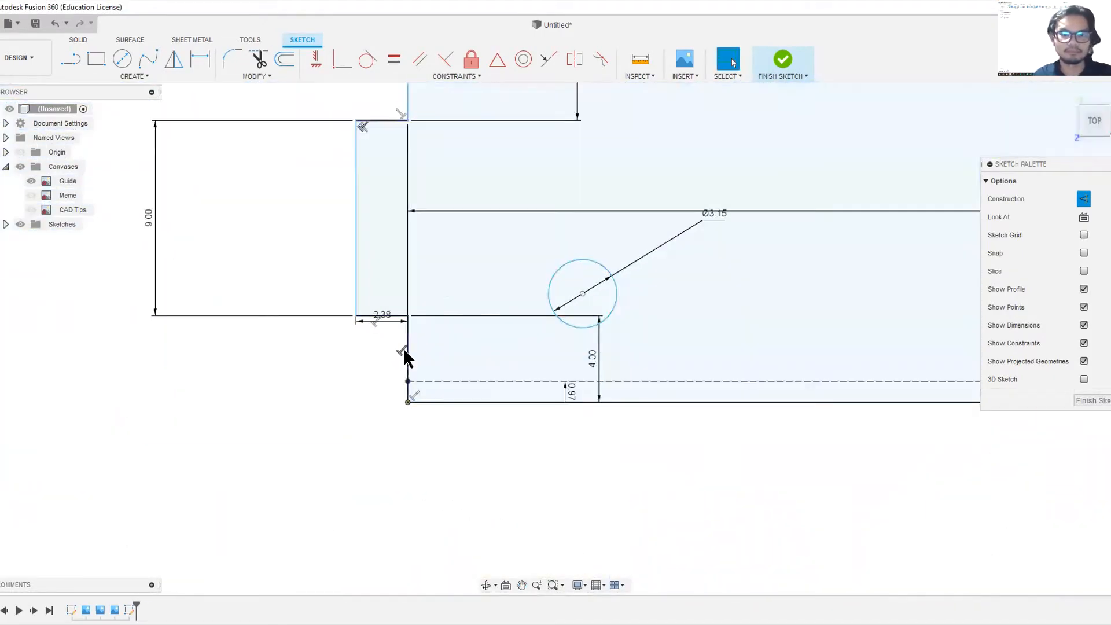
- Offset the lowest 4 mm segment of the board's left edge inward by 12.55 mm as a vertical construction line
click(407, 348)
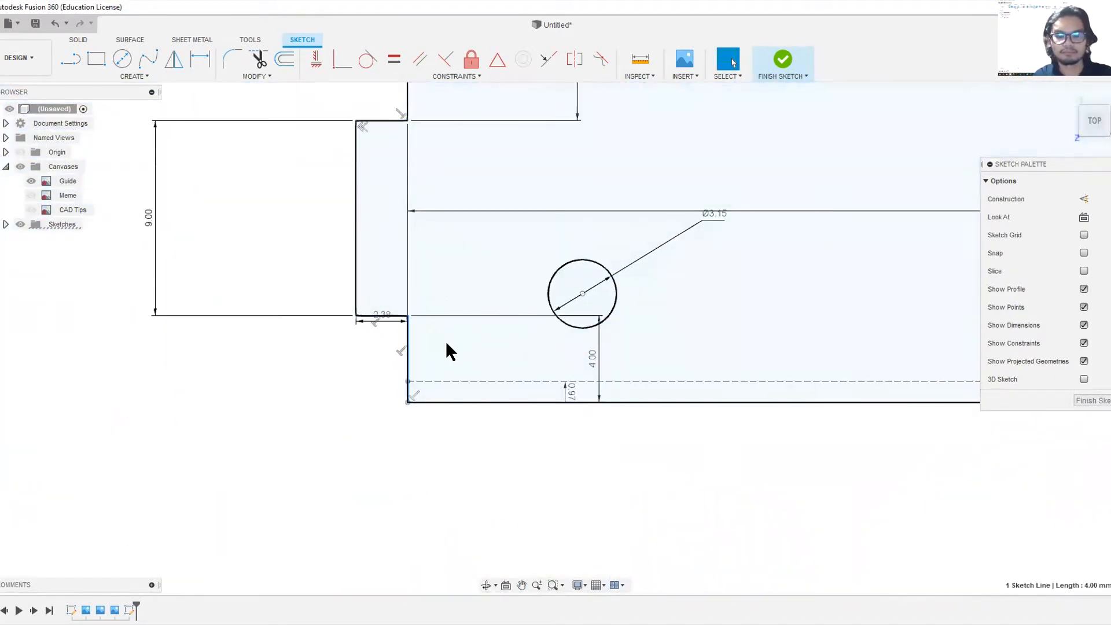
key(o)
drag(385, 350, 133, 348)
click(893, 234)
scroll(764, 349, down, 4)
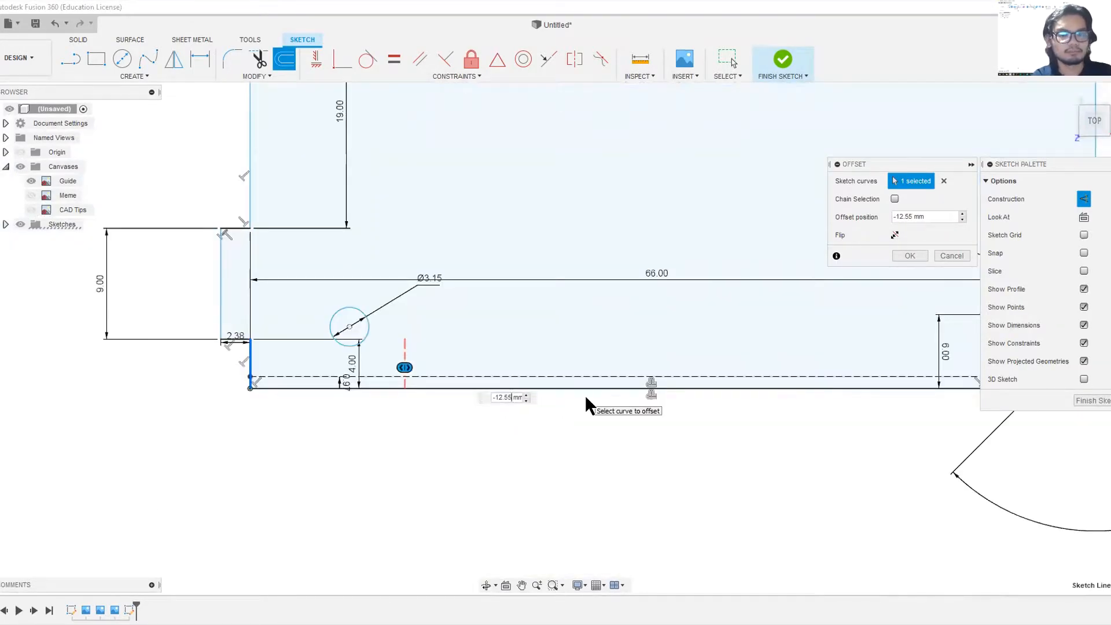
key(Return)
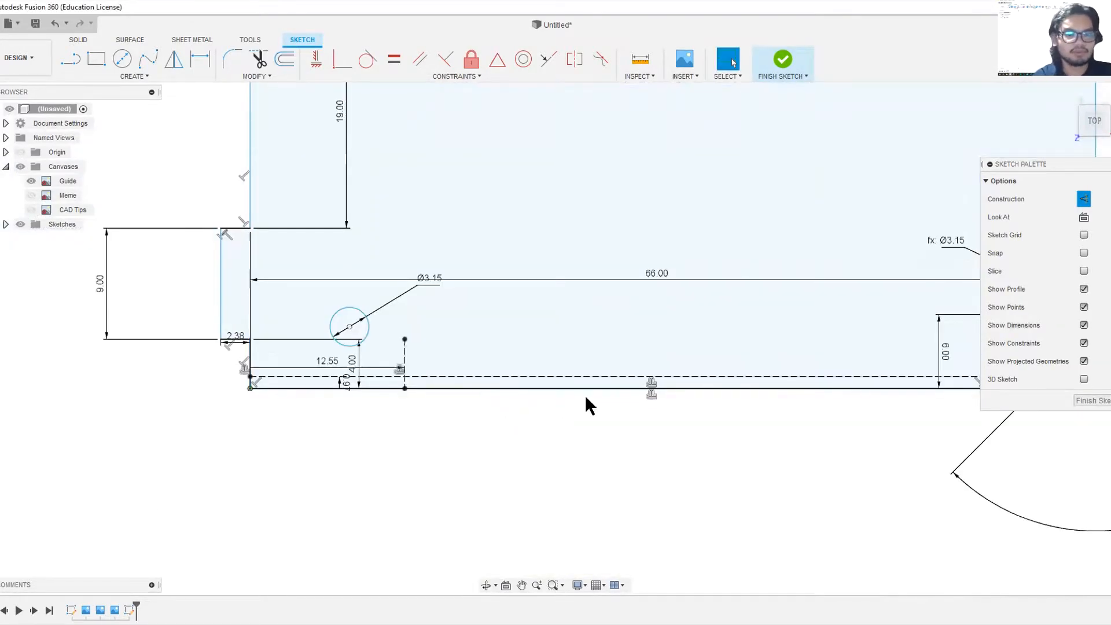
- Move the lower-left mounting hole circle to the inner side of the 12.55 mm construction line
scroll(336, 336, up, 5)
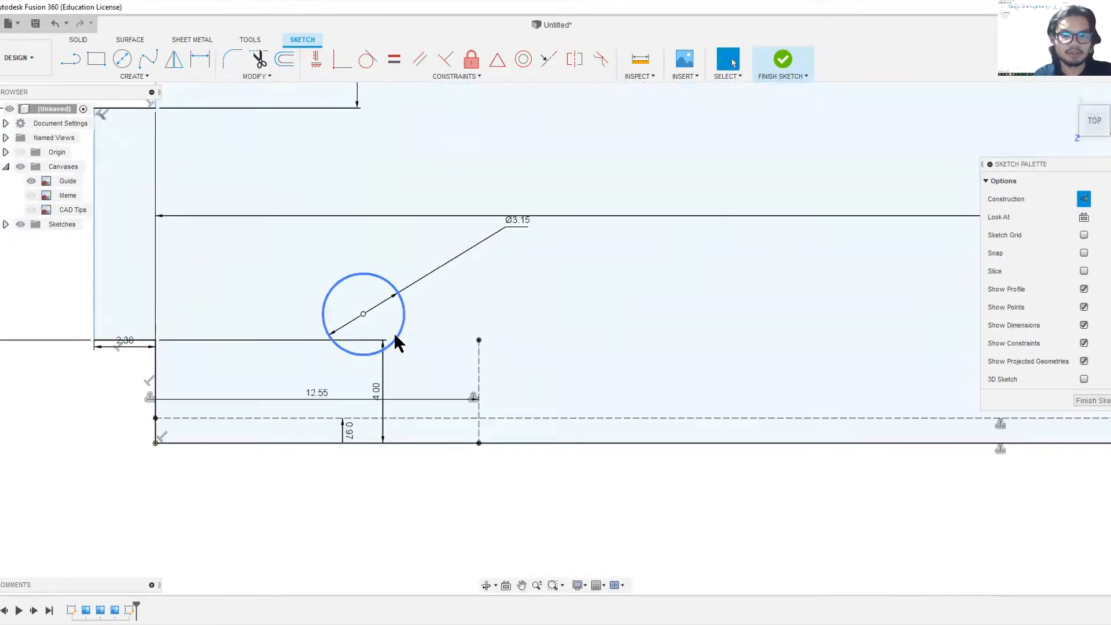
drag(393, 332, 573, 378)
drag(519, 443, 213, 415)
middle_drag(521, 359, 422, 377)
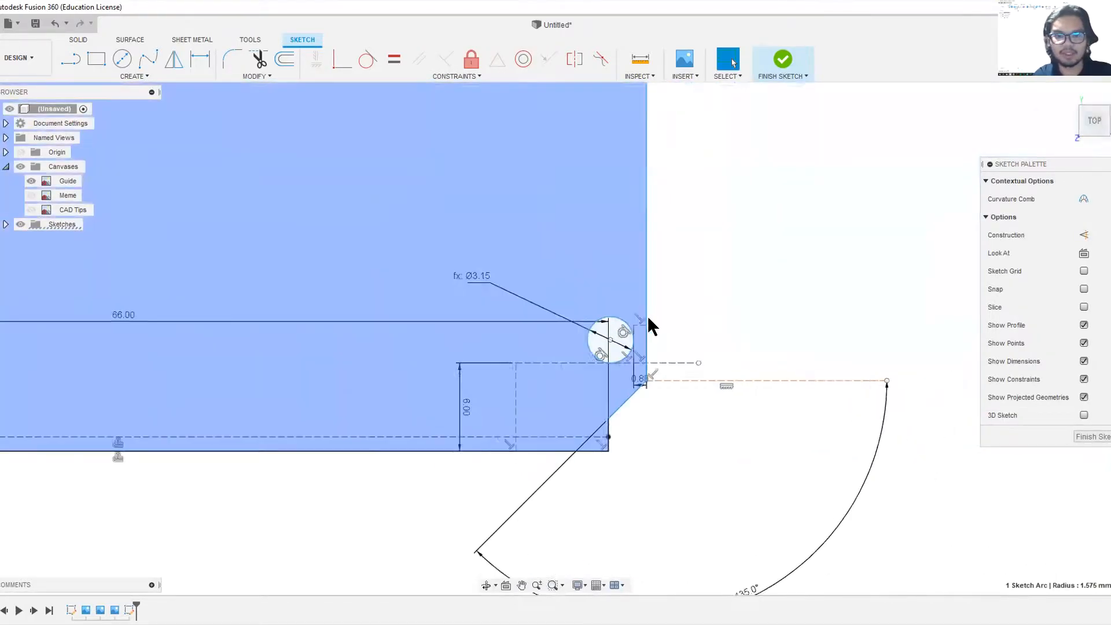
scroll(644, 316, up, 5)
scroll(639, 335, down, 3)
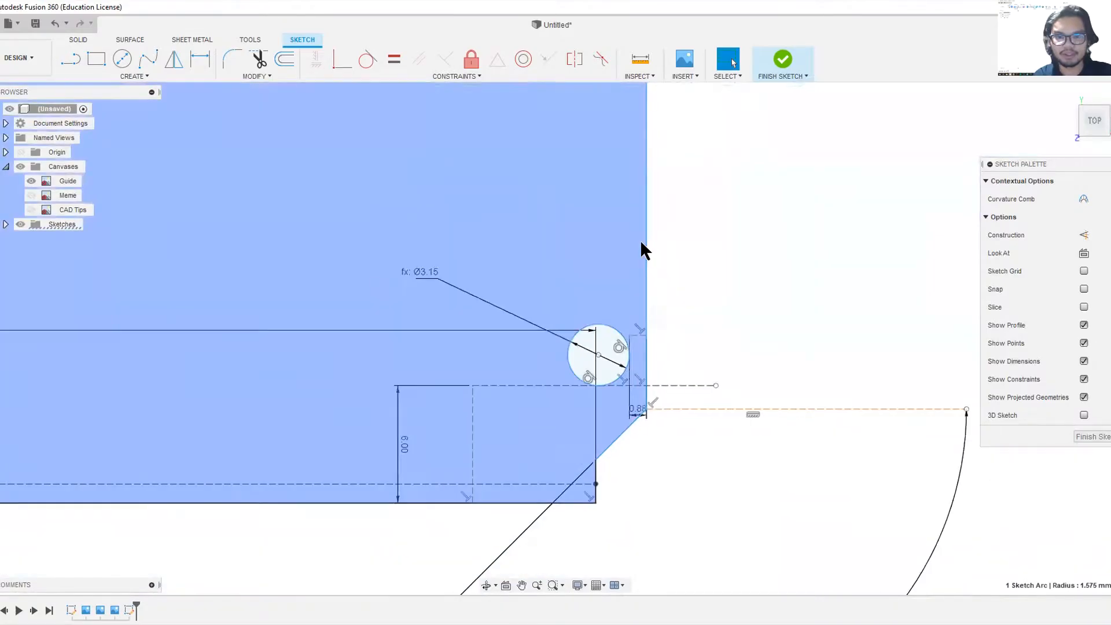
scroll(642, 260, up, 4)
scroll(389, 338, down, 3)
mouse_move(24, 414)
middle_down()
mouse_move(747, 298)
mouse_move(1080, 279)
middle_up()
- Make the lower-left circle tangent to the vertical 12.55 mm line and the horizontal 0.97 mm line
drag(477, 346, 467, 350)
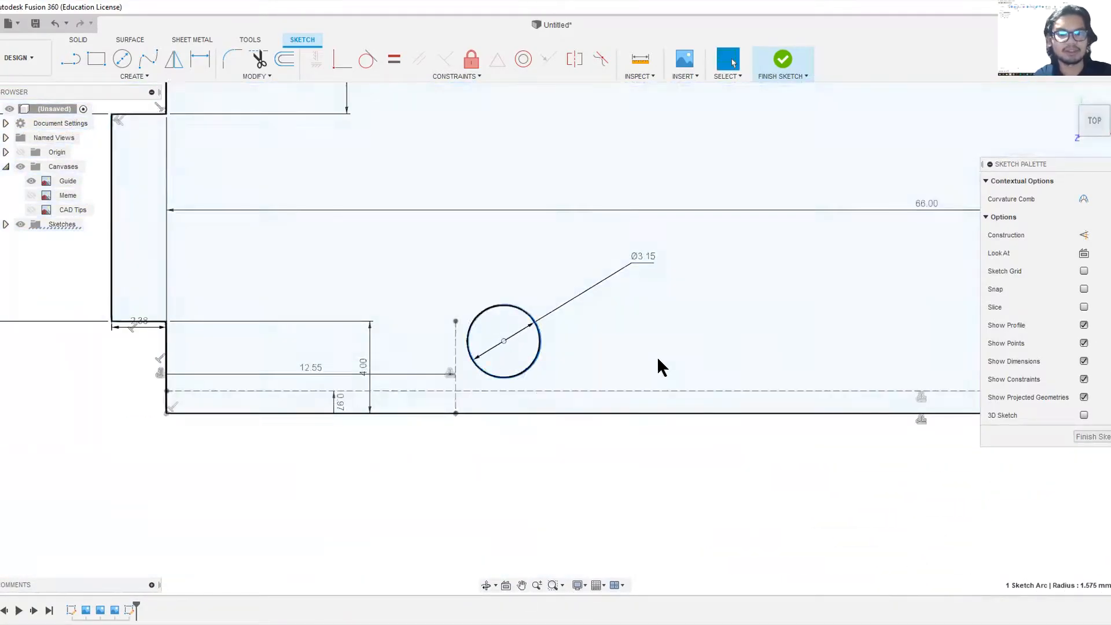
scroll(658, 357, up, 4)
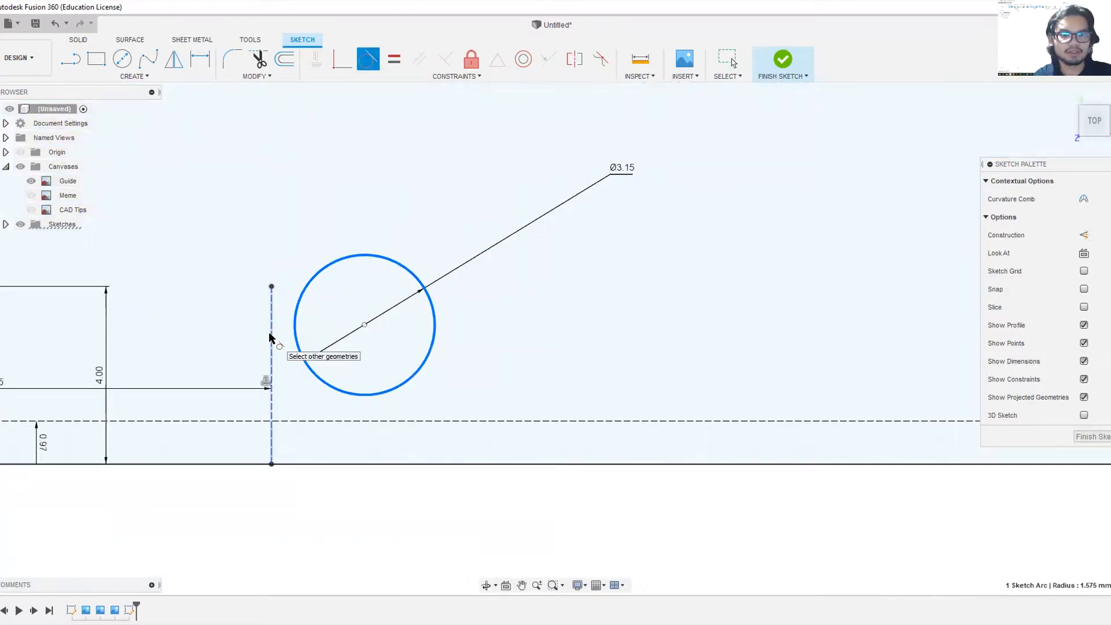
click(270, 333)
click(336, 394)
click(334, 420)
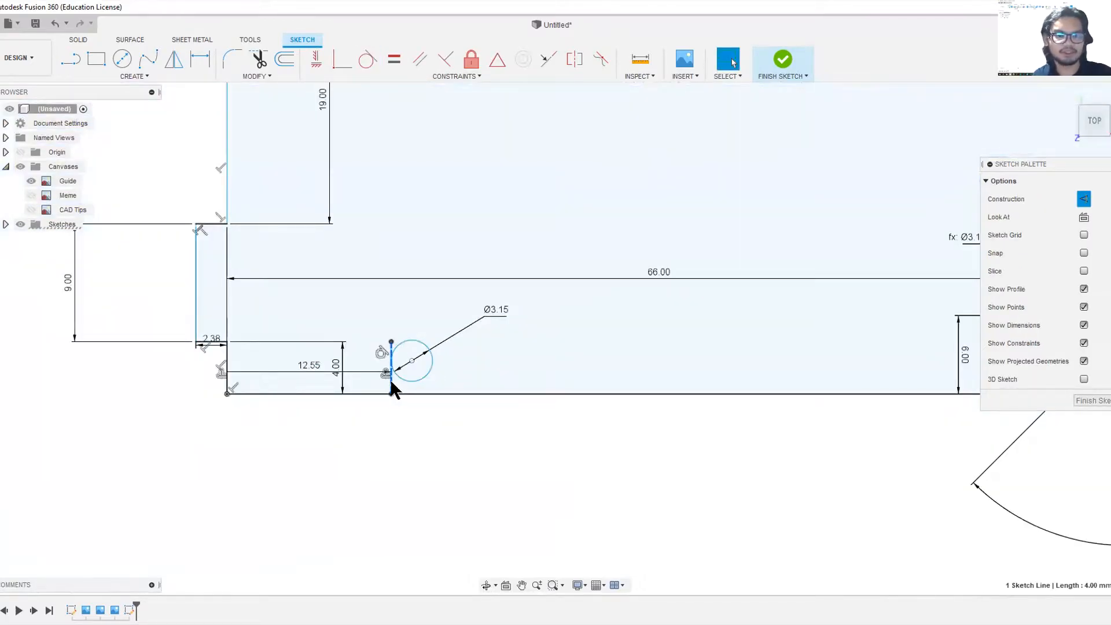
- Delete the construction lines that locate the two lower mounting holes and the 1.25 mm line above the upper-left hole
scroll(390, 380, down, 5)
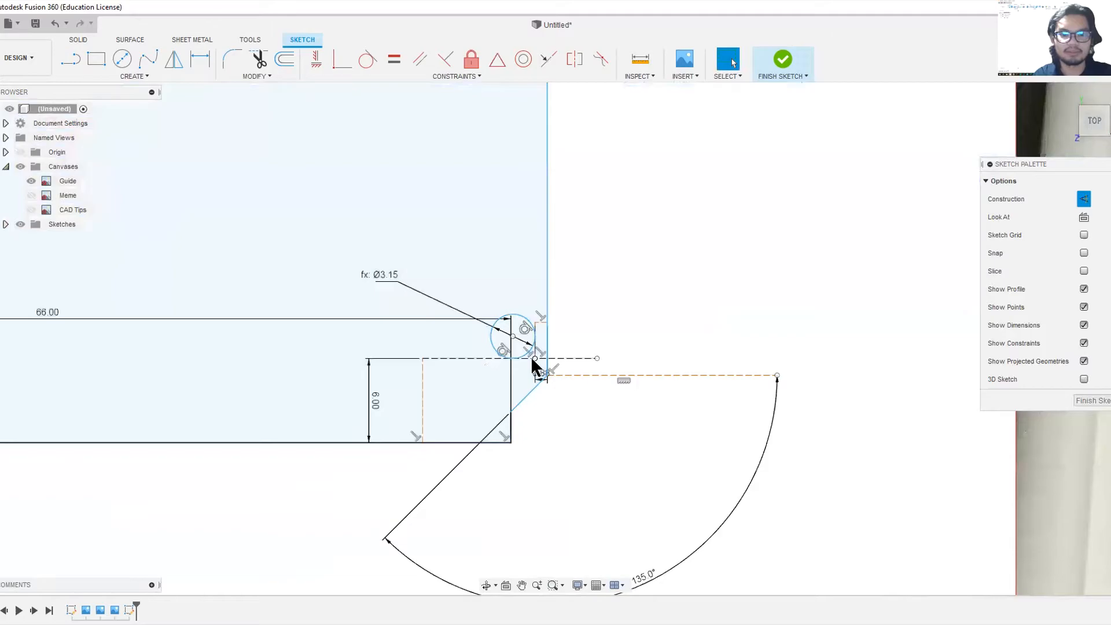
scroll(530, 356, up, 3)
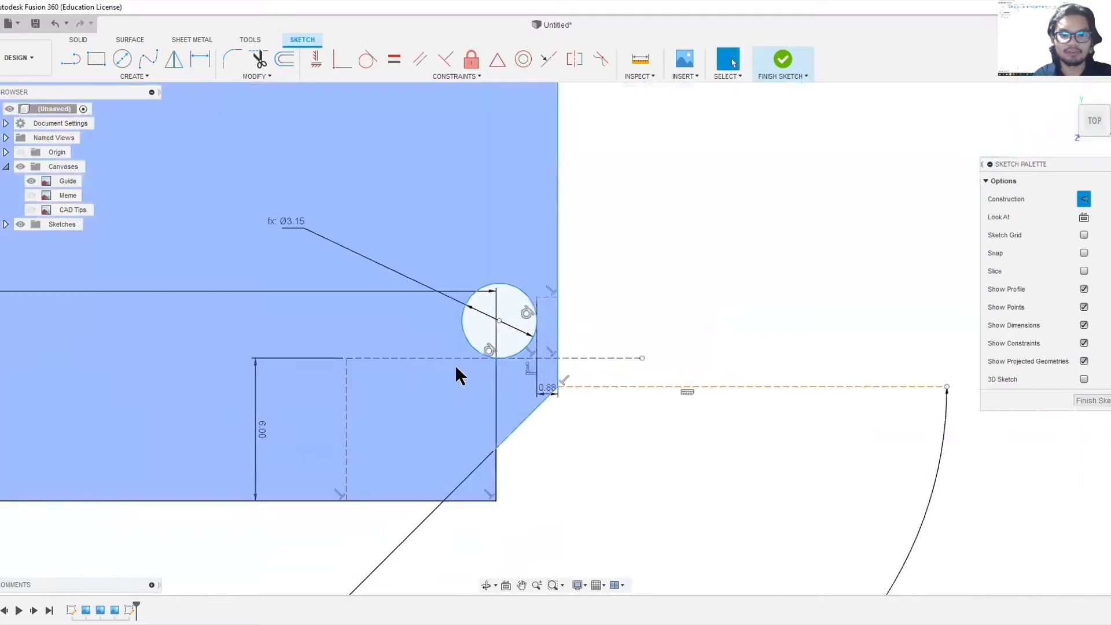
click(454, 357)
key(Delete)
click(346, 405)
key(Delete)
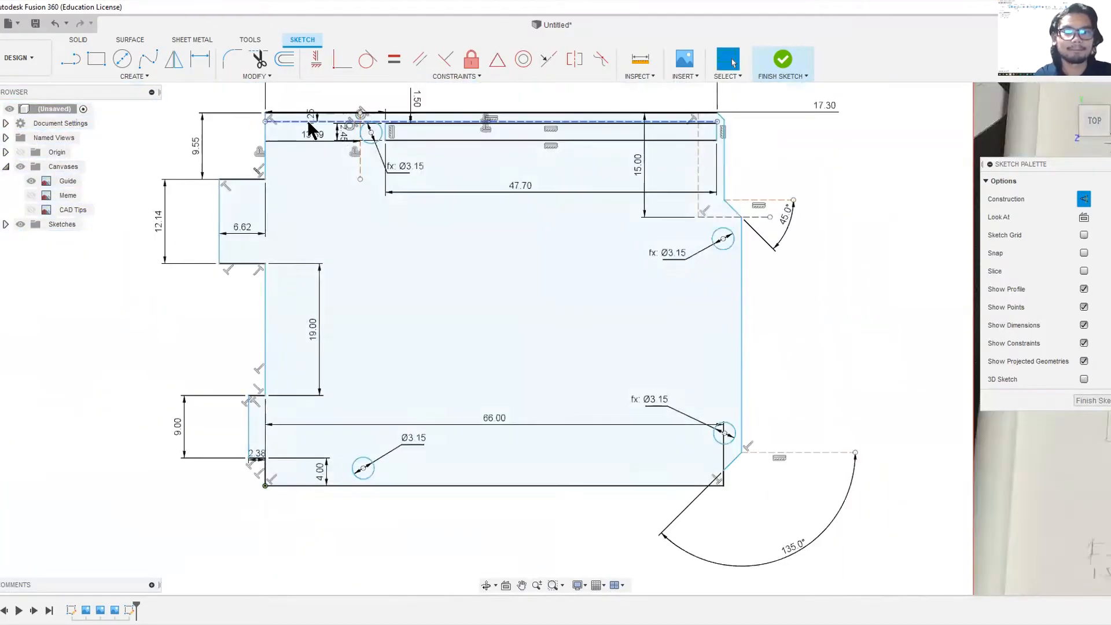
click(310, 122)
key(Delete)
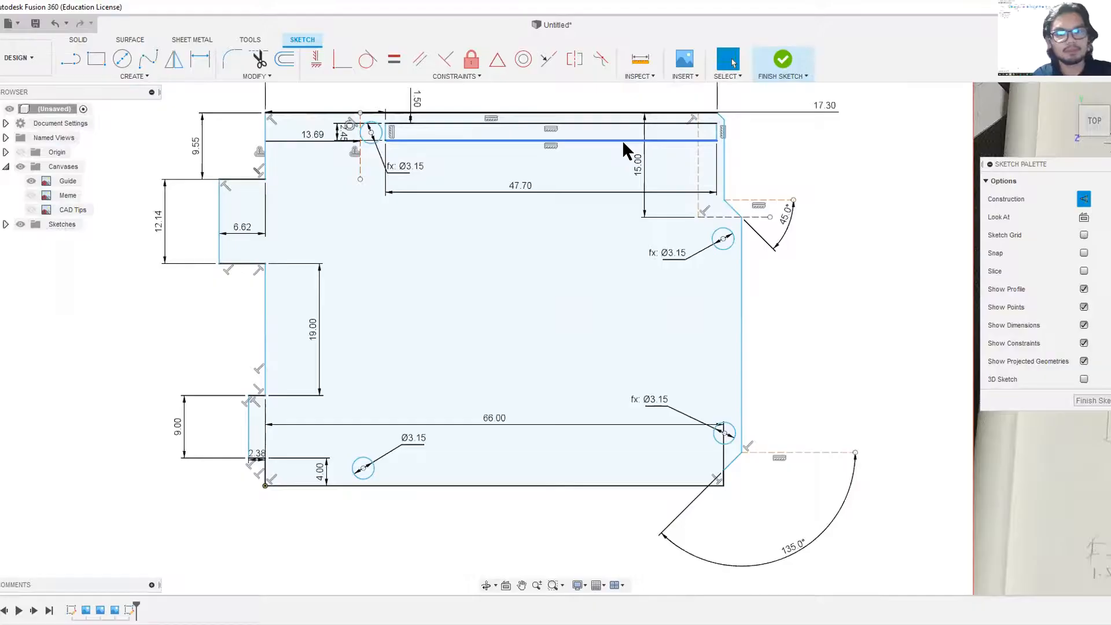
- Delete the 15 mm construction line and the 45° reference line beside the upper-right chamfer
scroll(718, 225, up, 3)
click(719, 228)
key(Delete)
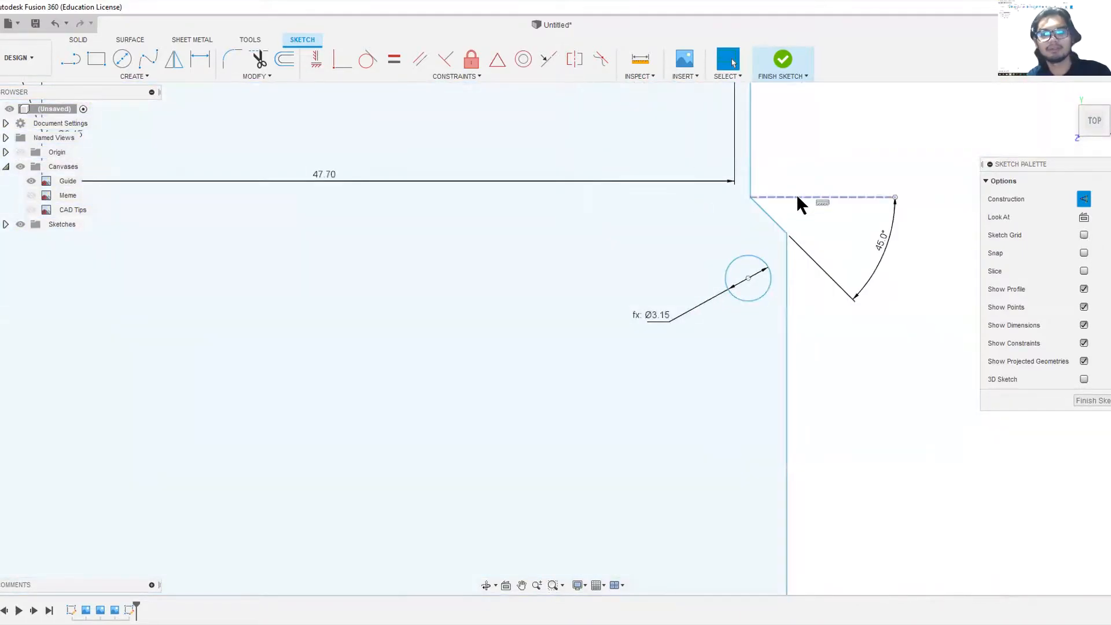
click(797, 198)
key(Delete)
scroll(752, 191, down, 3)
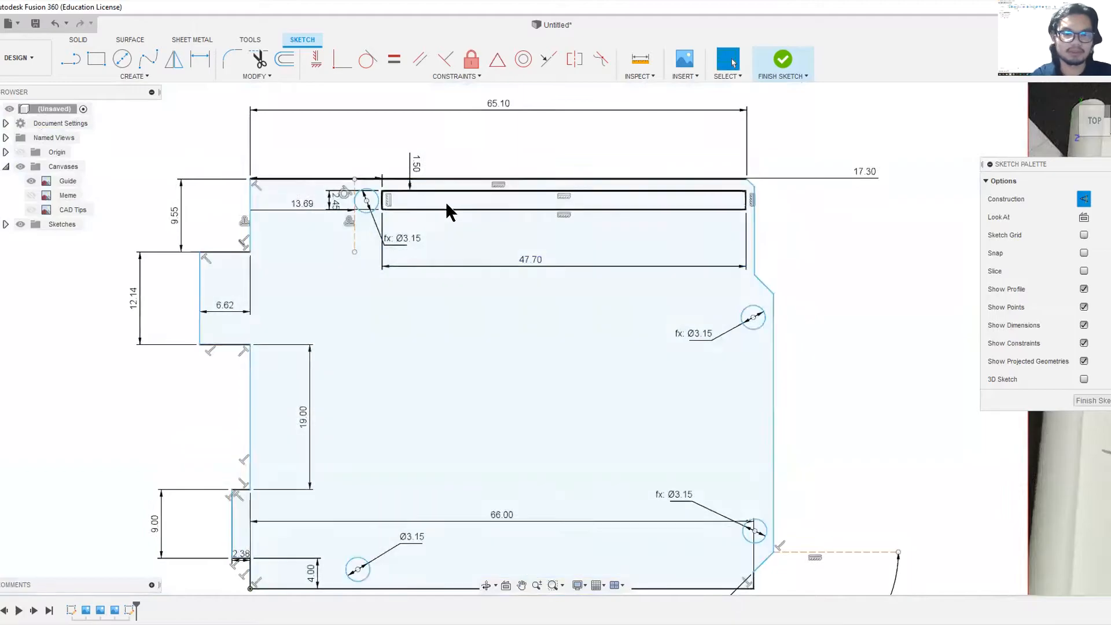
- Delete the 13.69 mm construction line at the upper-left hole and the 135° reference line at the lower-right chamfer
click(355, 234)
key(Delete)
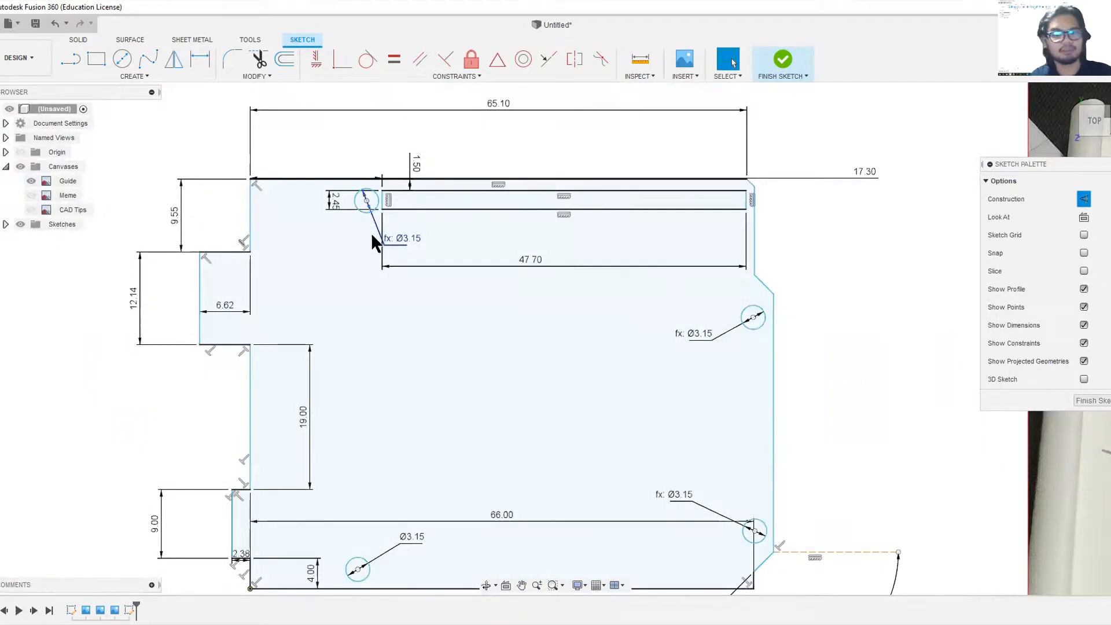
middle_drag(815, 549, 617, 342)
scroll(616, 341, up, 1)
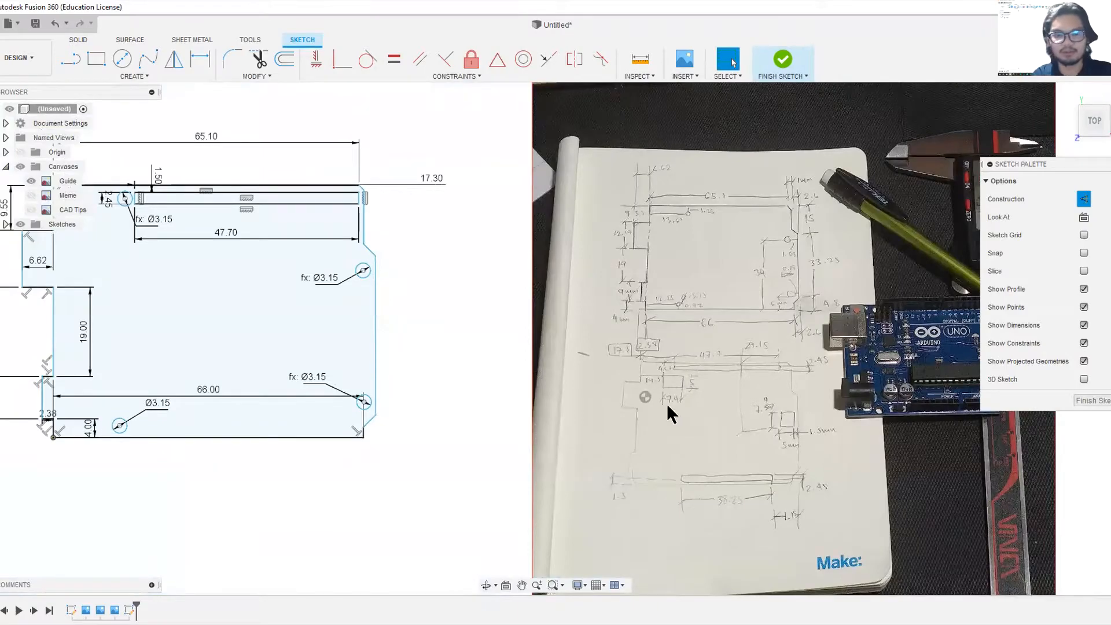
mouse_move(422, 276)
middle_down()
mouse_move(542, 307)
mouse_move(722, 305)
middle_up()
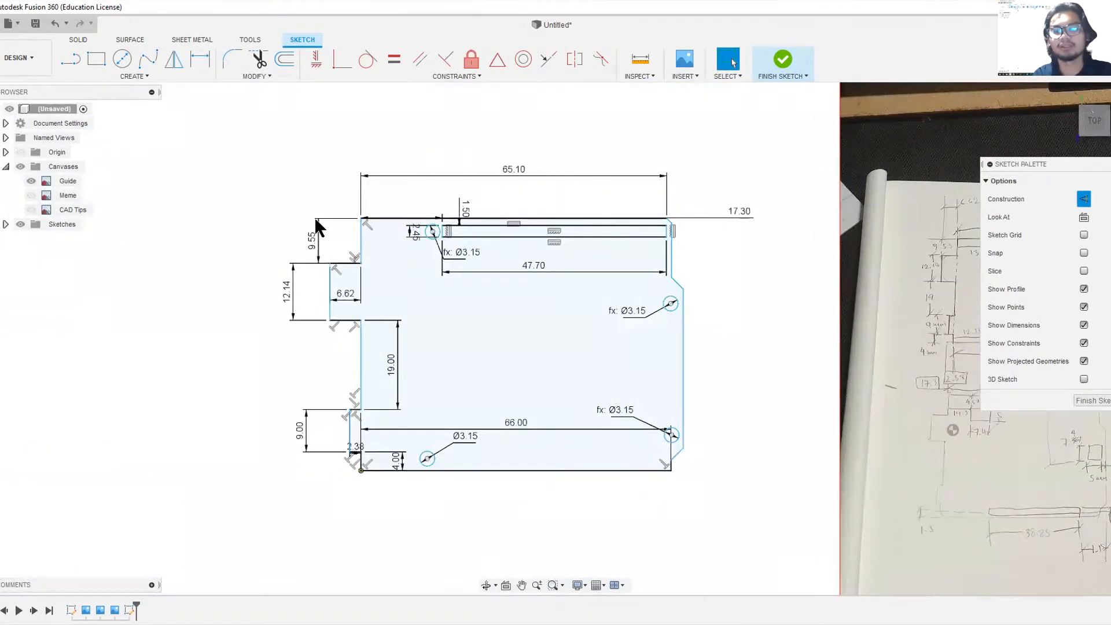
middle_drag(675, 298, 435, 289)
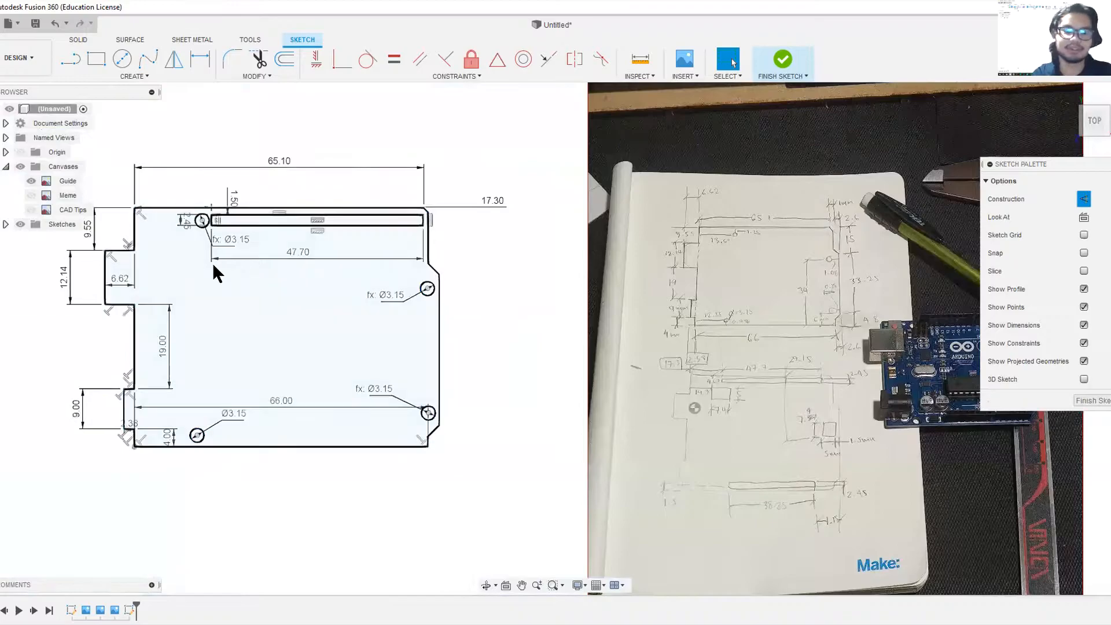
middle_drag(252, 253, 332, 258)
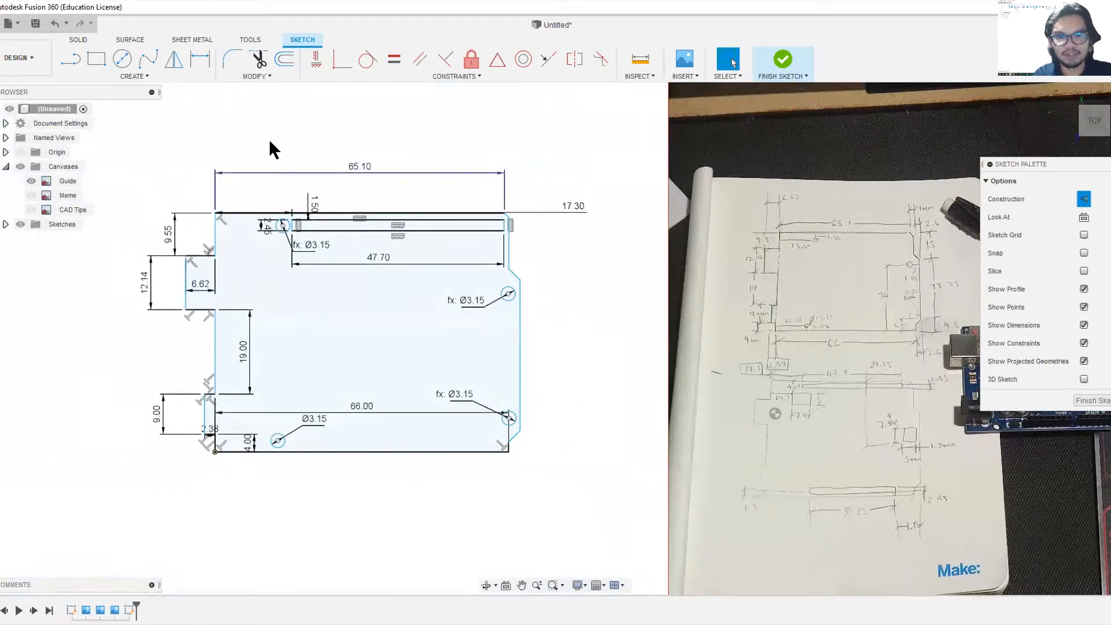
middle_drag(182, 151, 319, 169)
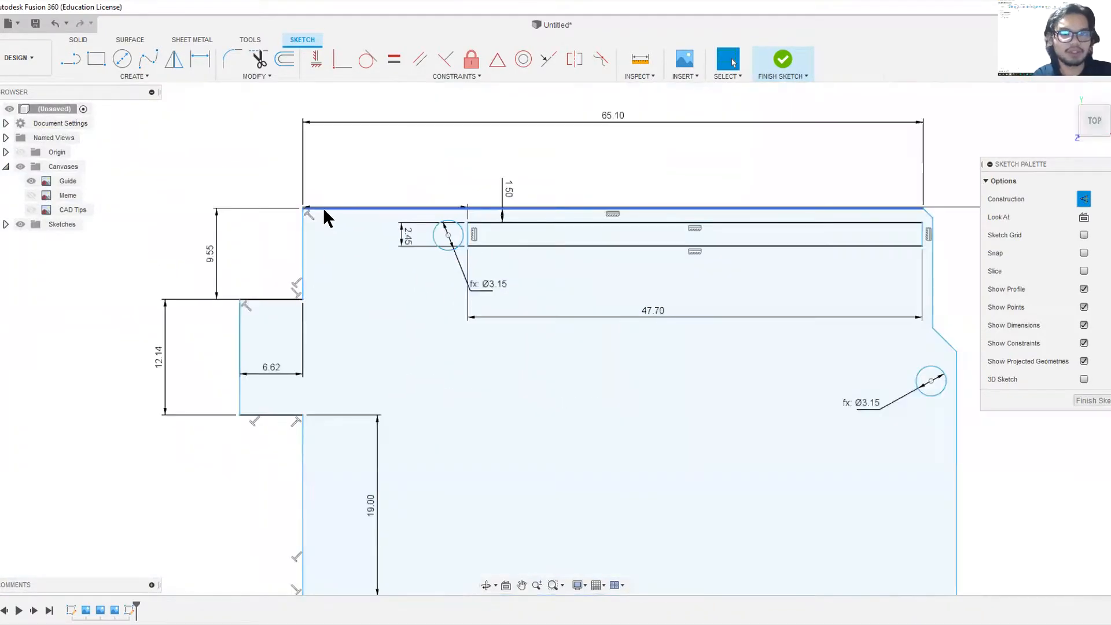
scroll(299, 212, down, 3)
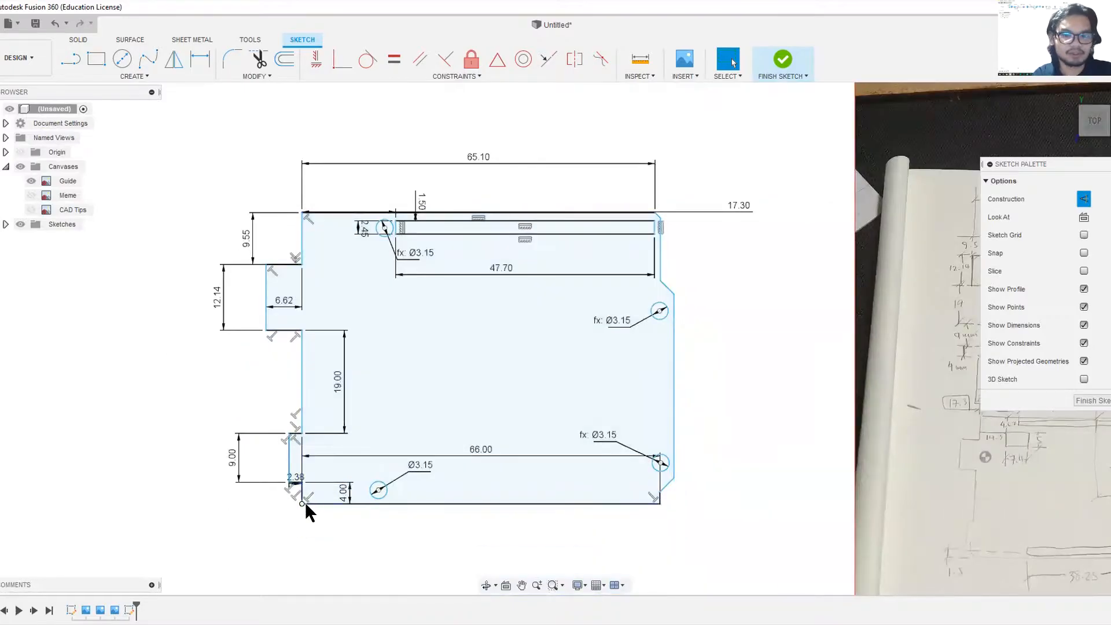
mouse_move(301, 381)
mouse_down()
mouse_move(325, 378)
mouse_move(290, 379)
mouse_move(360, 378)
mouse_move(315, 374)
mouse_up()
scroll(398, 382, down, 3)
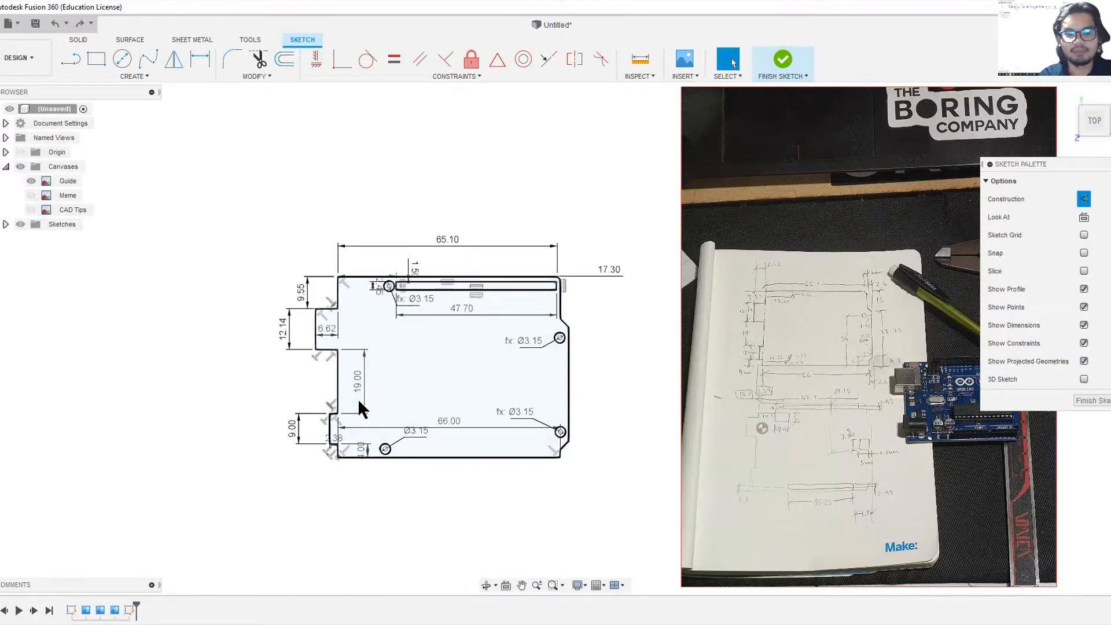
- Try setting the vertical distance between the two left-side connector tabs to 18 mm, and undo the change
scroll(357, 390, up, 3)
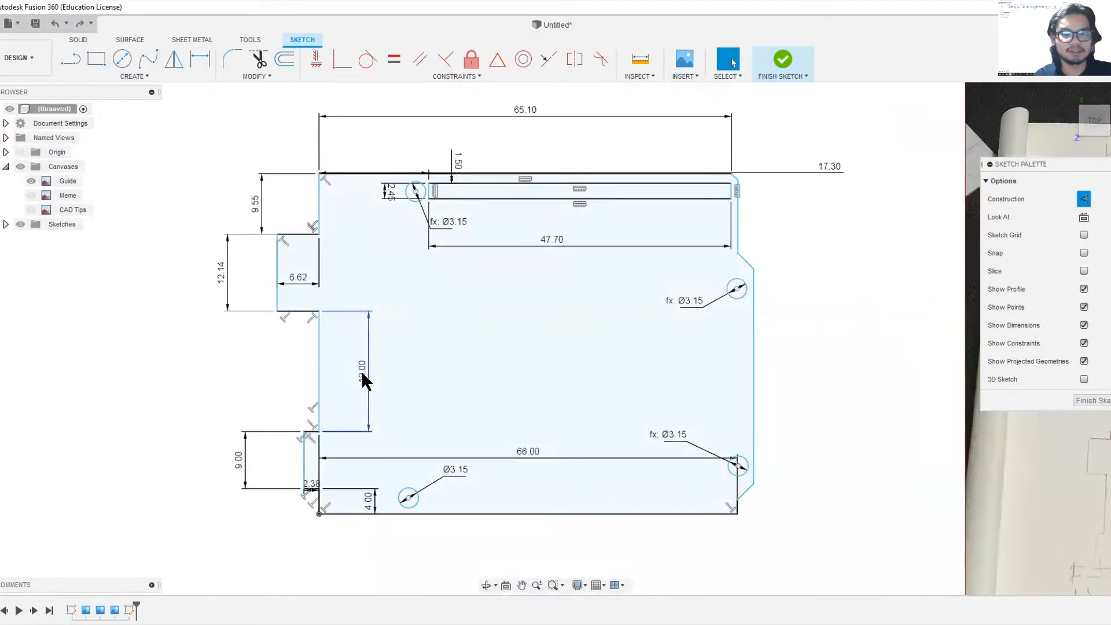
click(361, 371)
text(18)
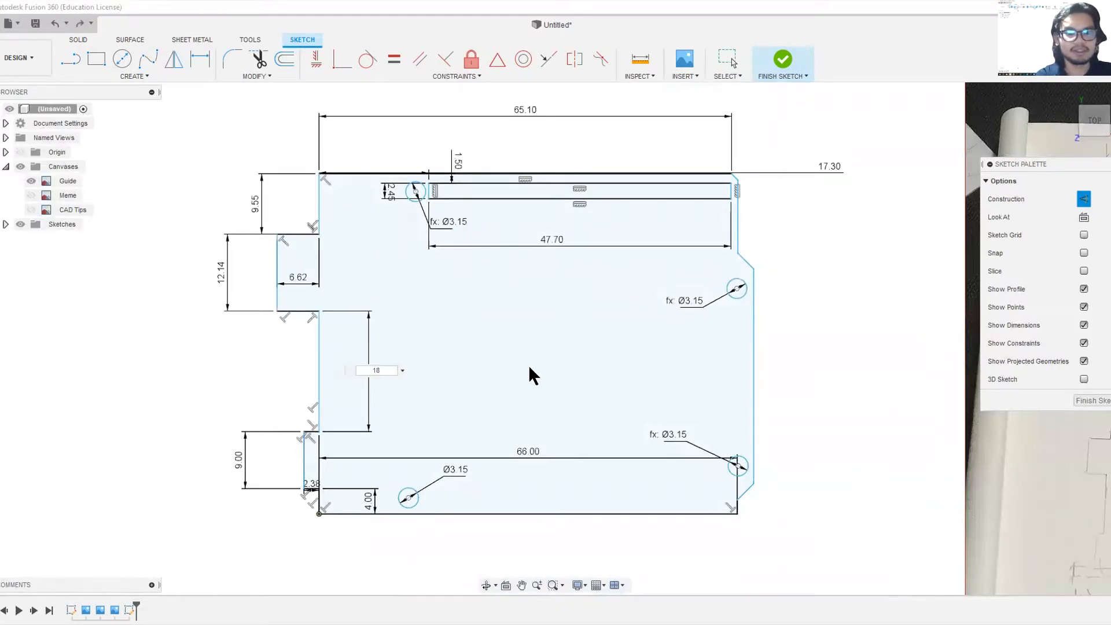
key(Return)
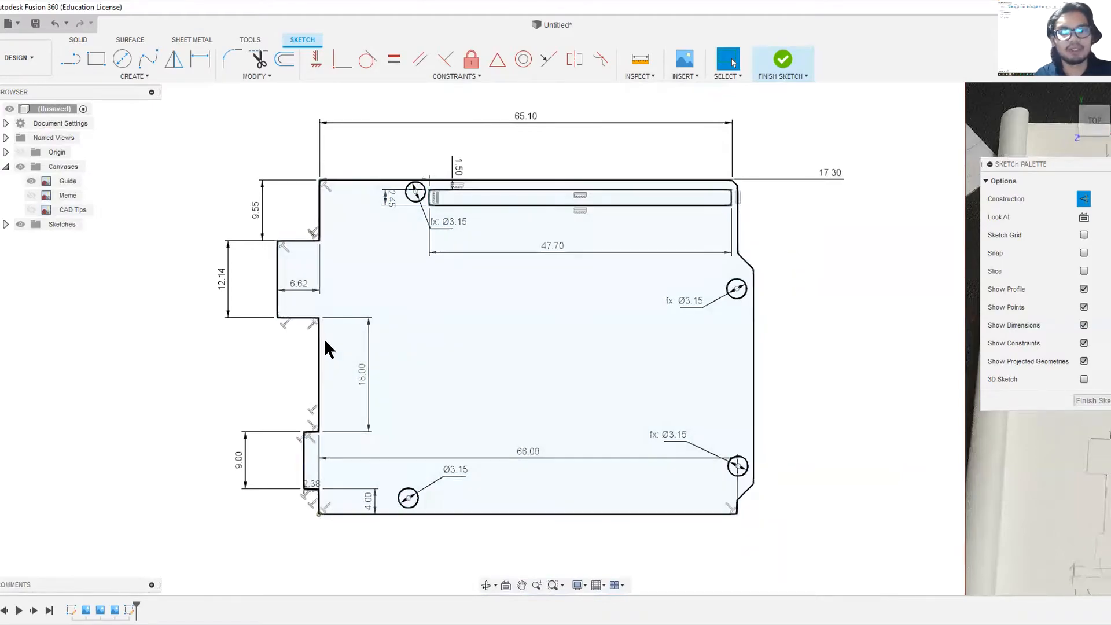
key(ctrl+z)
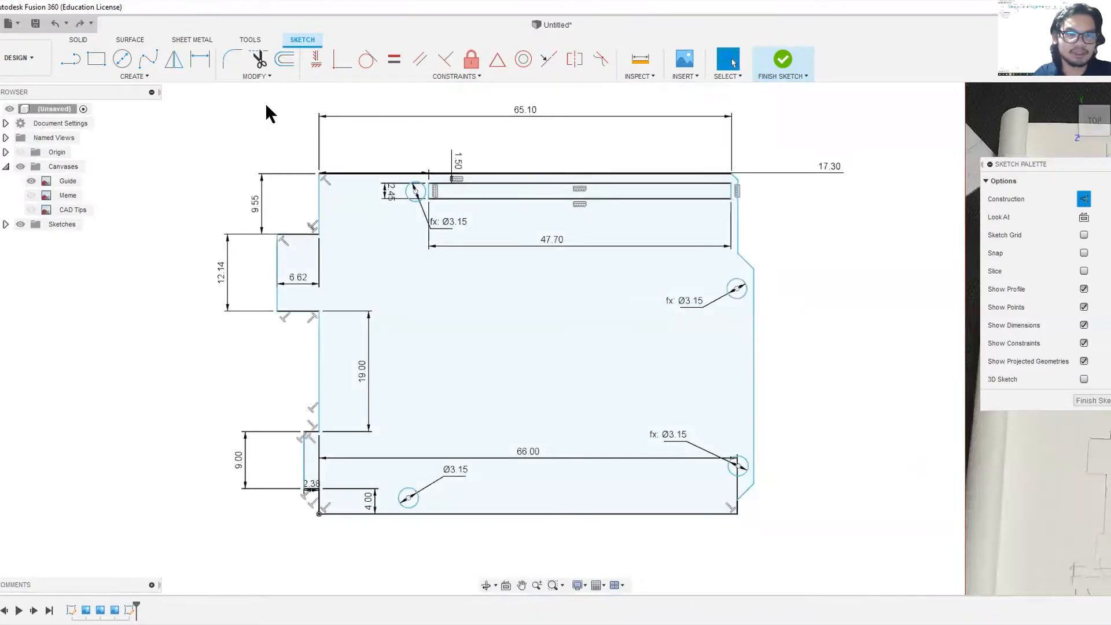
- Examine the lower drawing on the Guide canvas for the sizes and offsets of the two small component cutouts
scroll(336, 210, down, 4)
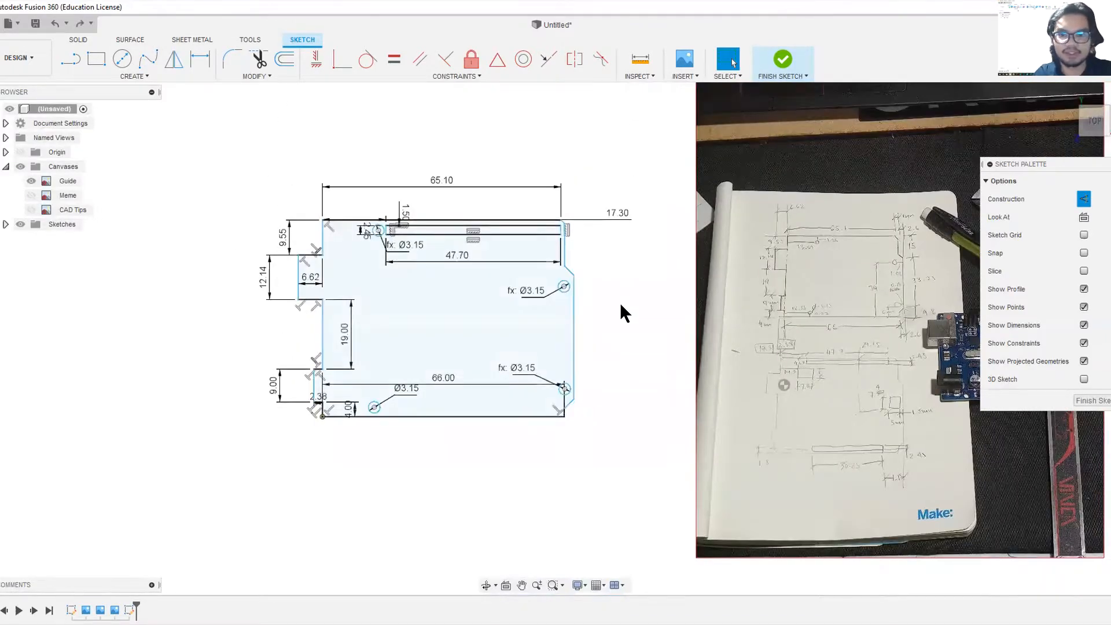
scroll(844, 405, up, 4)
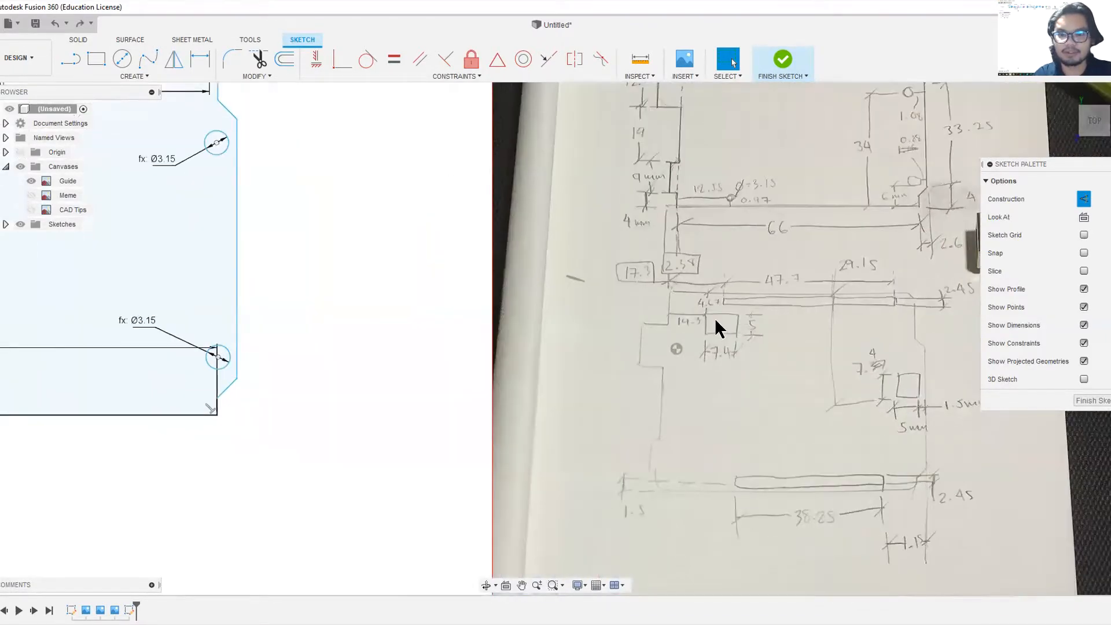
scroll(721, 318, down, 2)
scroll(959, 446, down, 2)
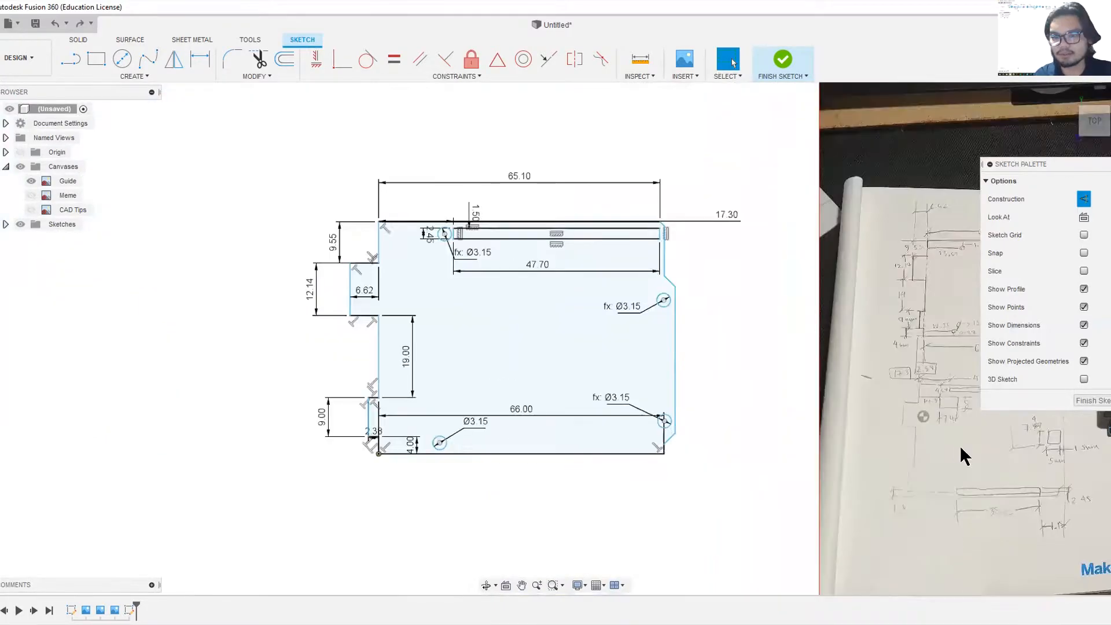
scroll(1054, 495, up, 3)
middle_drag(1014, 475, 862, 470)
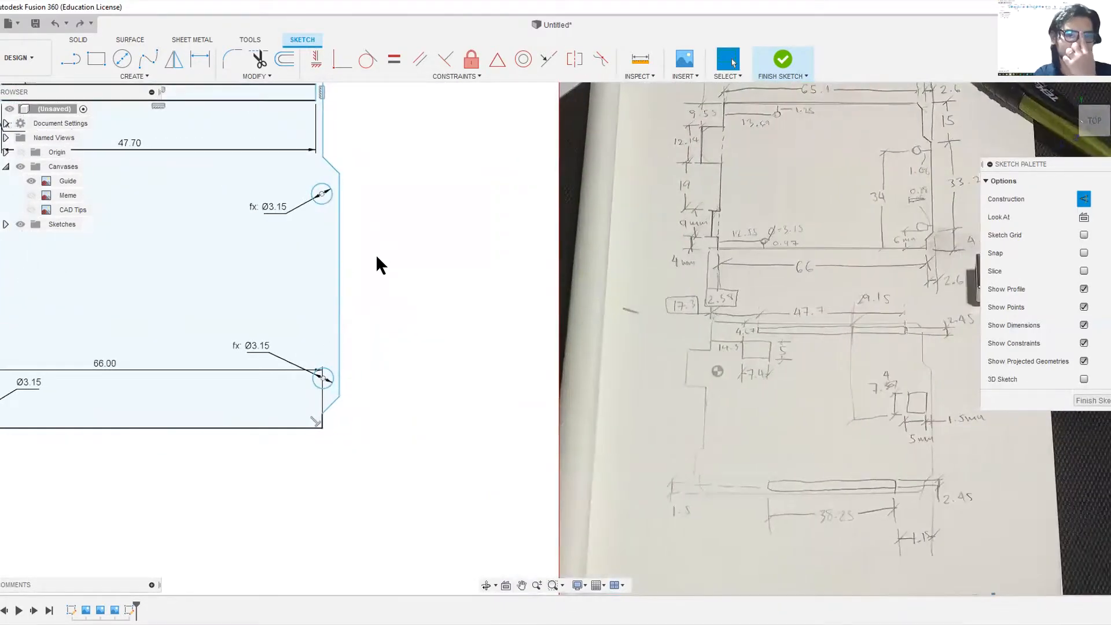
middle_drag(375, 259, 720, 295)
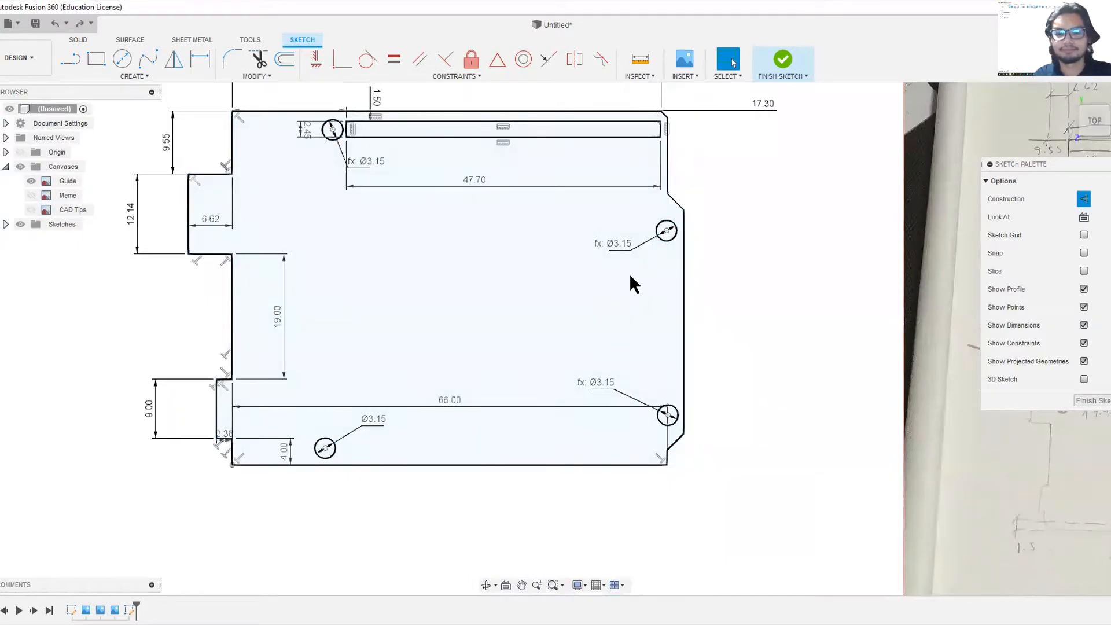
scroll(677, 497, down, 4)
middle_drag(699, 499, 359, 487)
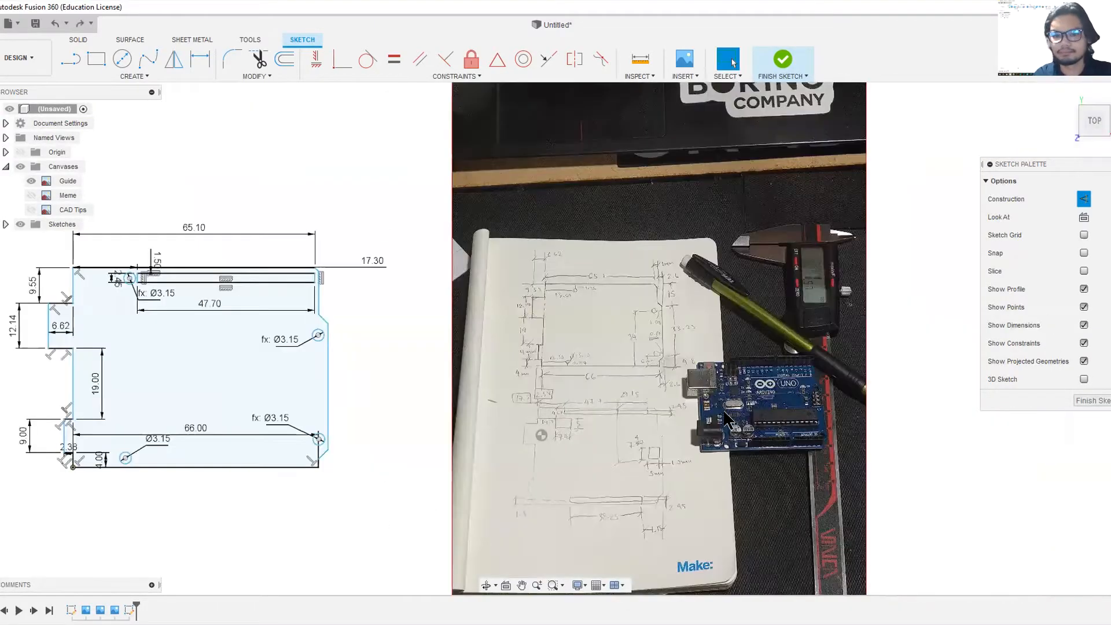
- Draw two small rectangles inside the board outline, one below the upper-left hole and one near the lower-right hole
scroll(231, 429, up, 2)
middle_drag(186, 405, 341, 372)
mouse_move(541, 396)
middle_down()
mouse_move(572, 389)
mouse_move(335, 405)
mouse_move(484, 380)
mouse_move(371, 371)
middle_up()
scroll(484, 380, up, 2)
key(r)
mouse_move(282, 335)
middle_down()
mouse_move(732, 341)
mouse_move(629, 385)
middle_up()
click(406, 177)
click(464, 210)
click(699, 346)
click(740, 395)
key(Escape)
- Convert both small rectangles from construction lines to normal sketch geometry
double_click(628, 387)
key(x)
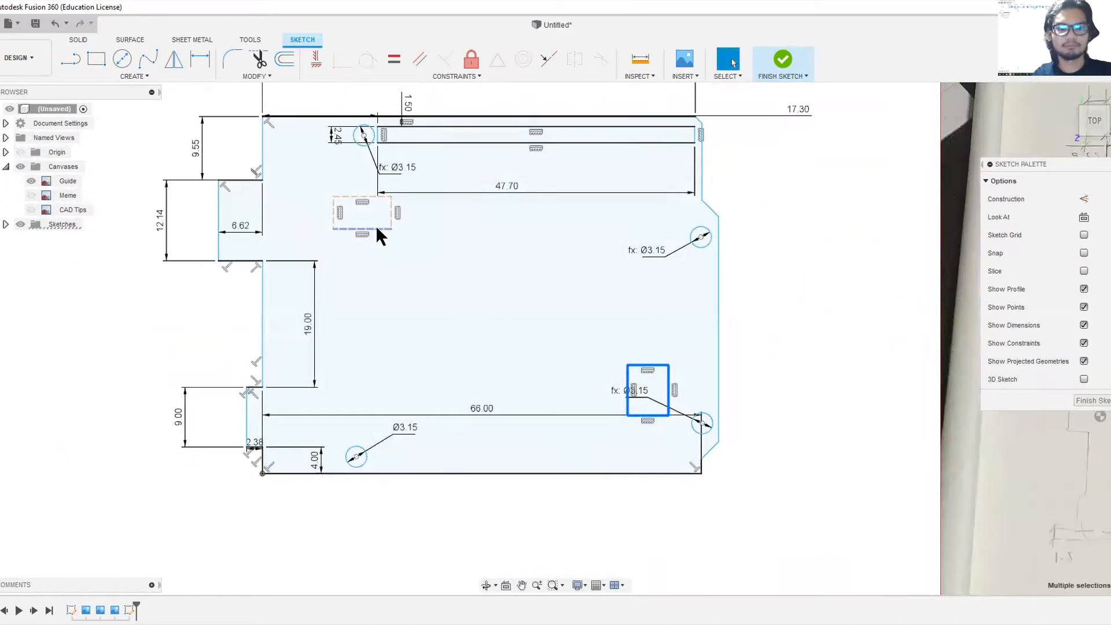
double_click(376, 228)
key(x)
- Dimension the upper-left small rectangle to 7.4 mm wide and 5 mm high
key(d)
click(378, 229)
middle_drag(272, 361, 87, 435)
scroll(87, 434, down, 1)
text(7.4)
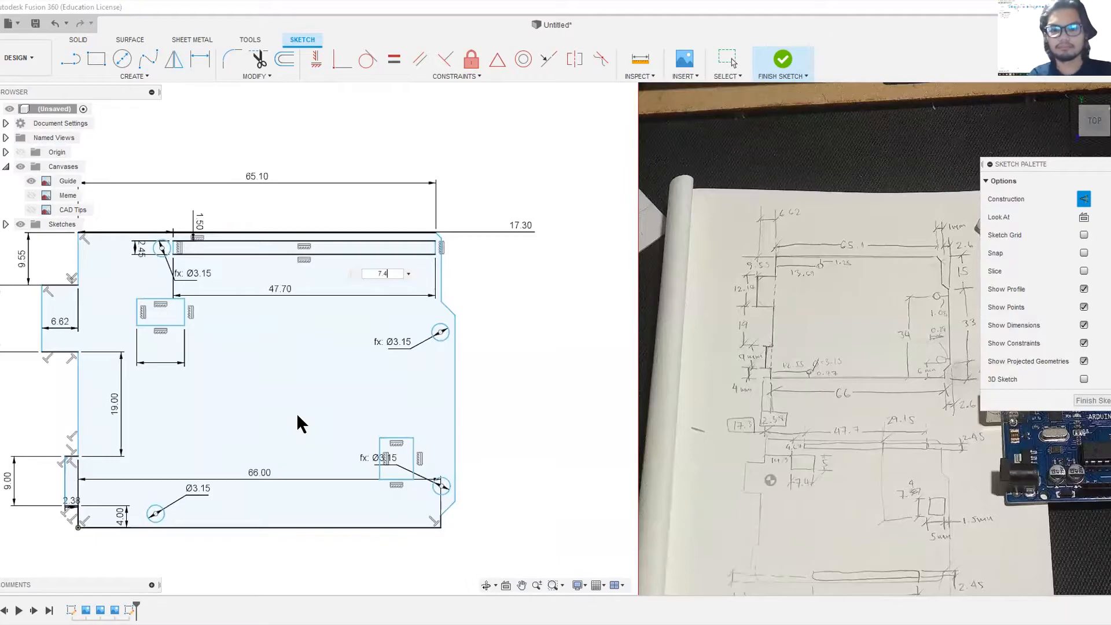
key(Return)
click(144, 311)
click(116, 322)
text(5)
key(Return)
- Dimension the lower-right small rectangle to 7.4 mm high and 5 mm wide
click(380, 457)
click(346, 457)
text(7.4)
key(Return)
click(406, 439)
click(399, 418)
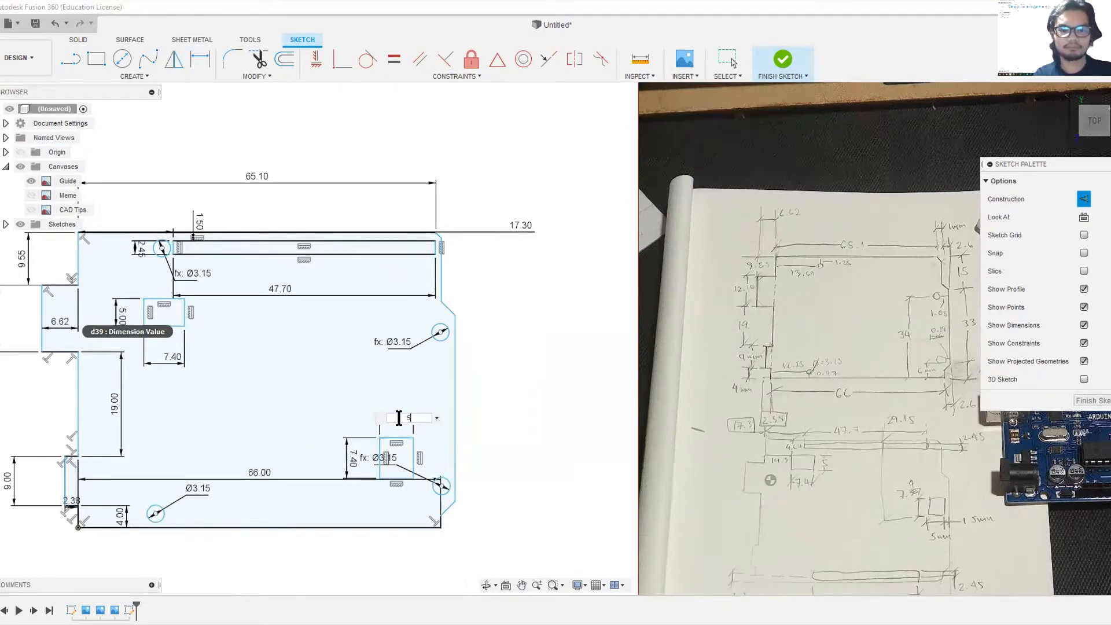
text(5)
key(Return)
middle_drag(335, 395, 437, 379)
scroll(436, 380, down, 1)
key(Escape)
- Set the gap between the lower-right rectangle's right side and the board's right edge to 1.5 mm
scroll(563, 461, up, 2)
middle_drag(563, 461, 456, 386)
key(d)
click(321, 349)
click(376, 336)
click(355, 298)
text(1.5)
key(Return)
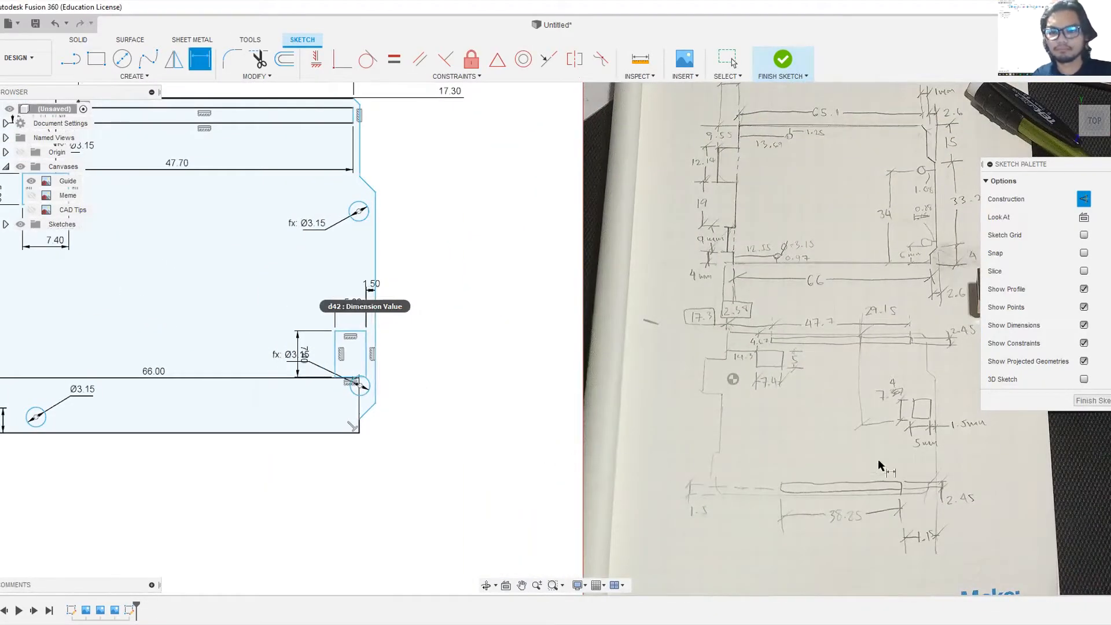
- Set the distance from the board's top edge to the bottom side of the 5 mm wide rectangle to 29.15 mm
mouse_move(800, 383)
middle_down()
mouse_move(793, 392)
mouse_move(982, 419)
mouse_move(779, 452)
mouse_move(769, 507)
mouse_move(719, 442)
mouse_move(709, 450)
middle_up()
click(531, 413)
click(522, 135)
click(638, 298)
scroll(730, 360, down, 2)
scroll(991, 437, up, 3)
scroll(708, 440, down, 1)
mouse_move(702, 368)
middle_down()
mouse_move(526, 439)
mouse_move(542, 421)
mouse_move(787, 364)
middle_up()
text(29.15)
key(Return)
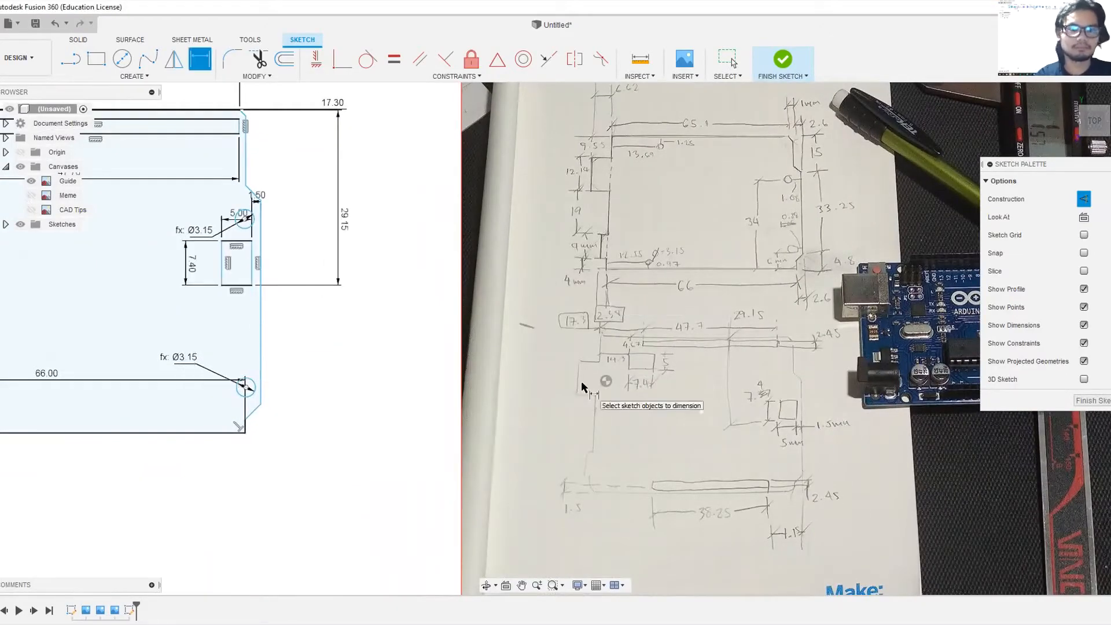
scroll(581, 381, down, 2)
scroll(810, 353, up, 5)
scroll(742, 347, down, 4)
mouse_move(181, 364)
middle_down()
mouse_move(705, 425)
mouse_move(241, 394)
middle_up()
mouse_move(492, 392)
middle_down()
mouse_move(114, 335)
mouse_move(521, 341)
middle_up()
click(352, 270)
click(307, 263)
key(Escape)
- Dimension the vertical distance from the board's upper edge to the 7.40 by 5.00 mm rectangle as 4.67 mm
key(d)
scroll(249, 406, up, 4)
middle_drag(949, 405, 381, 422)
scroll(283, 431, up, 1)
scroll(277, 419, down, 4)
middle_drag(166, 417, 625, 394)
scroll(578, 376, up, 3)
click(560, 368)
click(480, 277)
click(473, 320)
text(4.67)
key(Return)
- Sketch a 38.25 by 2.45 mm rectangle near the board's lower edge for the second header strip
scroll(582, 324, down, 3)
scroll(347, 370, up, 4)
mouse_move(926, 347)
middle_down()
mouse_move(260, 359)
mouse_move(862, 351)
mouse_move(505, 273)
middle_up()
scroll(347, 370, down, 4)
scroll(592, 530, up, 2)
middle_drag(593, 529, 745, 473)
scroll(744, 473, down, 4)
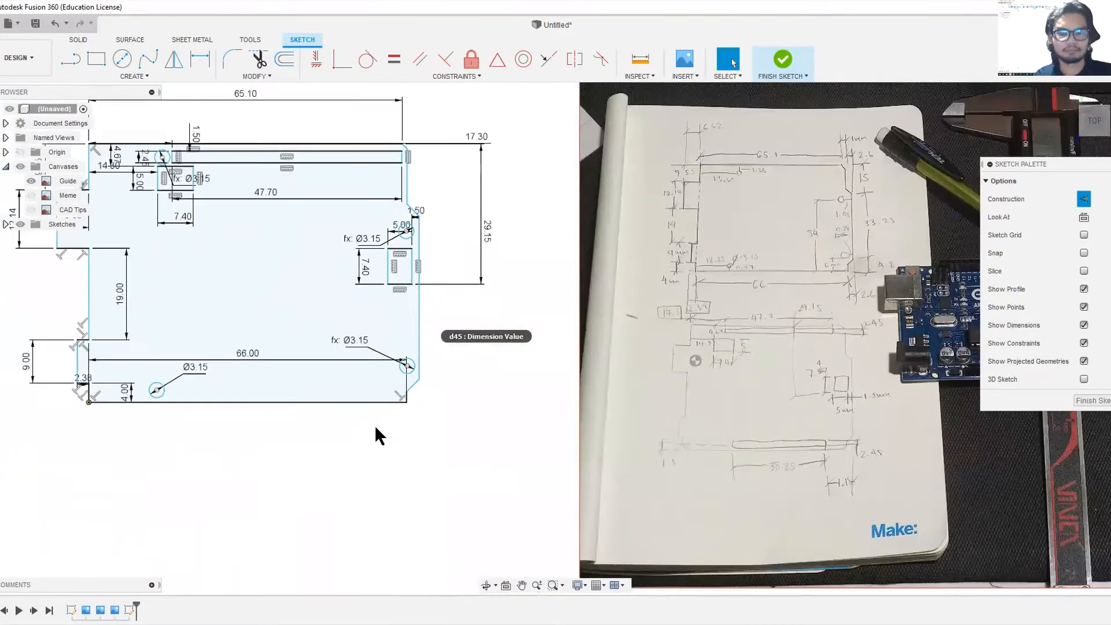
key(r)
click(205, 373)
text(38.25)
key(Tab)
text(2.45)
key(Return)
- Set the gap between the lower header rectangle and the board's bottom edge to 1.5 mm
scroll(834, 479, up, 3)
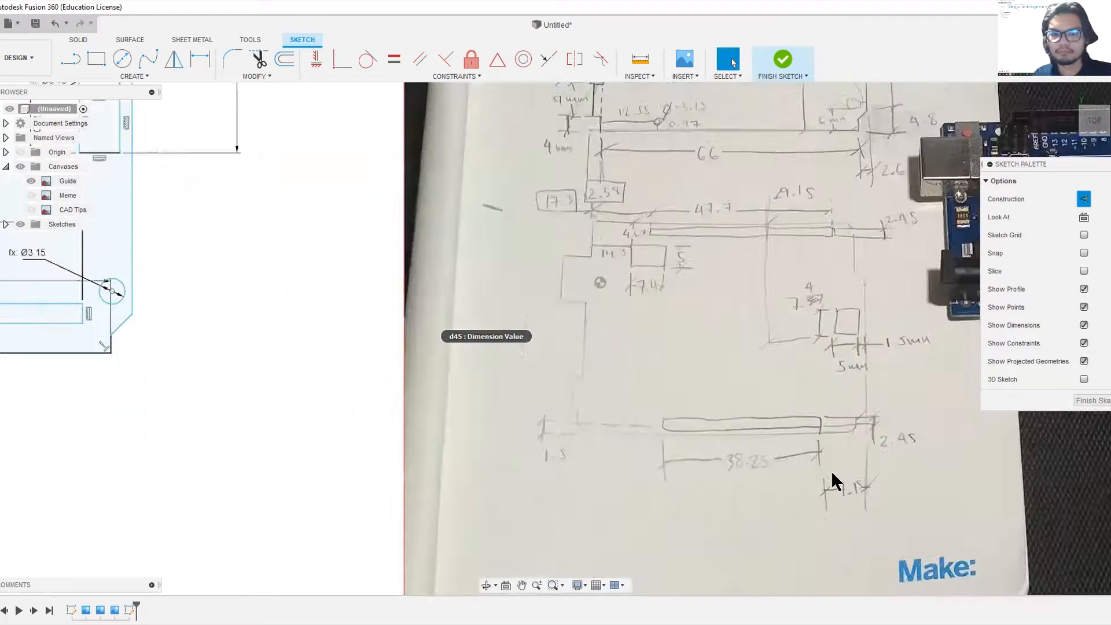
scroll(833, 480, down, 4)
scroll(398, 439, up, 3)
key(d)
click(384, 364)
click(382, 388)
click(381, 375)
text(1.5)
key(Return)
scroll(416, 373, down, 3)
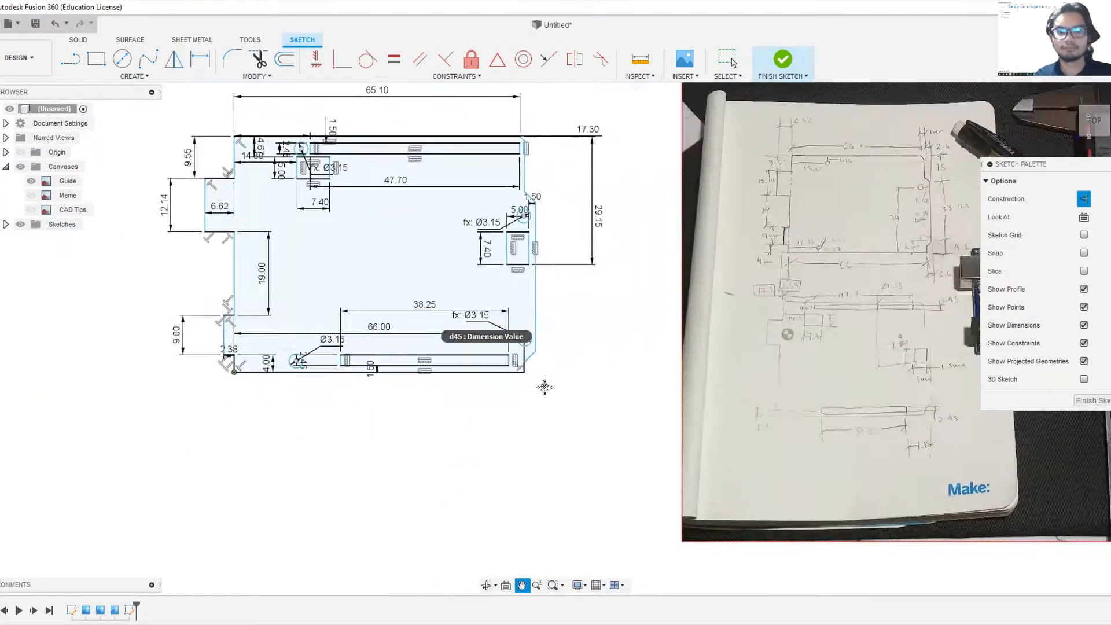
- Set the distance from the lower header rectangle's right end to the board's right edge to 1.15 mm and finish the sketch
scroll(848, 458, up, 3)
scroll(296, 419, up, 2)
mouse_move(437, 454)
middle_down()
mouse_move(307, 445)
mouse_move(637, 488)
mouse_move(839, 550)
middle_up()
scroll(278, 480, down, 3)
scroll(324, 400, up, 1)
click(309, 380)
click(338, 394)
click(318, 461)
text(1.15)
key(Return)
key(Escape)
scroll(580, 474, down, 4)
scroll(512, 470, up, 1)
middle_drag(513, 470, 651, 481)
scroll(564, 440, down, 1)
middle_drag(563, 440, 450, 397)
scroll(904, 386, up, 3)
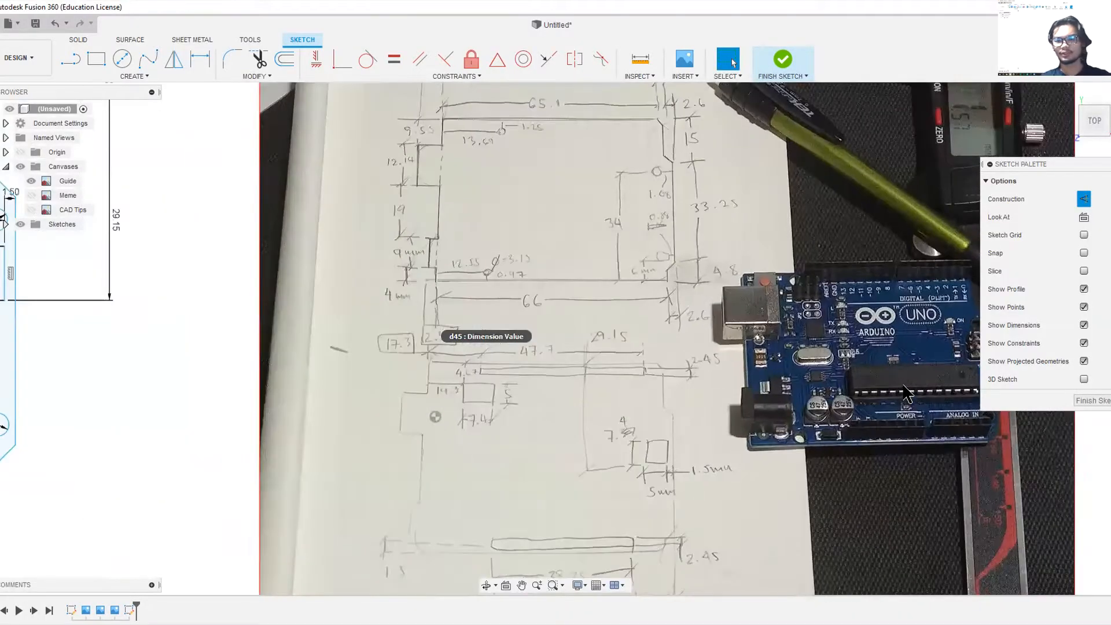
scroll(904, 391, down, 2)
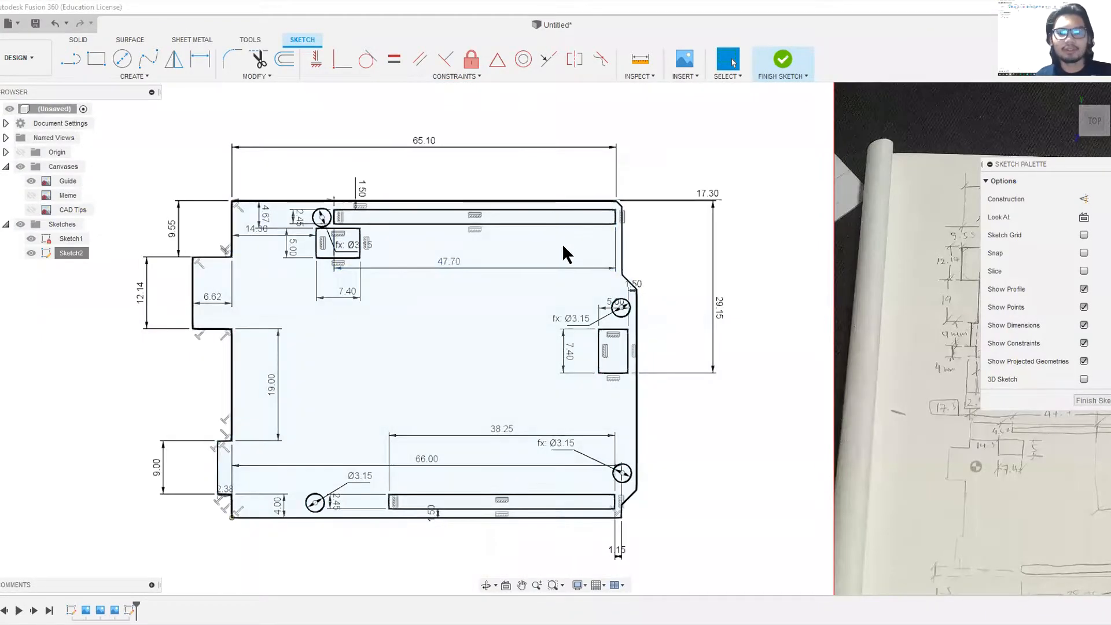
click(781, 60)
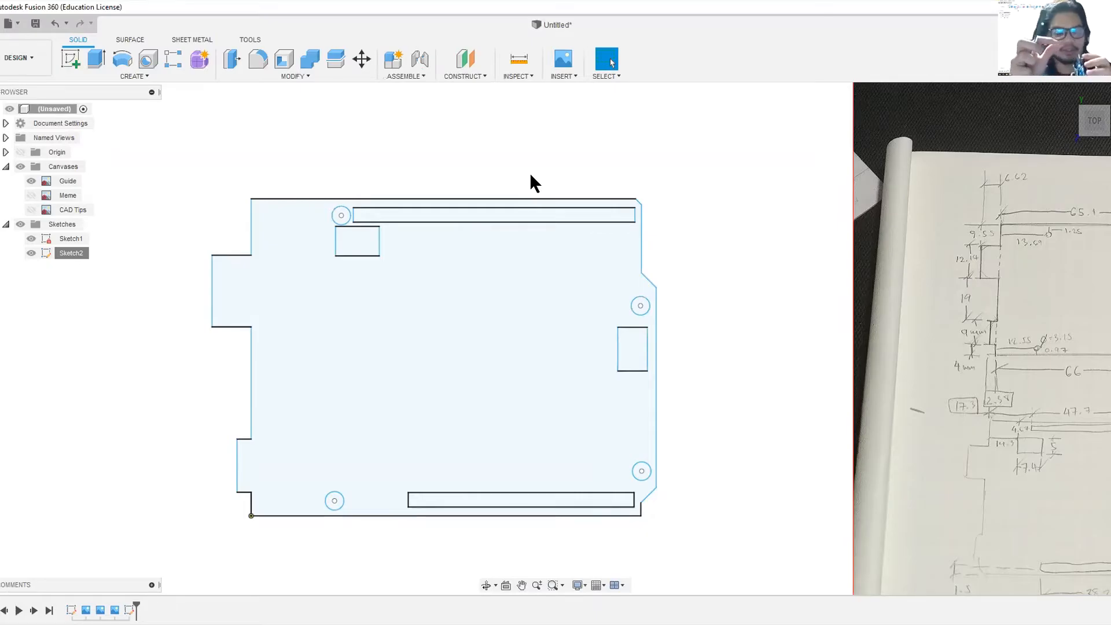
- Extrude the board profile with its four rectangles, leaving out the mounting holes, by -2 mm as a new body
click(96, 58)
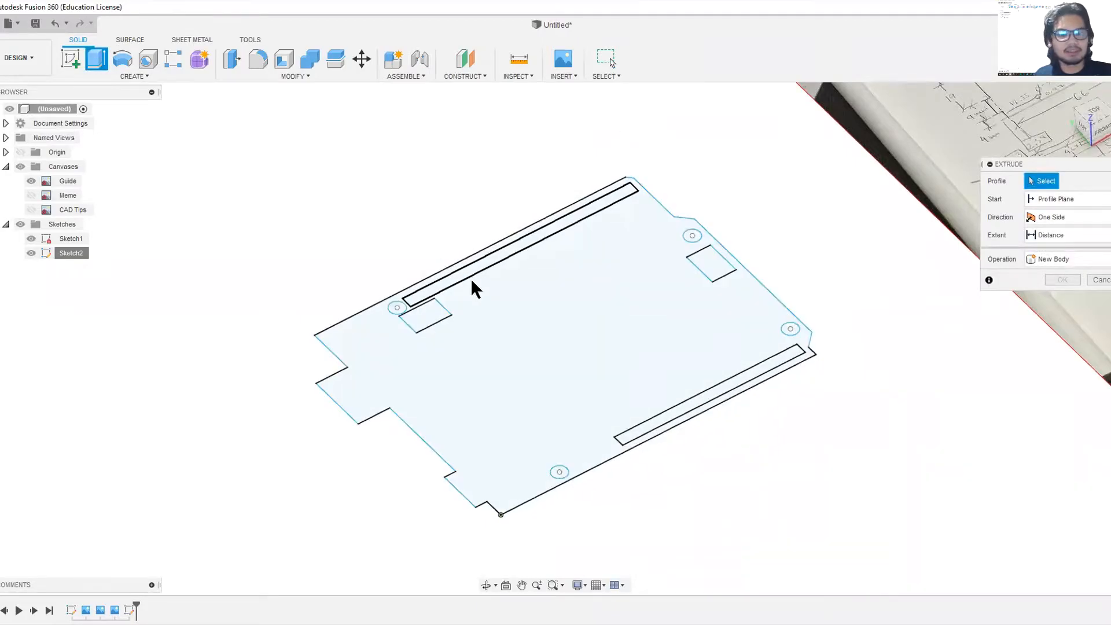
scroll(472, 277, up, 3)
scroll(547, 319, down, 2)
click(550, 310)
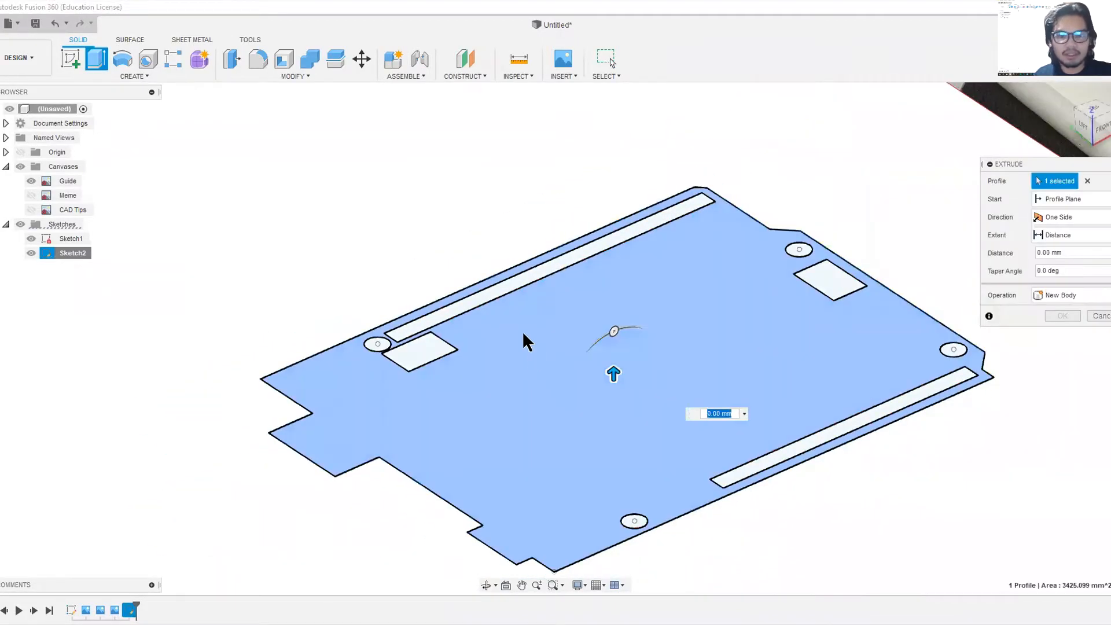
click(424, 349)
click(443, 314)
click(825, 279)
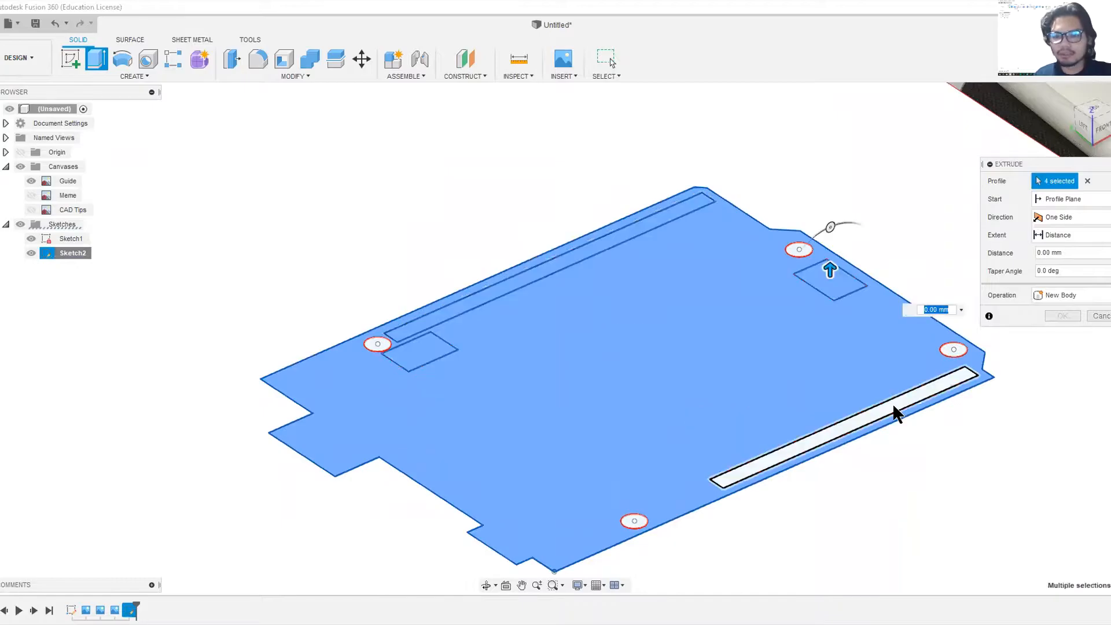
click(893, 405)
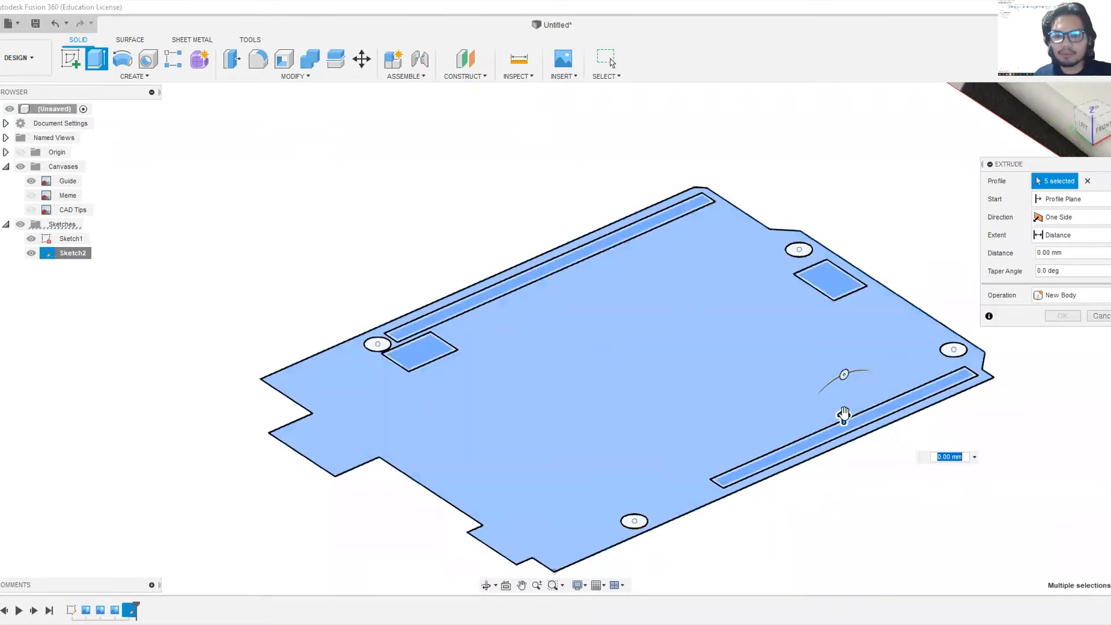
drag(843, 416, 844, 454)
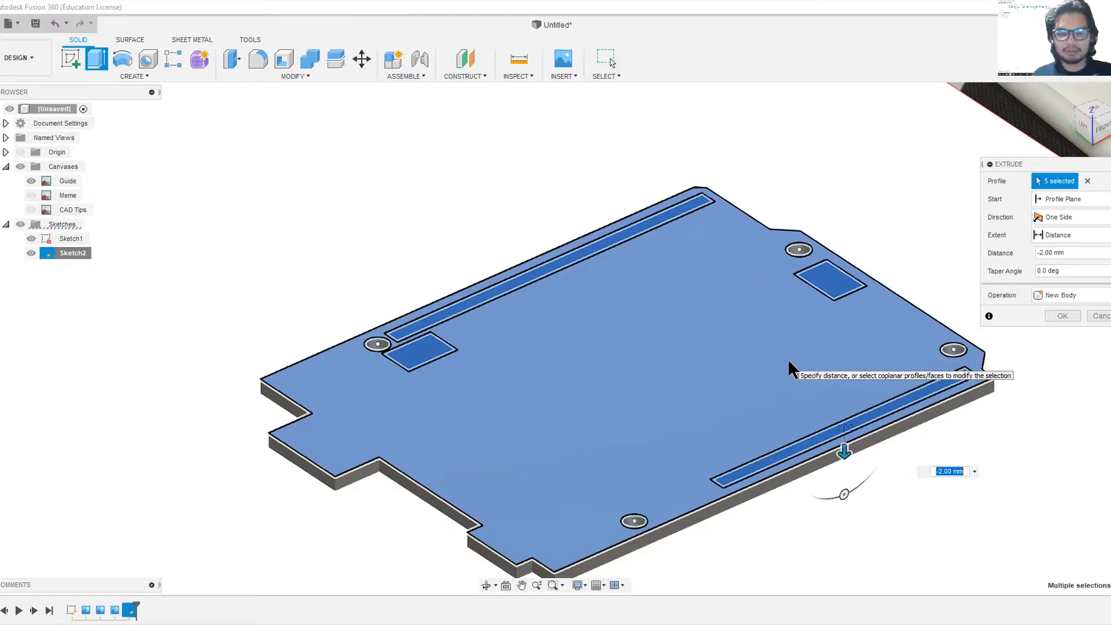
key(Return)
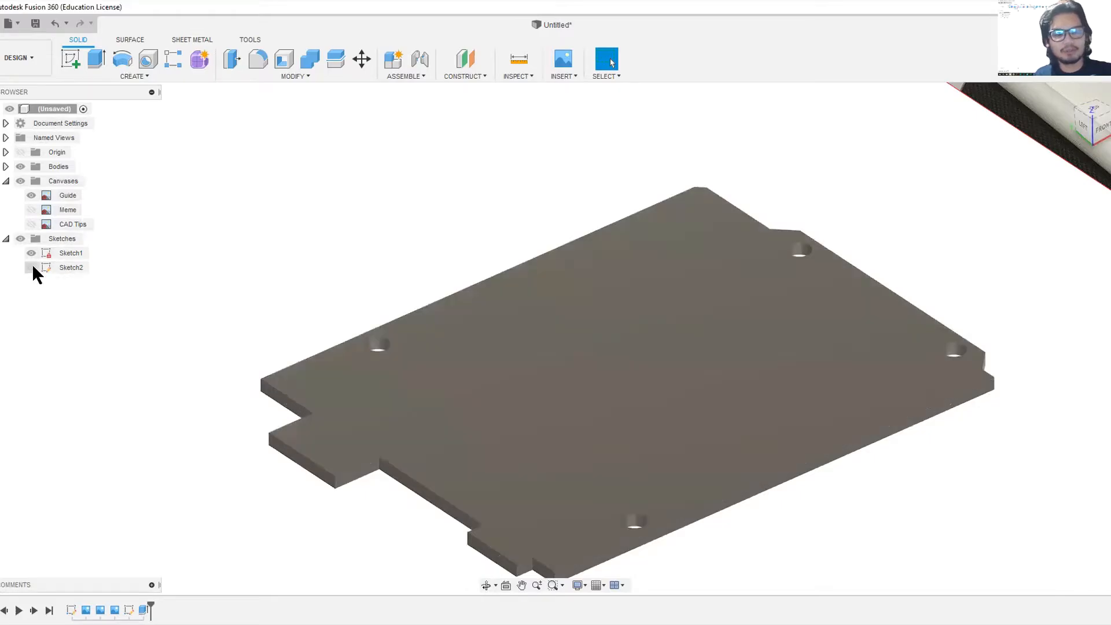
- Show Sketch2 again and extrude the two long header rectangles 8.5 mm upward as new bodies
click(32, 267)
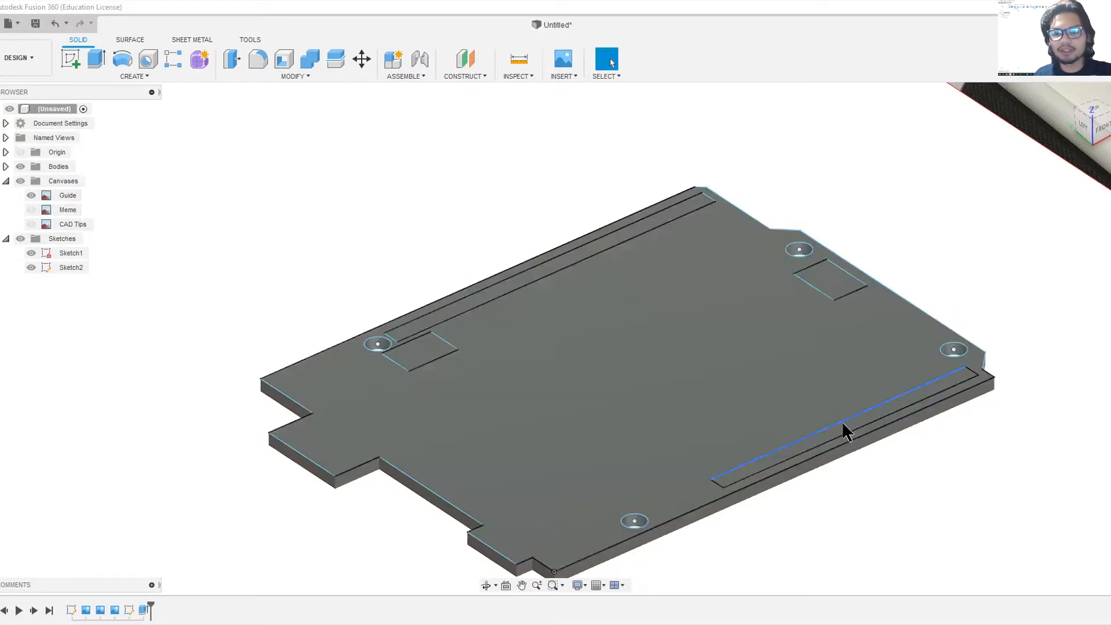
key(e)
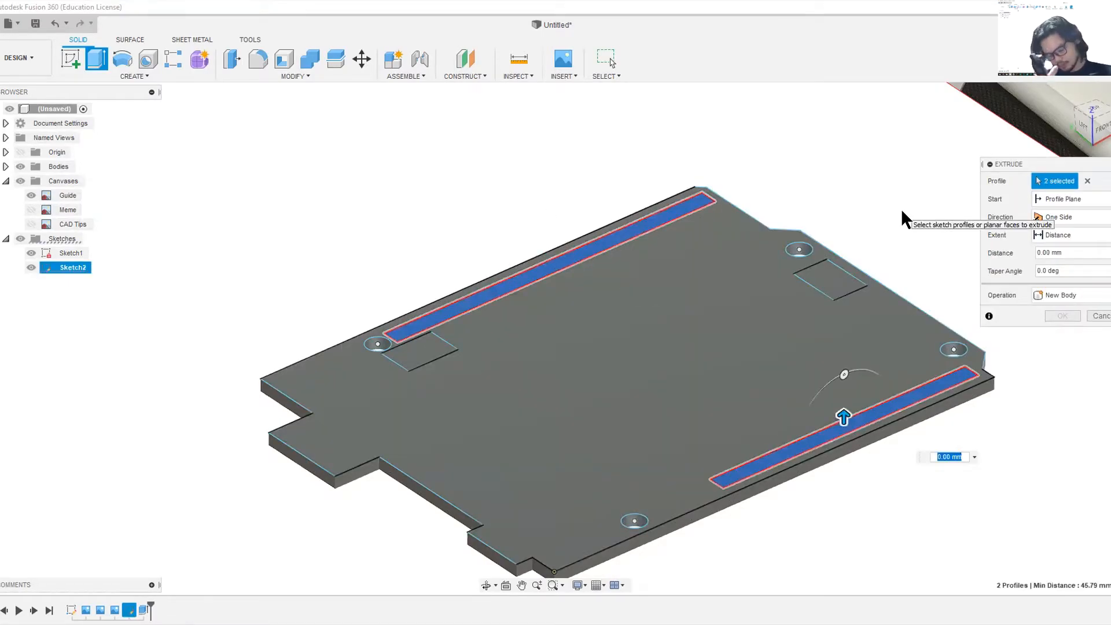
text(8.5)
key(Return)
- Extrude the two small rectangles on the board 9 mm upward as new bodies
key(e)
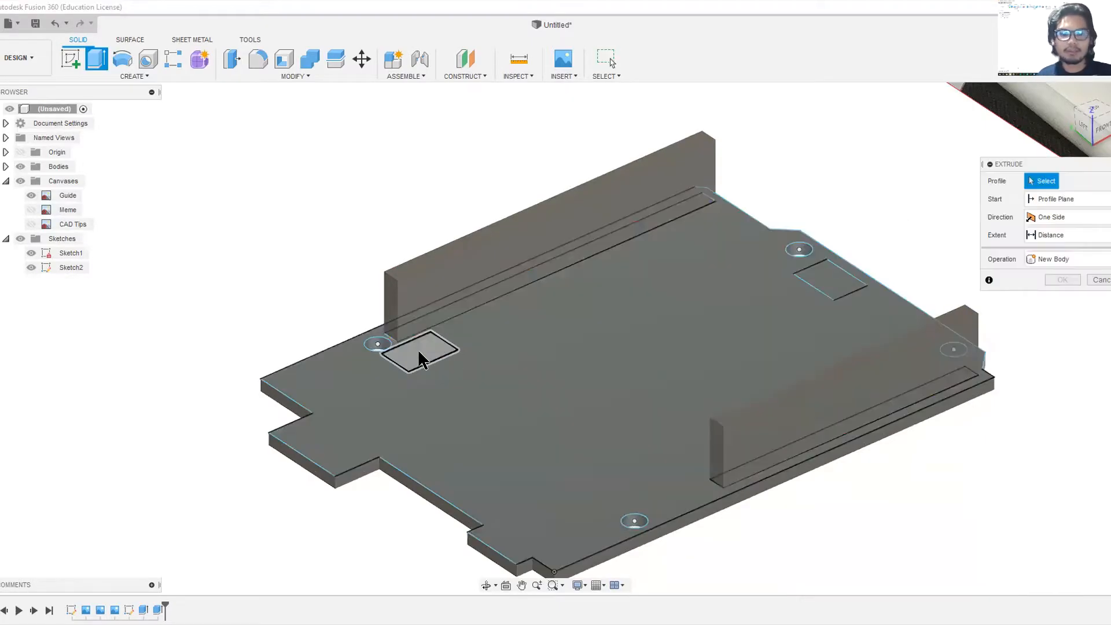
click(420, 359)
click(829, 278)
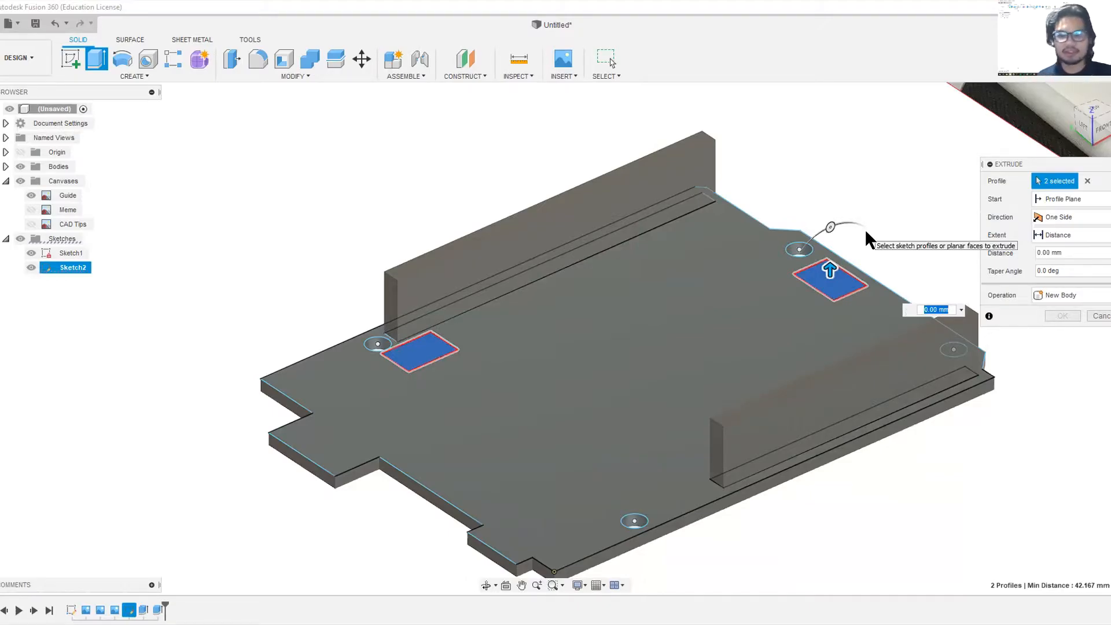
text(9)
key(Return)
- Hide Sketch2 so that only the solid bodies remain on display
shift+middle_drag(851, 236, 511, 307)
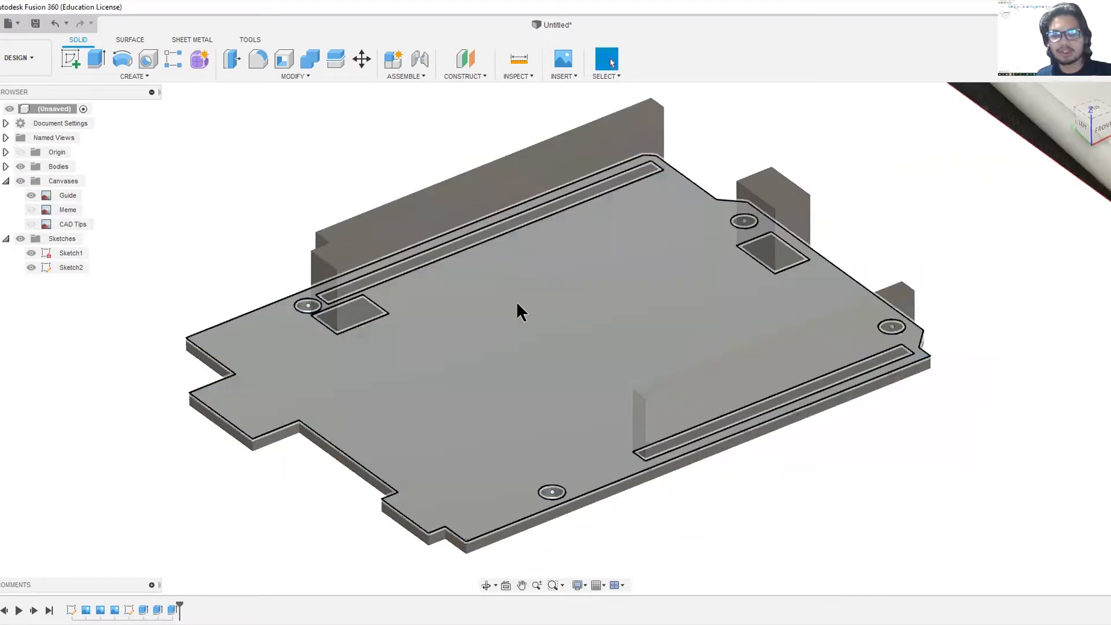
shift+middle_drag(516, 315, 329, 400)
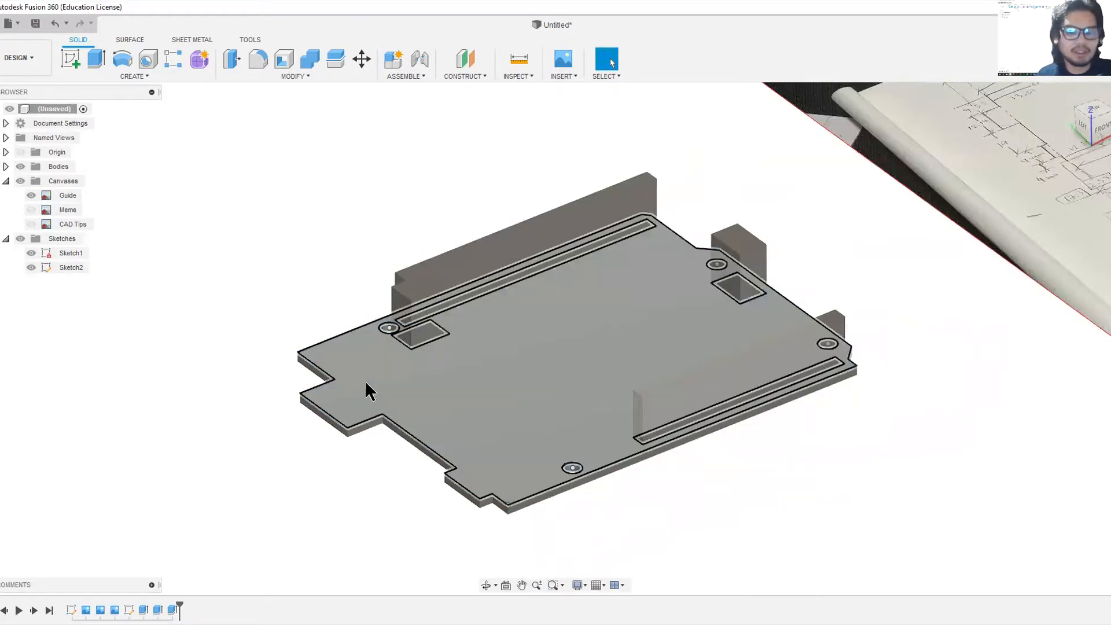
middle_drag(374, 404, 452, 434)
scroll(469, 442, up, 2)
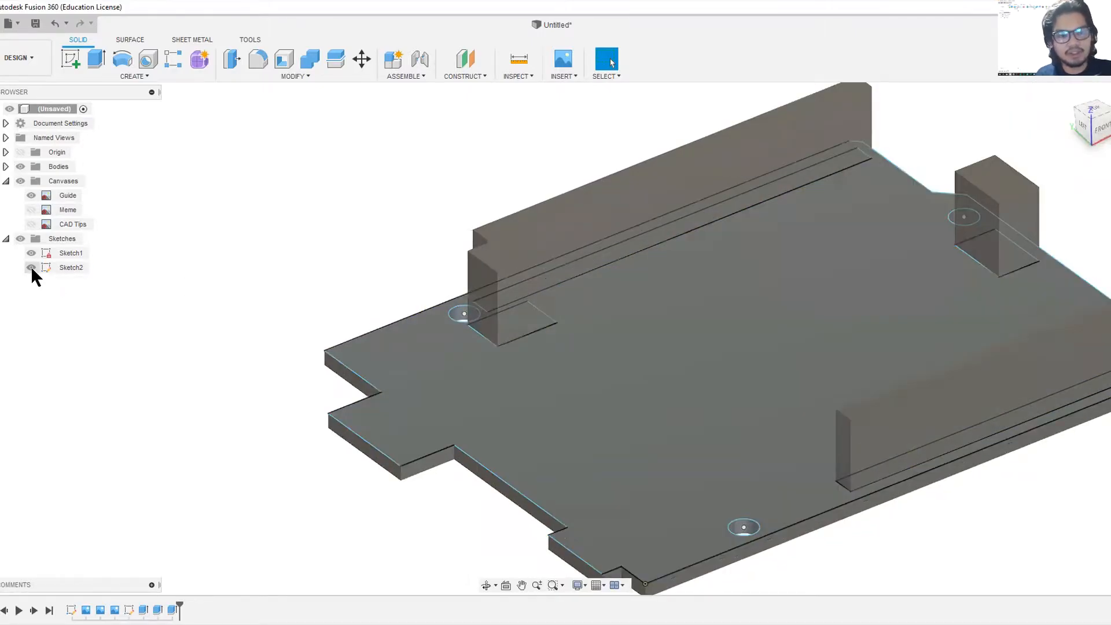
click(30, 267)
scroll(533, 322, down, 3)
shift+middle_drag(533, 322, 380, 253)
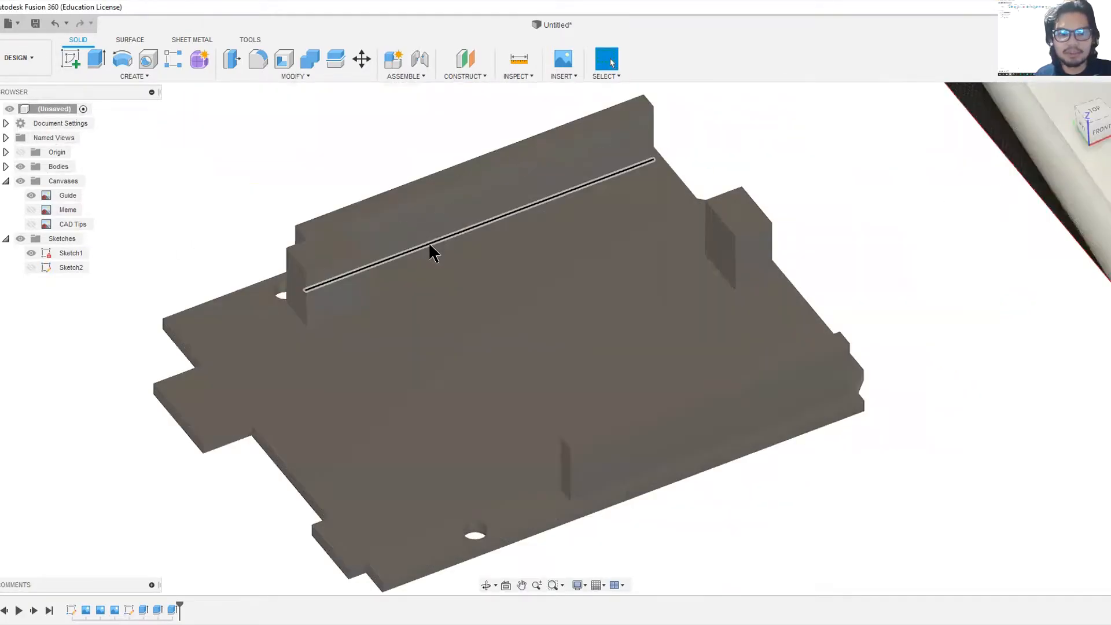
click(429, 244)
click(953, 456)
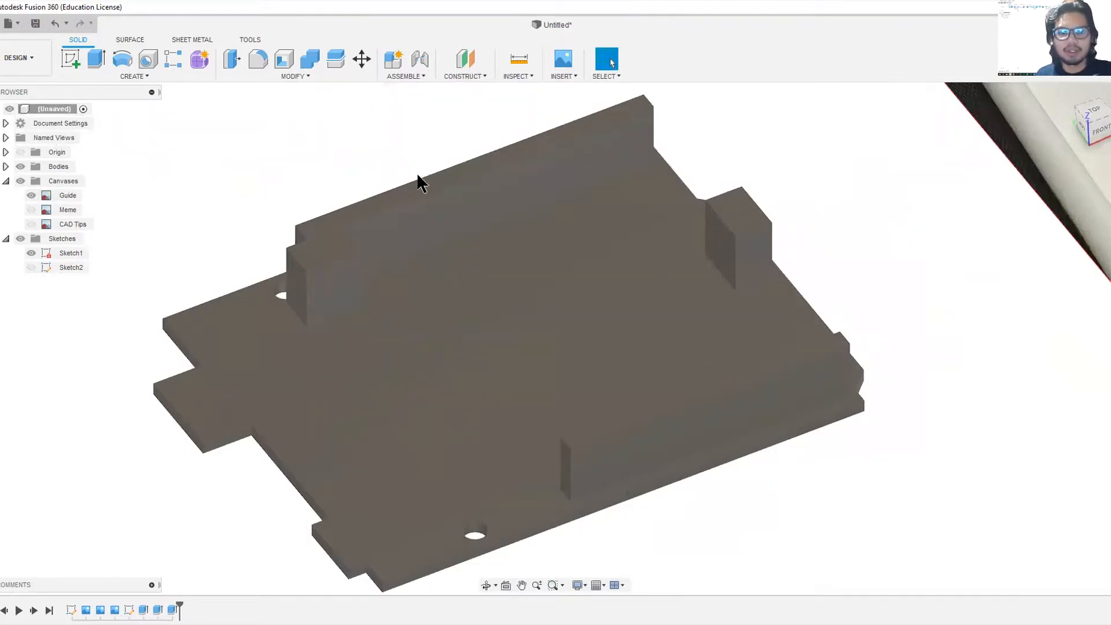
click(452, 202)
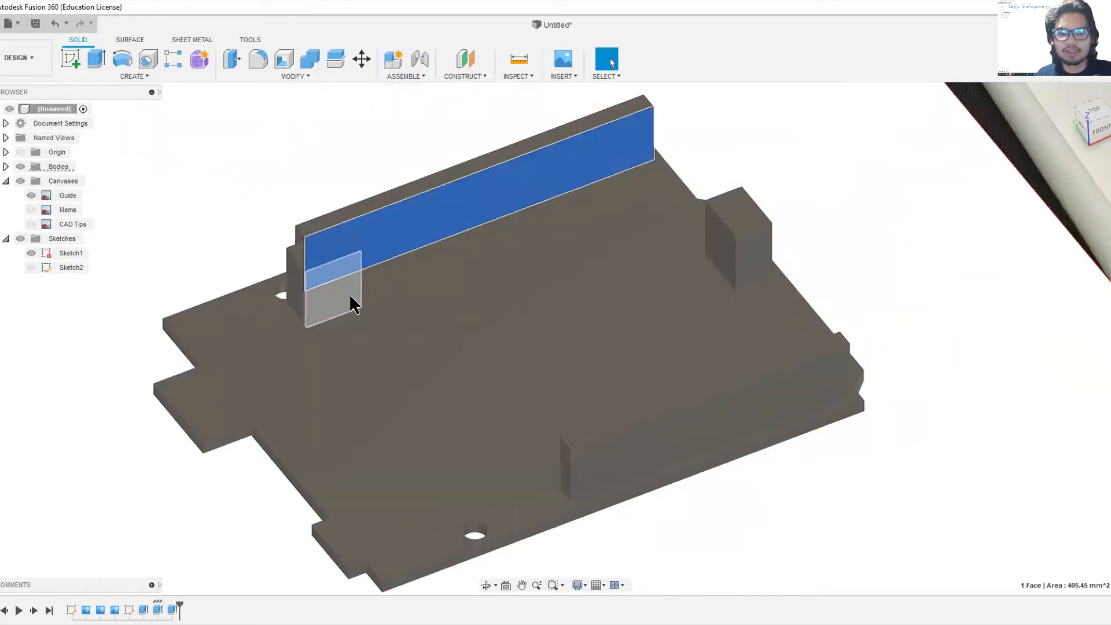
key(Delete)
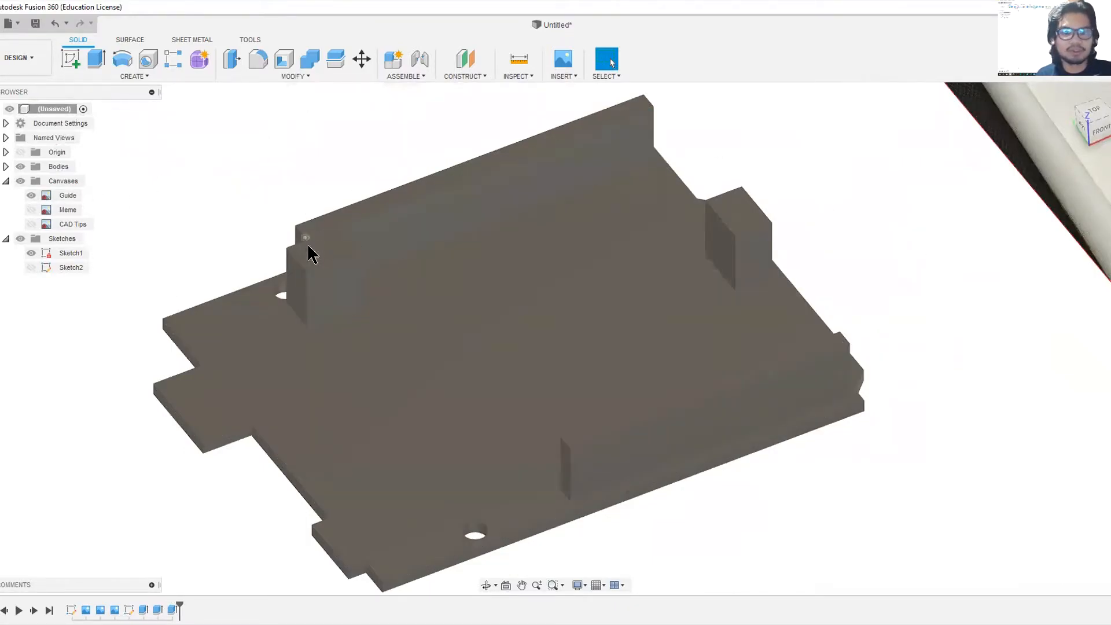
- Set the visual style to Shaded with Visible Edges Only
click(587, 580)
mouse_move(596, 477)
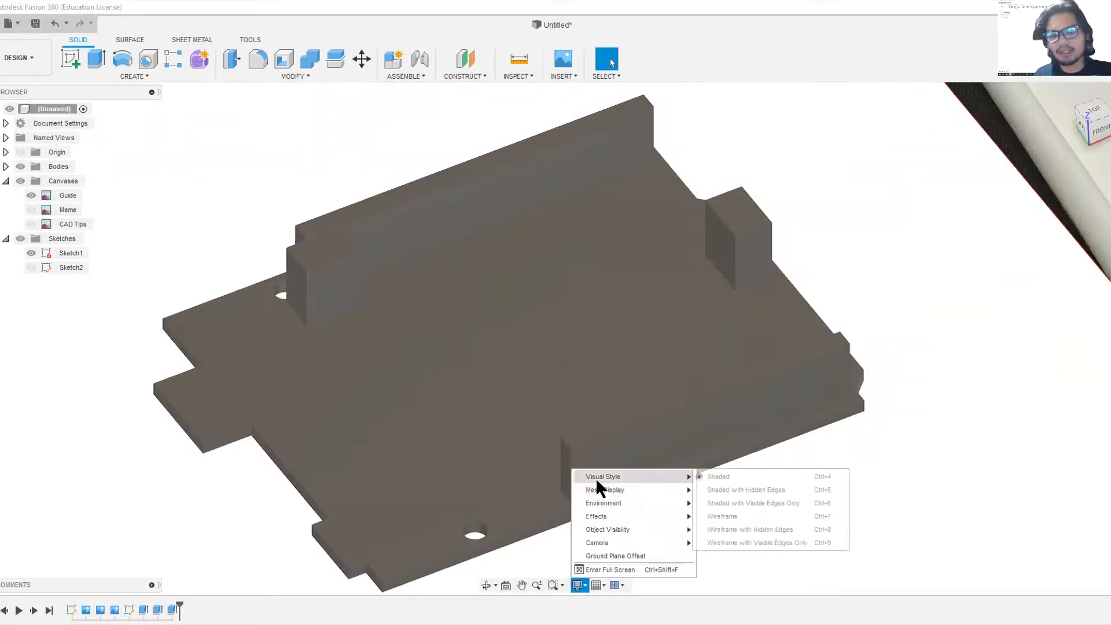
click(758, 499)
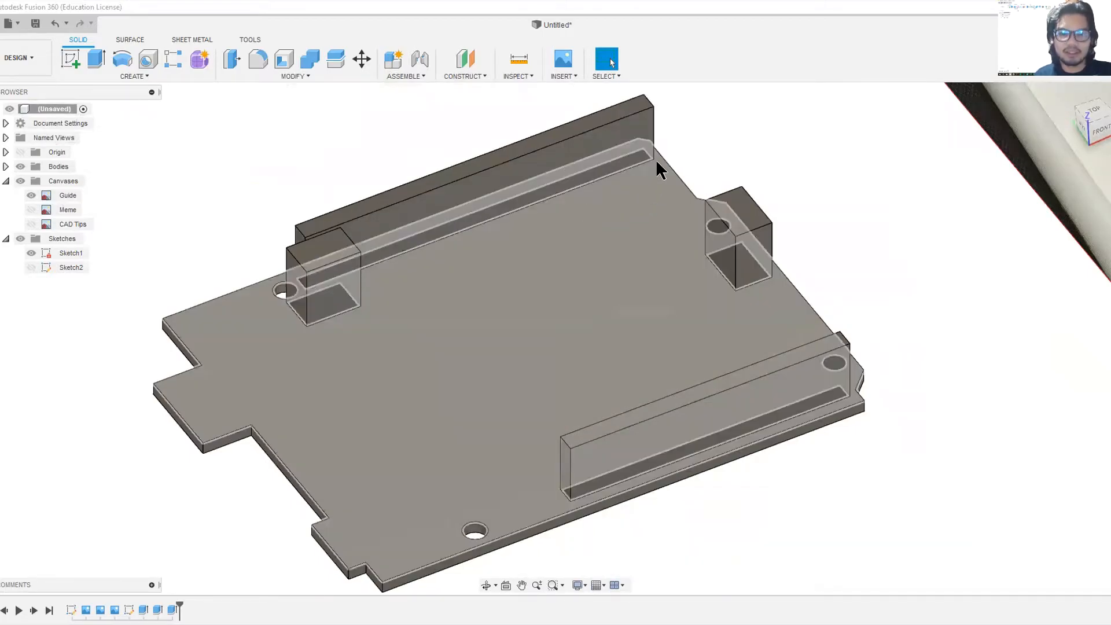
middle_drag(240, 236, 308, 148)
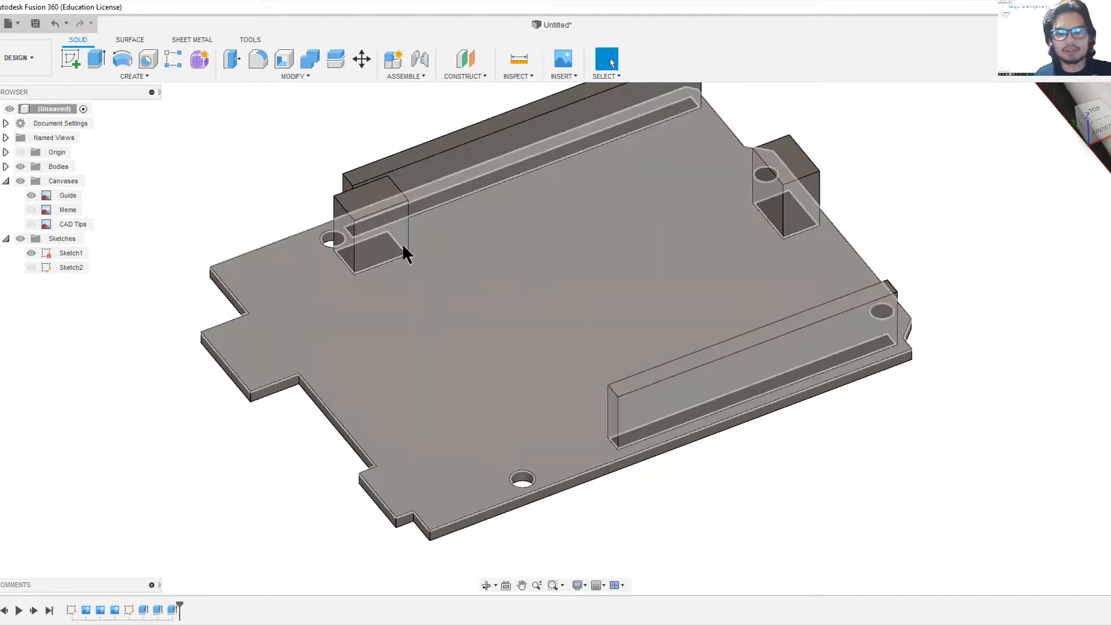
- Split the board body using the recessed side face between the two protruding connector tabs as the splitting tool
click(327, 54)
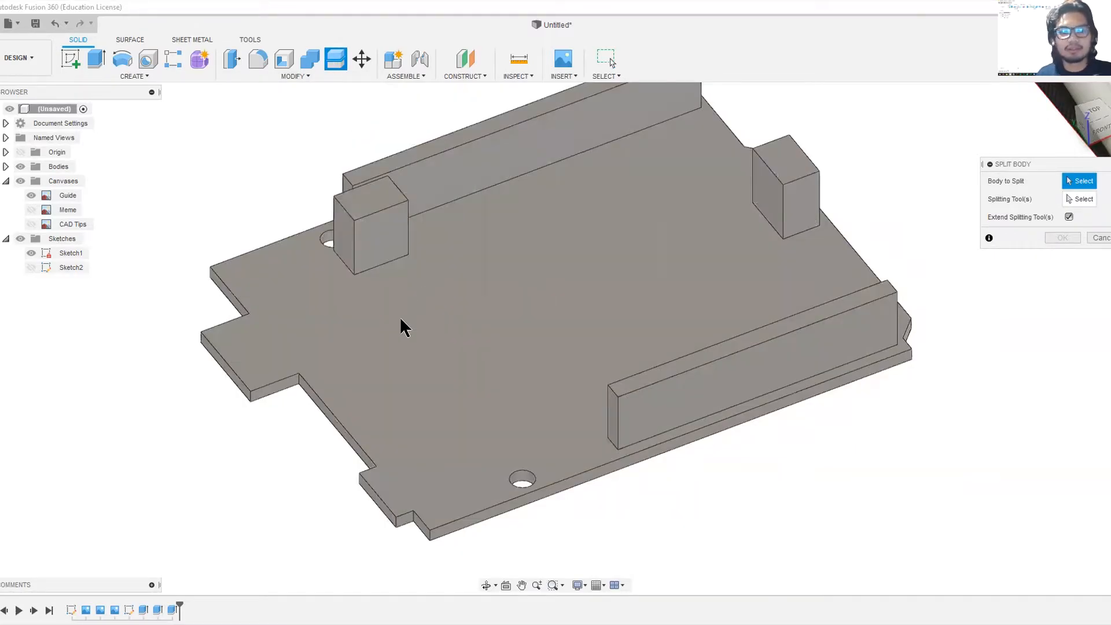
click(401, 321)
click(1078, 200)
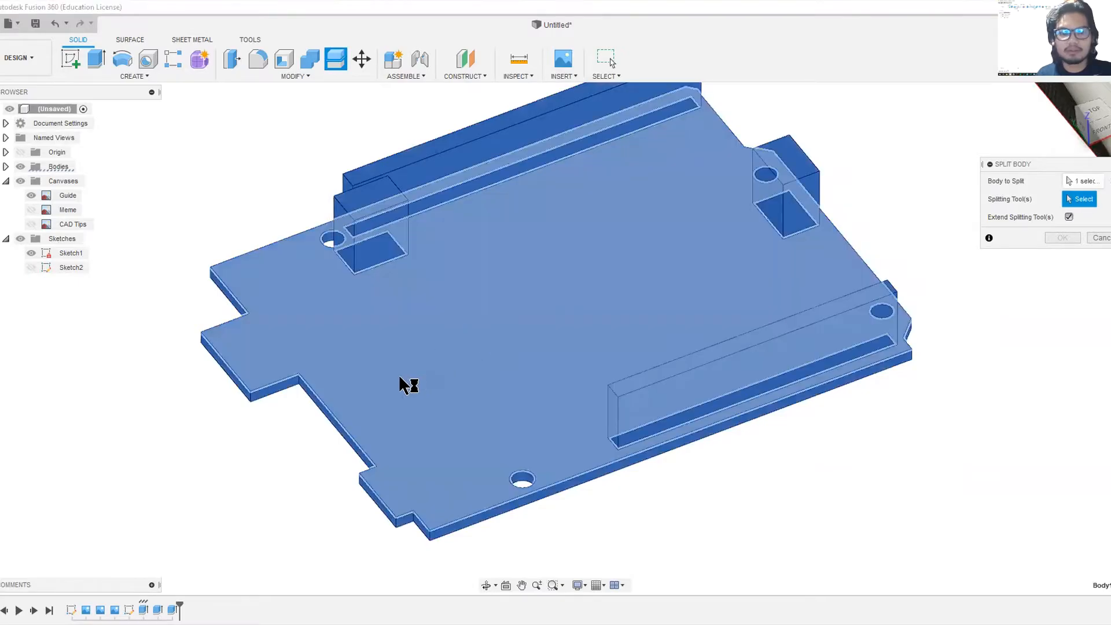
shift+middle_drag(408, 367, 333, 412)
click(337, 408)
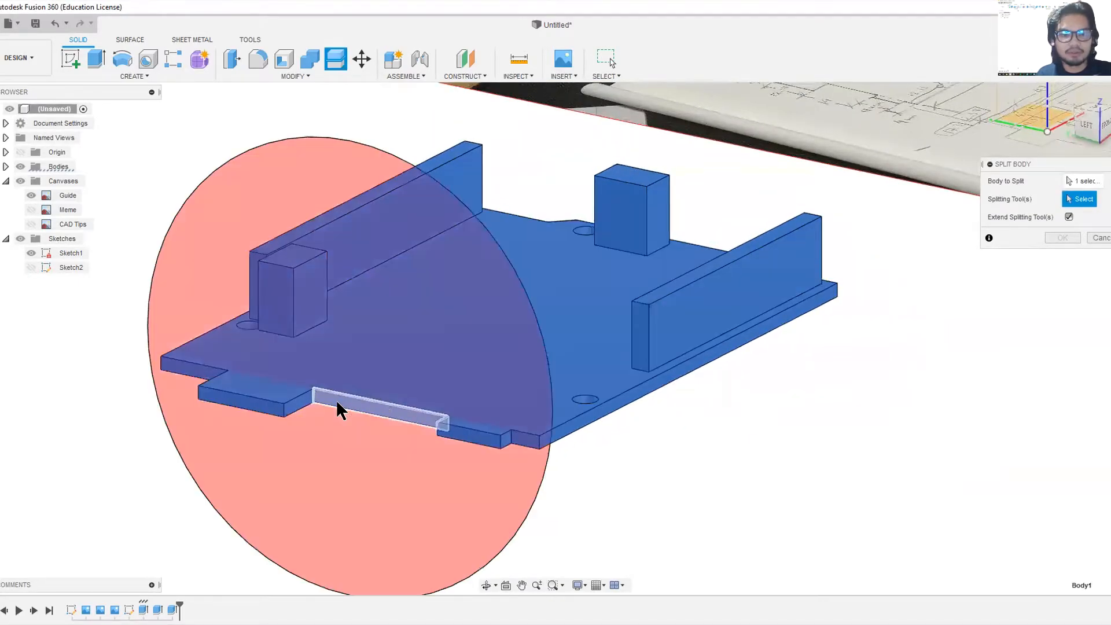
click(337, 407)
click(1062, 238)
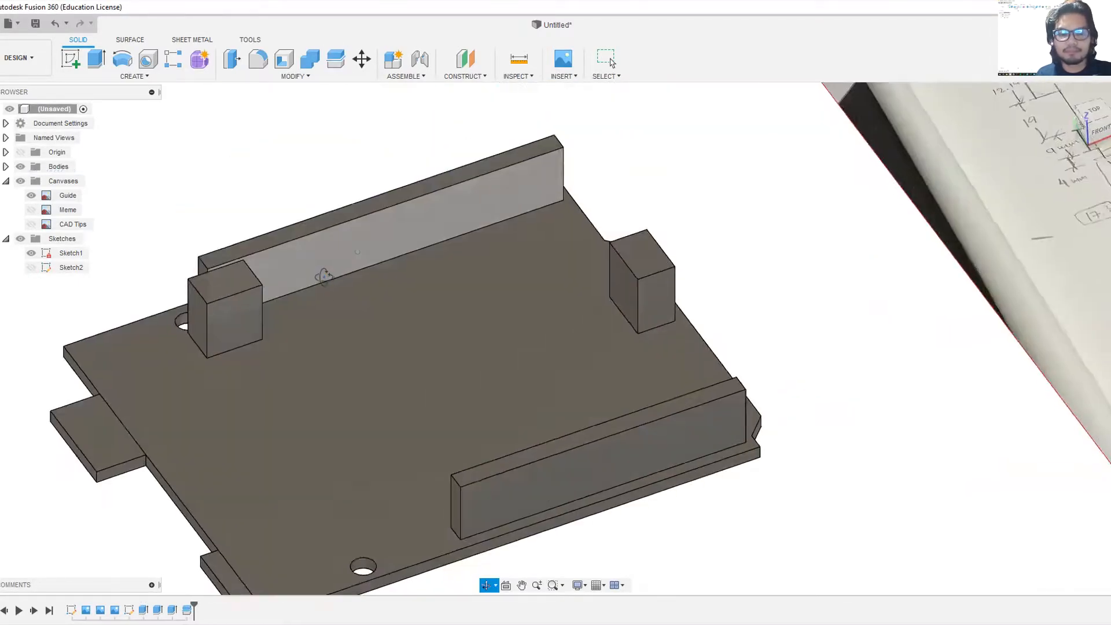
- Extrude the top face of the larger protruding connector tab 10.66 mm upward on one side, joined to the existing body
scroll(313, 298, up, 5)
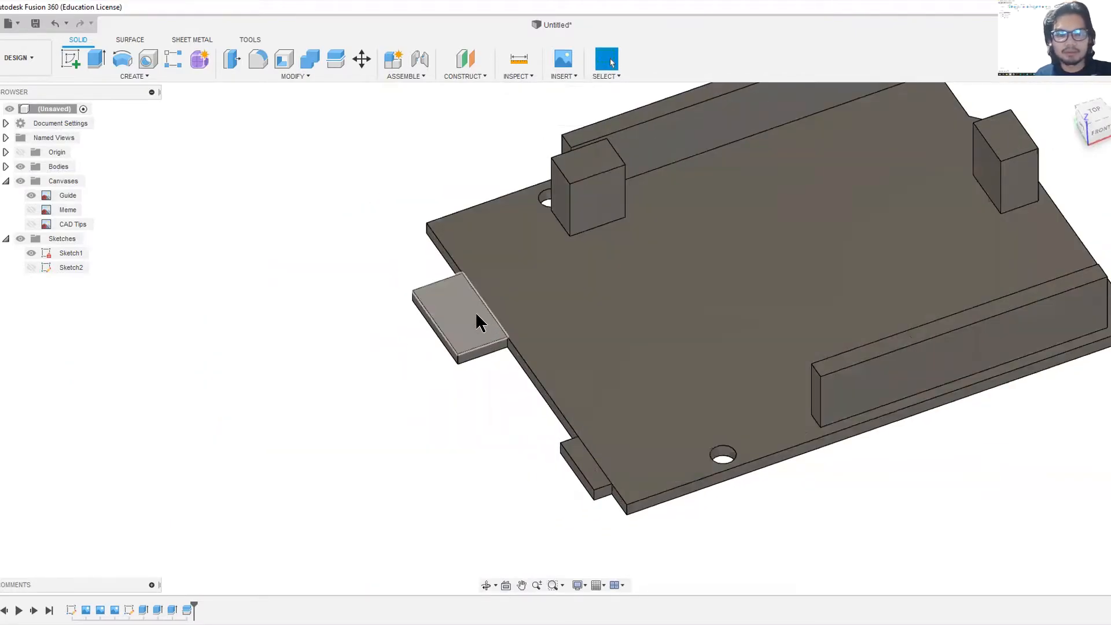
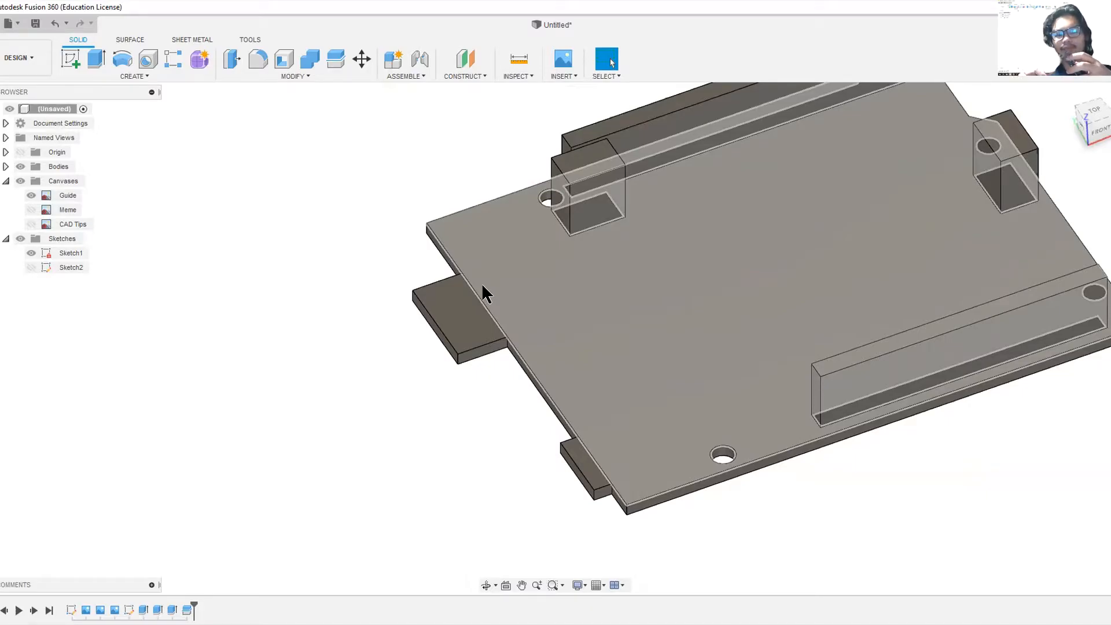
key(e)
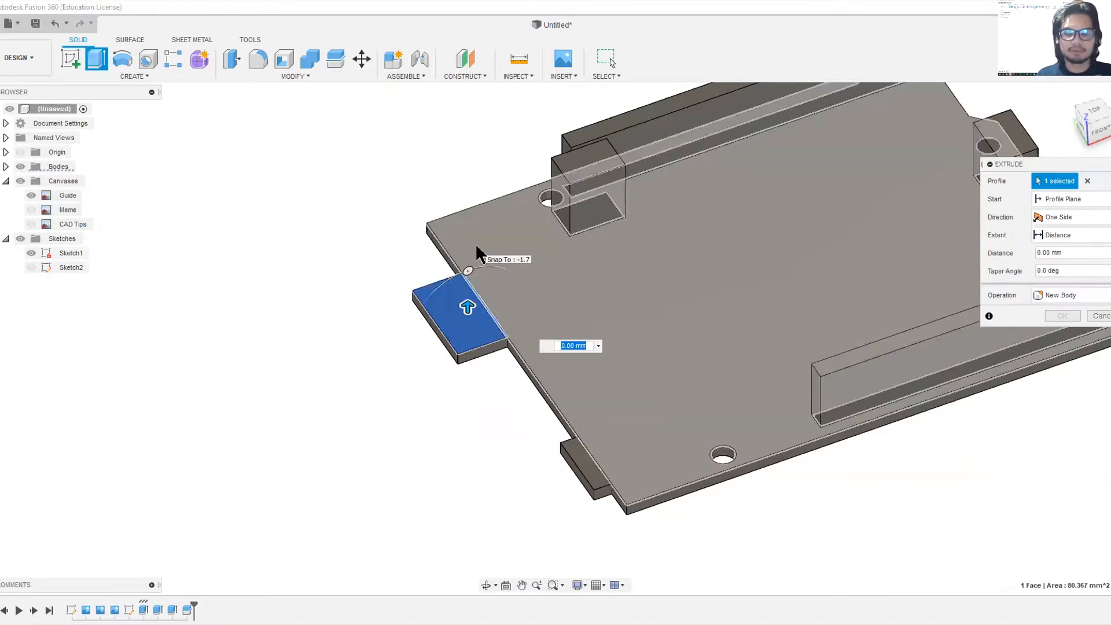
click(474, 243)
click(1065, 217)
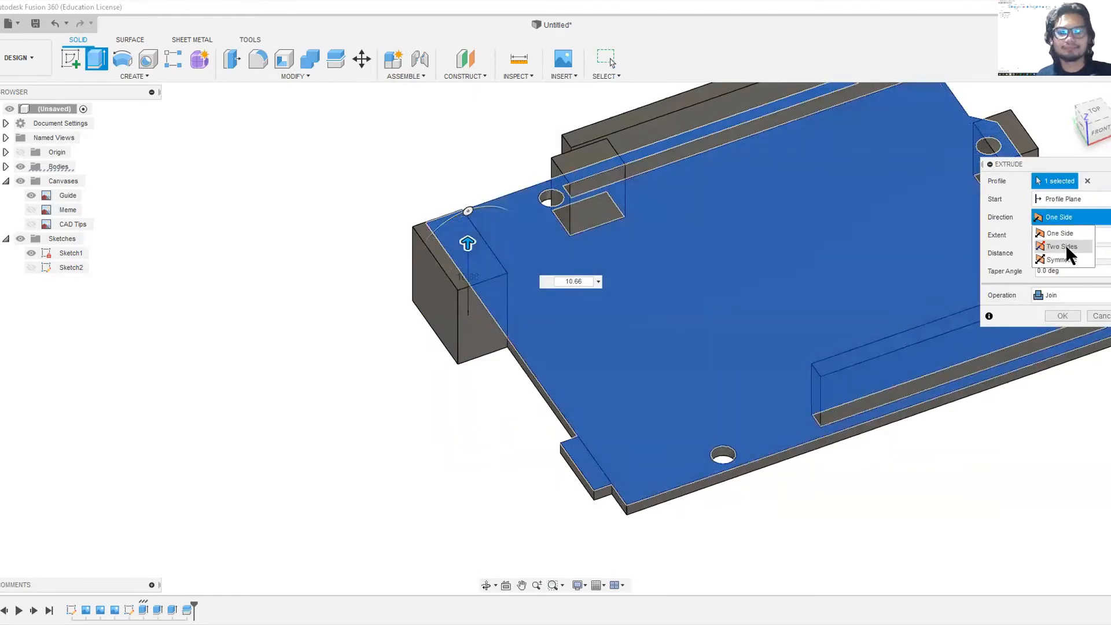
click(1065, 244)
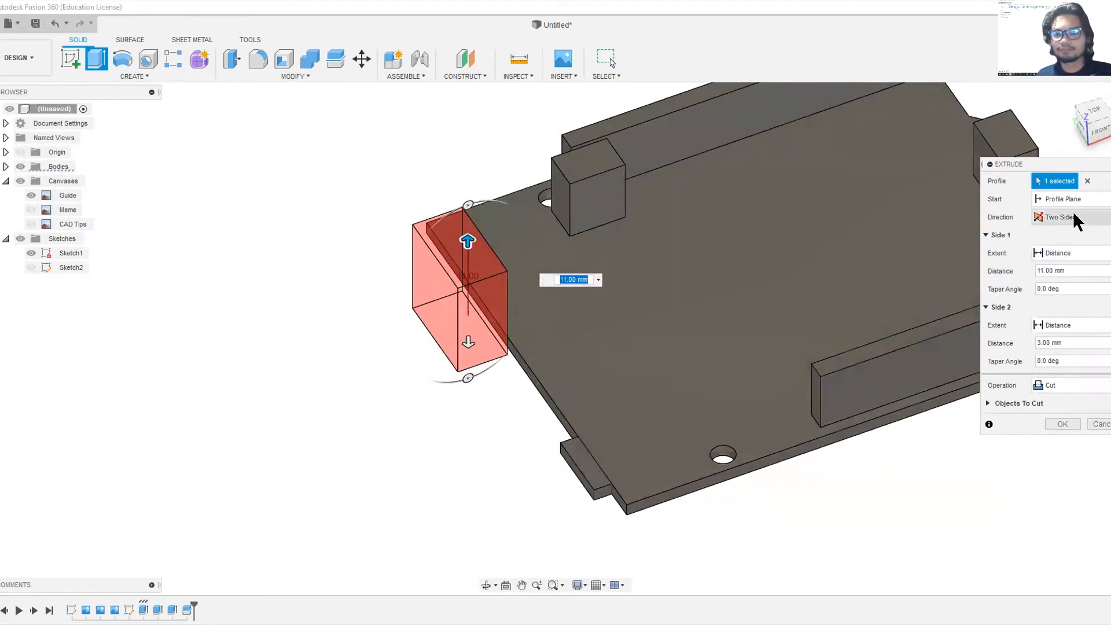
click(1064, 217)
click(1065, 231)
text(10)
key(Return)
- Extrude the top face of the smaller protruding connector tab 11 mm upward
key(e)
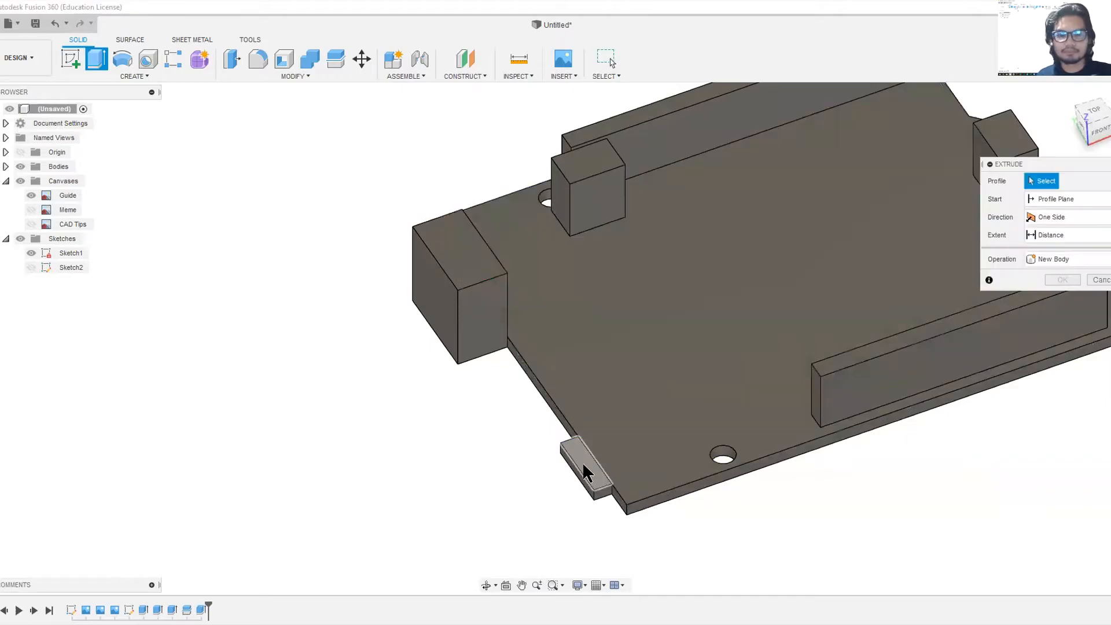
click(582, 450)
text(11)
key(Return)
shift+middle_drag(529, 432, 515, 347)
key(e)
key(Escape)
- Try to split the body at the connector tabs with another Split Body operation
scroll(485, 495, up, 4)
click(337, 58)
click(724, 324)
click(1076, 199)
click(601, 324)
key(Escape)
scroll(487, 355, down, 1)
middle_drag(409, 434, 375, 337)
scroll(377, 336, down, 3)
shift+middle_drag(445, 145, 457, 236)
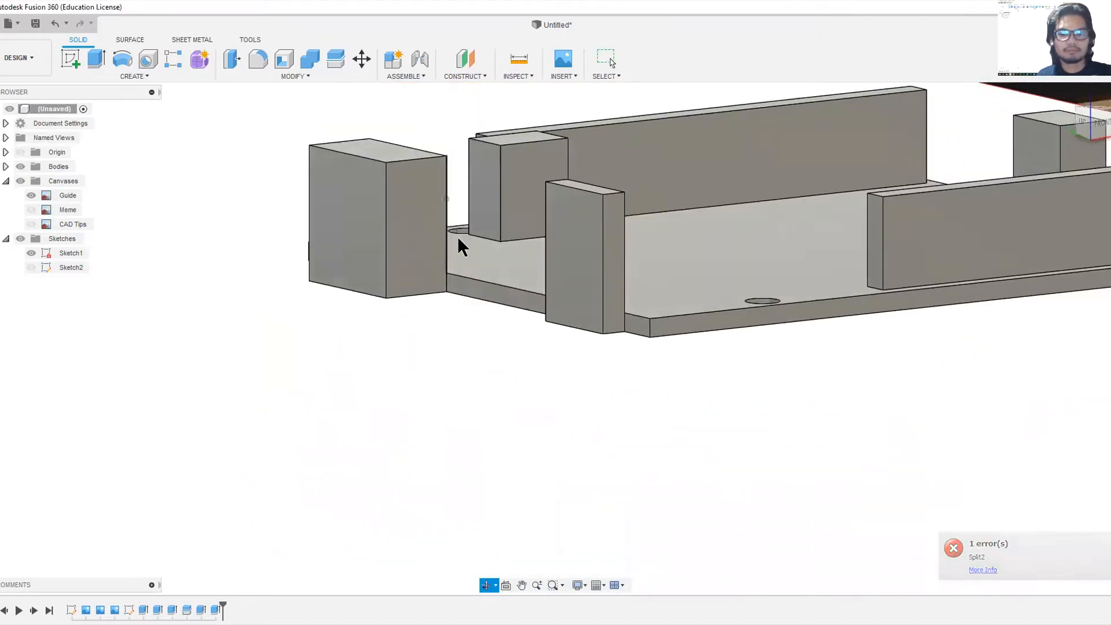
- Edit the larger connector block's extrusion so that it creates a new body
scroll(529, 306, up, 4)
shift+middle_drag(625, 329, 566, 261)
shift+middle_drag(414, 248, 583, 336)
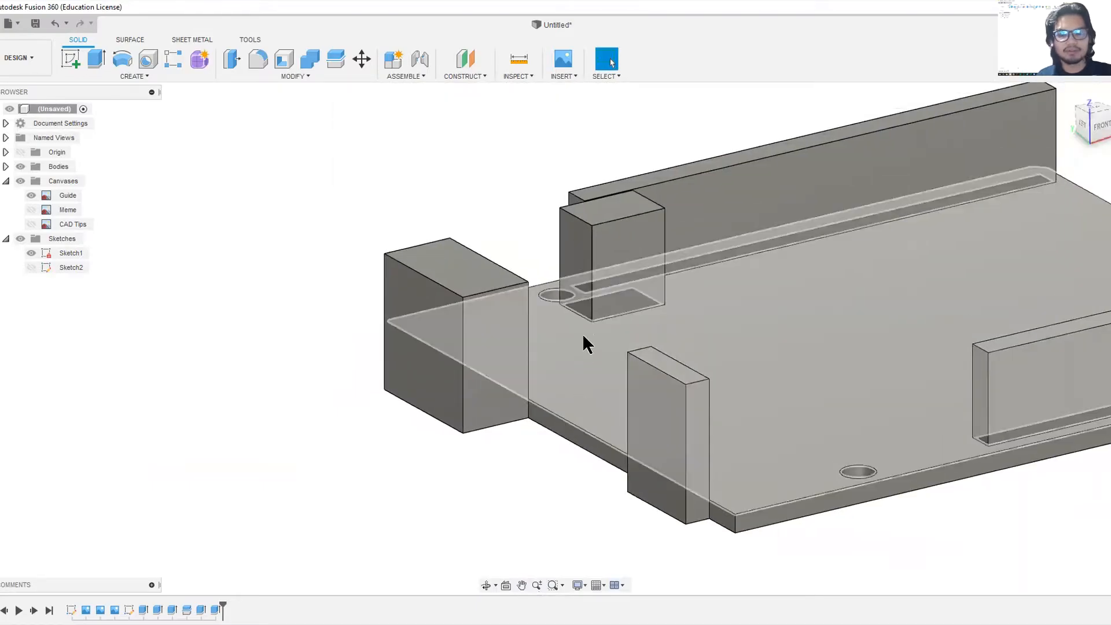
shift+middle_drag(592, 393, 565, 313)
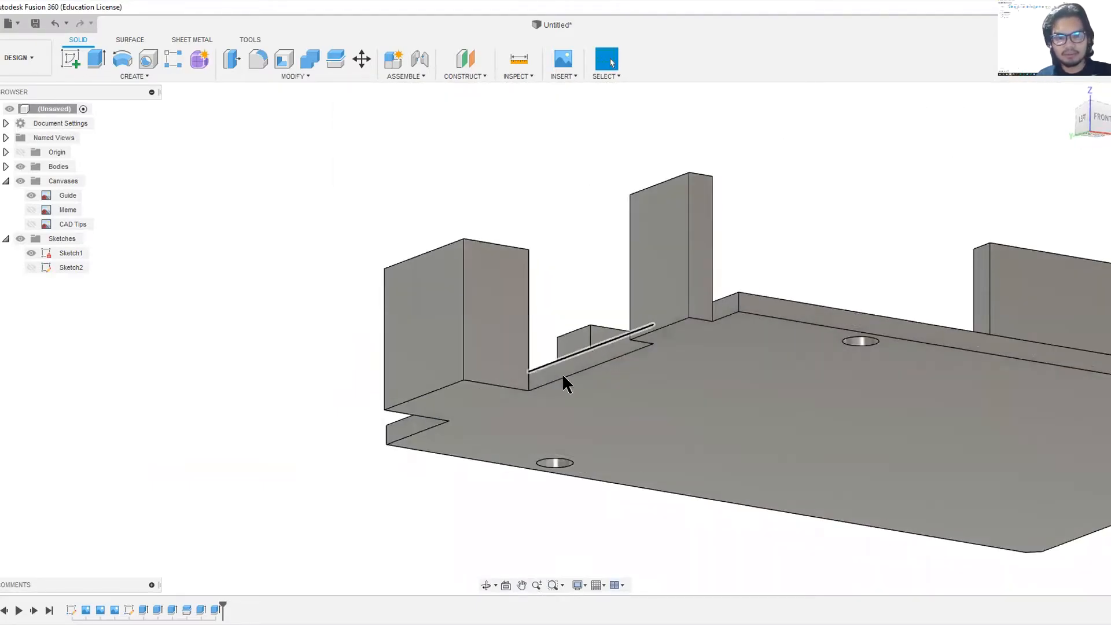
right_click(203, 610)
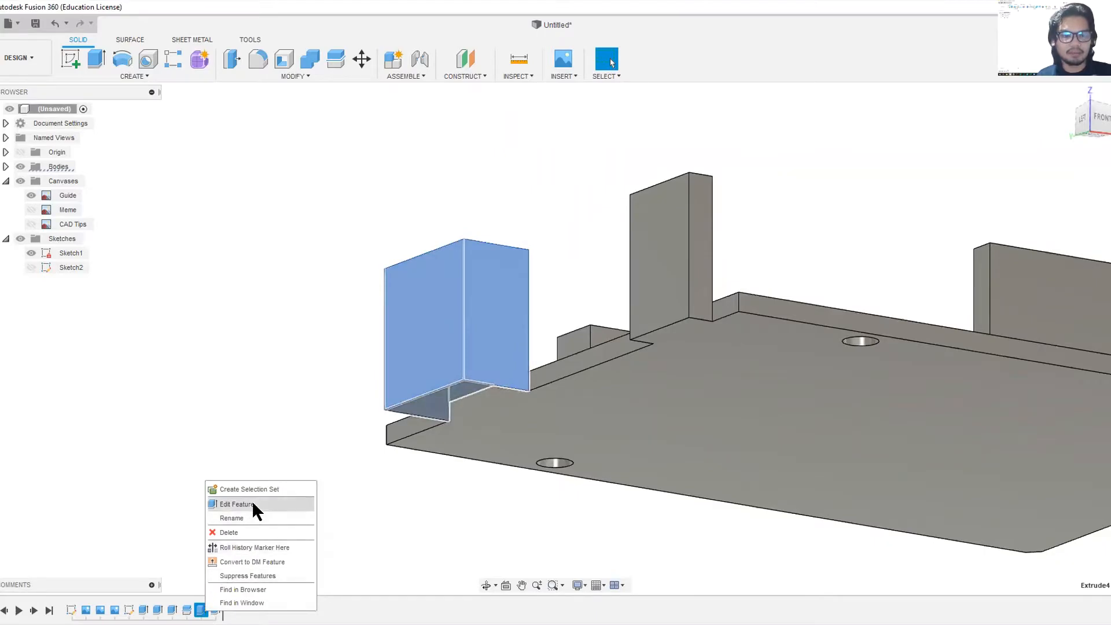
click(253, 502)
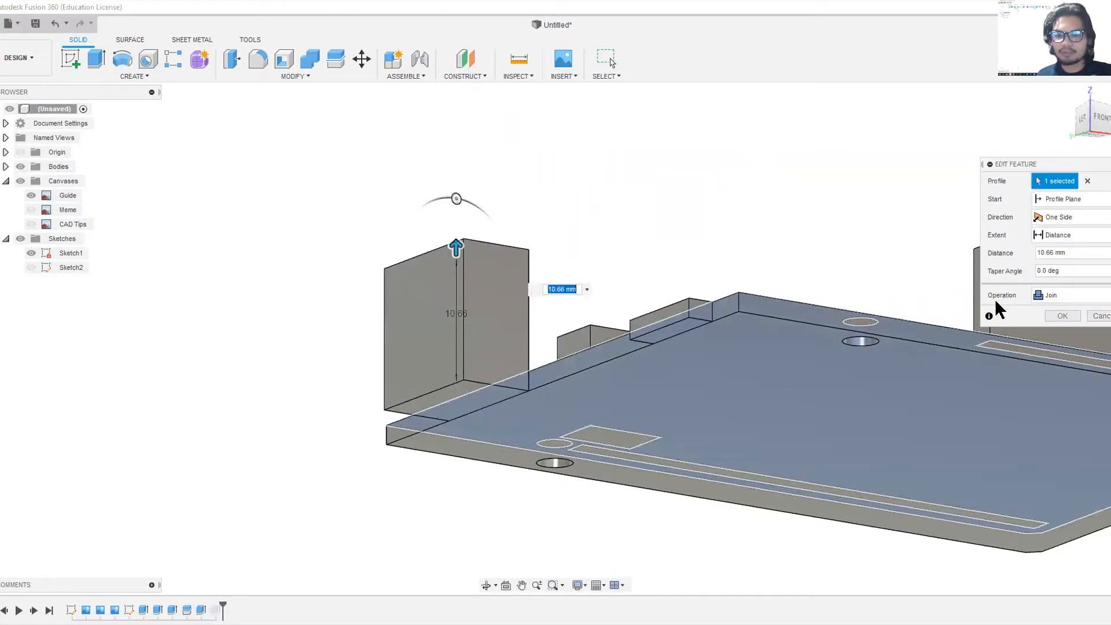
click(1054, 295)
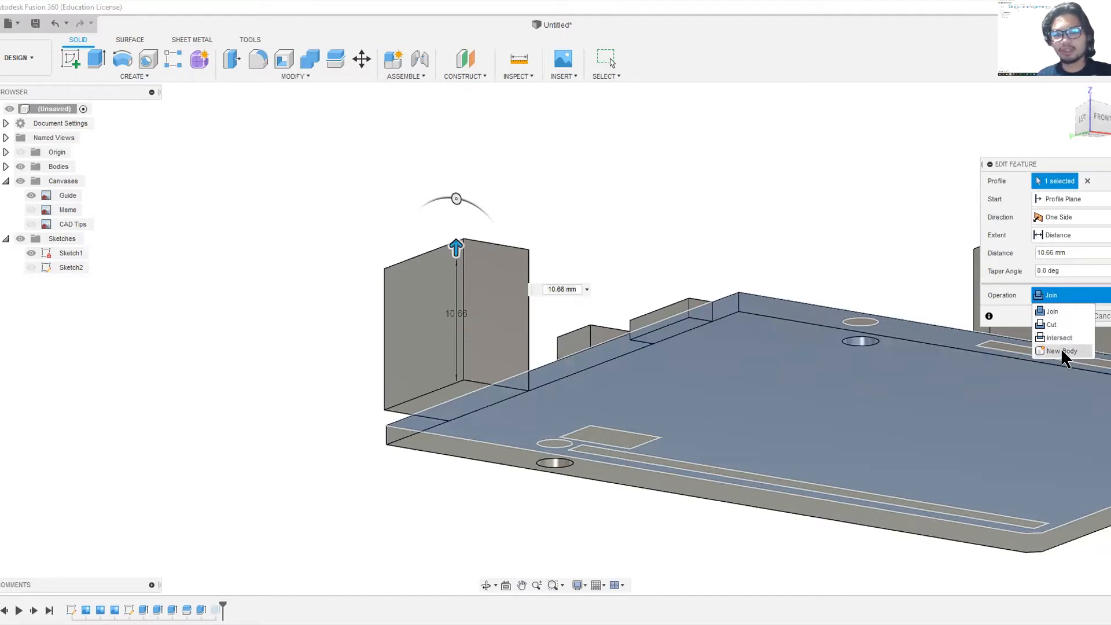
click(1063, 351)
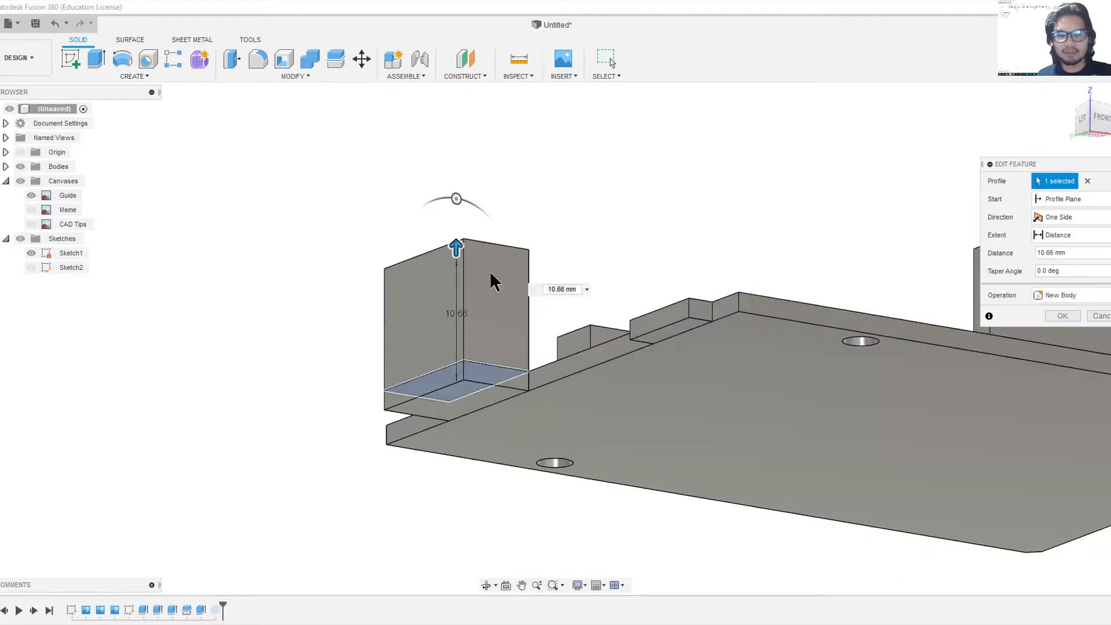
click(1065, 317)
- Hide the thin tab body beneath the larger connector block
scroll(516, 362, up, 3)
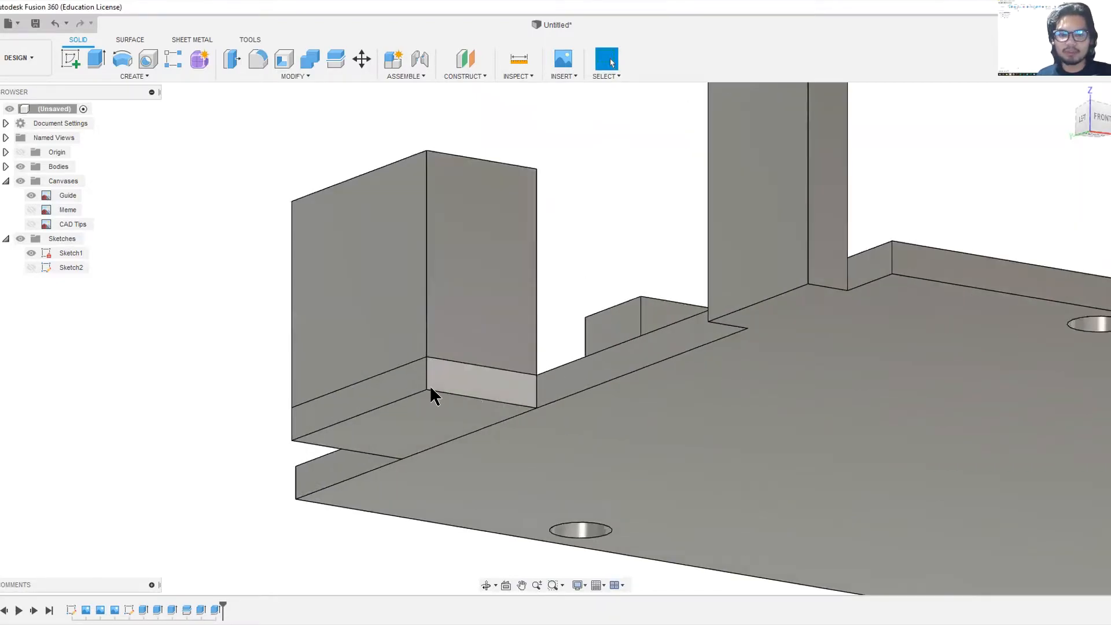
click(473, 376)
click(480, 306)
click(473, 377)
right_click(473, 387)
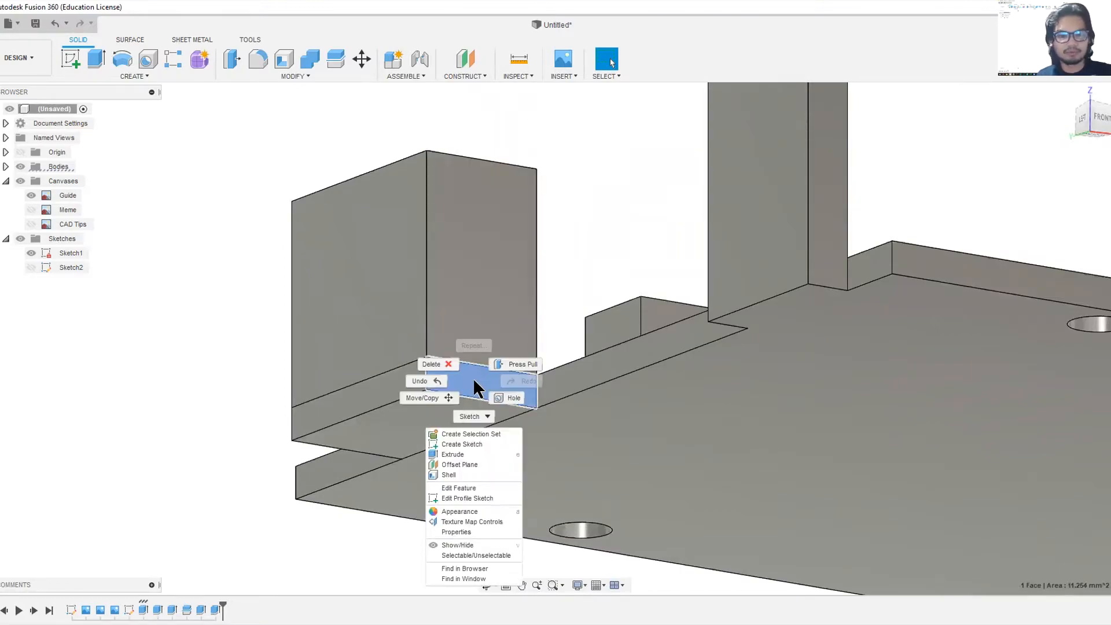
click(487, 544)
key(Escape)
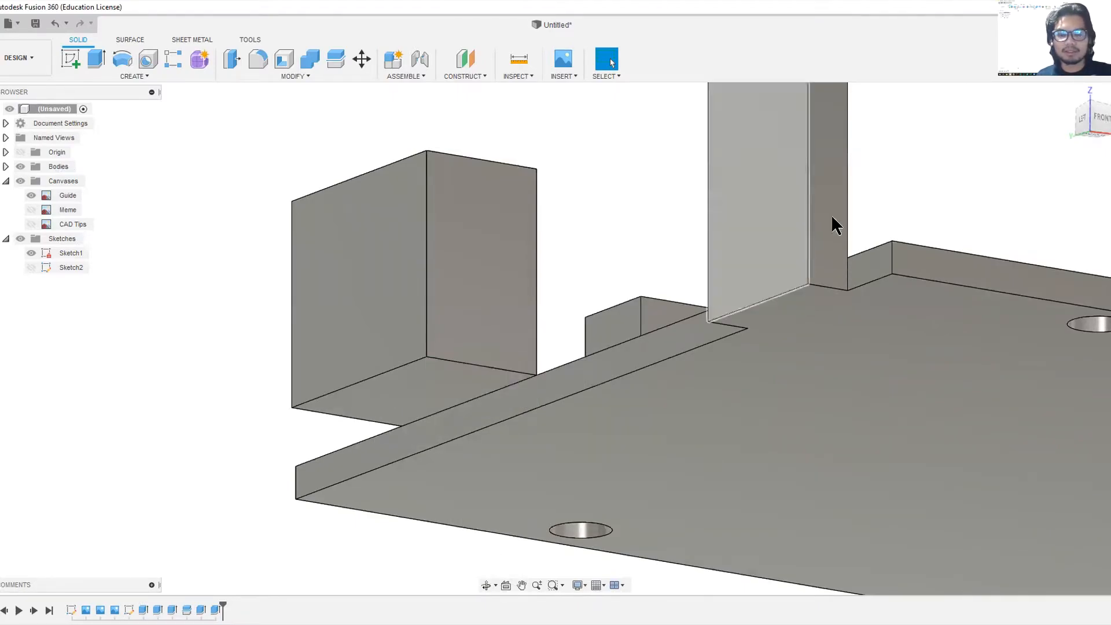
- Edit the 11 mm extrusion of the smaller connector block so that it creates a new body
right_click(217, 608)
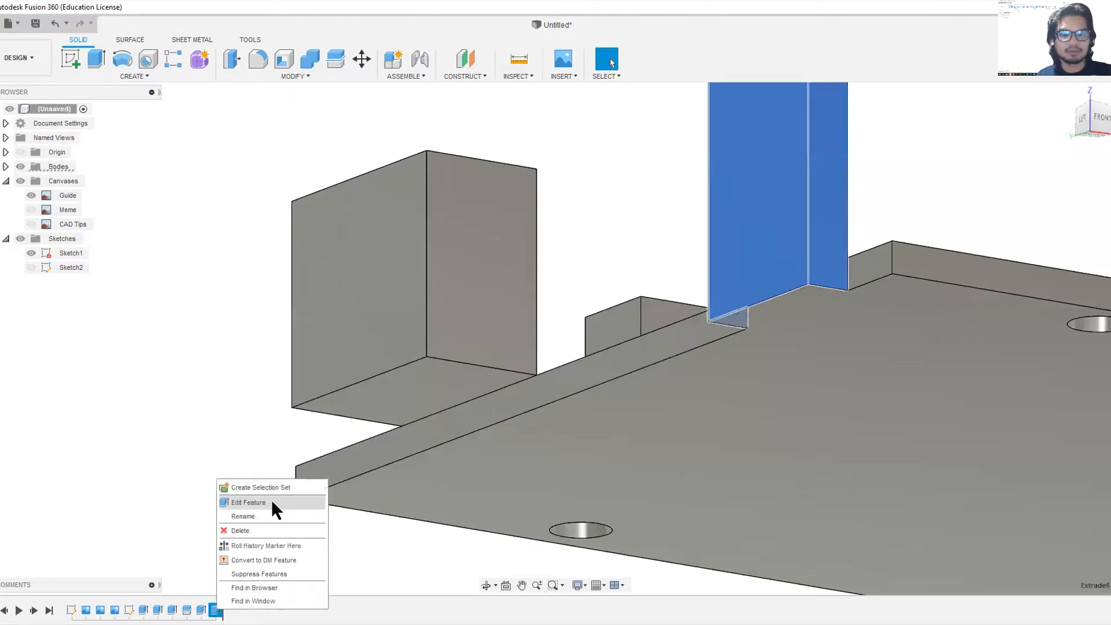
click(272, 502)
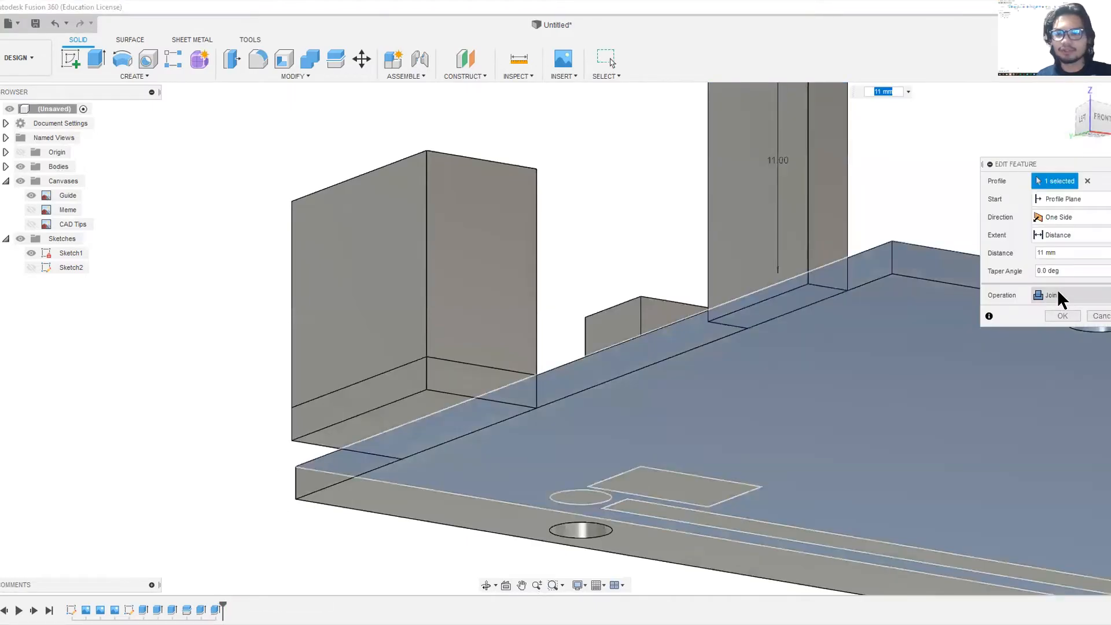
click(1057, 289)
click(1059, 345)
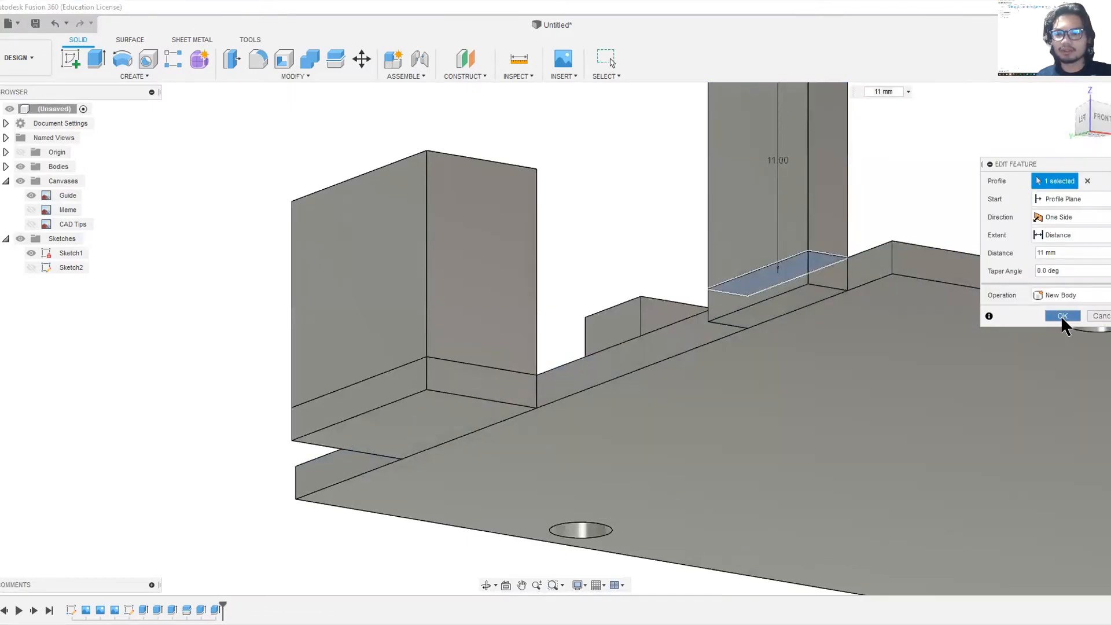
click(1062, 316)
- Hide the thin tab body beneath the smaller connector block
click(802, 273)
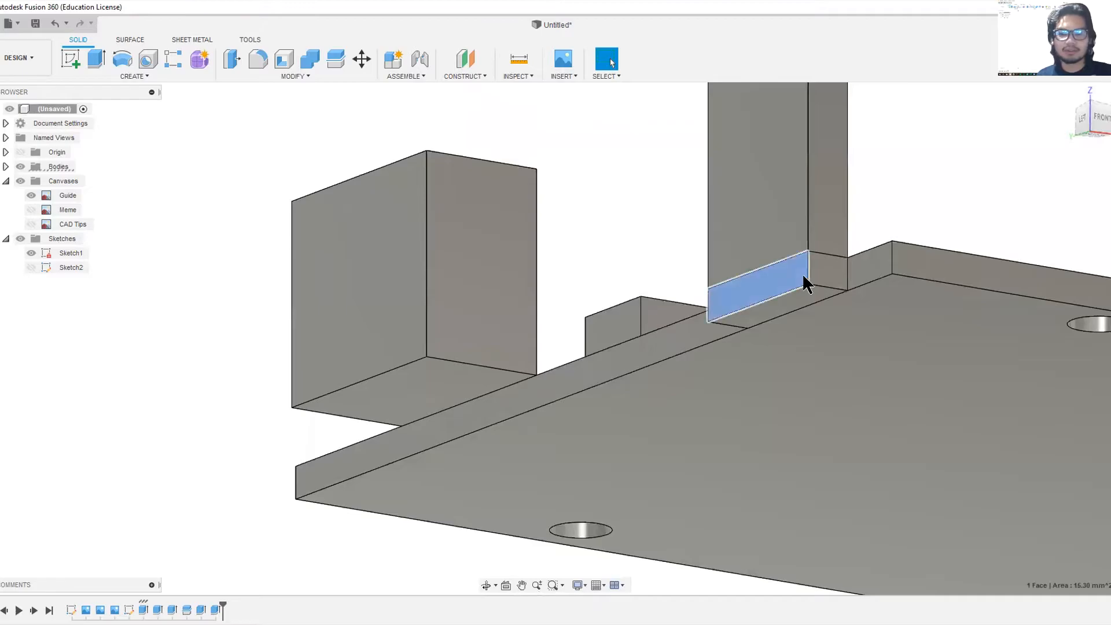
right_click(768, 287)
click(763, 452)
- Try to extrude the board-side face of the smaller connector block 13.65 mm over the board
scroll(628, 283, down, 3)
shift+middle_drag(640, 246, 455, 315)
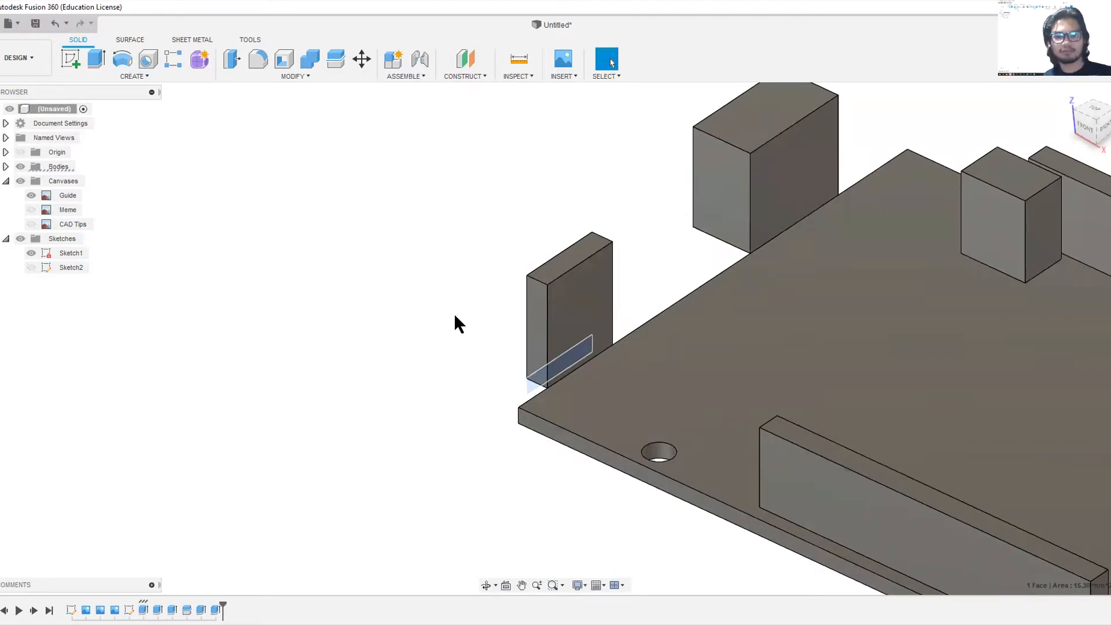
click(473, 227)
click(605, 284)
text(e13.6)
key(Return)
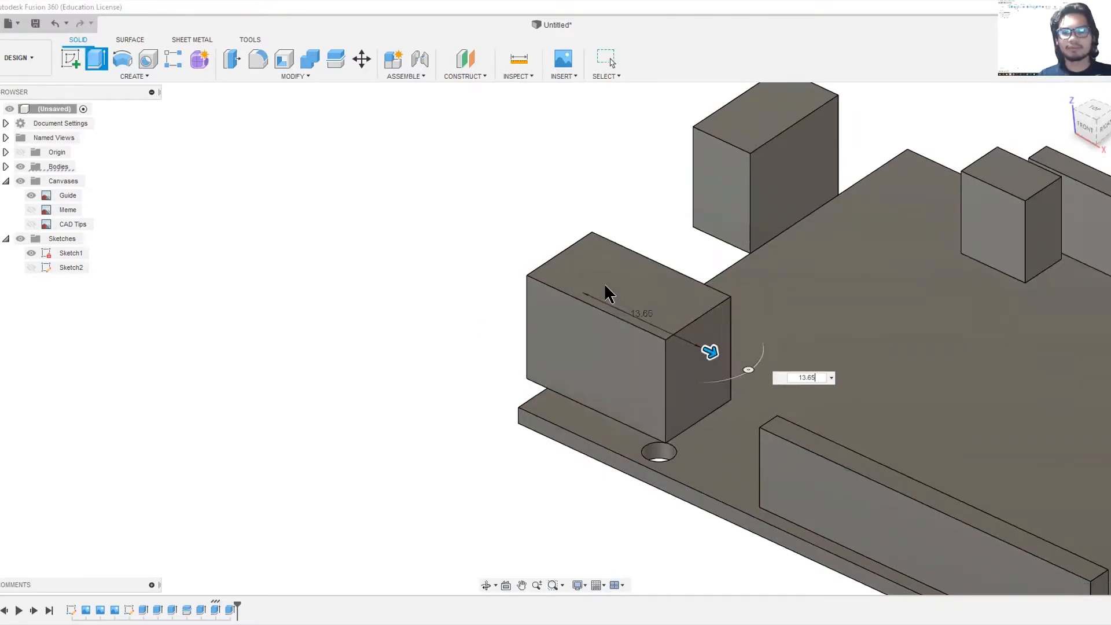
key(ctrl+z)
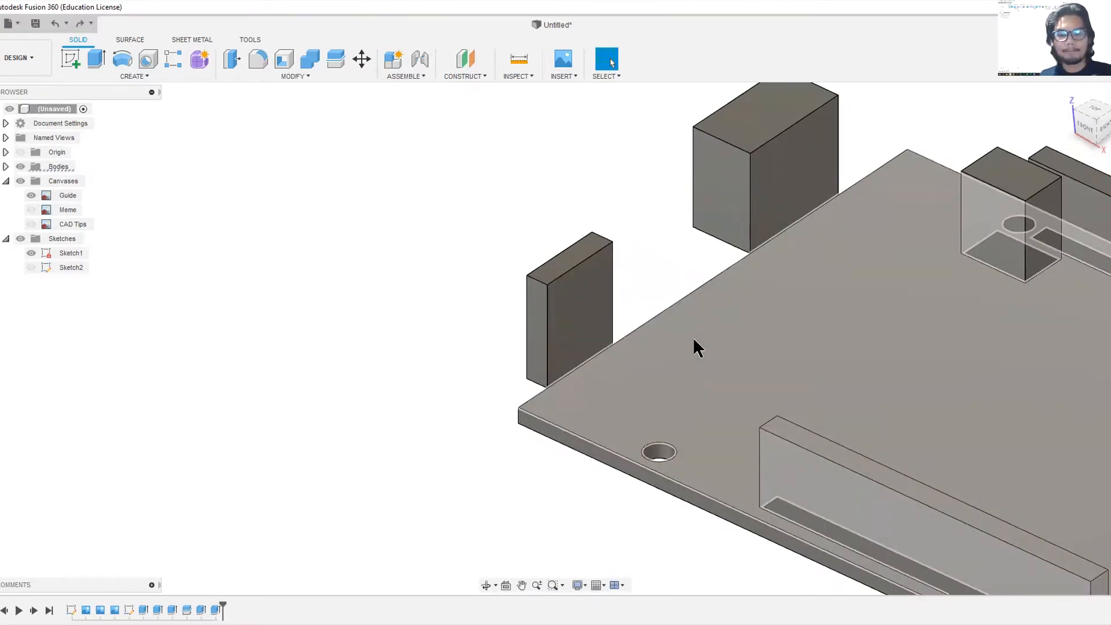
- Extrude the outer face of the smaller connector block by -13.65 mm over the board with the Join operation
shift+middle_drag(693, 337, 799, 356)
key(e)
click(490, 290)
text(-13.65)
click(1068, 295)
click(1064, 310)
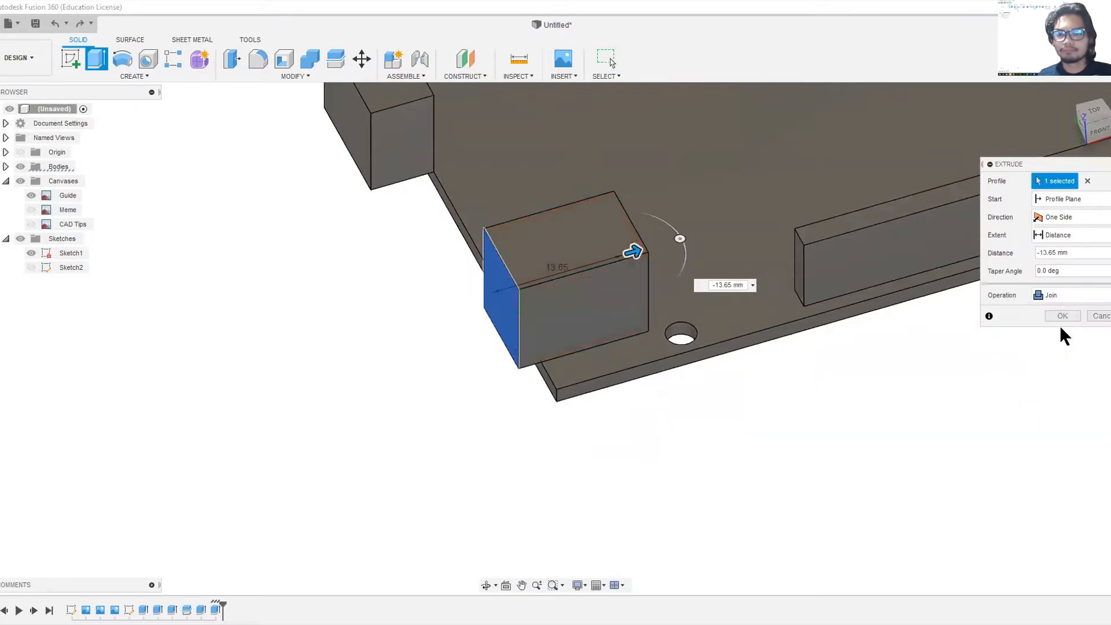
click(1063, 318)
- Extrude the outer face of the larger connector block by -16.22 mm over the board with the Join operation
middle_drag(569, 114, 745, 246)
key(e)
click(528, 239)
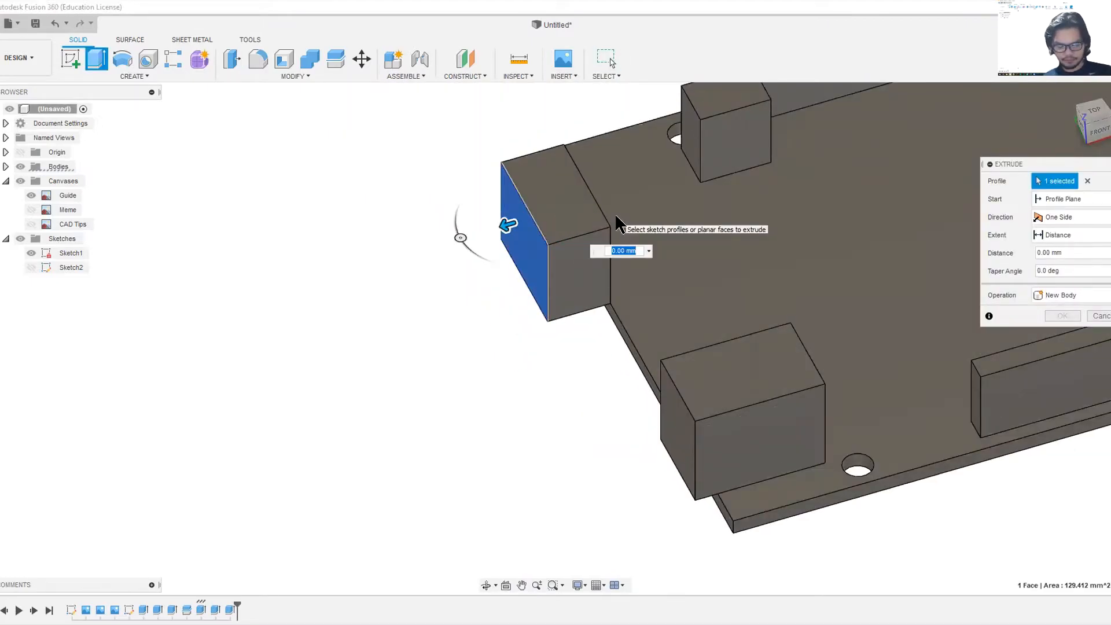
text(16.22)
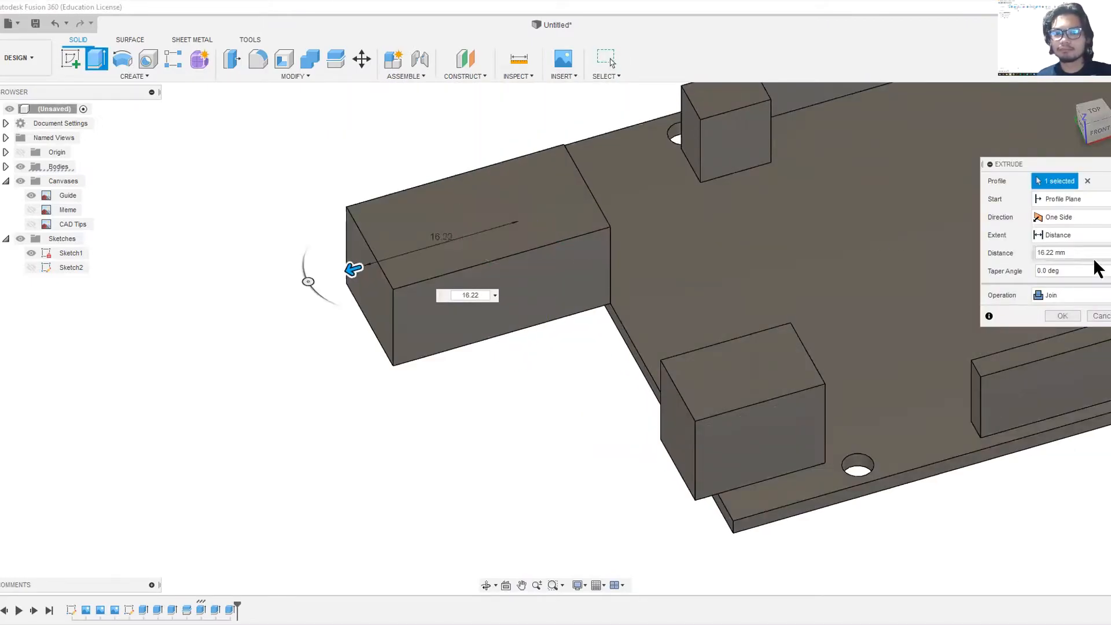
key(Home)
text(-)
click(1058, 298)
click(1059, 311)
click(1058, 317)
- Hide the Guide canvas so that only the board model remains on display
scroll(728, 293, down, 3)
shift+middle_drag(727, 294, 623, 373)
scroll(623, 372, up, 4)
scroll(625, 348, down, 5)
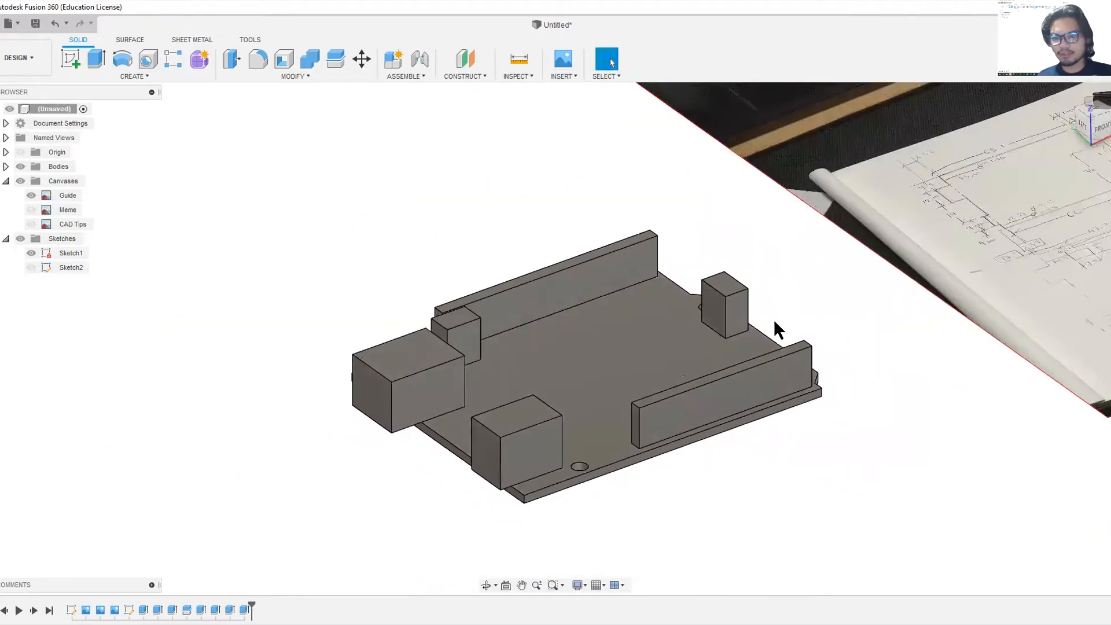
middle_drag(622, 316, 475, 331)
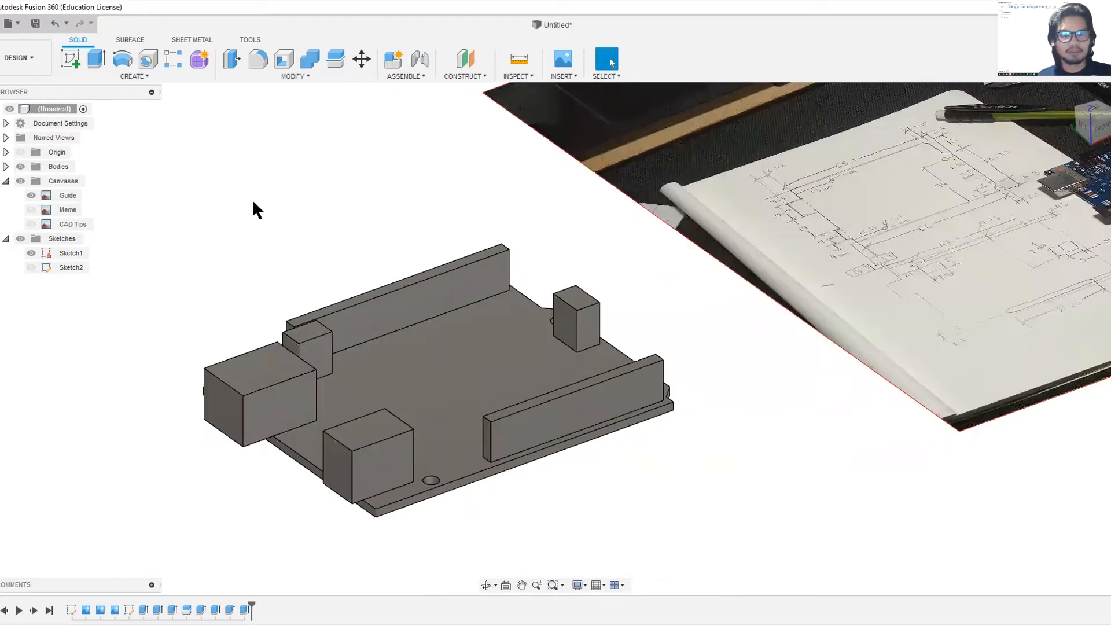
click(31, 196)
click(31, 196)
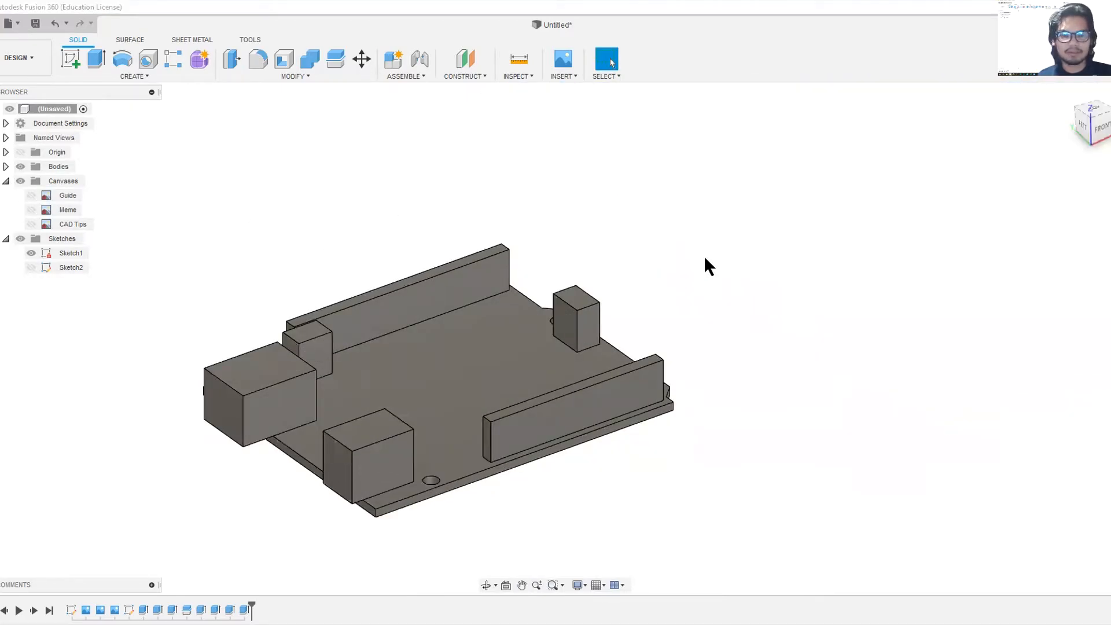
- Show the CAD Tips canvas and fit it in view together with the board
shift+middle_drag(519, 262, 733, 224)
scroll(577, 252, up, 5)
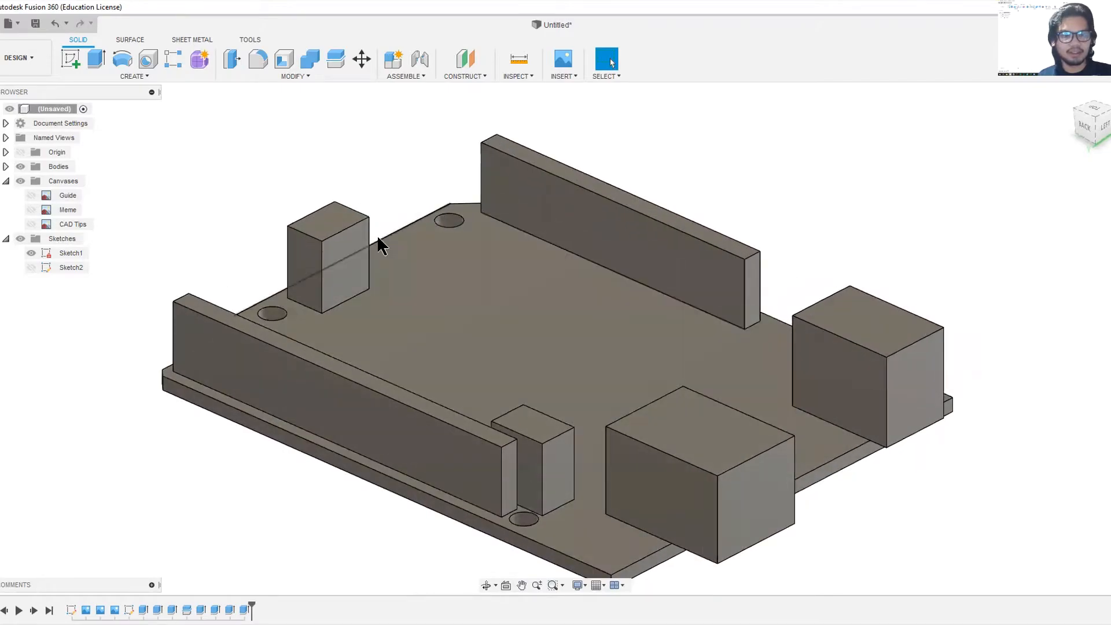
click(37, 227)
click(31, 223)
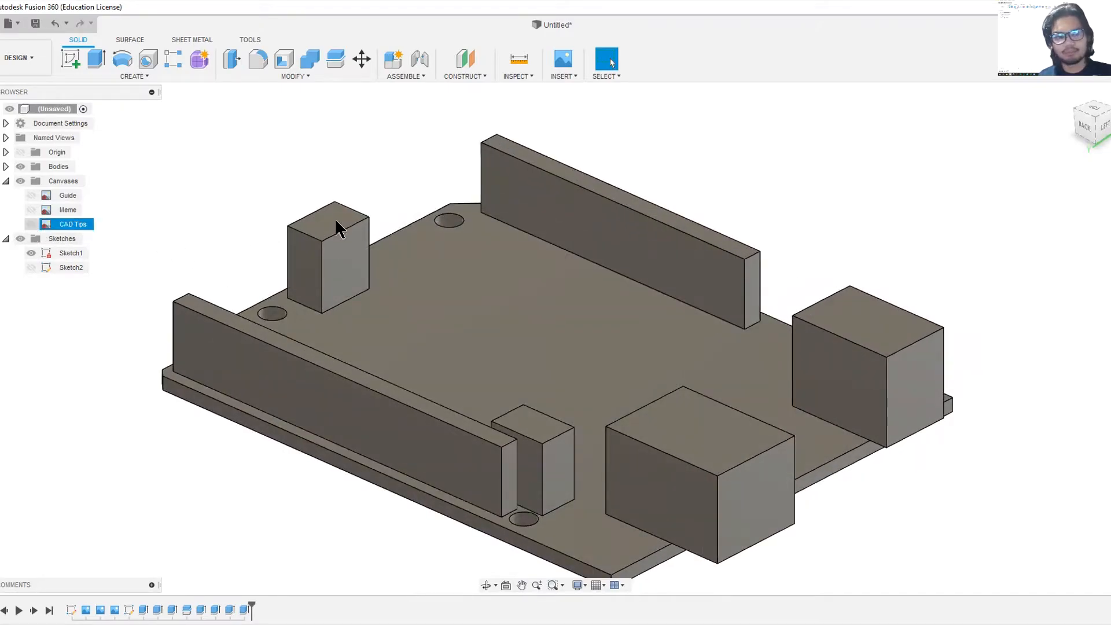
scroll(512, 168, down, 8)
key(F6)
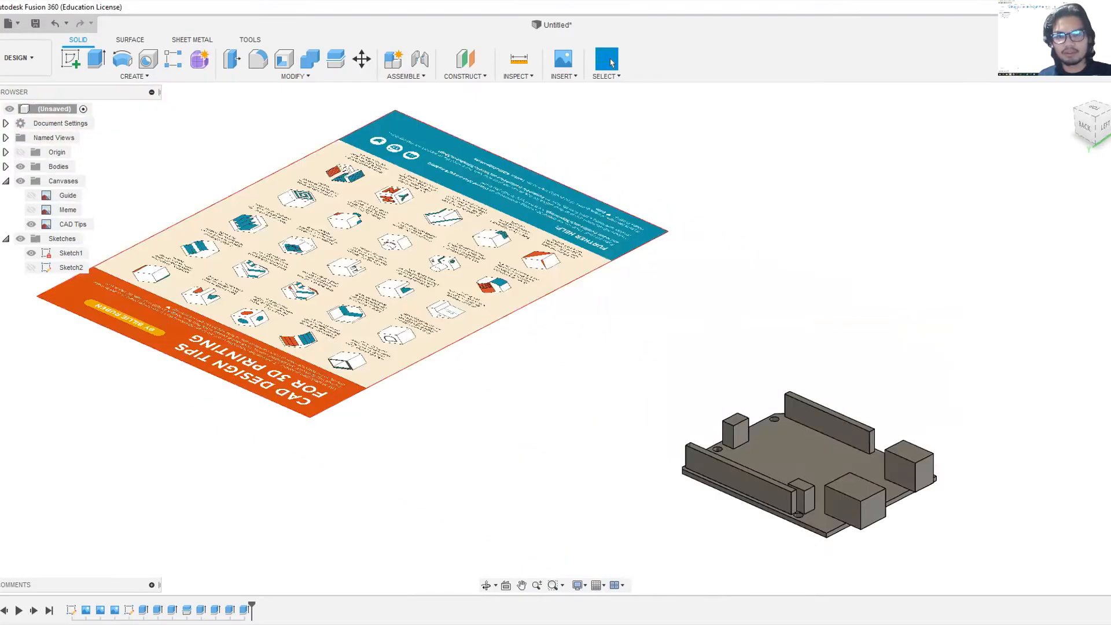
- Look straight down at the CAD Tips canvas in an upright top view, and inspect the board up close
click(1092, 116)
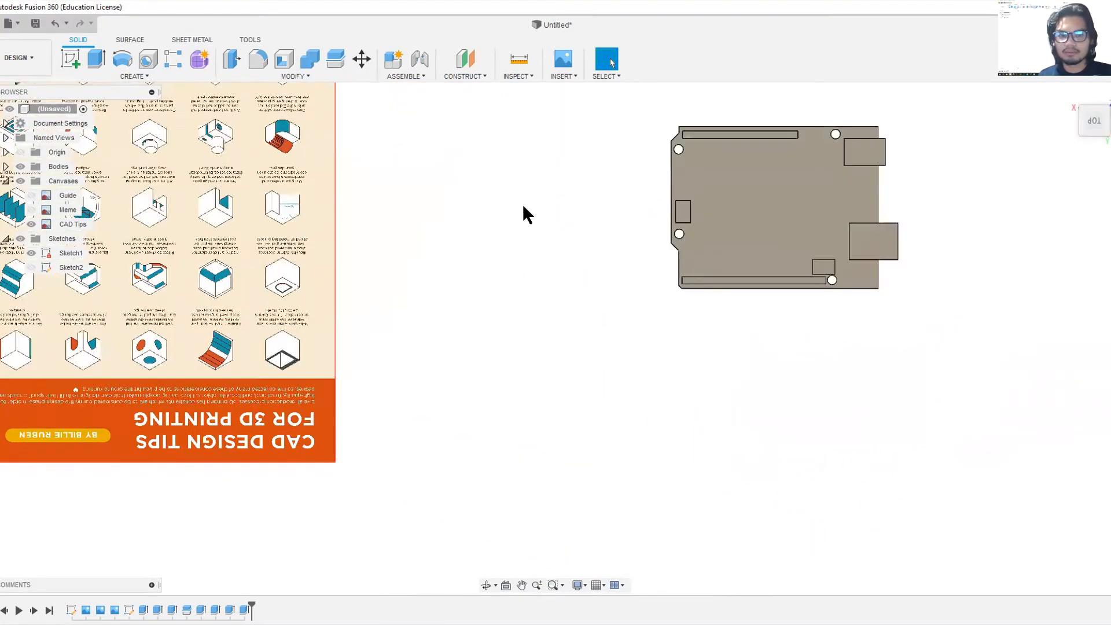
click(1108, 96)
click(1108, 97)
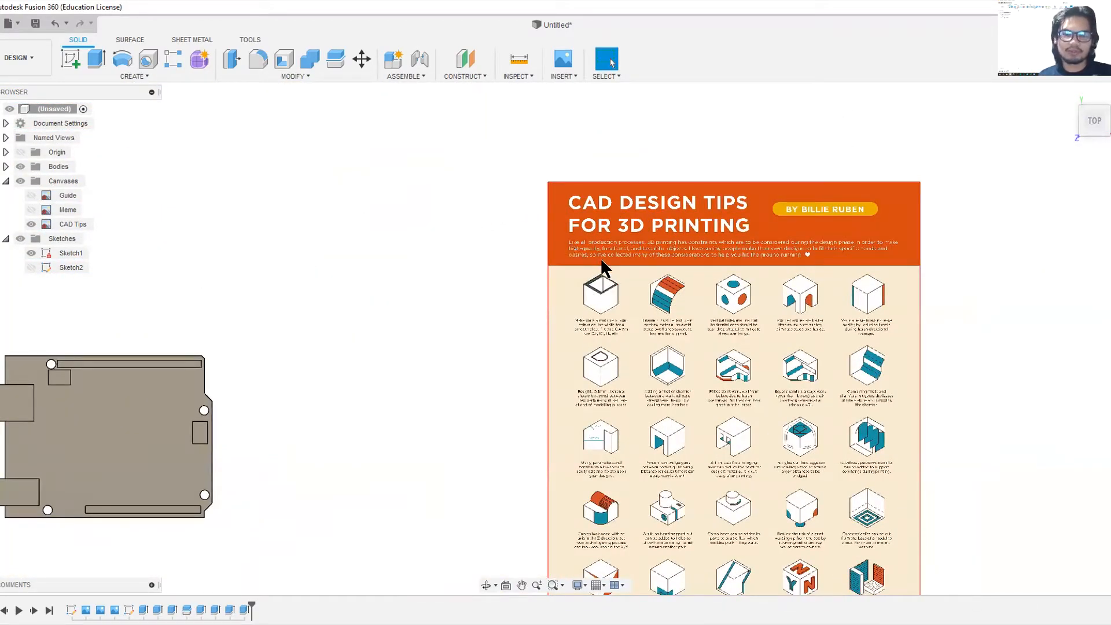
middle_drag(225, 335, 546, 248)
scroll(484, 347, up, 5)
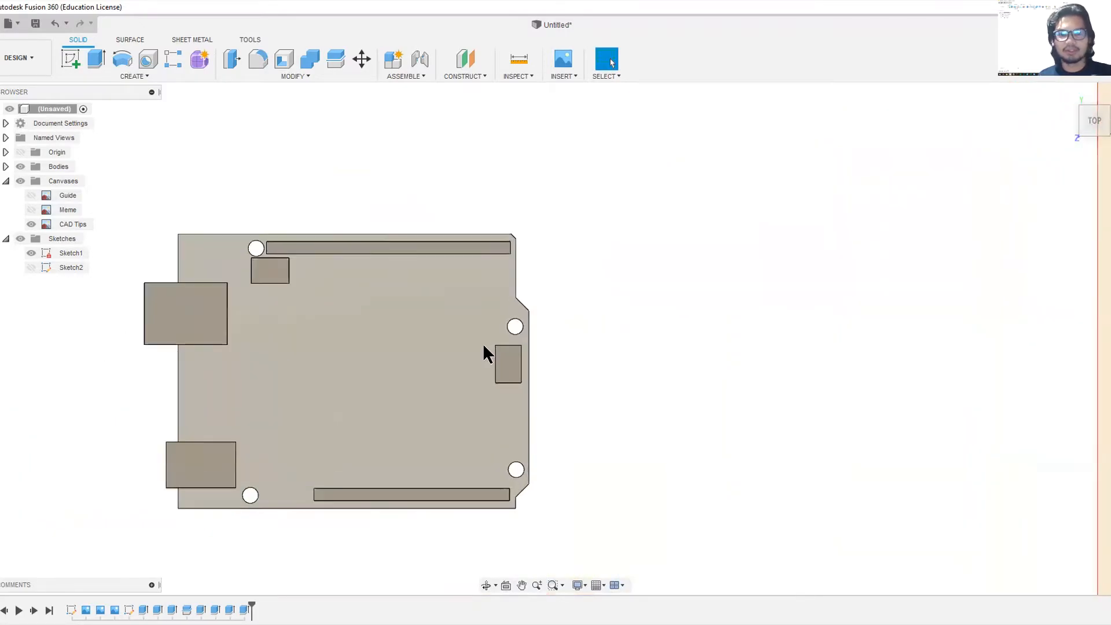
- Inspect the board in top view next to the CAD Tips canvas, focusing on its outline and connectors
scroll(420, 314, up, 3)
middle_drag(394, 294, 650, 183)
scroll(662, 190, down, 4)
middle_drag(756, 208, 404, 349)
scroll(457, 188, down, 2)
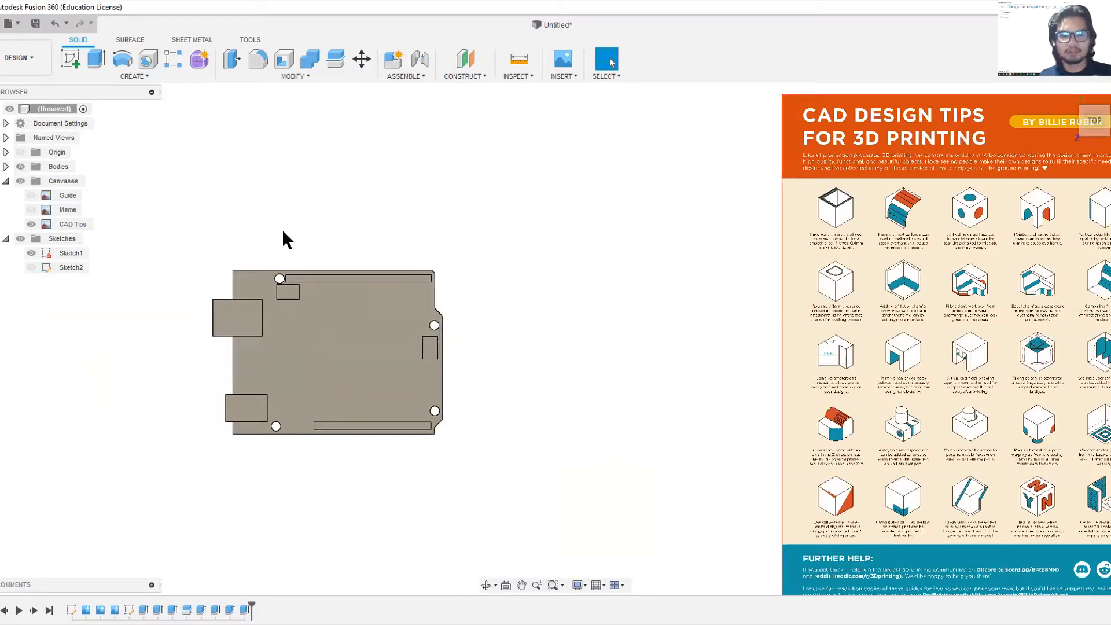
scroll(245, 260, up, 4)
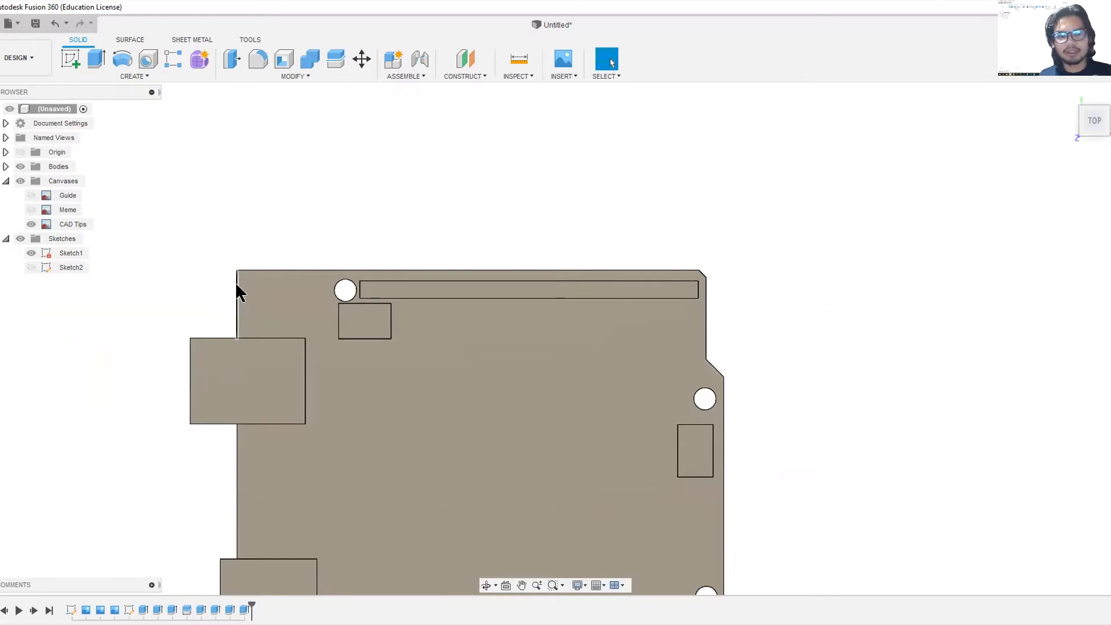
scroll(233, 281, down, 3)
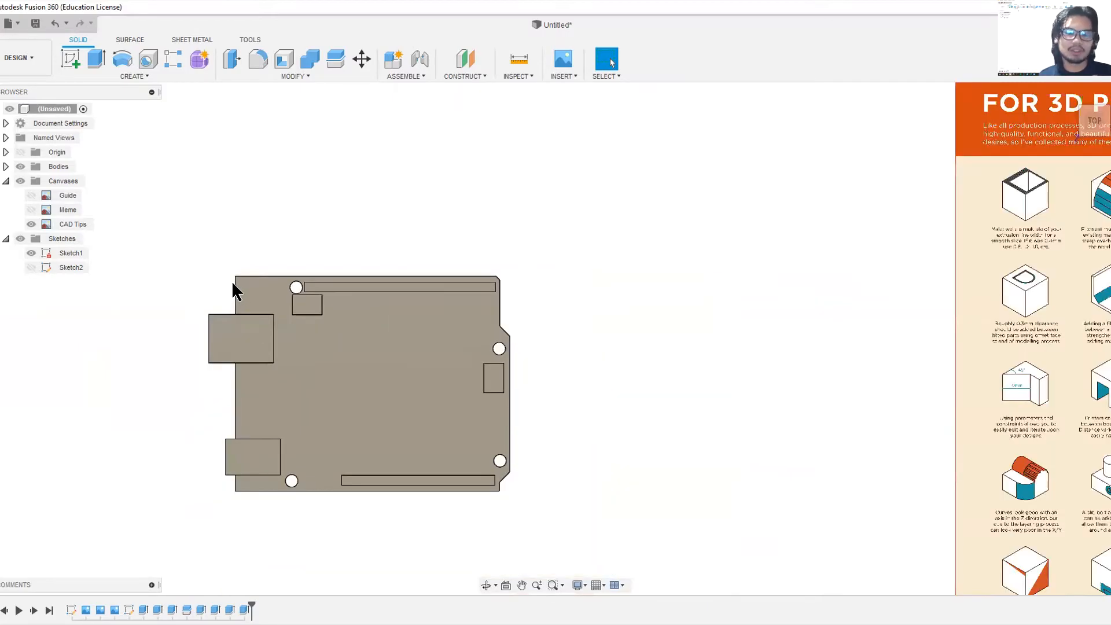
- Read the tips on wall thickness and fitted-part clearance on the CAD Tips canvas up close
middle_drag(597, 191, 317, 228)
middle_drag(554, 148, 354, 266)
scroll(533, 198, up, 3)
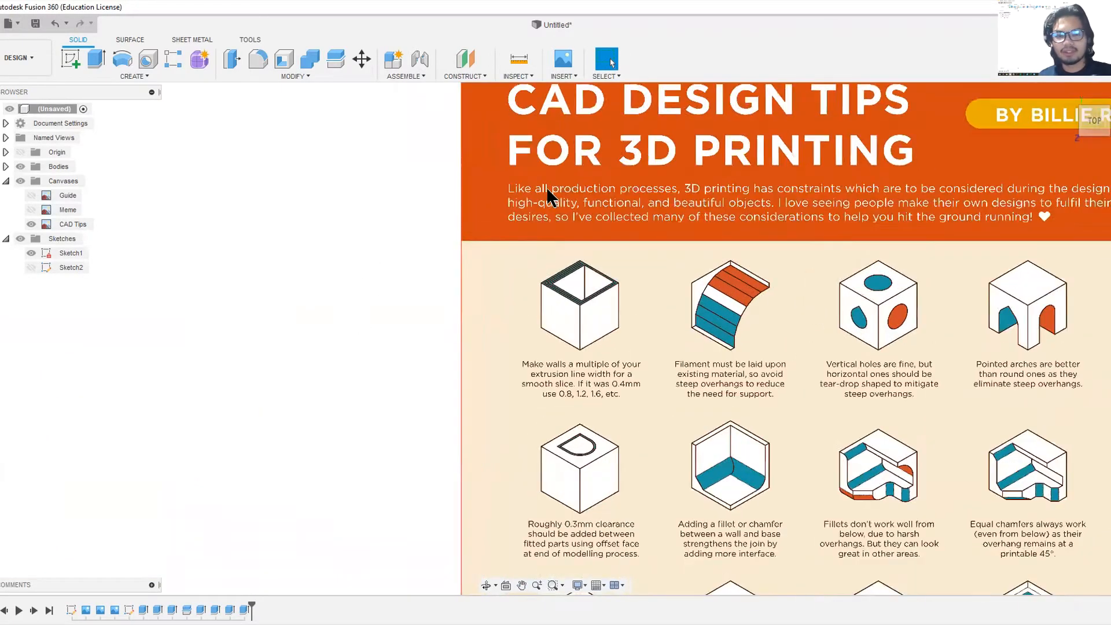
middle_drag(457, 352, 349, 317)
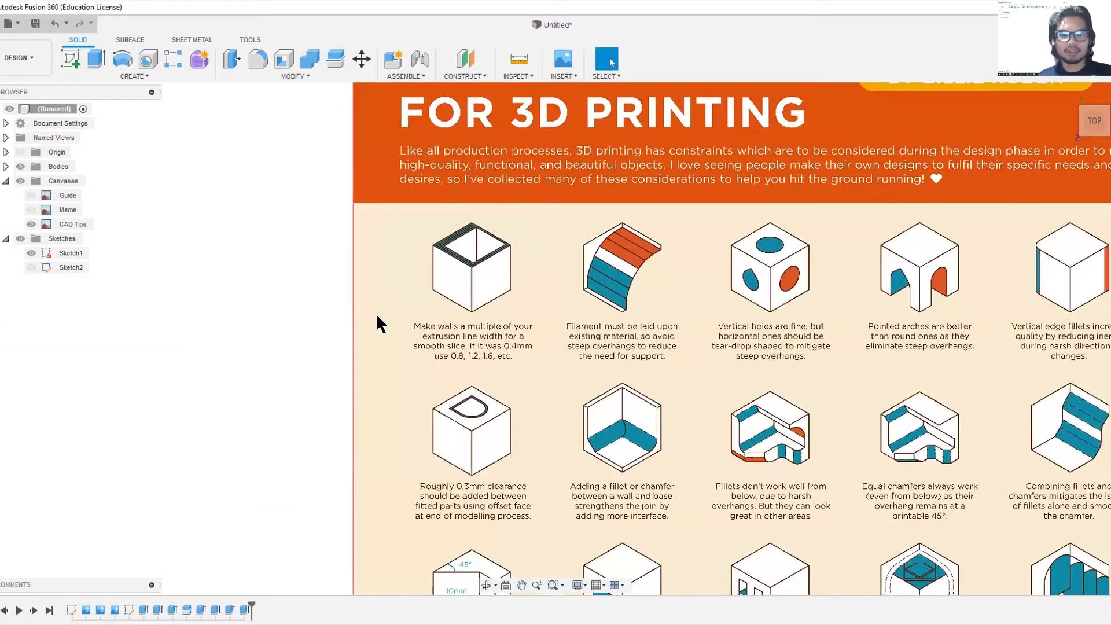
scroll(358, 467, up, 2)
scroll(358, 467, up, 1)
middle_drag(358, 467, 271, 395)
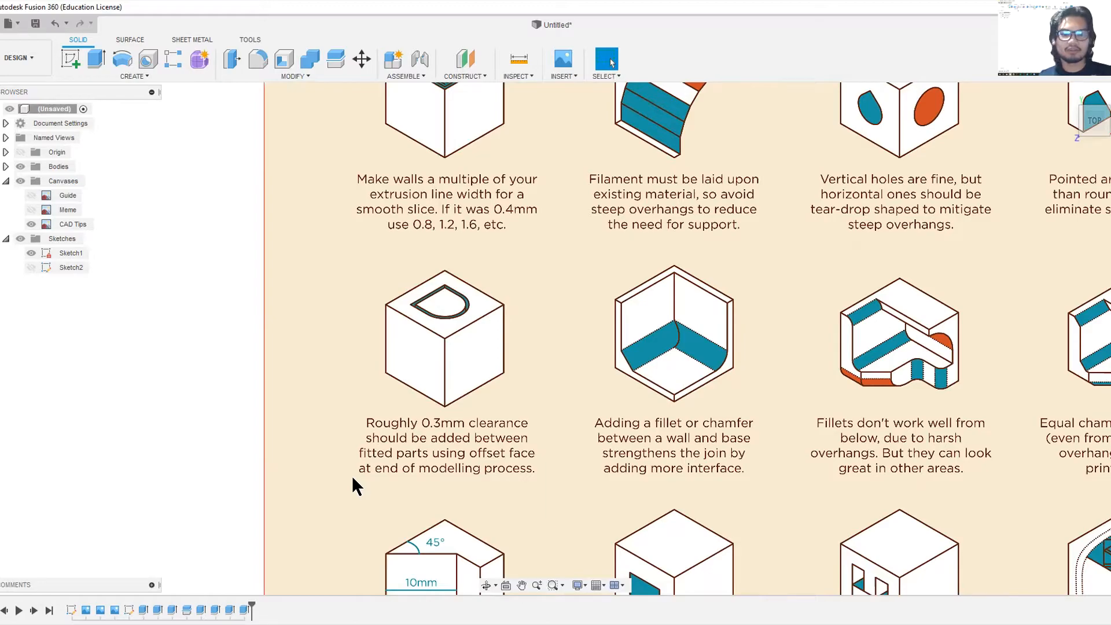
- Look over the whole CAD Tips canvas, including its title, introduction and upper rows of tips
scroll(357, 469, down, 4)
middle_drag(415, 415, 425, 313)
scroll(345, 421, down, 2)
scroll(391, 342, down, 3)
scroll(426, 313, up, 4)
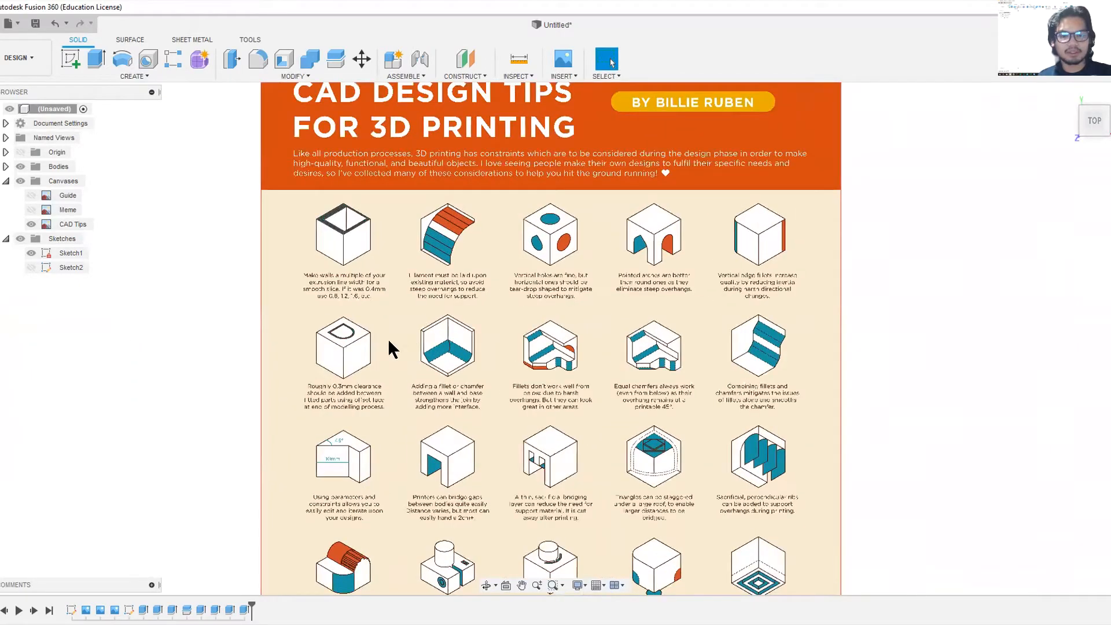
scroll(389, 342, up, 2)
mouse_move(373, 351)
middle_down()
mouse_move(356, 350)
mouse_move(458, 312)
mouse_move(496, 245)
mouse_move(626, 268)
mouse_move(531, 284)
mouse_move(404, 359)
middle_up()
scroll(353, 349, down, 3)
scroll(521, 222, up, 3)
middle_drag(593, 178, 470, 258)
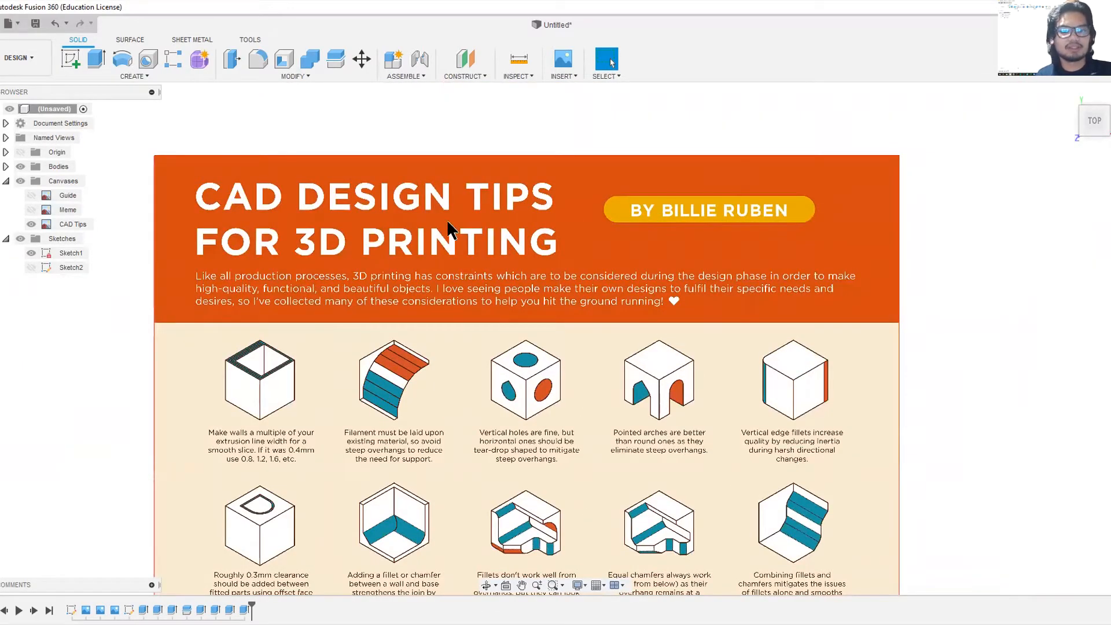
scroll(369, 297, down, 1)
middle_drag(370, 297, 528, 250)
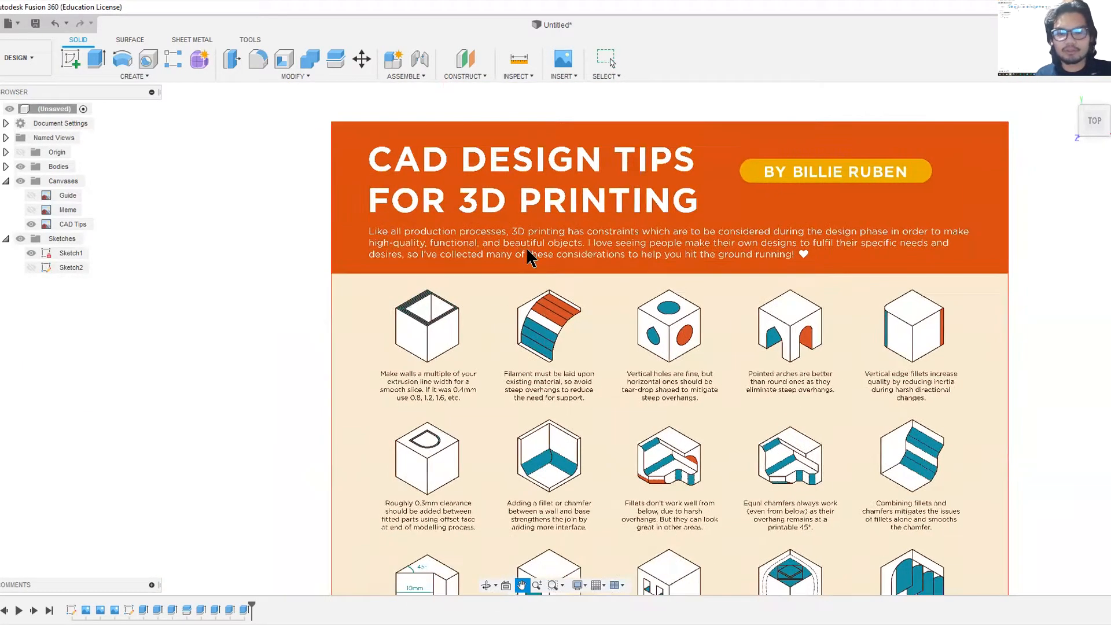
- Read through the remaining tips down to the Further Help section and go back to the canvas title
scroll(565, 411, up, 4)
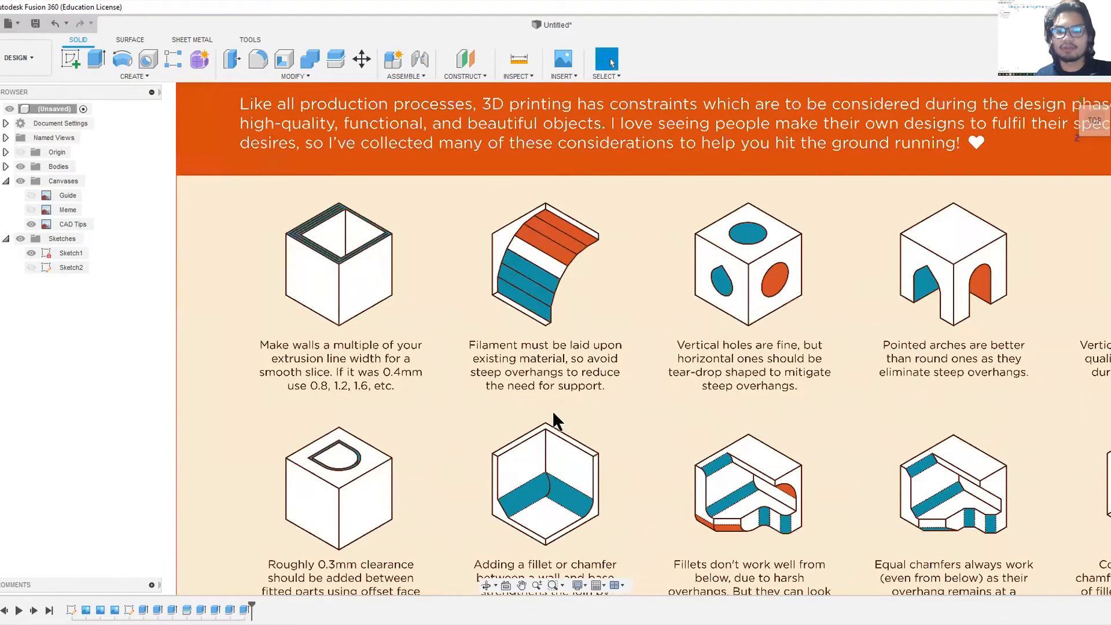
scroll(584, 396, down, 4)
middle_drag(614, 589, 621, 451)
scroll(693, 454, up, 4)
middle_drag(698, 456, 656, 287)
middle_drag(679, 558, 682, 43)
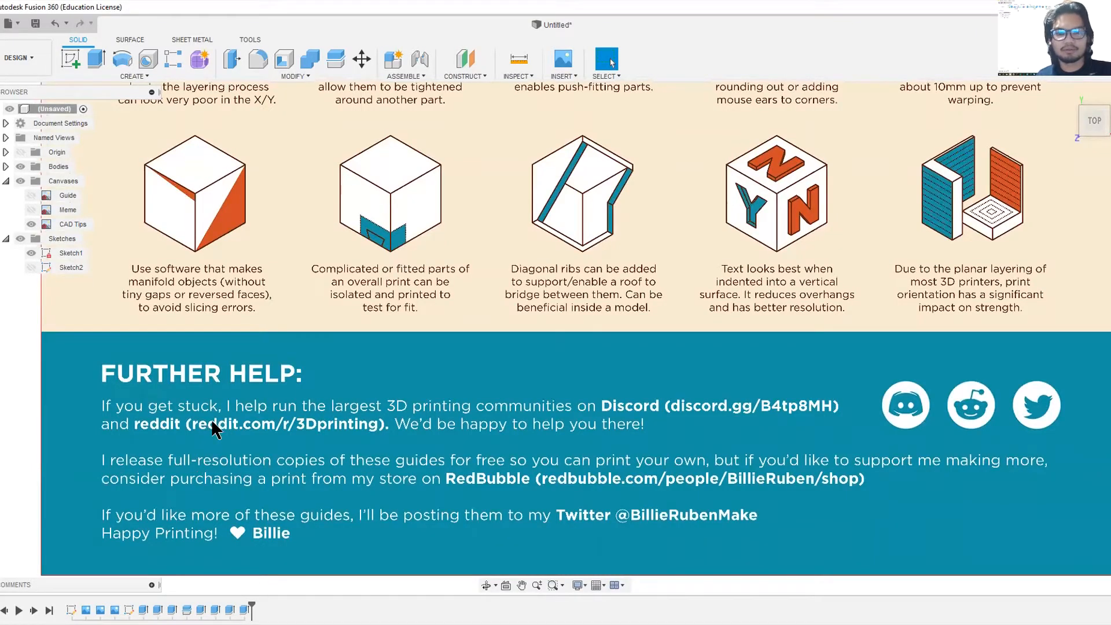
scroll(728, 428, down, 5)
scroll(527, 374, up, 4)
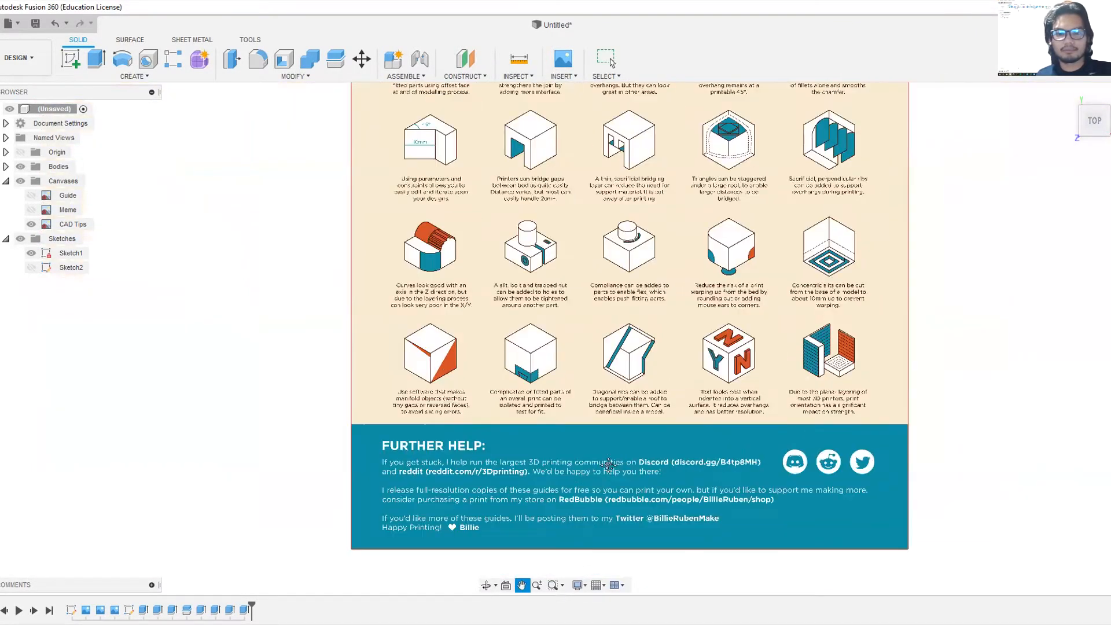
scroll(484, 199, up, 3)
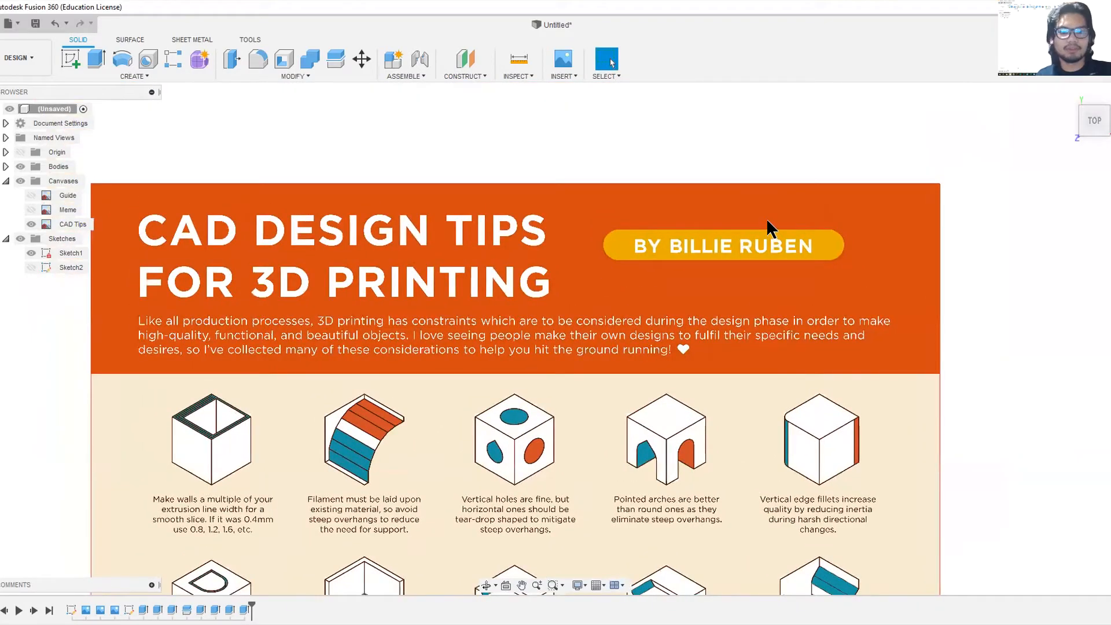
- Start a new sketch on the board's underside with the Project command
scroll(570, 432, down, 5)
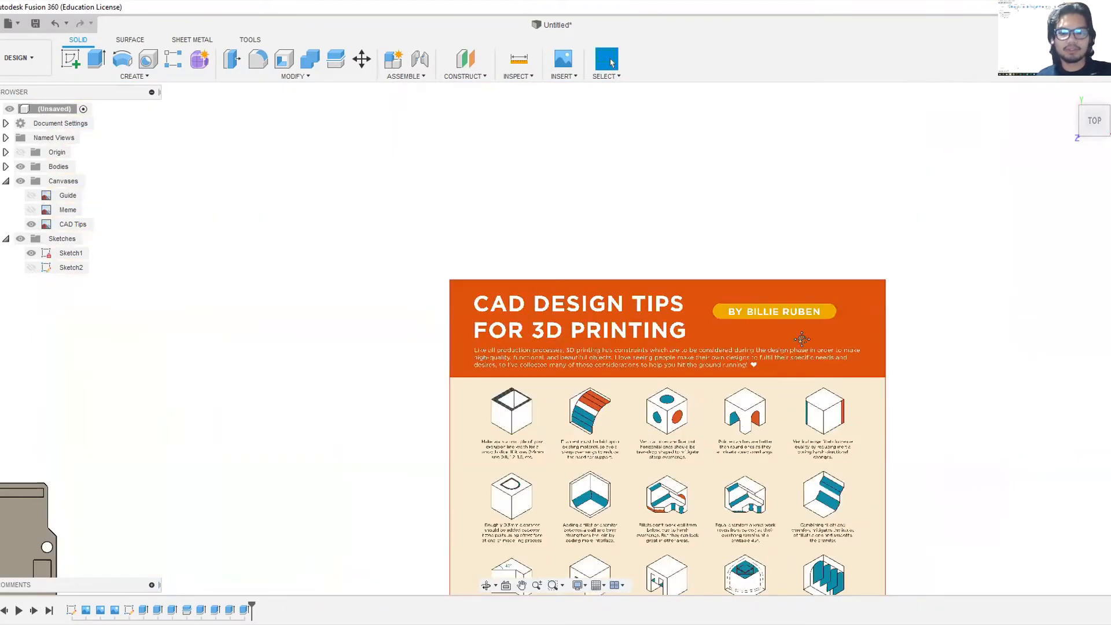
scroll(801, 338, up, 3)
middle_drag(256, 286, 552, 284)
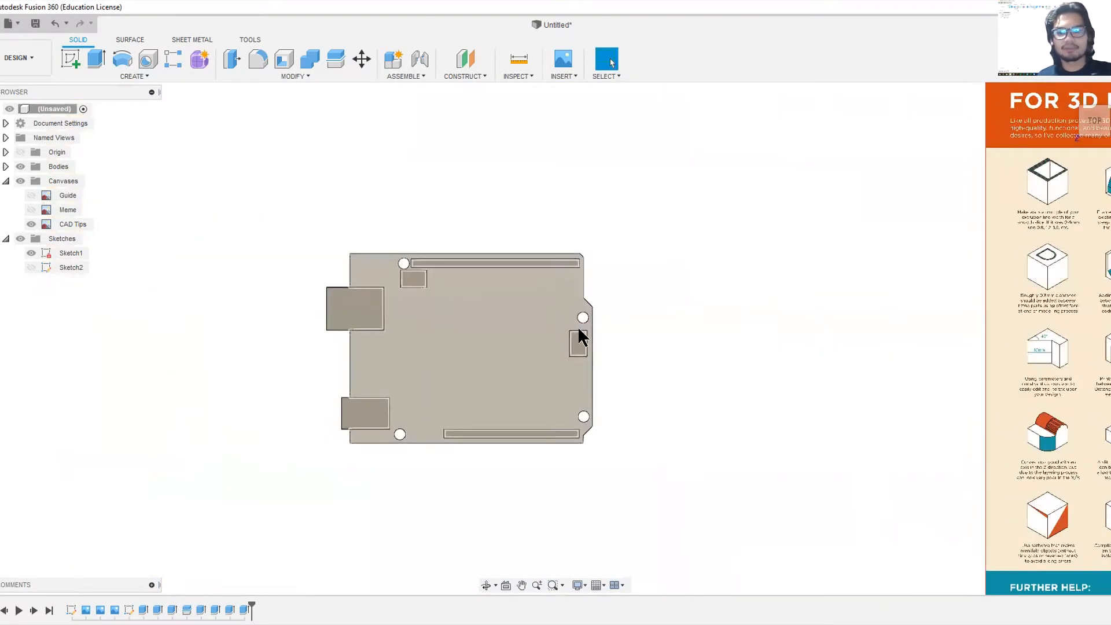
scroll(480, 343, up, 3)
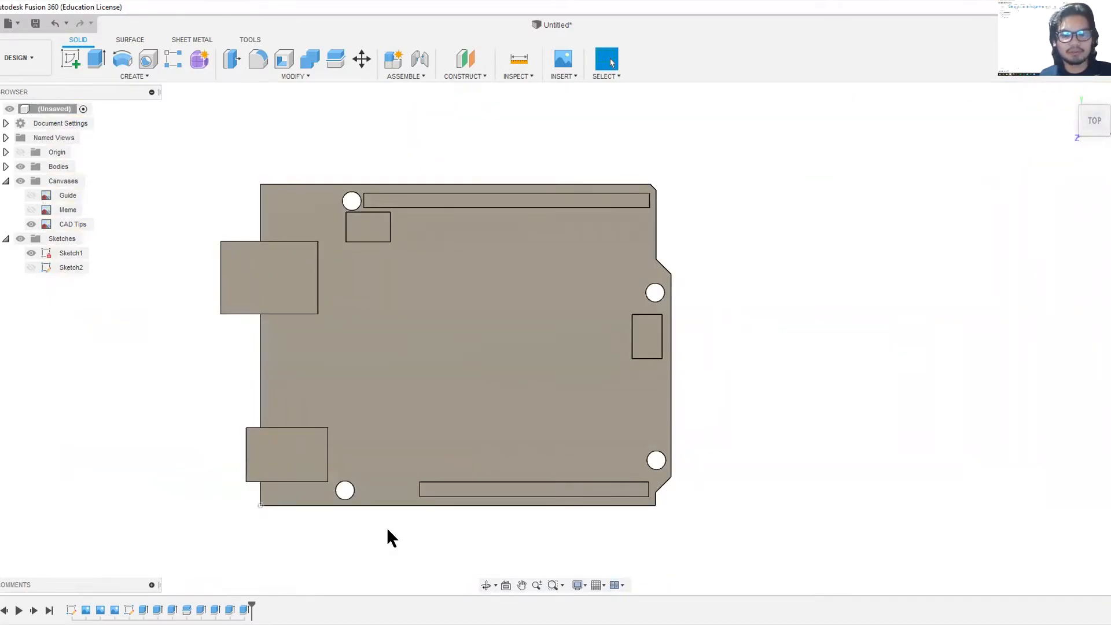
shift+middle_drag(422, 241, 425, 364)
click(386, 390)
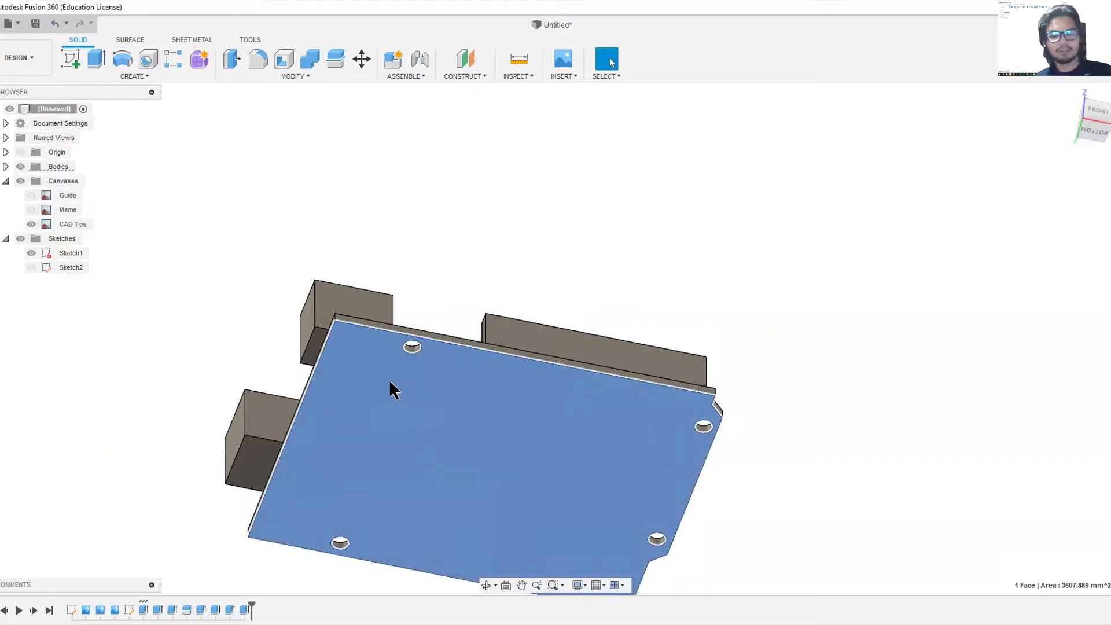
middle_drag(456, 404, 453, 319)
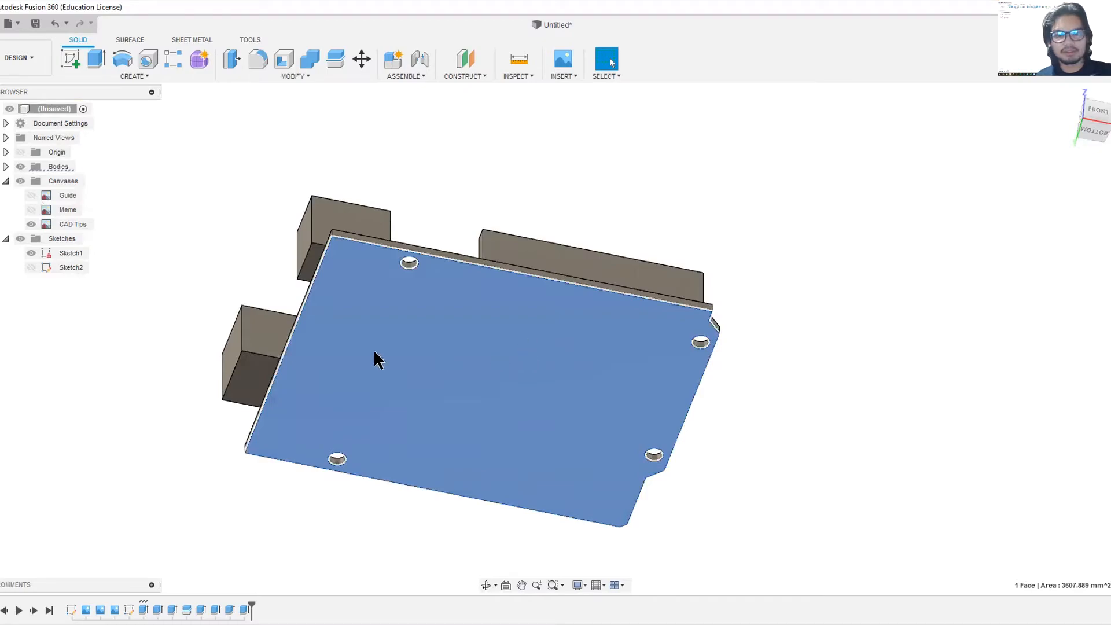
right_click(372, 359)
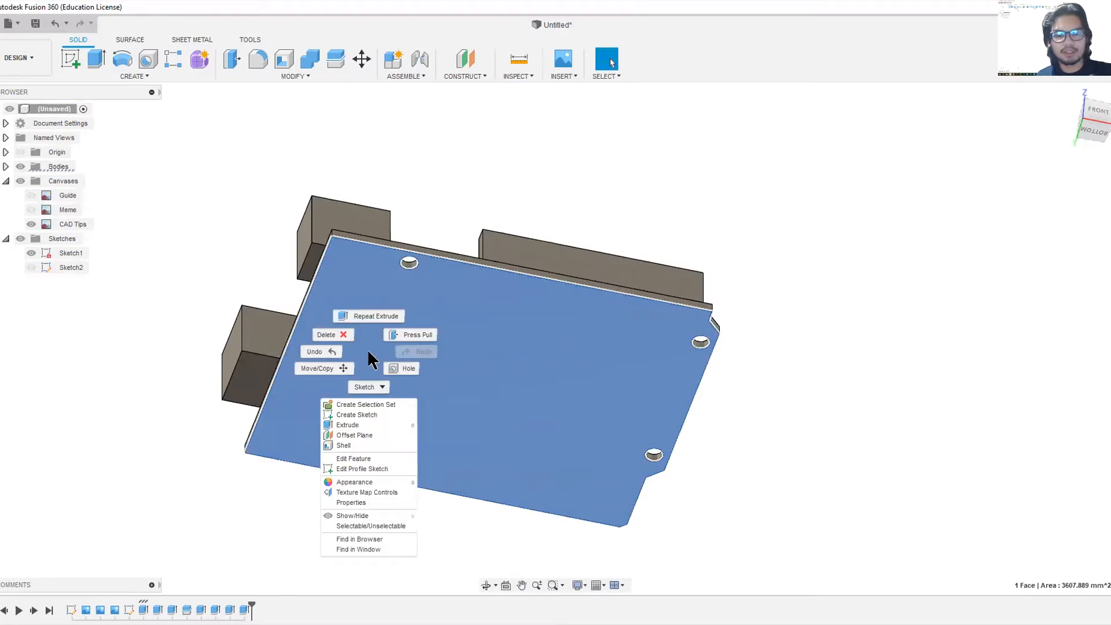
click(370, 424)
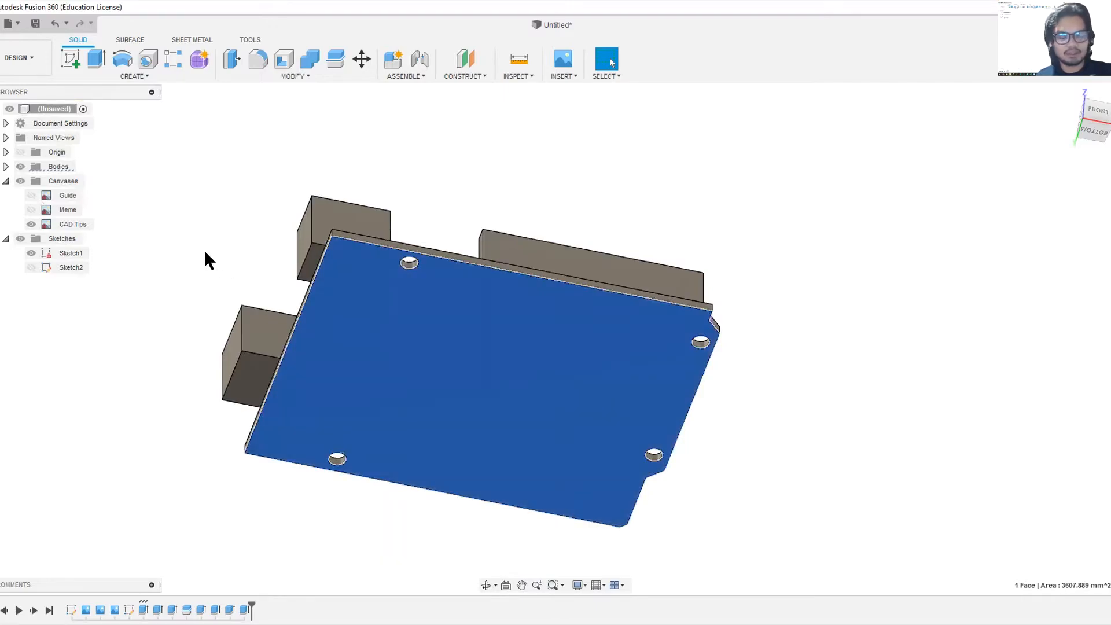
text(s)
text(p)
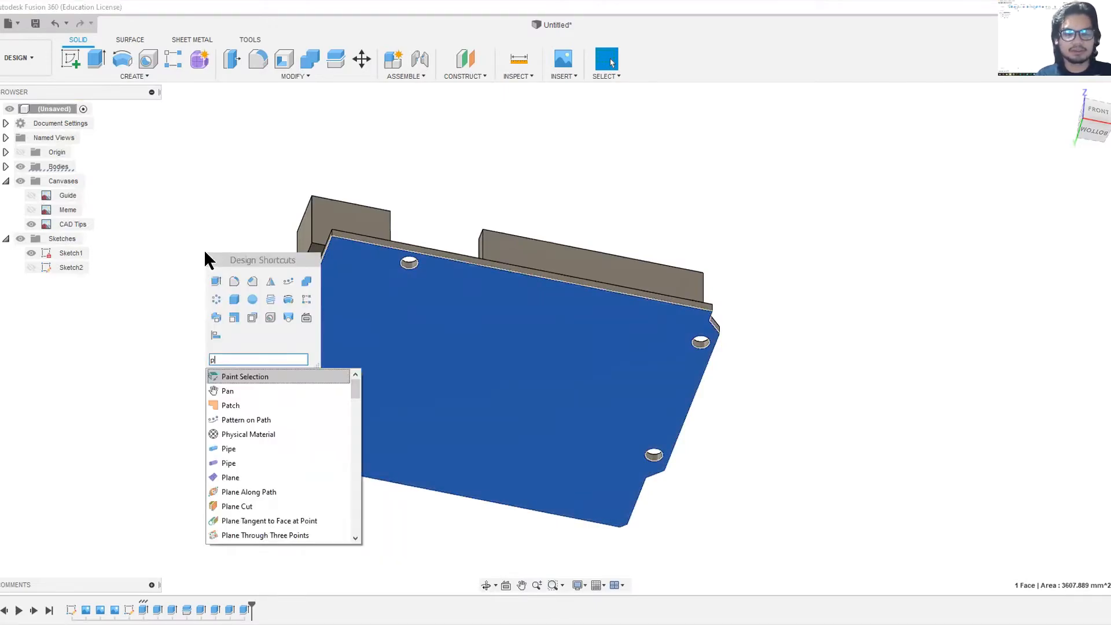
text(ro)
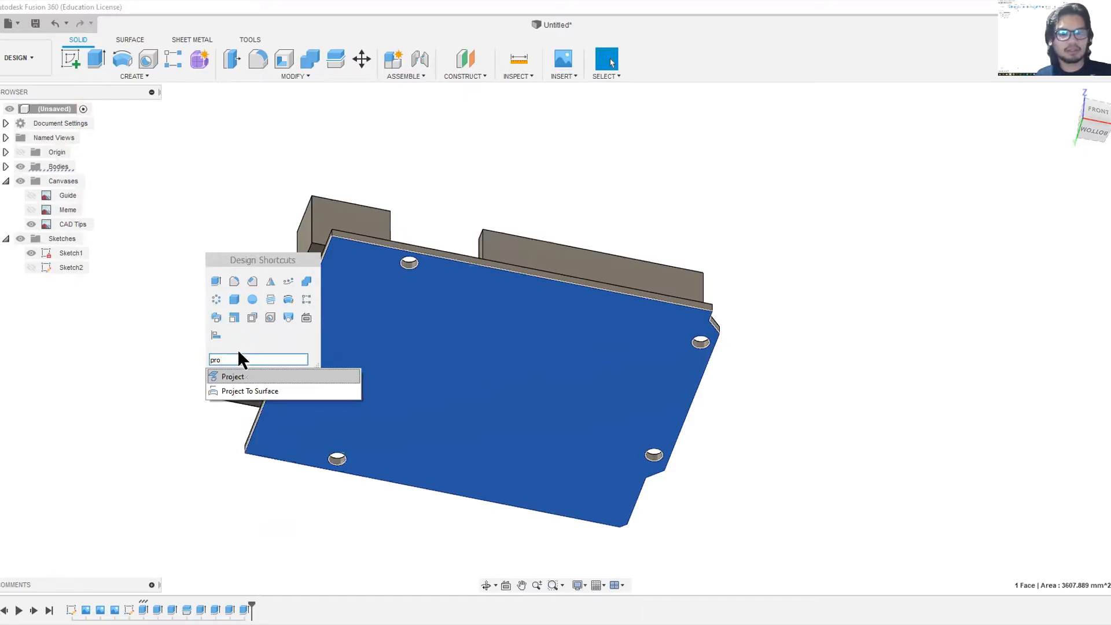
click(239, 377)
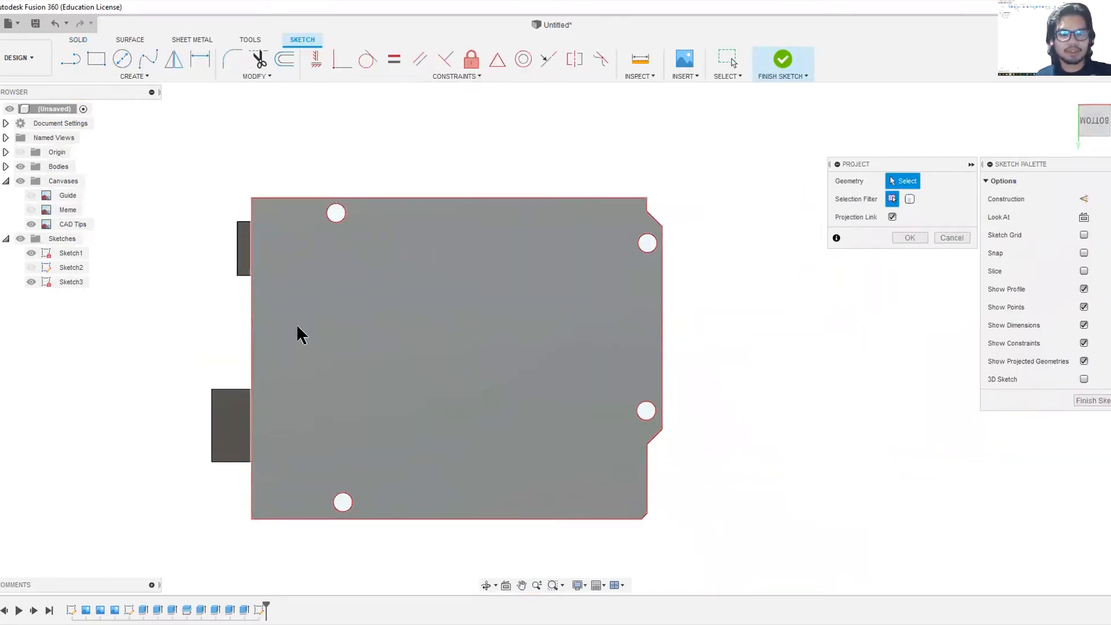
- Project the undersides of the two connector blocks that overhang the board's edge into the sketch
click(298, 246)
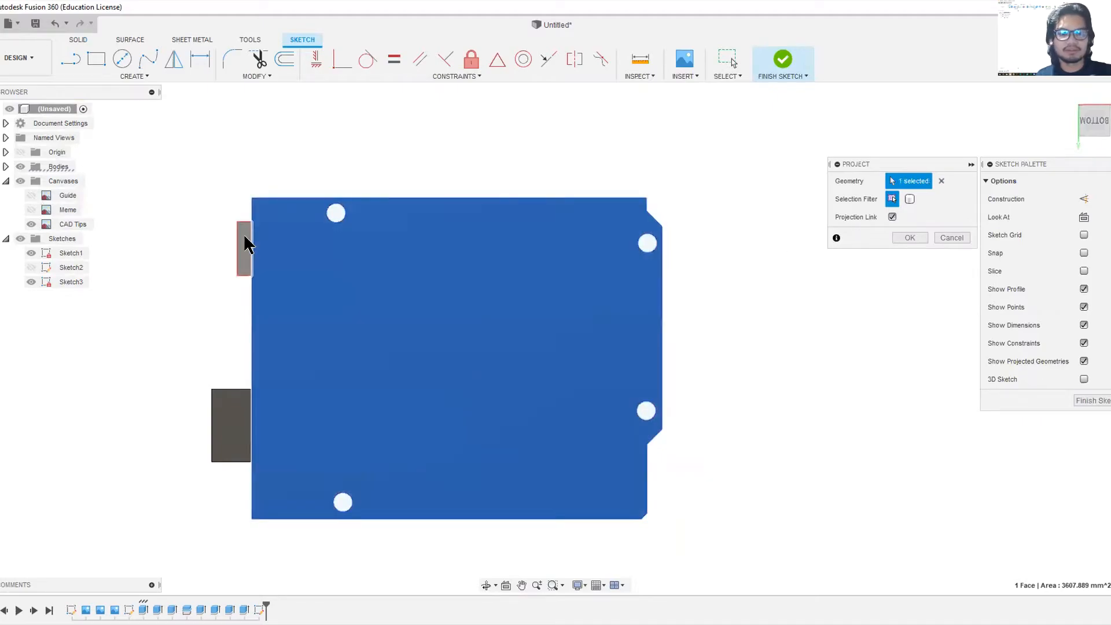
click(244, 243)
click(242, 410)
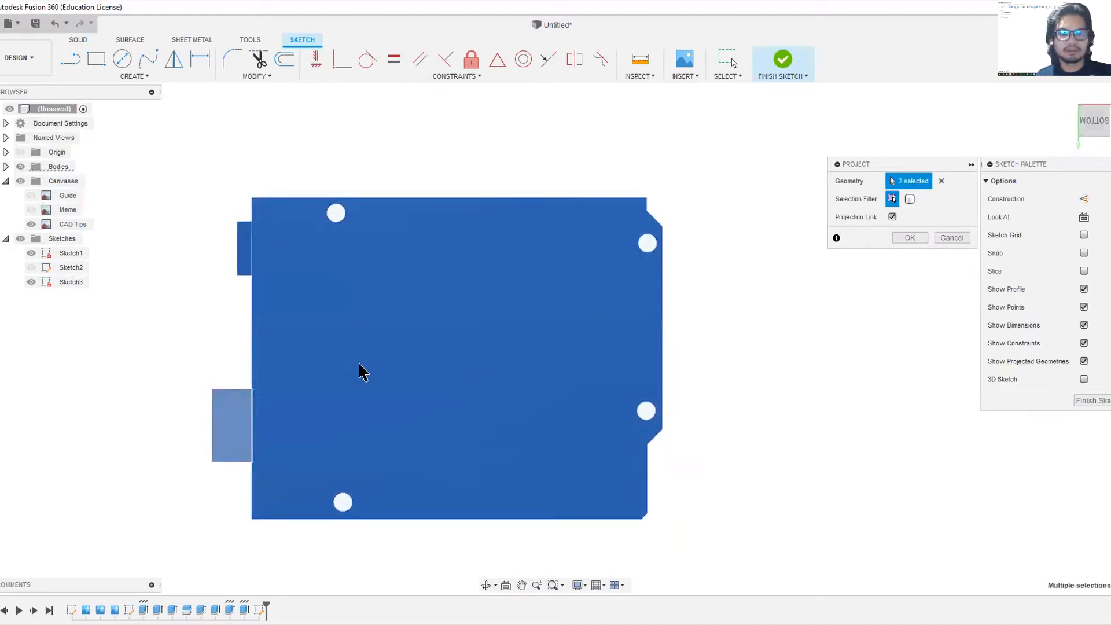
click(909, 237)
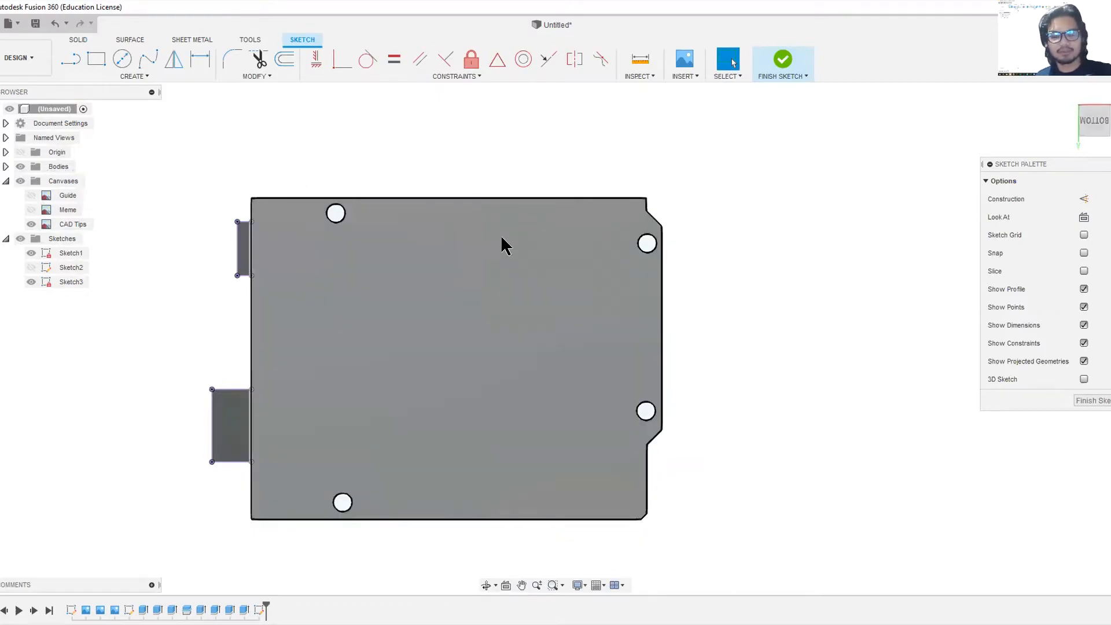
- Project the board's bottom face, with its outline and four mounting holes, into the same sketch
key(p)
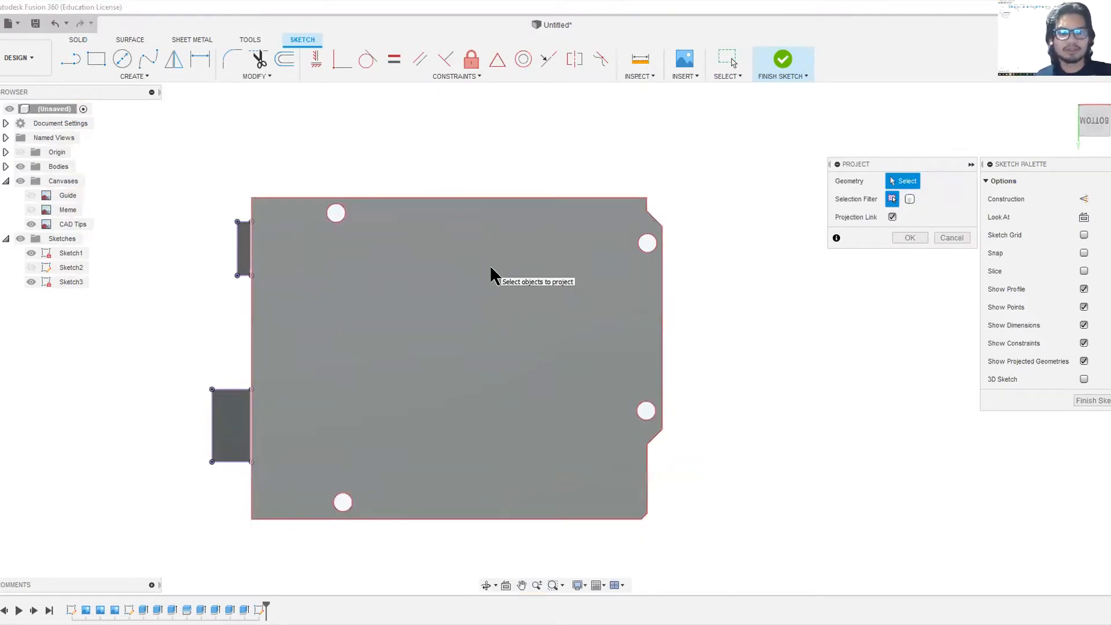
click(492, 274)
click(910, 238)
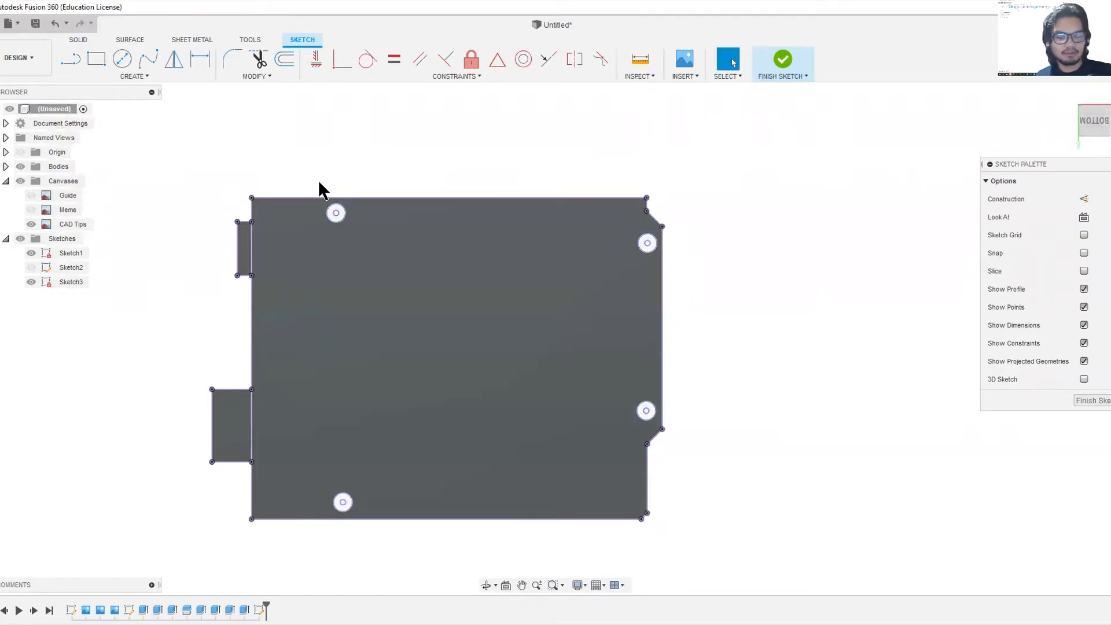
- Offset the projected board outline outward by 0.5 mm with chain selection on, as fitting clearance
key(o)
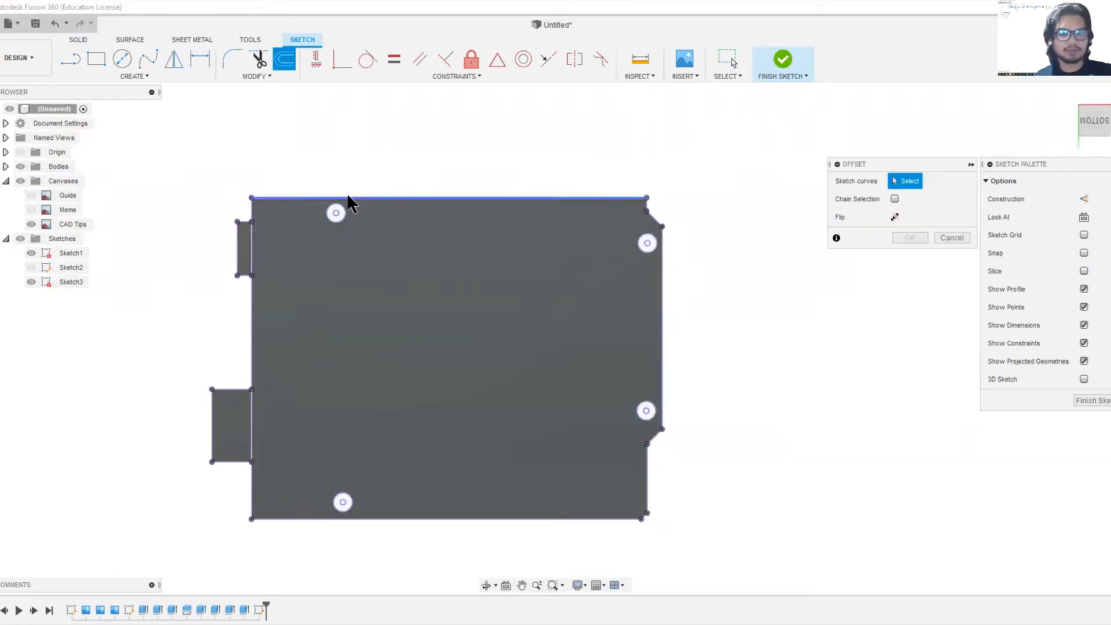
click(895, 199)
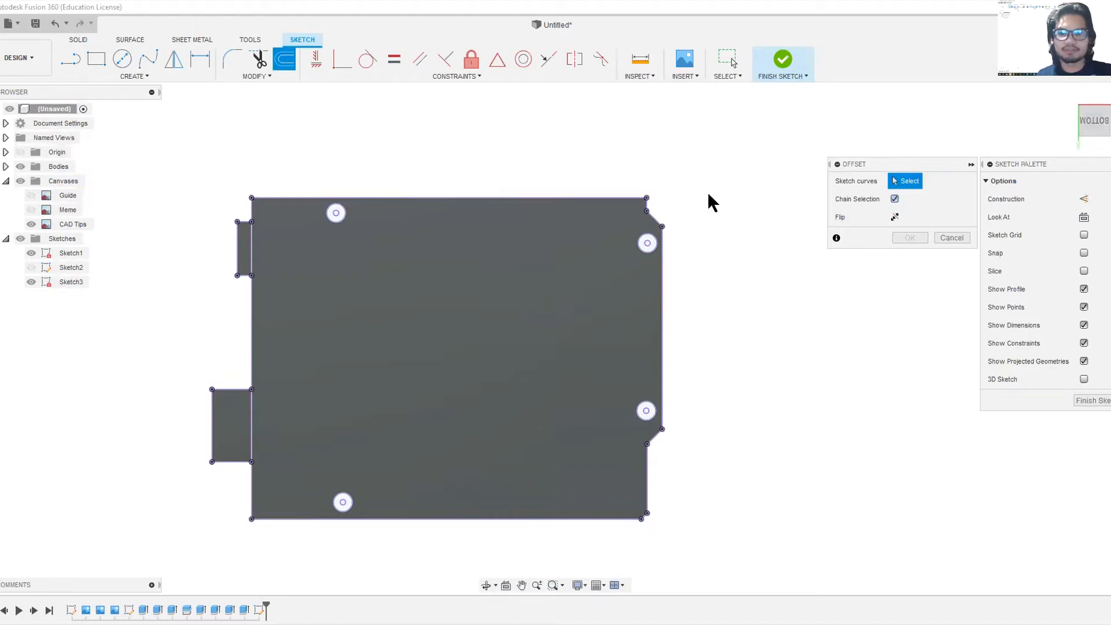
click(464, 197)
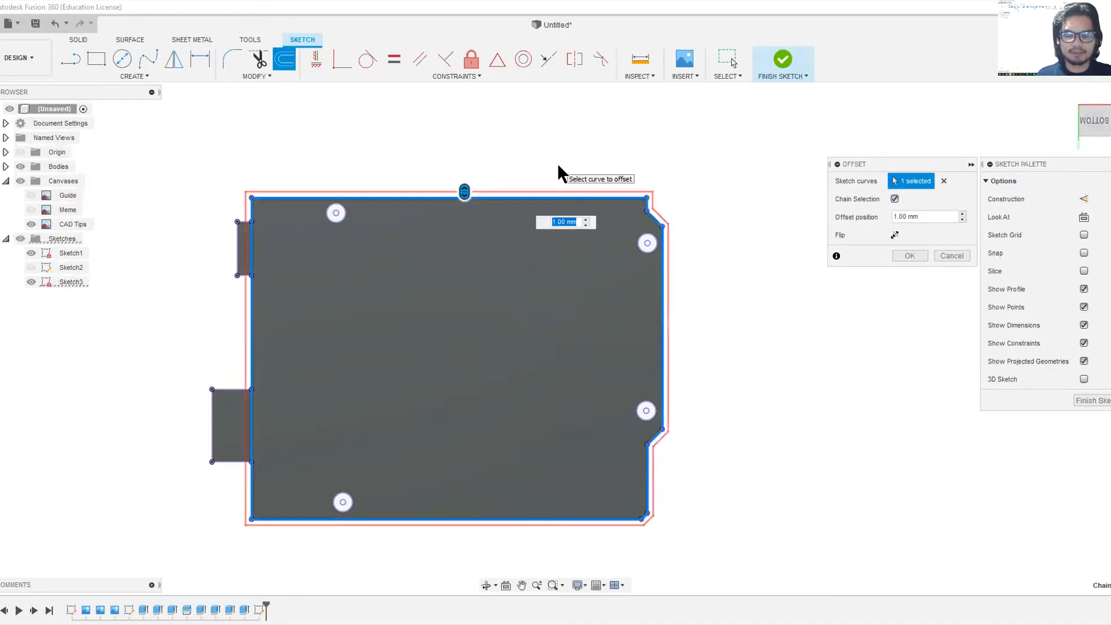
text(0.3)
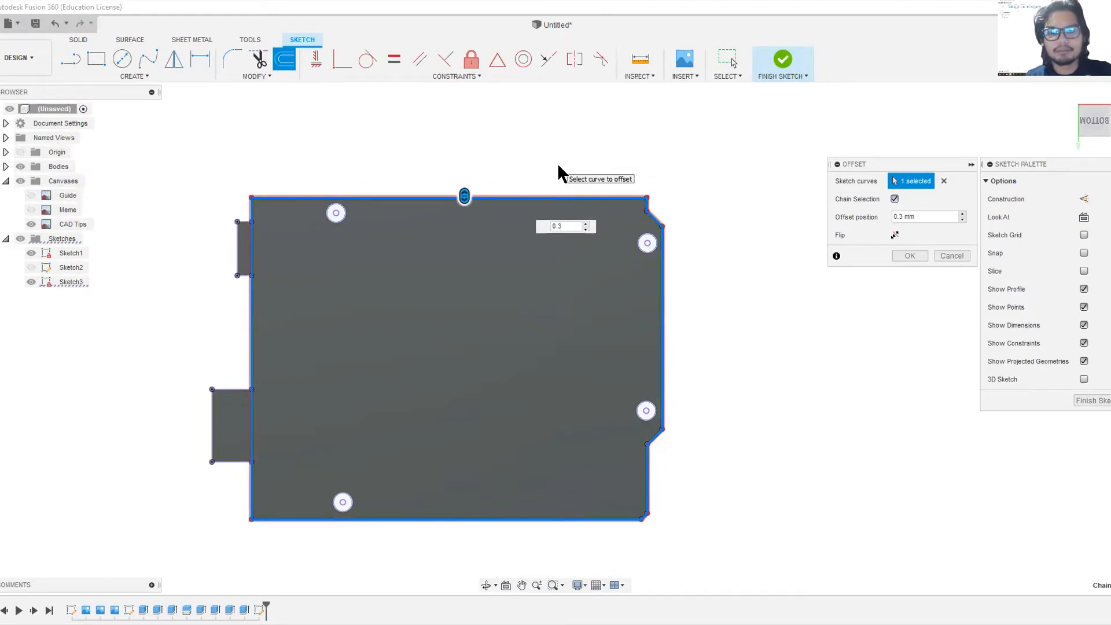
key(BackSpace)
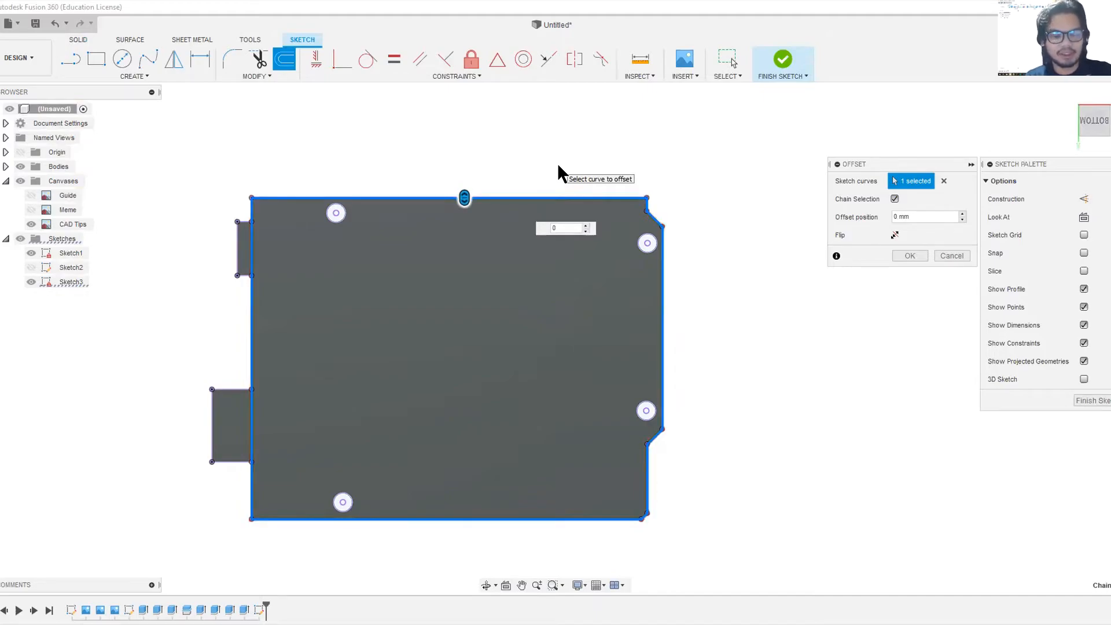
text(5)
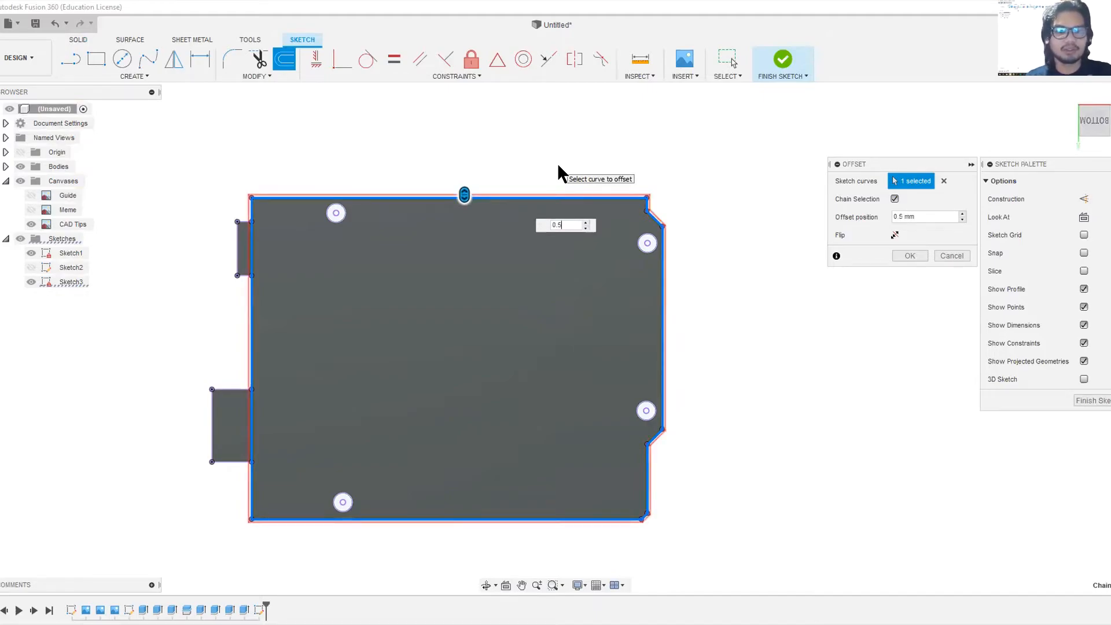
key(Return)
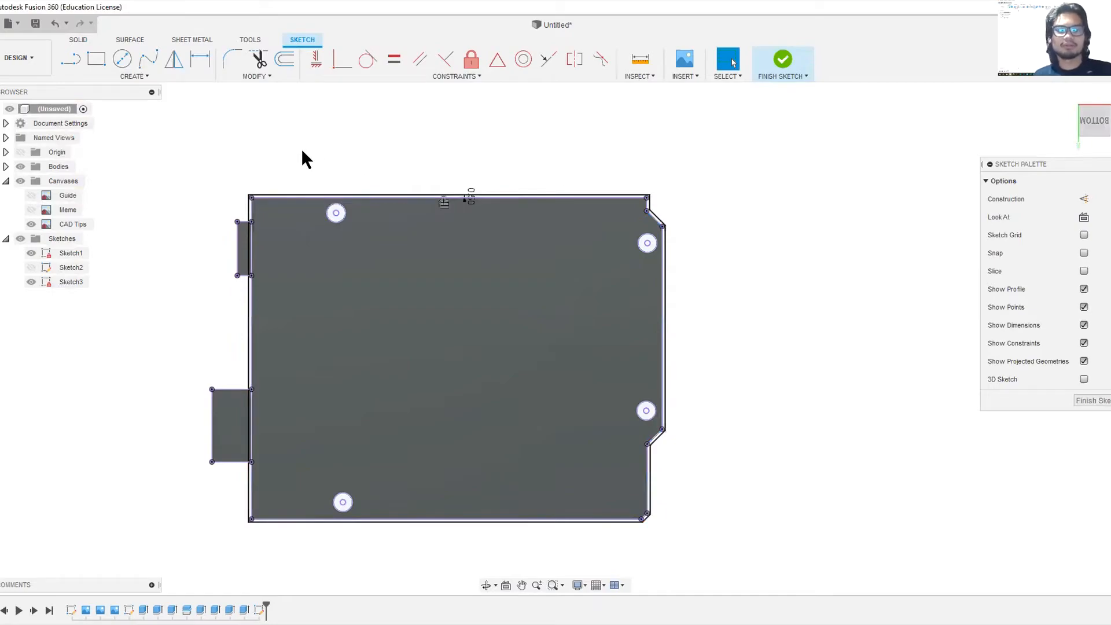
- Offset the smaller projected connector outline outward by 0.5 mm with chain selection on
key(o)
scroll(243, 197, up, 3)
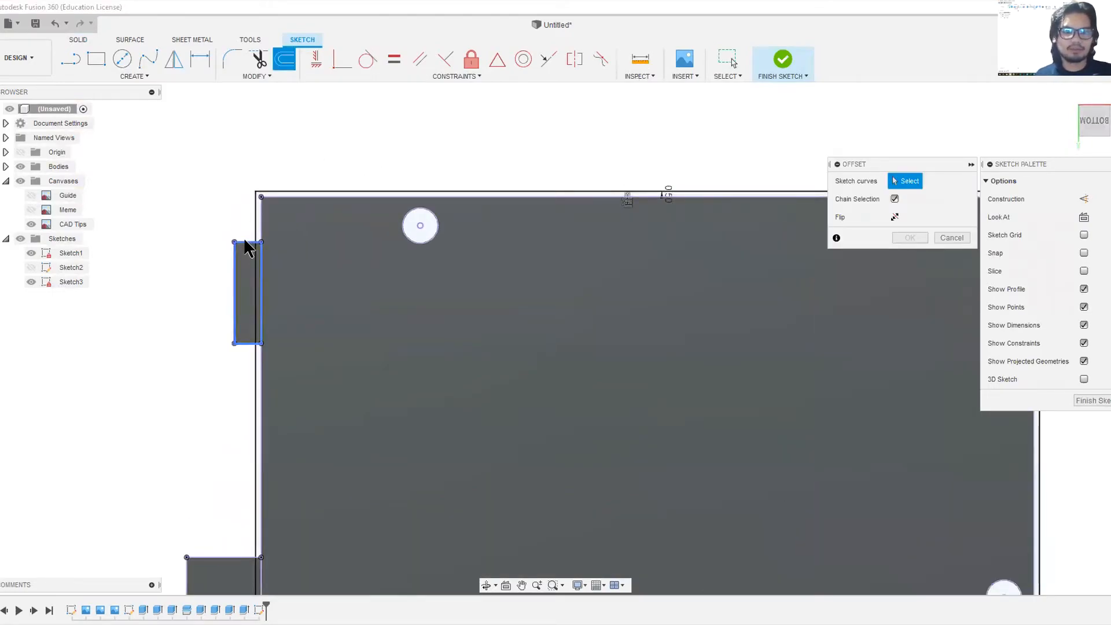
click(245, 243)
text(0.5)
key(Return)
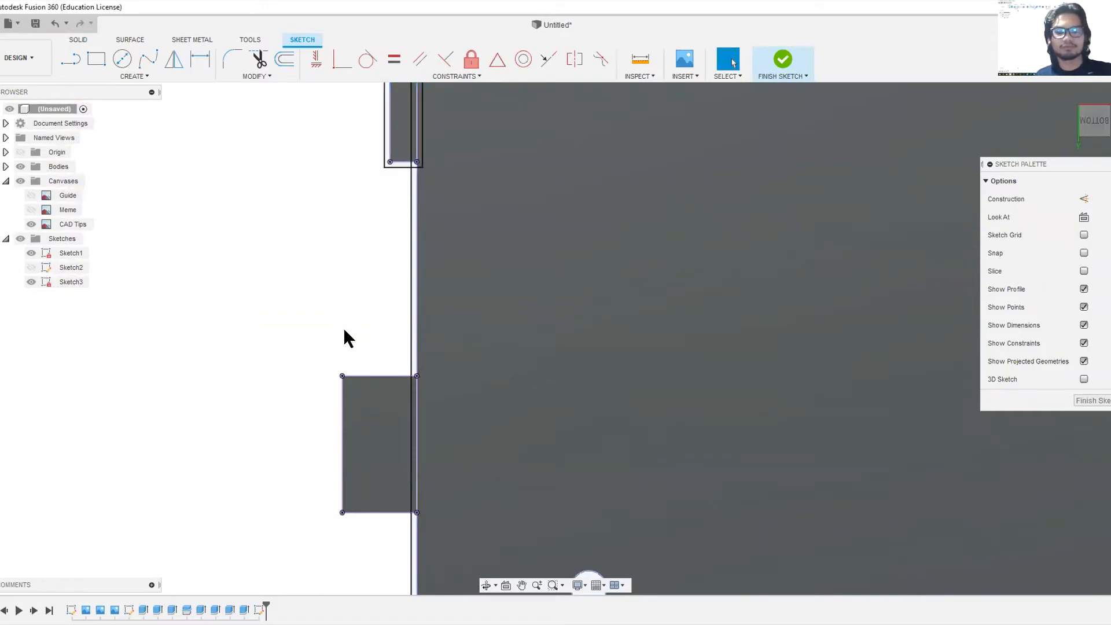
- Add the same 0.5 mm outward clearance offset around the larger projected connector outline
key(o)
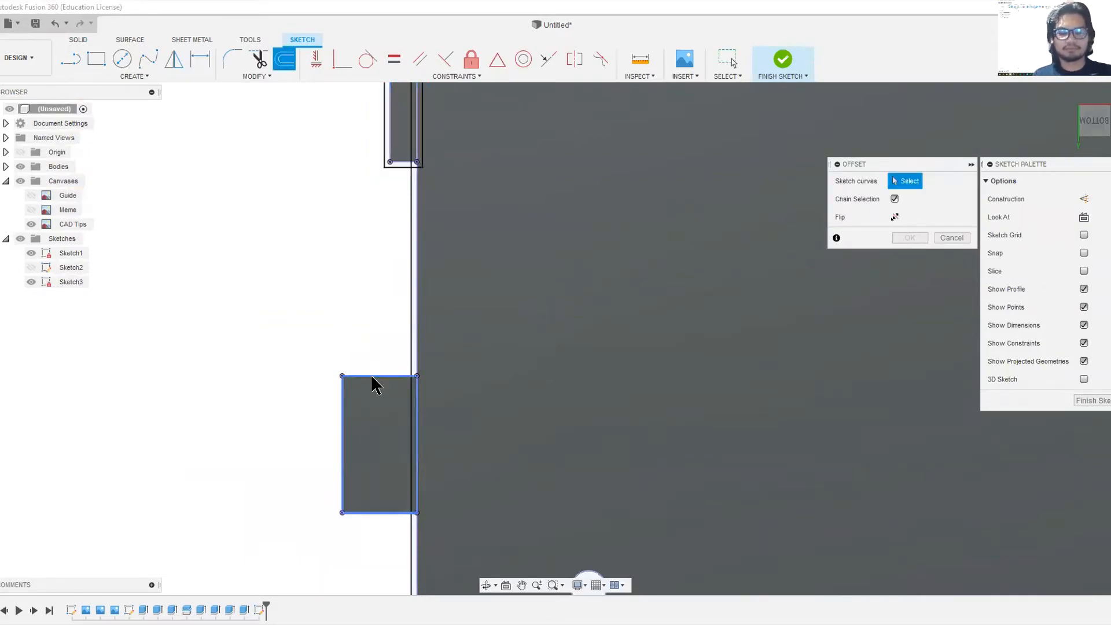
click(372, 376)
text(0.5)
key(Return)
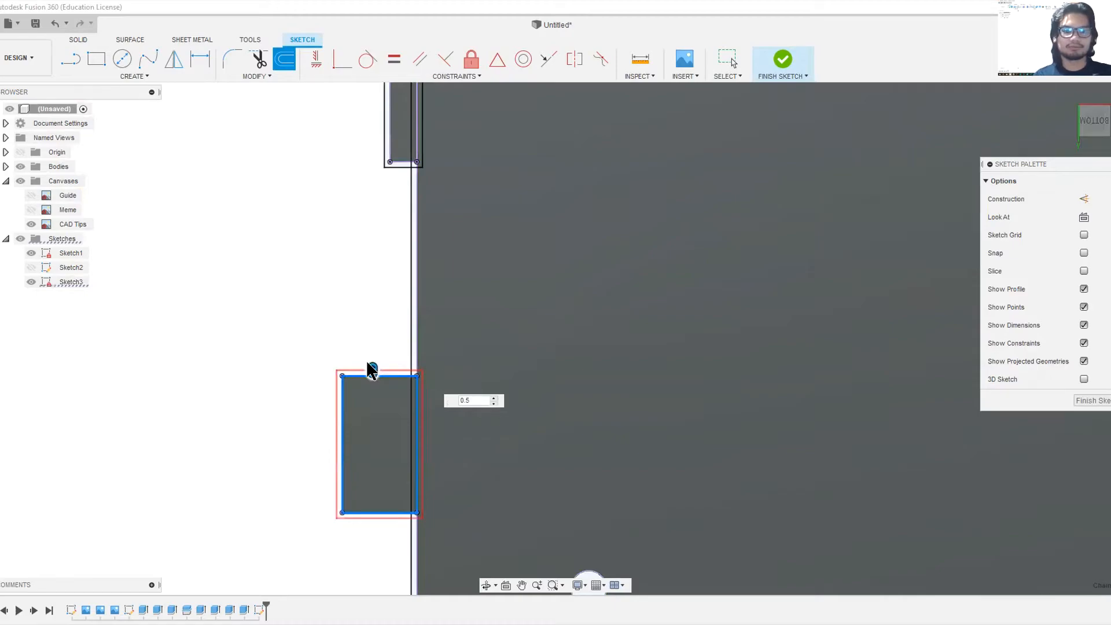
scroll(339, 347, down, 3)
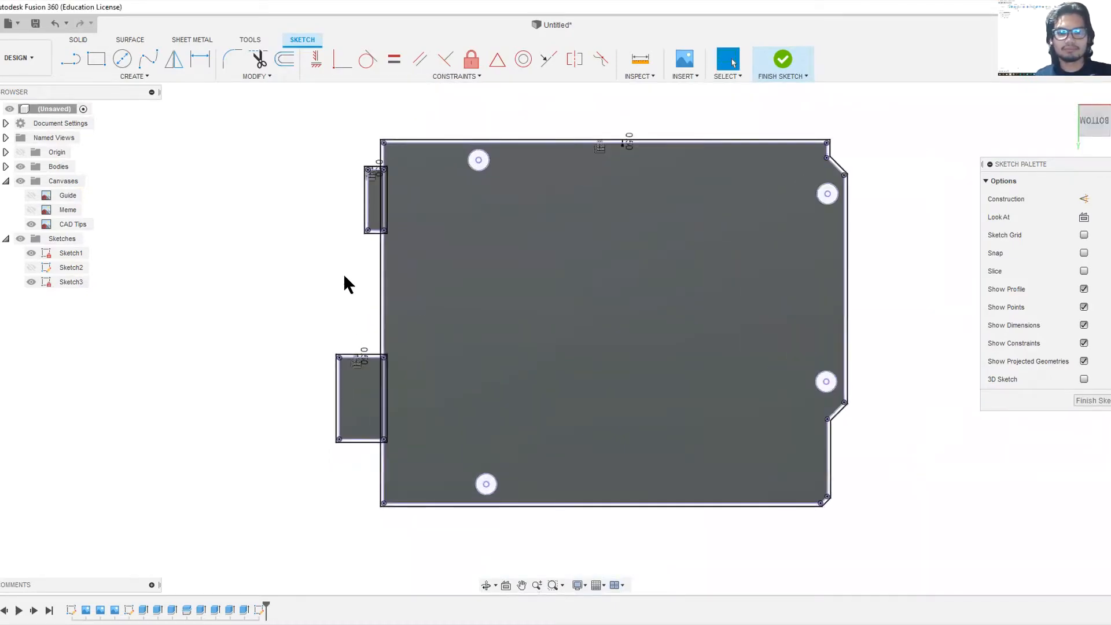
scroll(345, 283, up, 2)
scroll(369, 324, down, 2)
scroll(372, 330, up, 6)
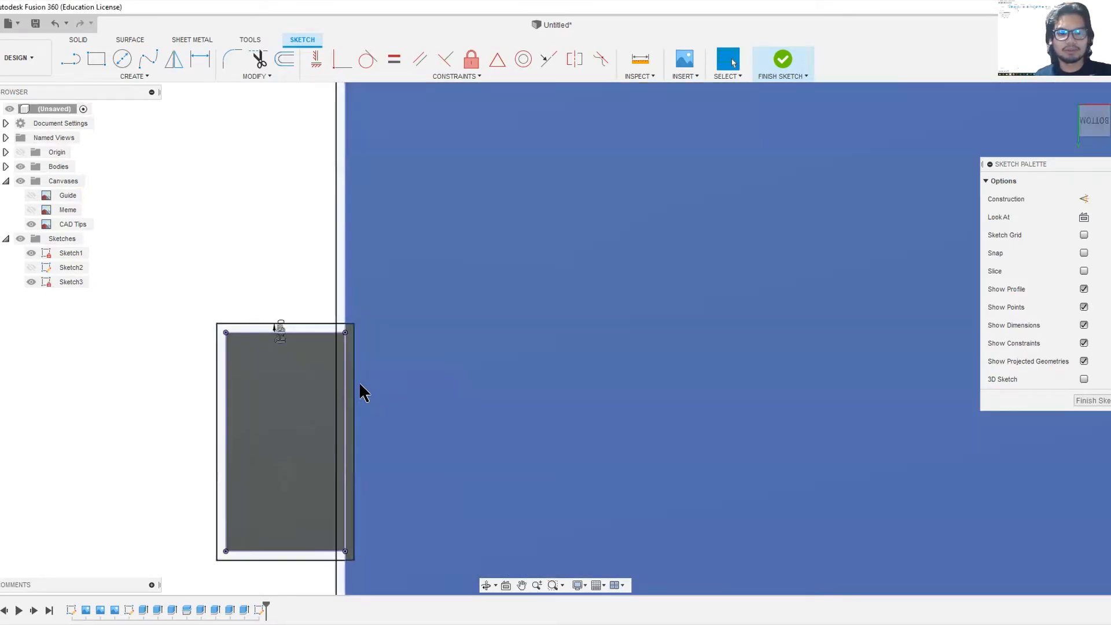
scroll(294, 287, down, 5)
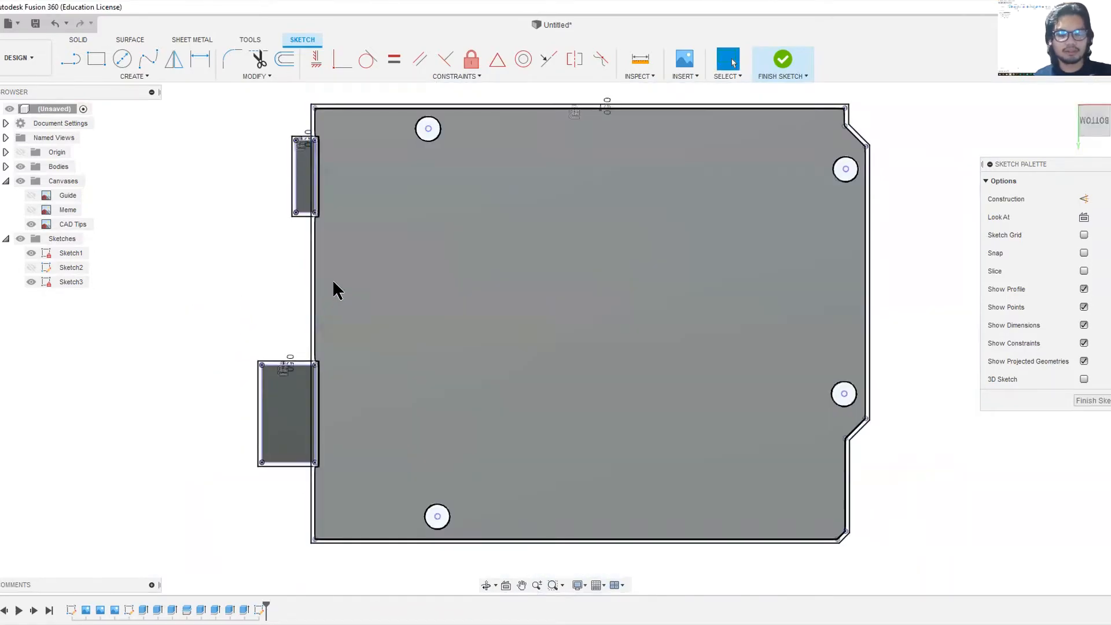
- Offset the projected board outline outward by 2.4 mm to form the outer boundary of the enclosure wall
middle_drag(339, 87, 317, 178)
key(o)
click(345, 197)
drag(346, 198, 346, 179)
text(2.4)
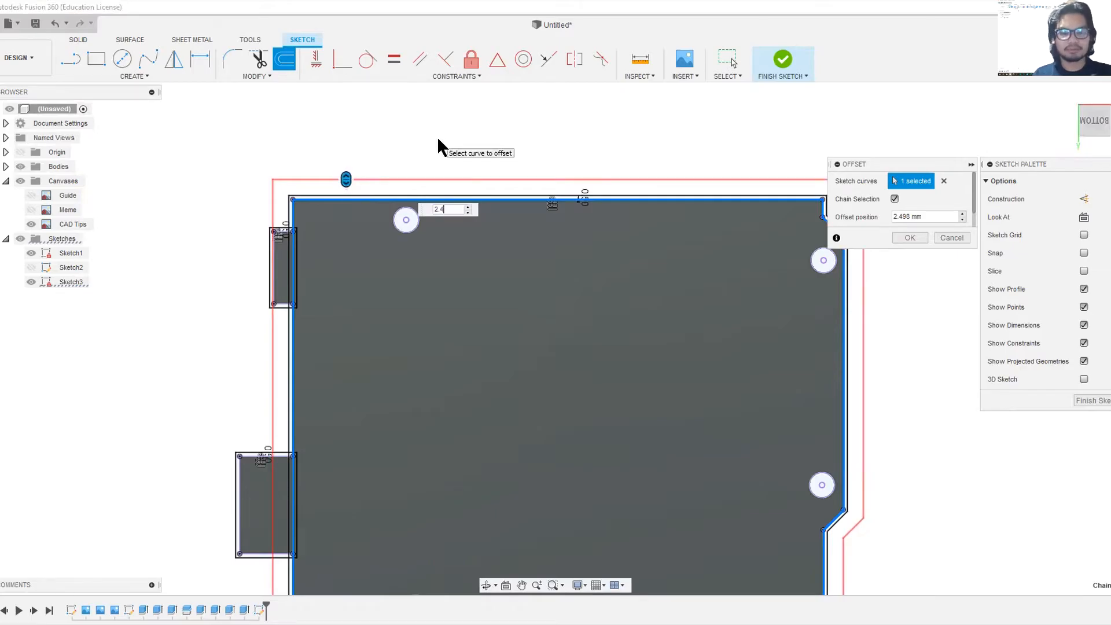
key(Return)
middle_drag(623, 242, 501, 143)
scroll(191, 113, up, 4)
middle_drag(191, 113, 463, 216)
middle_drag(320, 230, 367, 246)
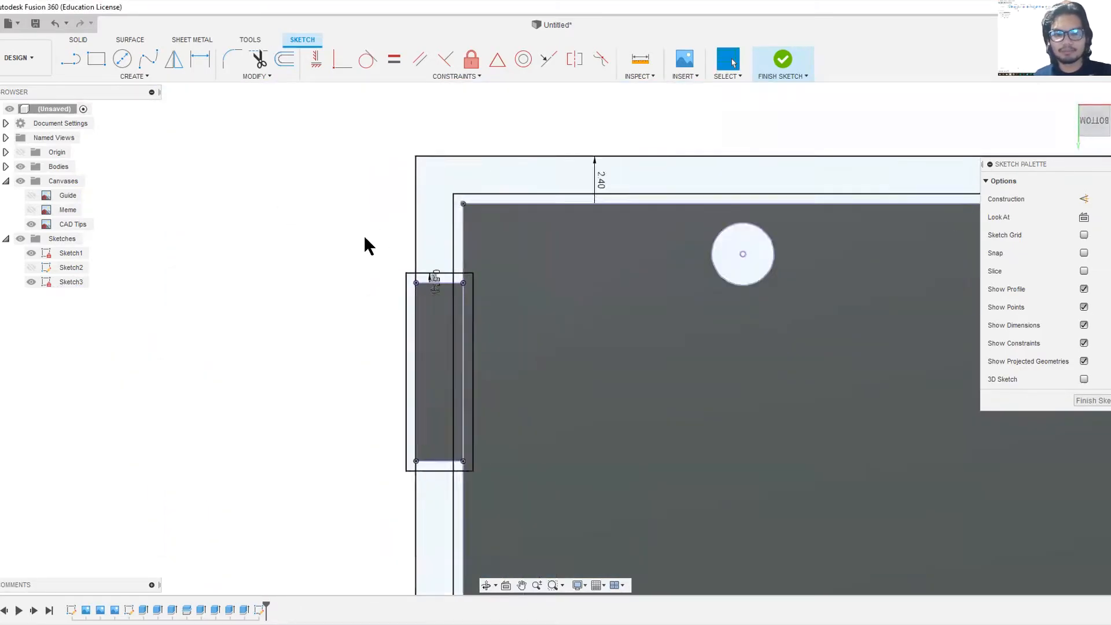
scroll(251, 188, down, 4)
- Select all sketch profiles inside the outermost outline for an extrusion, including the four mounting-hole circles
key(e)
scroll(427, 197, up, 3)
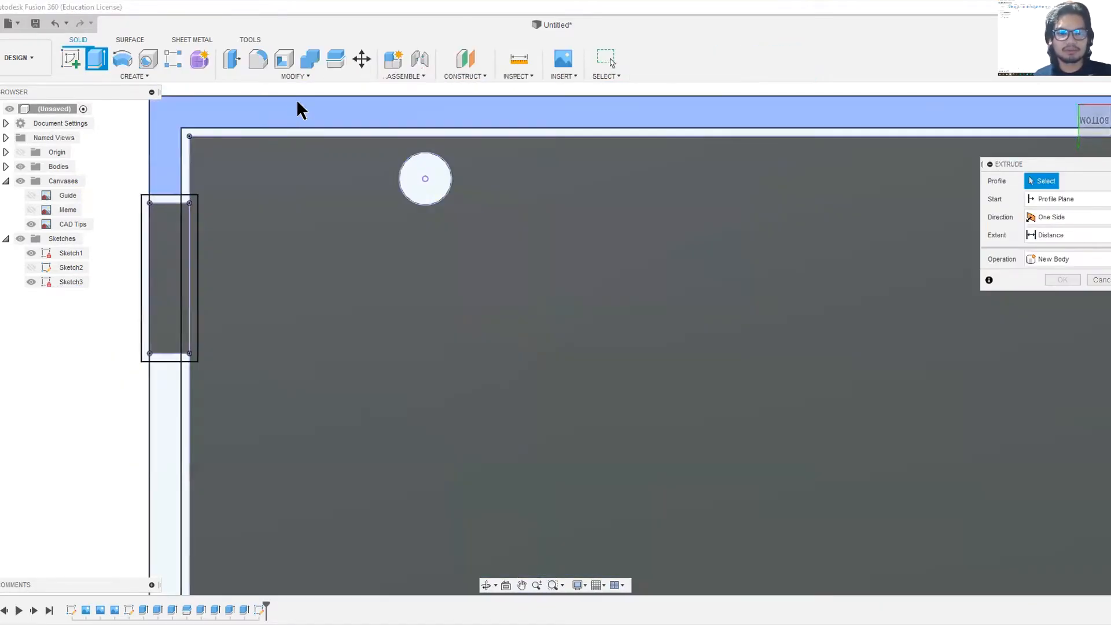
mouse_move(289, 102)
mouse_down()
mouse_move(193, 214)
mouse_move(185, 371)
mouse_up()
scroll(272, 229, down, 4)
scroll(232, 414, up, 2)
scroll(237, 406, up, 4)
drag(236, 407, 245, 407)
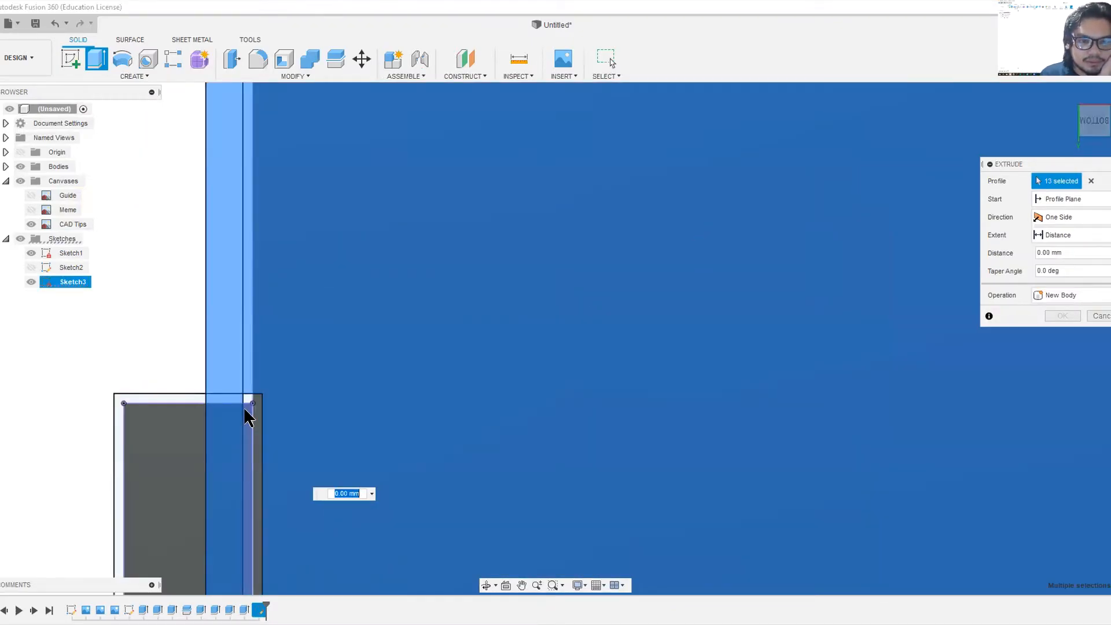
scroll(246, 410, down, 4)
middle_drag(471, 342, 234, 409)
scroll(234, 410, down, 2)
click(268, 176)
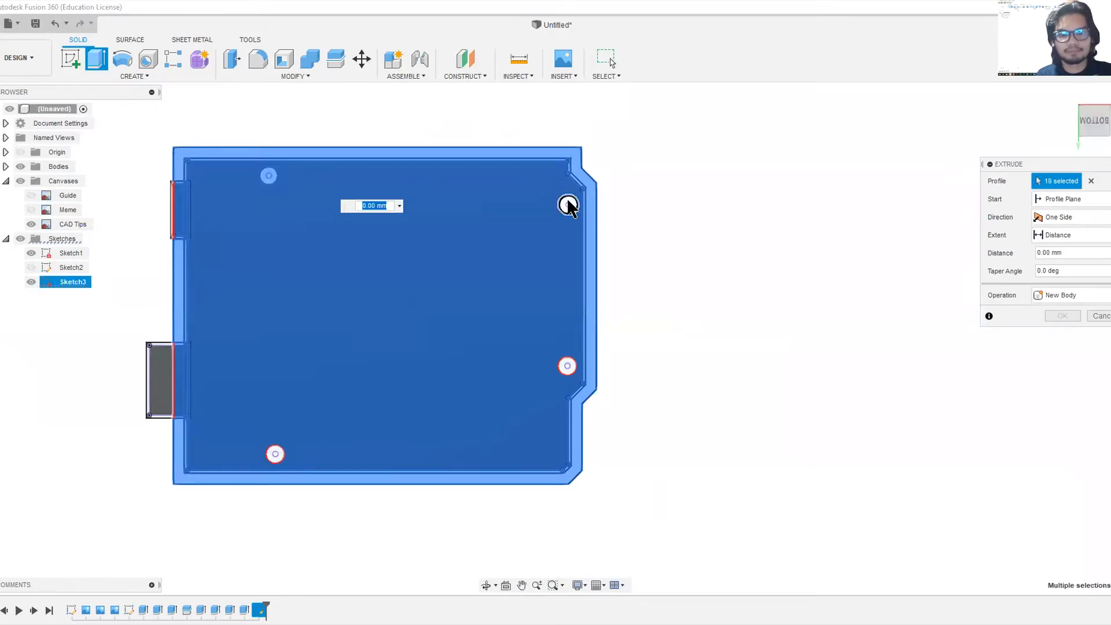
click(568, 203)
click(567, 366)
click(275, 455)
- Extrude the selected base profiles in two directions as a new body, 2.7 mm on side 1 and -0.3 mm on side 2
scroll(232, 353, up, 3)
scroll(235, 360, down, 4)
shift+middle_drag(359, 245, 567, 417)
drag(327, 255, 326, 273)
text(2.7)
click(1065, 217)
click(1062, 246)
text(-.3)
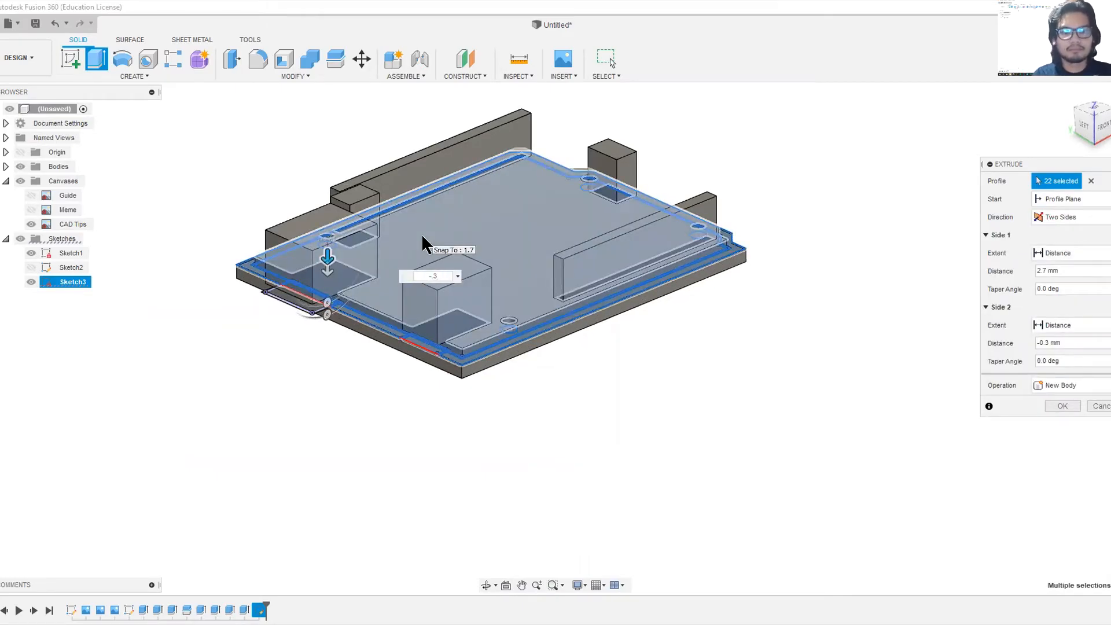
key(Return)
mouse_move(631, 300)
shift+middle_down()
mouse_move(613, 233)
mouse_move(665, 324)
mouse_move(619, 341)
shift+middle_up()
scroll(456, 376, up, 5)
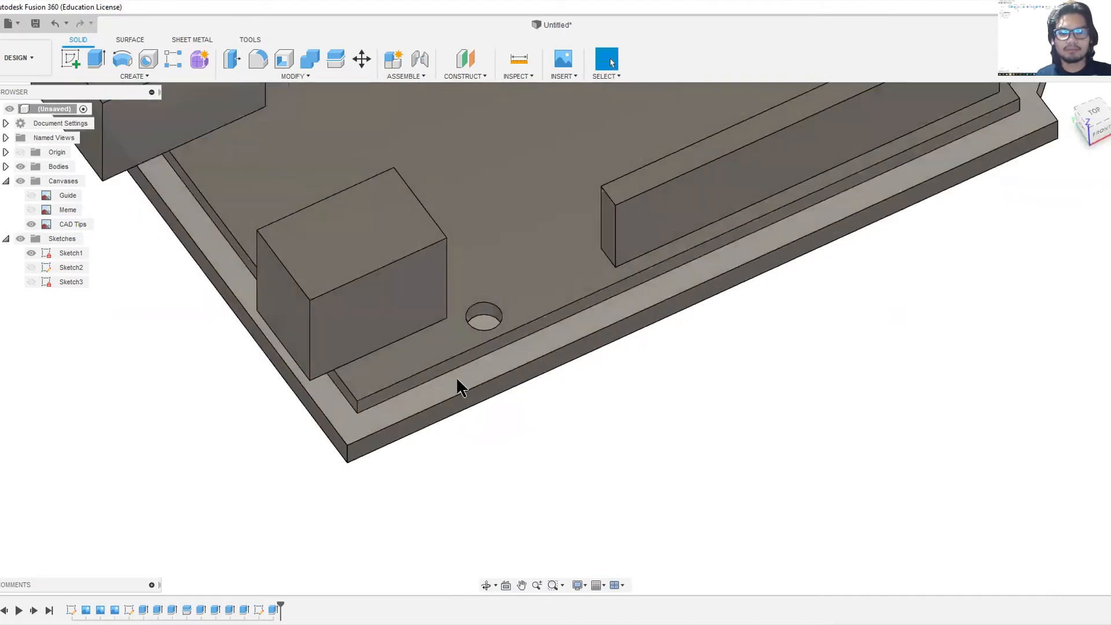
- Show Sketch3 again and select the two wall profiles between the outer and clearance outlines for an extrusion, leaving the connector openings free
click(33, 281)
middle_drag(366, 418, 465, 467)
scroll(465, 468, up, 3)
key(e)
click(487, 462)
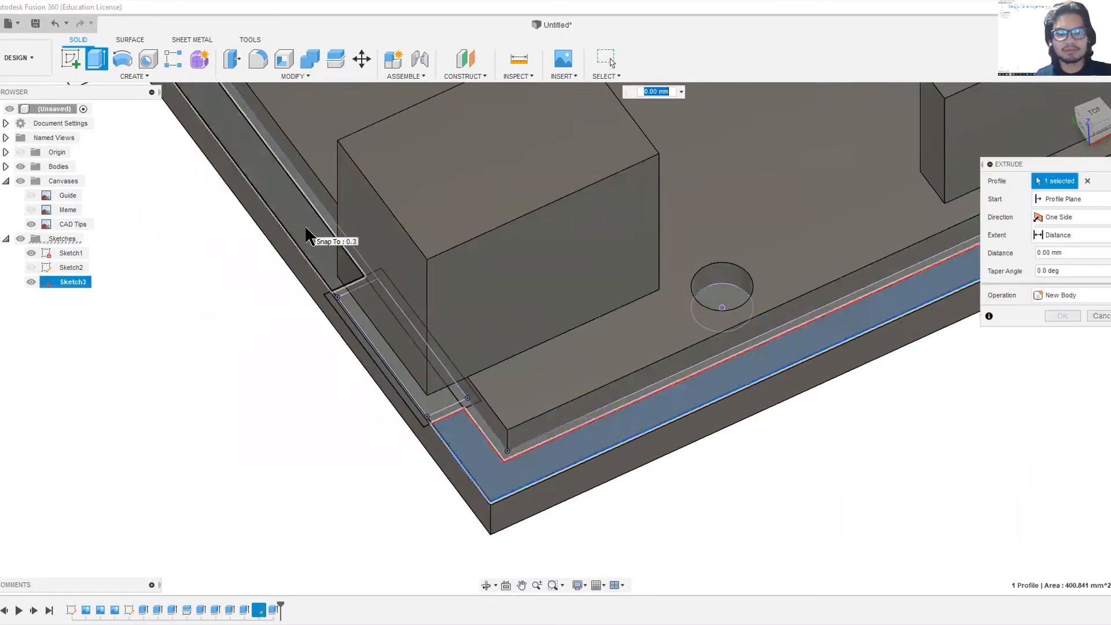
click(304, 225)
shift+middle_drag(304, 225, 559, 351)
scroll(559, 351, down, 3)
middle_drag(798, 176, 585, 431)
- Extrude the selected wall profiles upward around the board by -12.7 mm as new bodies
drag(575, 404, 575, 288)
scroll(389, 434, down, 3)
shift+middle_drag(389, 434, 412, 407)
scroll(536, 269, up, 4)
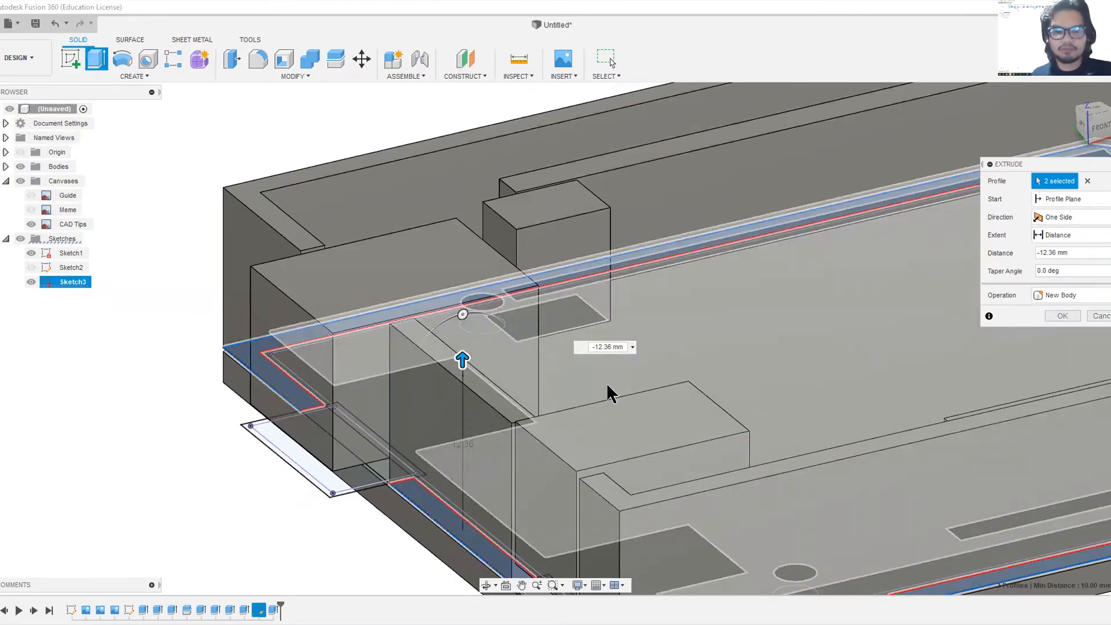
text(-0.3)
key(Return)
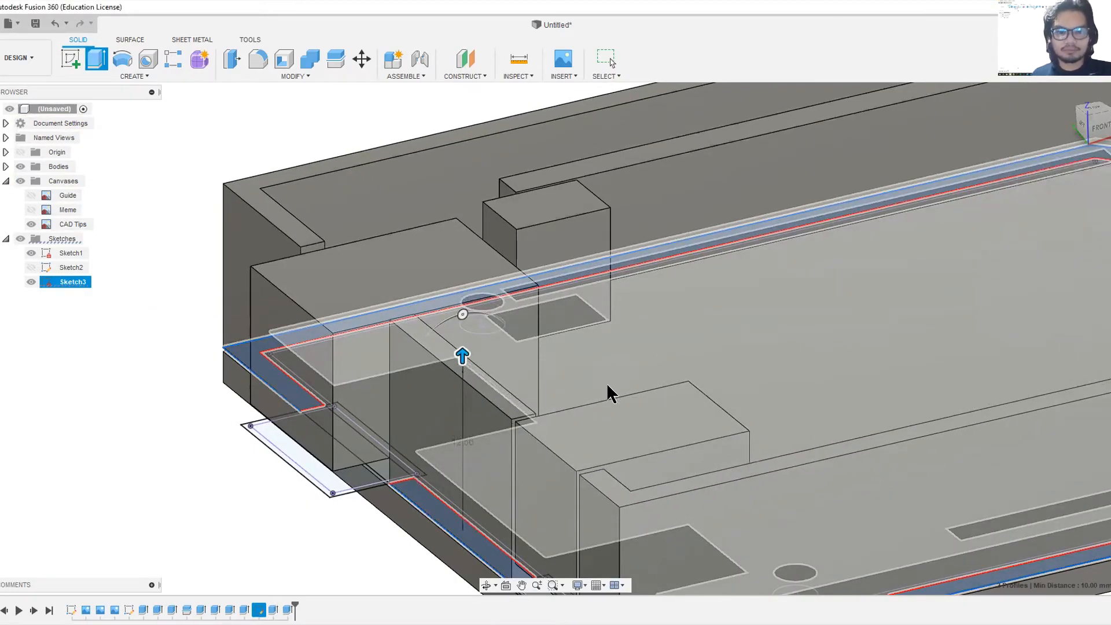
scroll(617, 399, down, 3)
scroll(662, 431, up, 5)
shift+middle_drag(620, 407, 717, 382)
click(718, 382)
scroll(546, 425, down, 5)
key(Escape)
scroll(225, 283, up, 3)
- Edit the wall extrusion and set its distance to -13 mm
click(288, 610)
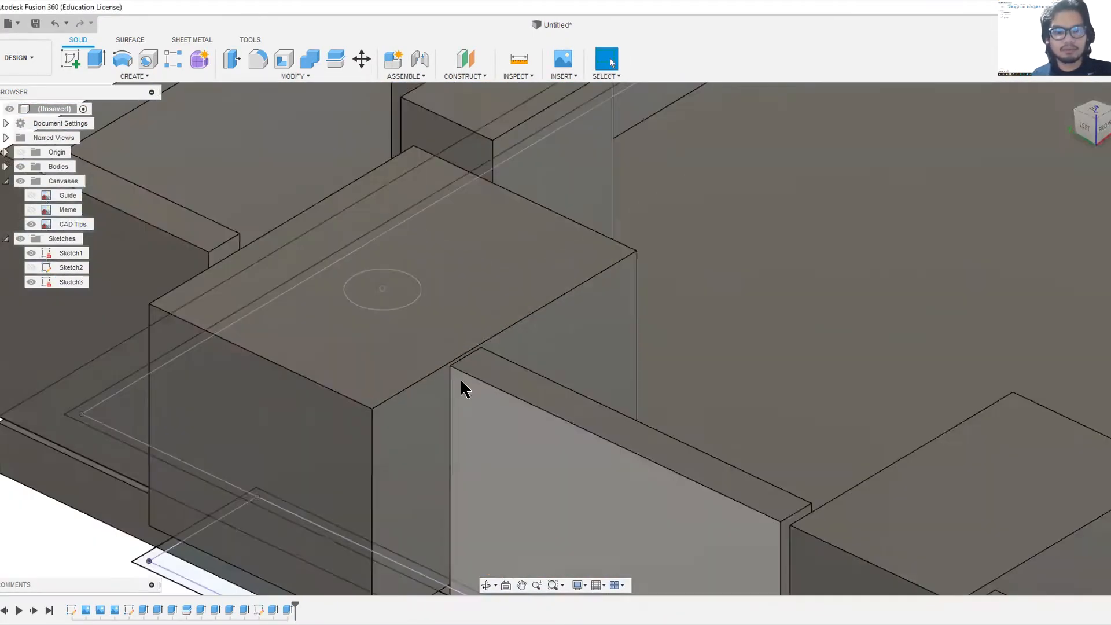
shift+middle_drag(461, 379, 529, 354)
scroll(706, 357, down, 5)
shift+middle_drag(897, 304, 855, 330)
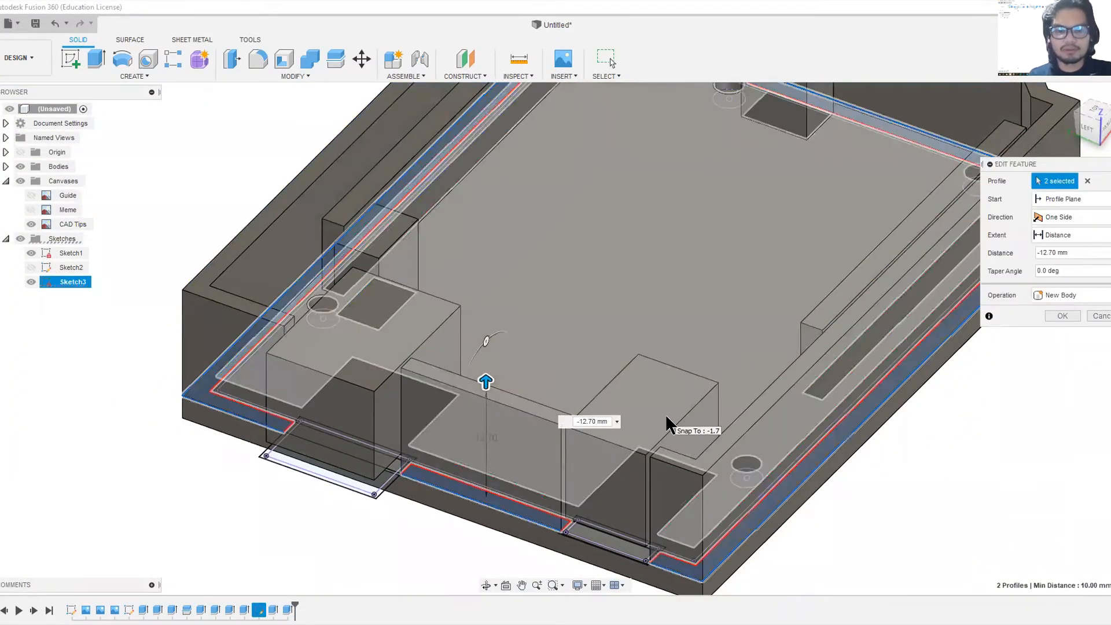
text(-13)
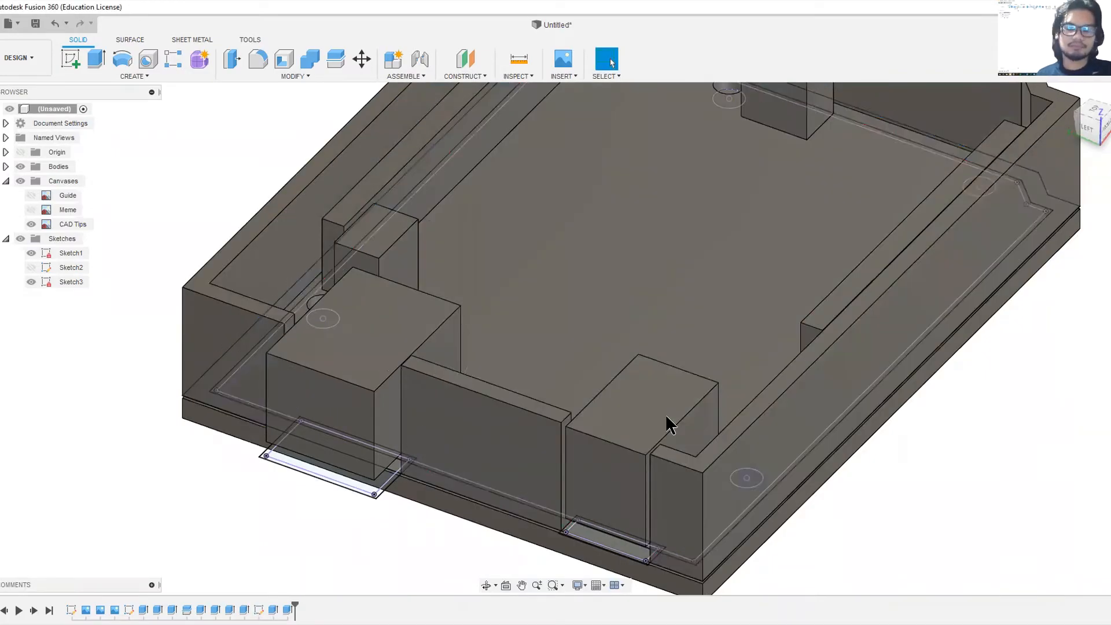
shift+middle_drag(665, 355, 722, 374)
scroll(723, 375, down, 3)
scroll(375, 293, up, 5)
shift+middle_drag(375, 293, 360, 349)
shift+middle_drag(388, 337, 507, 363)
click(507, 363)
click(507, 364)
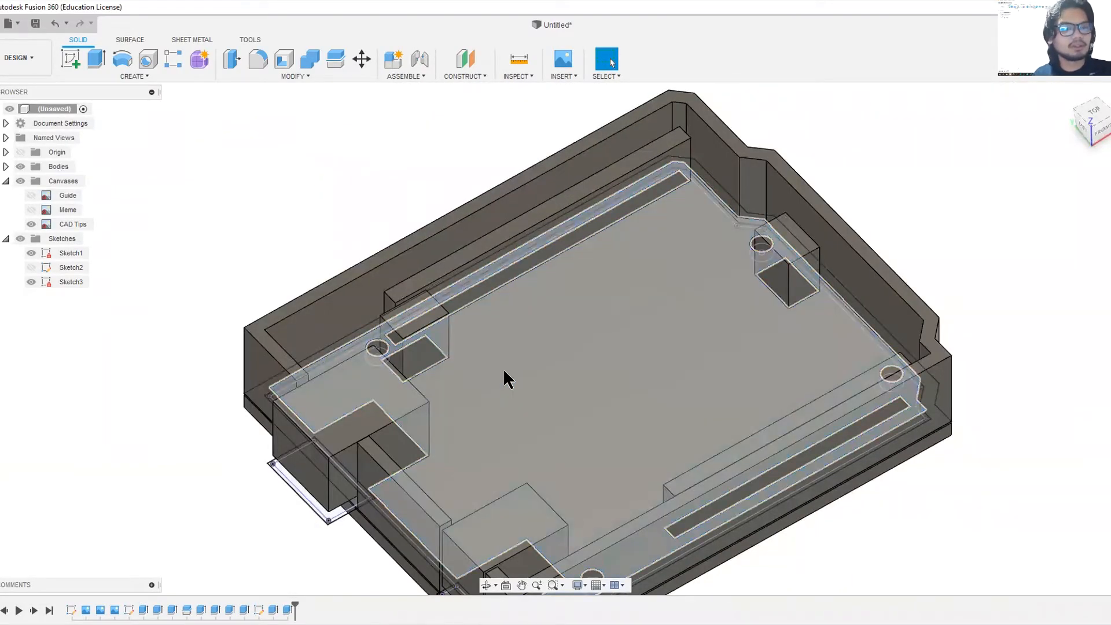
click(502, 368)
- Assign the 60Sn40Pb physical material from the Metal category to the board body, Body4
click(4, 169)
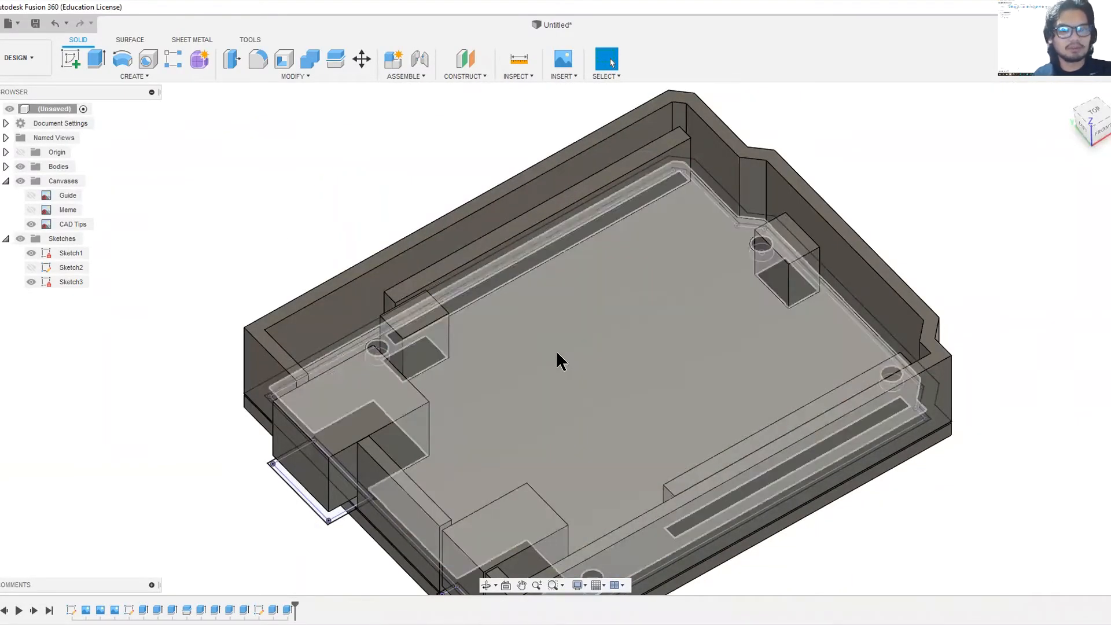
click(489, 340)
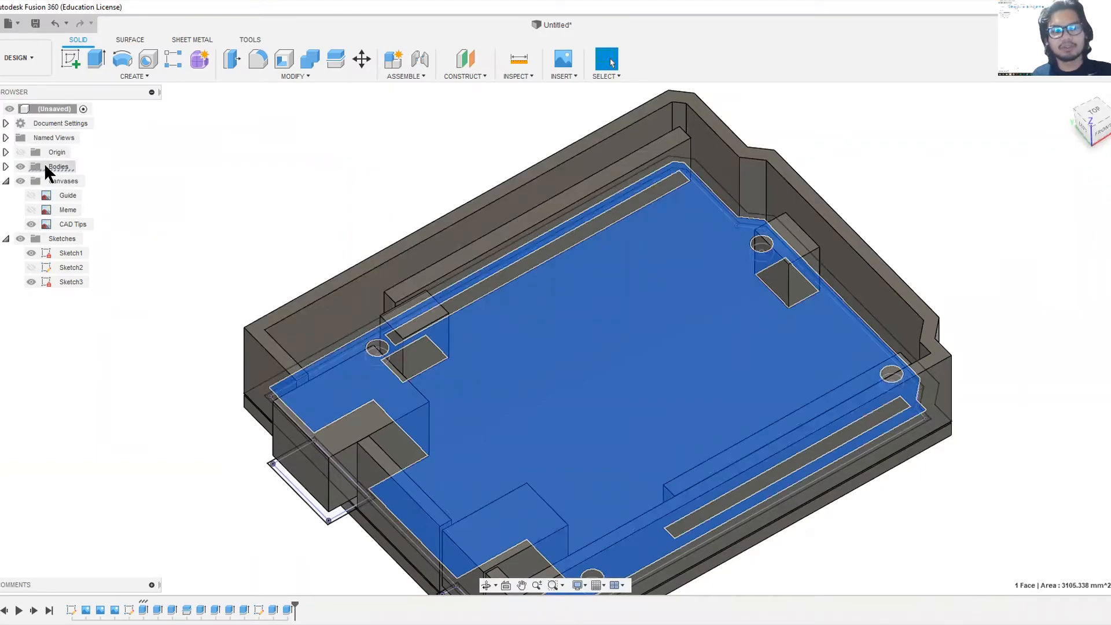
click(6, 167)
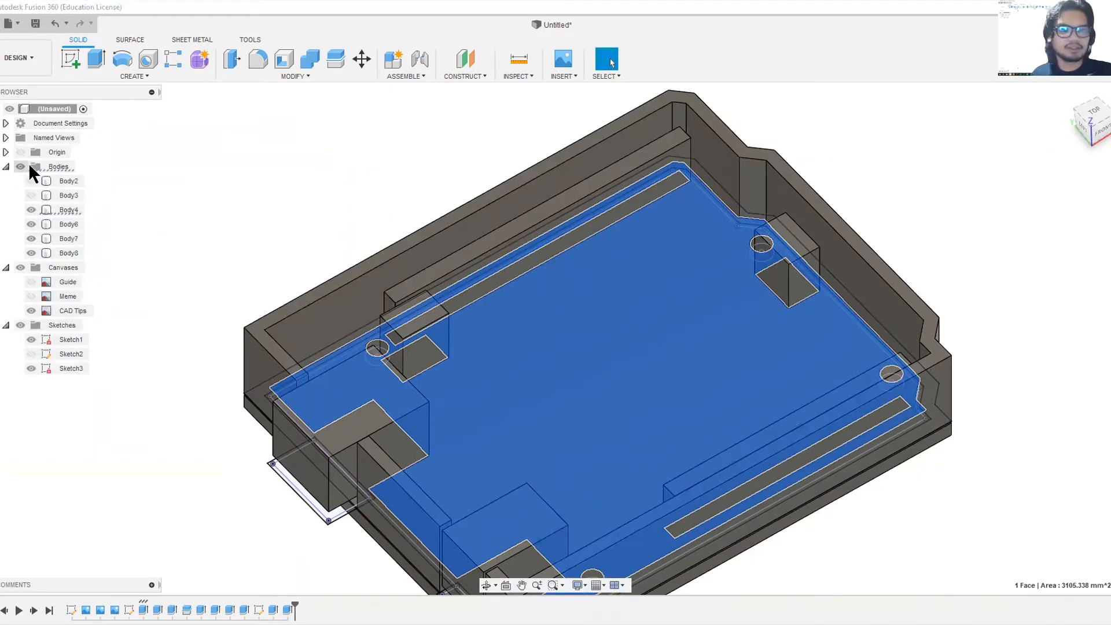
click(44, 210)
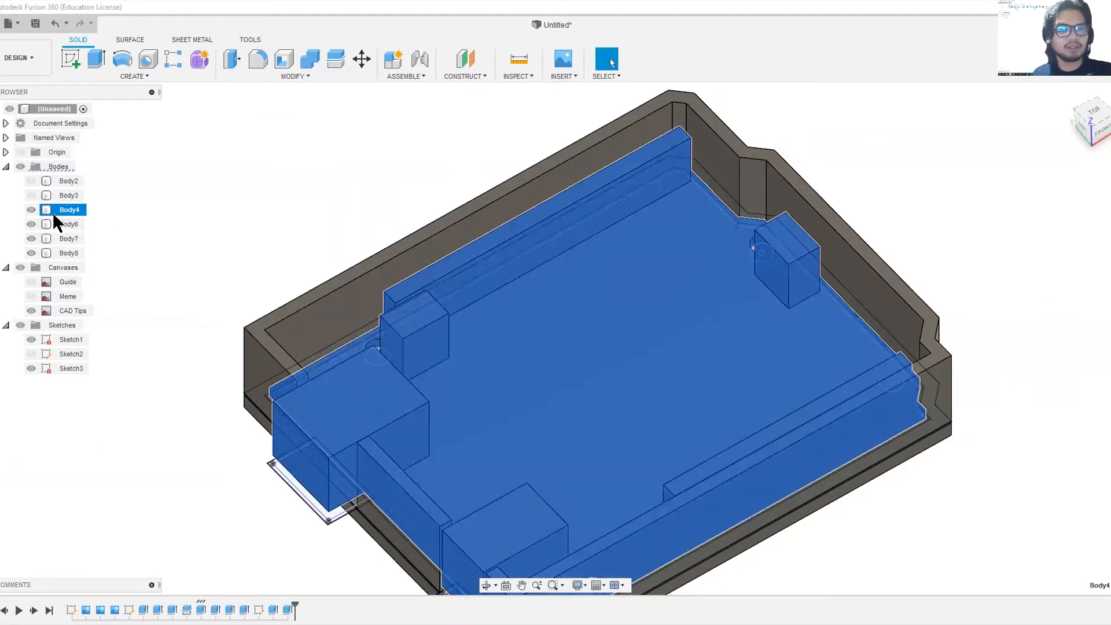
right_click(47, 209)
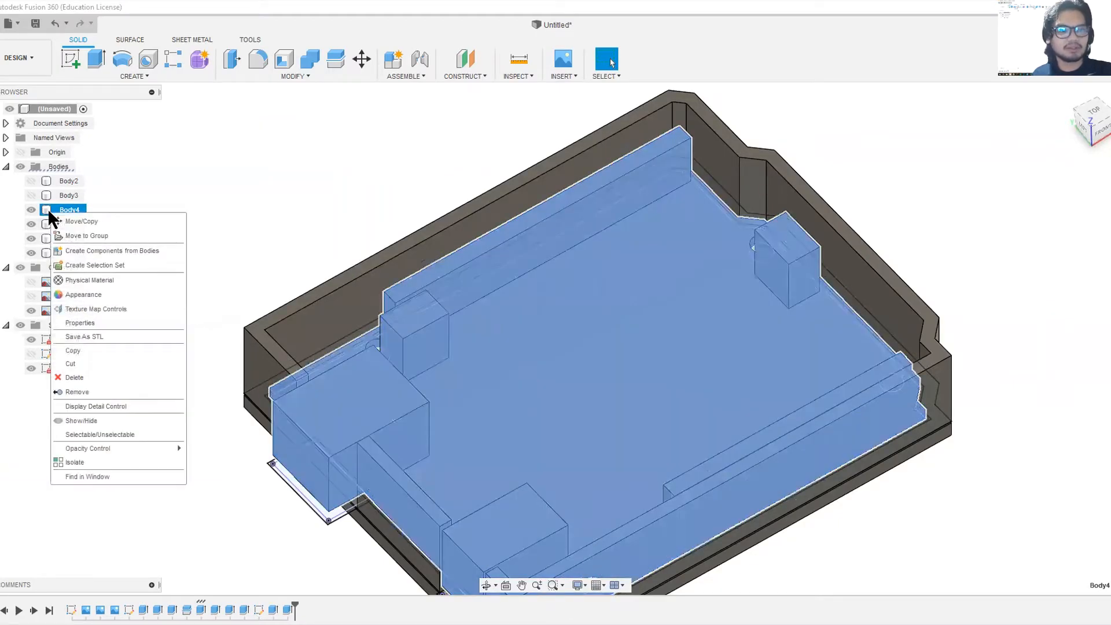
click(84, 277)
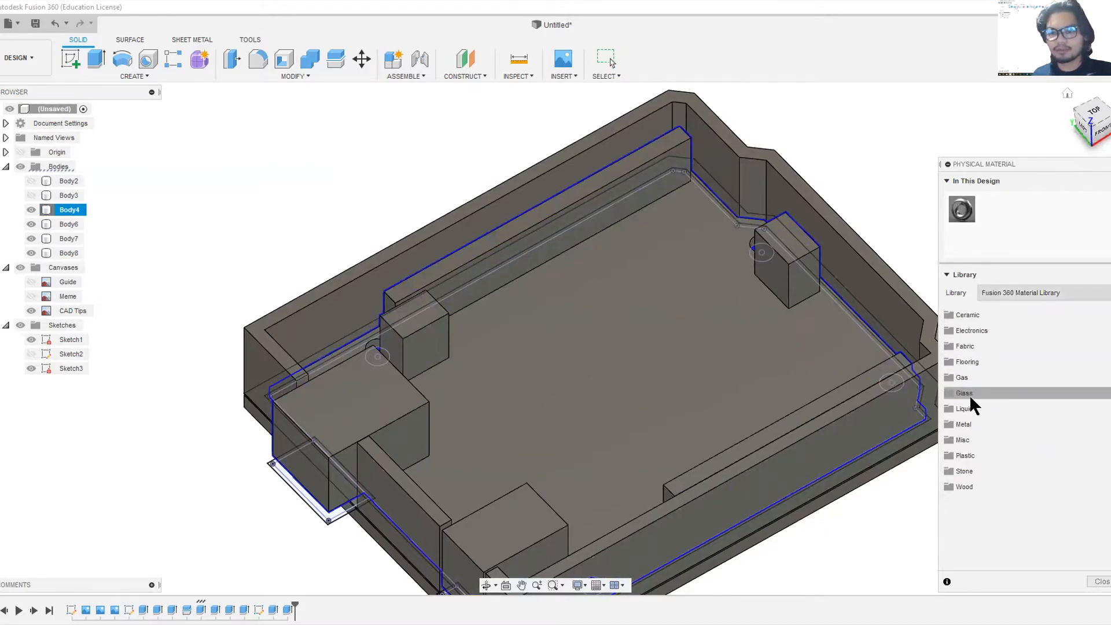
click(970, 424)
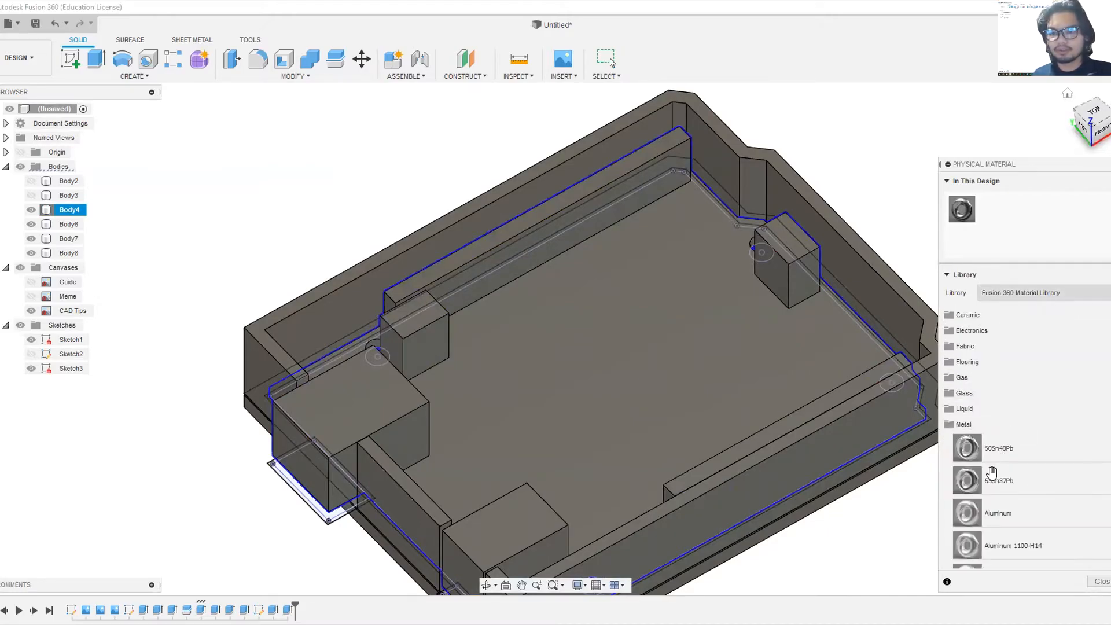
drag(972, 450, 833, 342)
- Hide the board body, Body4, and combine the base and wall bodies into a single enclosure body
scroll(885, 197, down, 1)
mouse_move(885, 197)
middle_down()
mouse_move(732, 229)
mouse_move(756, 210)
mouse_move(731, 237)
middle_up()
scroll(730, 243, up, 2)
scroll(868, 214, down, 1)
mouse_move(648, 336)
shift+middle_down()
mouse_move(642, 285)
mouse_move(637, 342)
shift+middle_up()
scroll(683, 463, up, 3)
scroll(625, 459, down, 2)
click(510, 442)
click(32, 210)
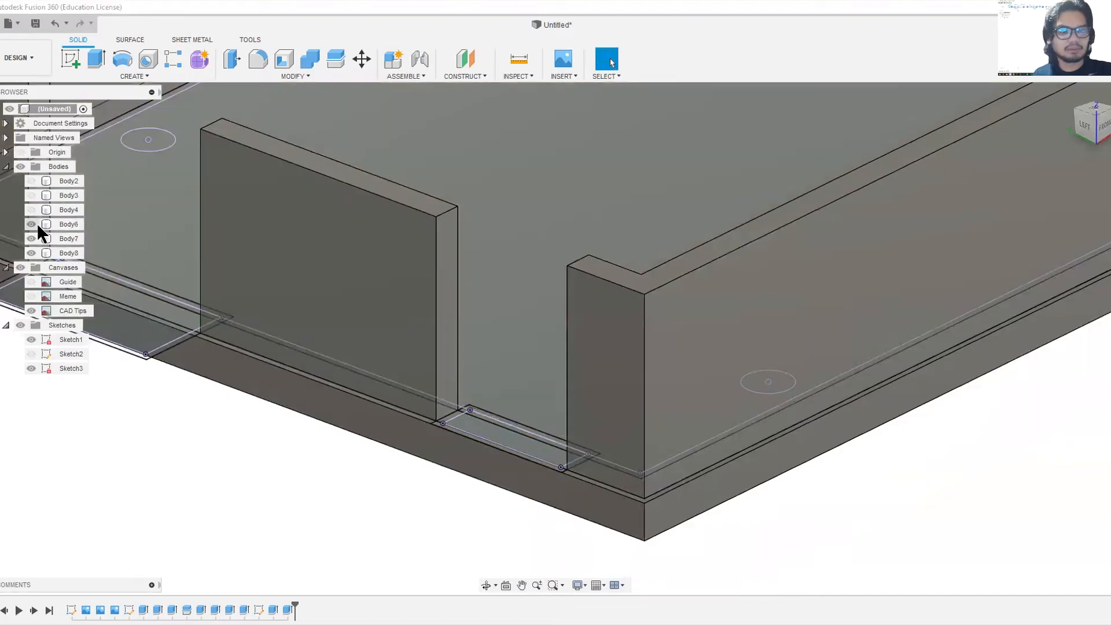
click(31, 225)
scroll(87, 417, down, 2)
shift+middle_drag(75, 416, 62, 328)
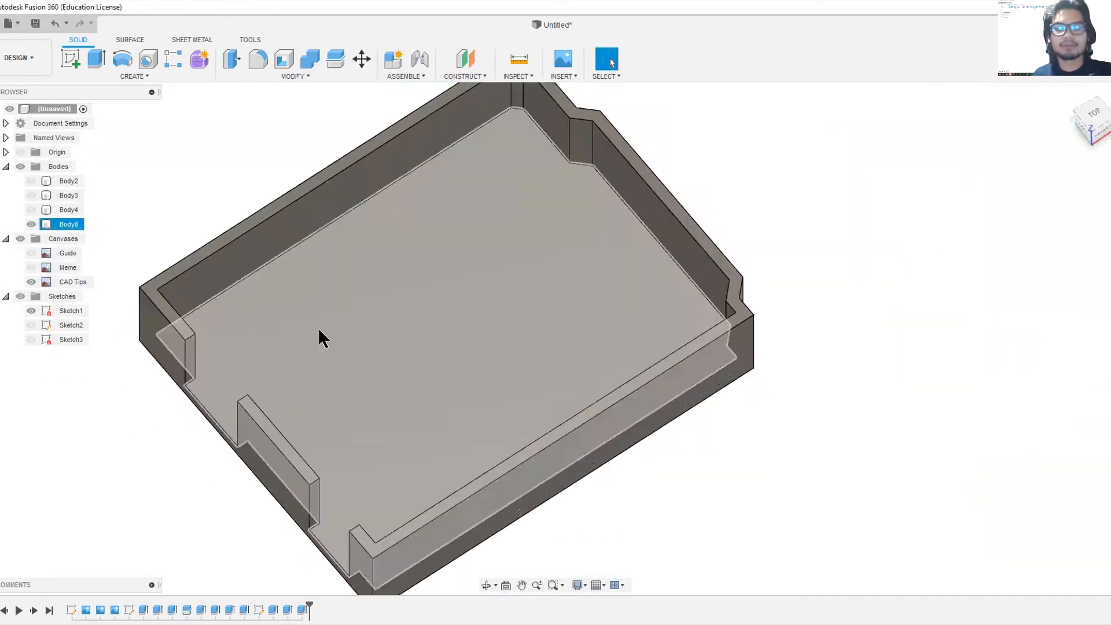
- Apply a green appearance from the Fusion 360 appearance library to the enclosure body
shift+middle_drag(318, 328, 671, 256)
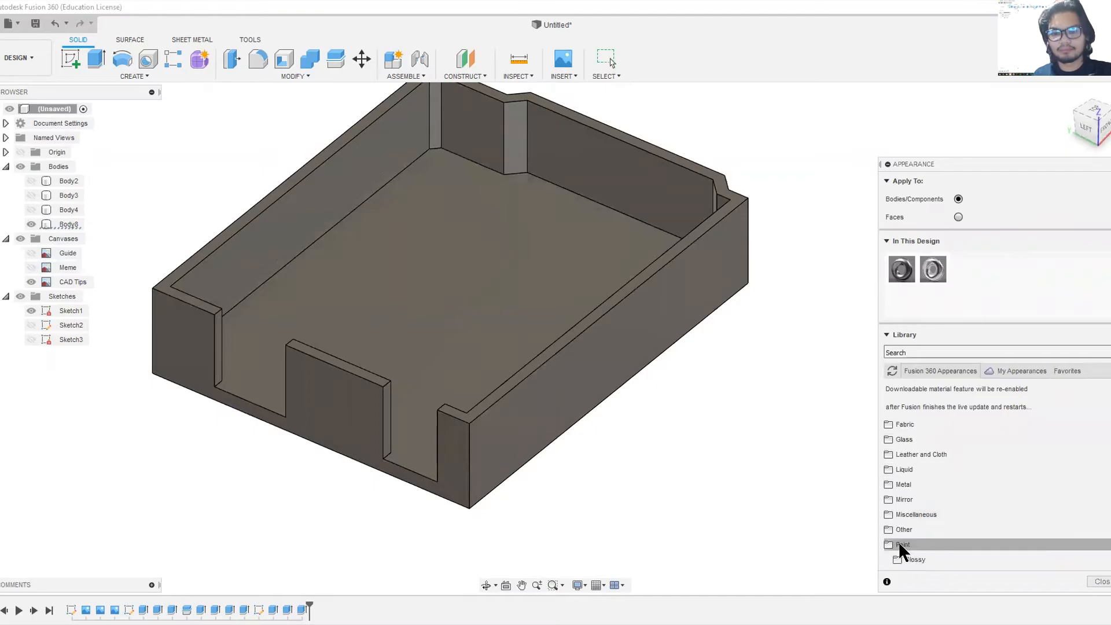
scroll(900, 542, down, 3)
click(914, 453)
scroll(914, 453, up, 2)
click(910, 511)
scroll(906, 491, down, 5)
drag(916, 448, 485, 338)
- Show the board body, Body4, again and examine how it sits inside the enclosure
click(34, 208)
middle_drag(212, 181, 382, 177)
scroll(292, 185, down, 2)
shift+middle_drag(355, 324, 450, 254)
scroll(625, 318, up, 5)
shift+middle_drag(625, 318, 584, 371)
scroll(681, 324, down, 3)
middle_drag(585, 371, 562, 253)
- Create a sketch on the top face of the enclosure's main rim and project that face into it
click(211, 289)
key(s)
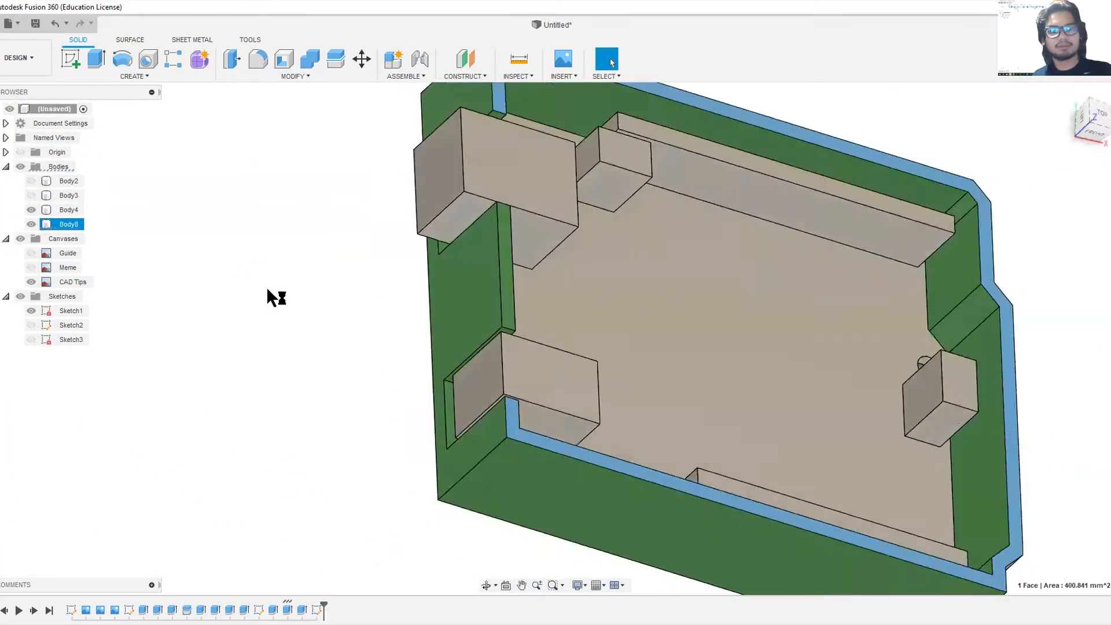
key(p)
click(314, 204)
click(902, 237)
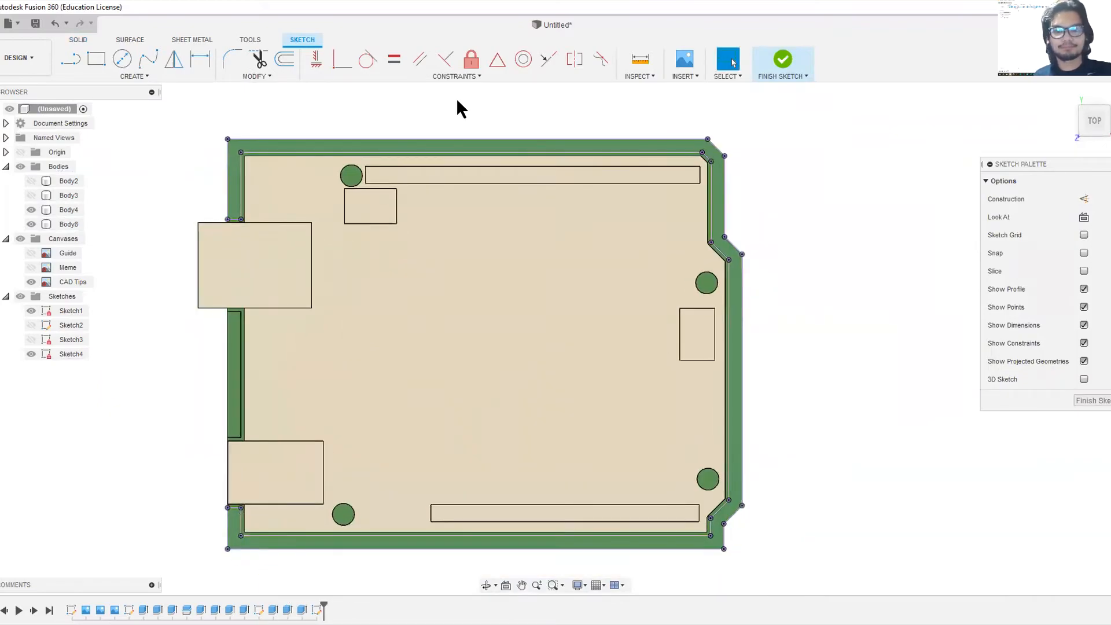
- Offset the projected rim outline outward by 0.4 mm with chain selection on
key(o)
click(333, 139)
text(0.4)
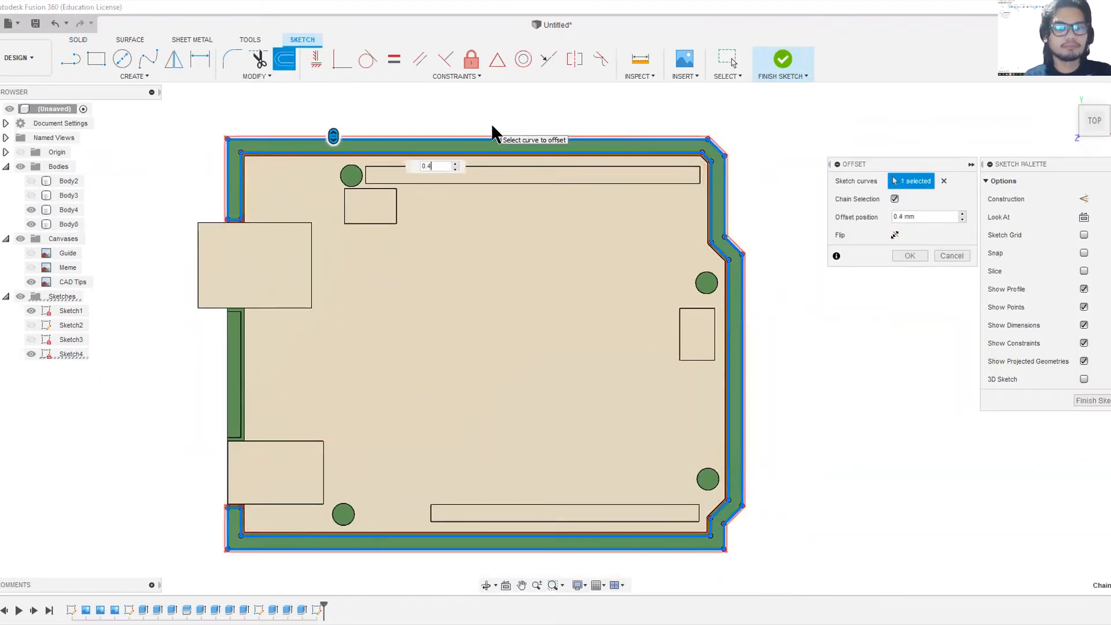
key(Return)
- Project the top face of the wall segment between the two connectors and offset its outline outward by 0.4 mm
middle_drag(266, 171, 408, 107)
key(o)
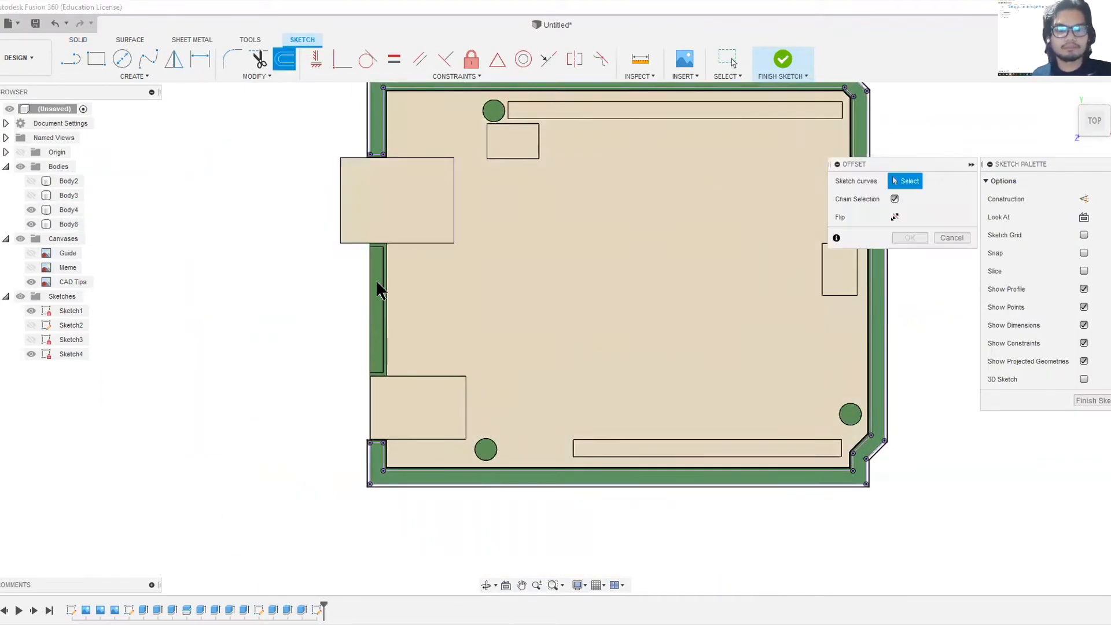
key(Escape)
click(374, 272)
key(p)
key(Return)
key(o)
click(373, 275)
text(0.4)
key(Return)
- Draw a straight line across the large connector's opening to join the 0.4 mm offset outlines on both sides
key(l)
scroll(347, 207, up, 4)
click(397, 93)
scroll(290, 232, down, 2)
middle_drag(315, 191, 337, 121)
click(399, 471)
scroll(347, 240, down, 4)
middle_drag(557, 238, 505, 290)
- Try to offset the joined outer outline of the rim again
key(Escape)
key(r)
key(Escape)
key(o)
key(Escape)
scroll(312, 146, up, 3)
middle_drag(311, 162, 295, 215)
scroll(318, 152, down, 3)
scroll(322, 162, up, 3)
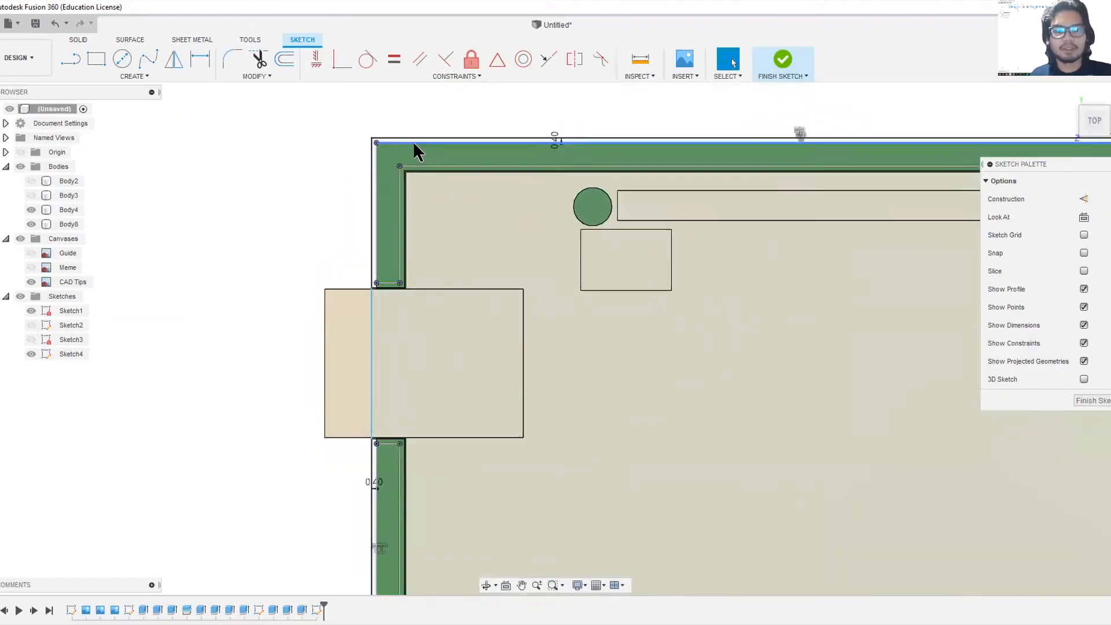
scroll(411, 148, up, 2)
key(o)
scroll(318, 128, down, 2)
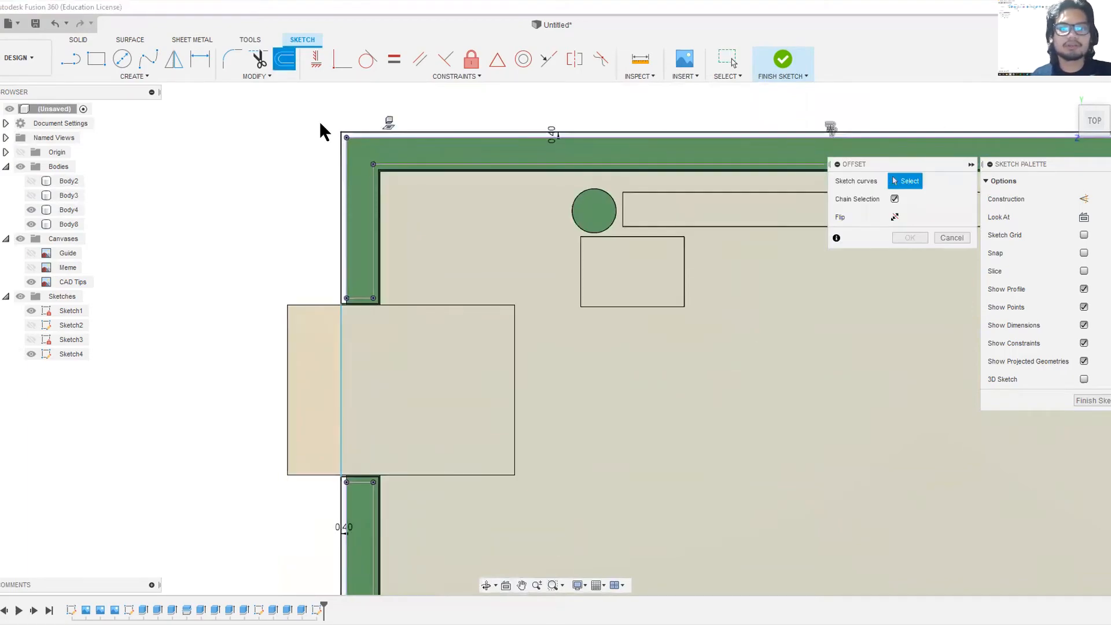
middle_drag(319, 120, 382, 205)
click(384, 213)
scroll(384, 199, down, 3)
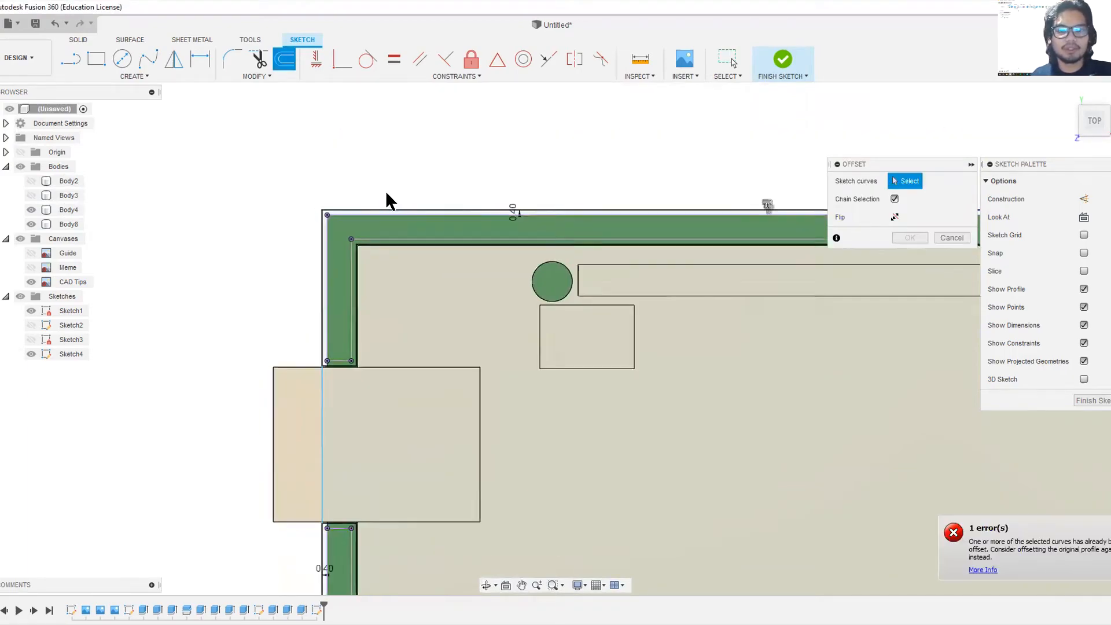
scroll(704, 203, up, 5)
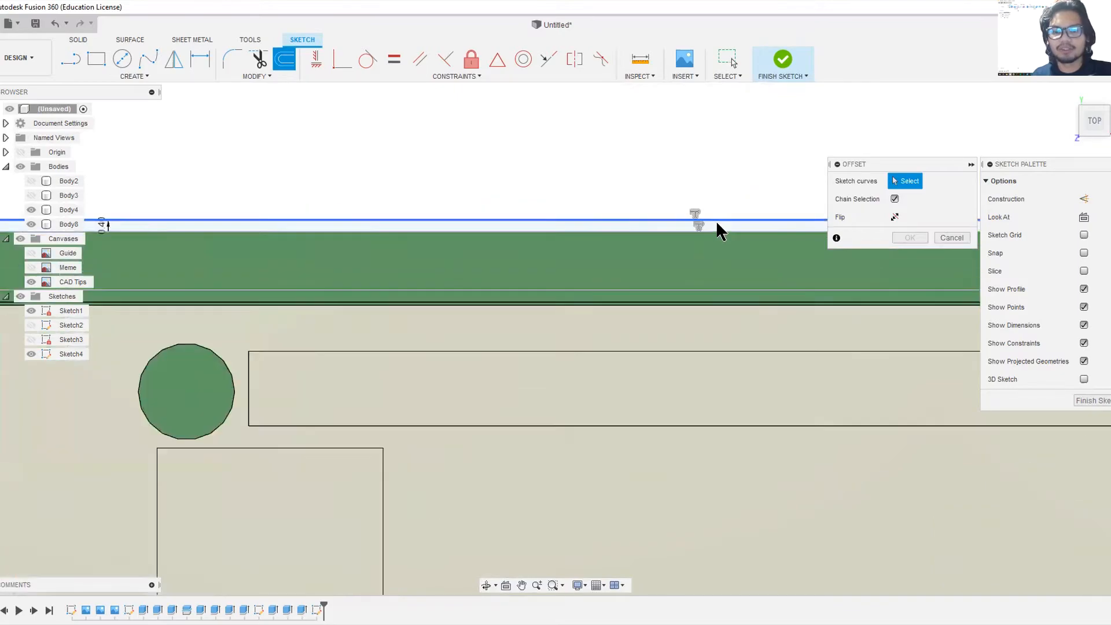
scroll(693, 228, down, 3)
scroll(692, 227, up, 5)
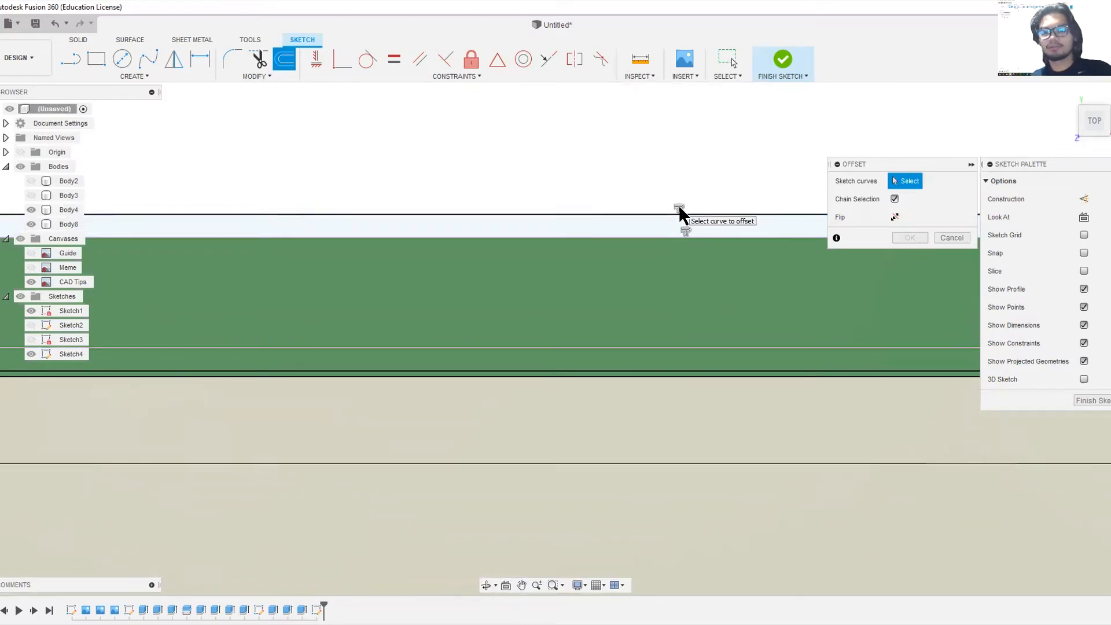
key(Escape)
- Trim the short offset segments at the wall ends beside the large connector's opening
scroll(686, 200, down, 9)
middle_drag(724, 568, 662, 414)
middle_drag(291, 258, 410, 459)
scroll(409, 459, up, 4)
middle_drag(410, 567, 454, 437)
scroll(454, 437, up, 3)
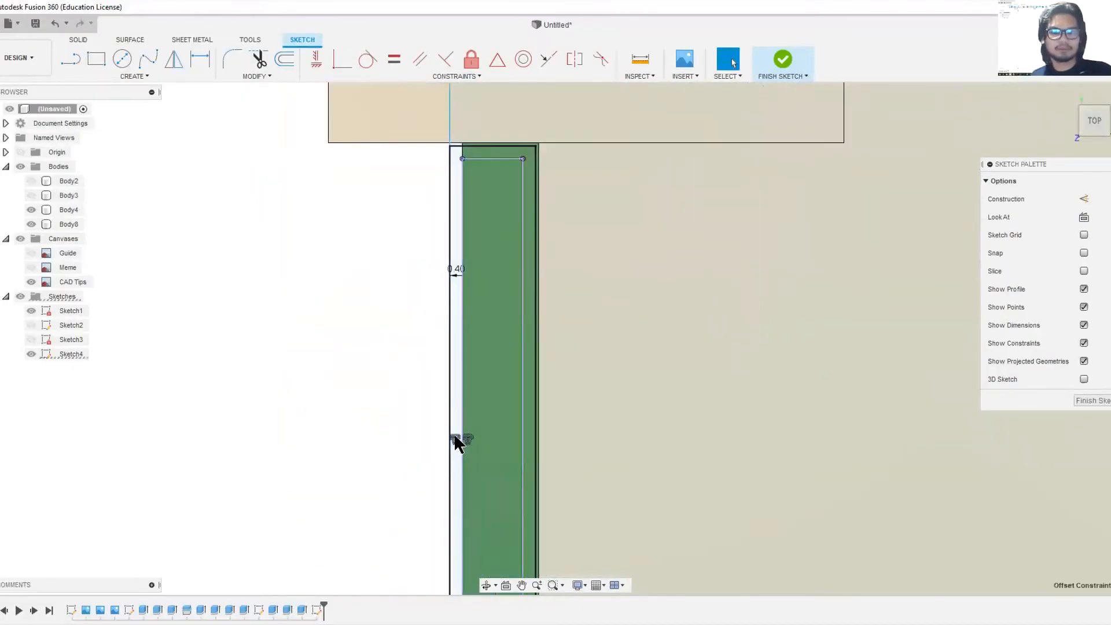
scroll(455, 437, down, 5)
middle_drag(603, 296, 628, 404)
scroll(488, 366, up, 7)
key(t)
click(434, 235)
scroll(434, 236, down, 6)
scroll(454, 409, up, 3)
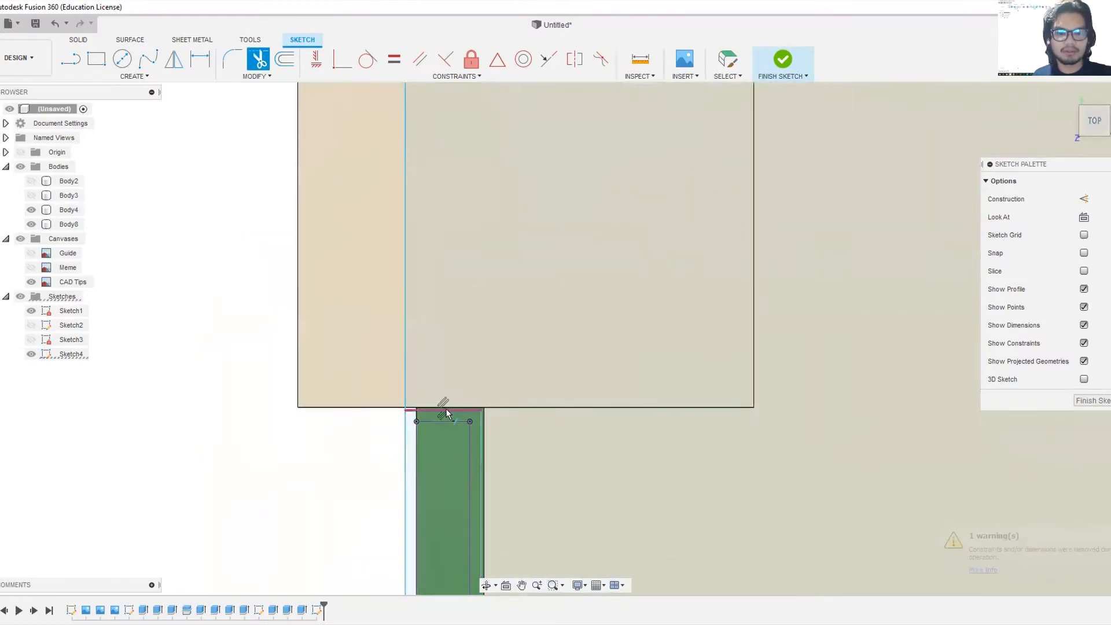
scroll(447, 413, down, 4)
scroll(475, 272, down, 2)
- Offset the outer rim outline outward by 2.4 mm with chain selection on
key(o)
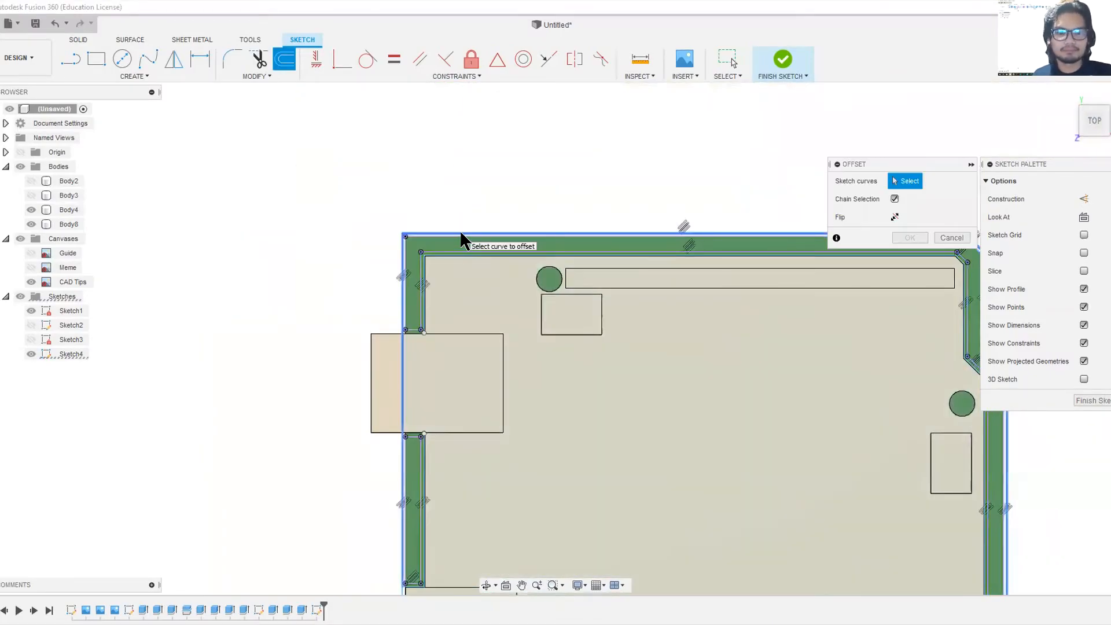
click(460, 233)
drag(459, 229, 465, 217)
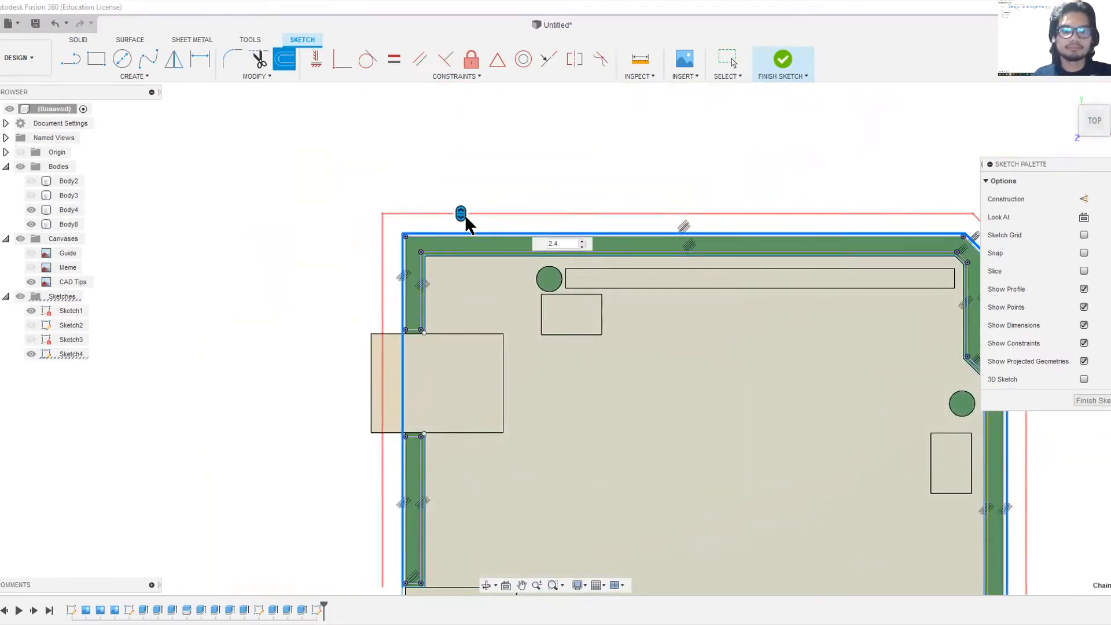
key(Return)
- Close the gap in the offset outline at the smaller connector's opening with a straight line
scroll(430, 499, up, 5)
middle_drag(429, 499, 467, 542)
key(l)
click(462, 295)
click(461, 462)
scroll(402, 349, down, 4)
middle_drag(402, 349, 386, 408)
- Project the large connector's top face into the sketch and offset its outline outward by 0.3 mm
shift+middle_drag(470, 399, 416, 331)
scroll(557, 407, up, 4)
scroll(415, 331, down, 4)
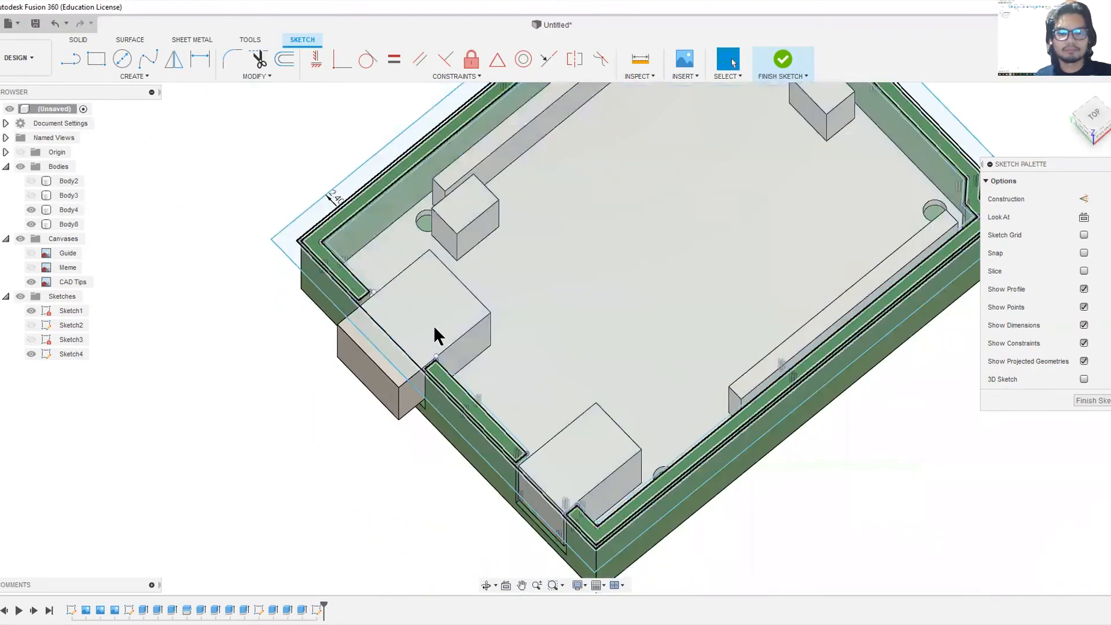
scroll(416, 327, up, 5)
key(p)
click(453, 298)
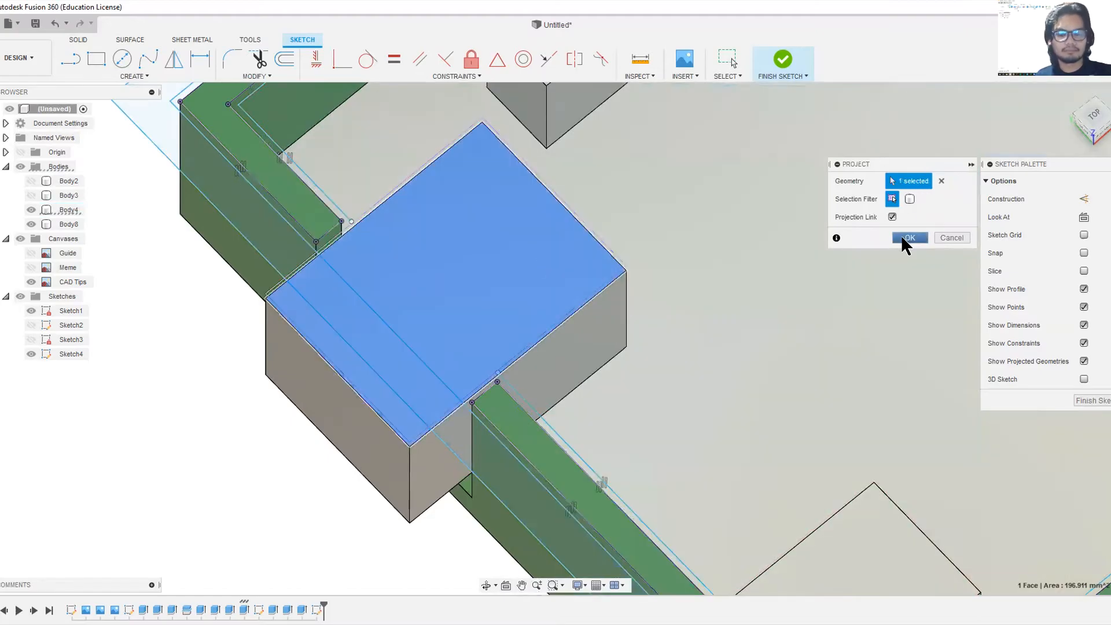
click(902, 237)
key(o)
click(272, 287)
text(-.3)
key(Return)
scroll(394, 272, down, 4)
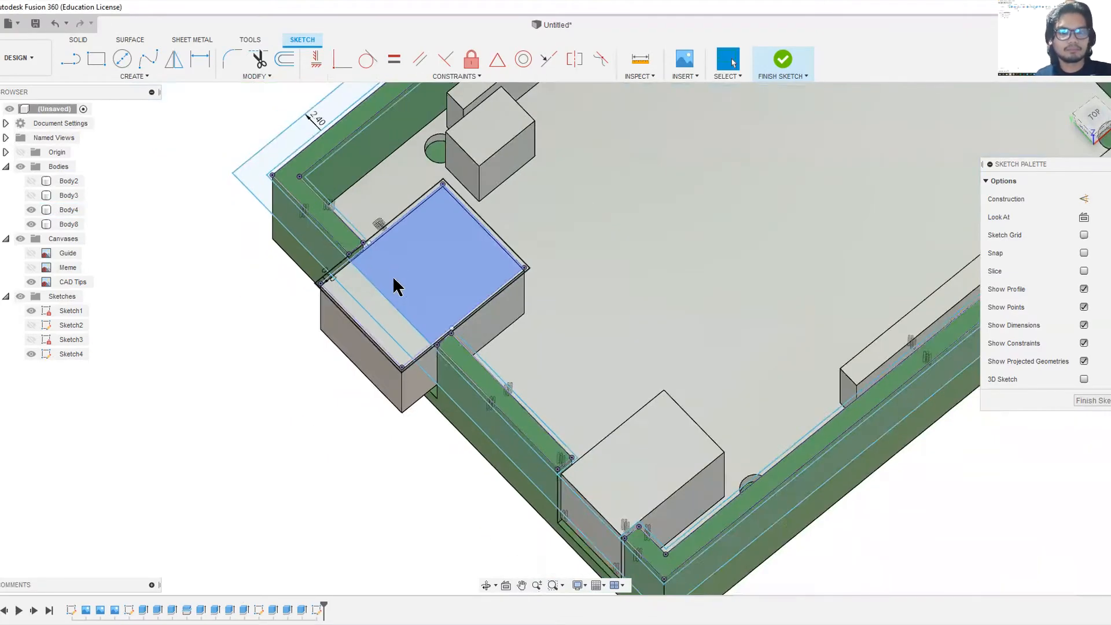
- Offset the large connector's projected outline outward a second time, by 2.8 mm
scroll(394, 274, up, 3)
key(o)
click(277, 284)
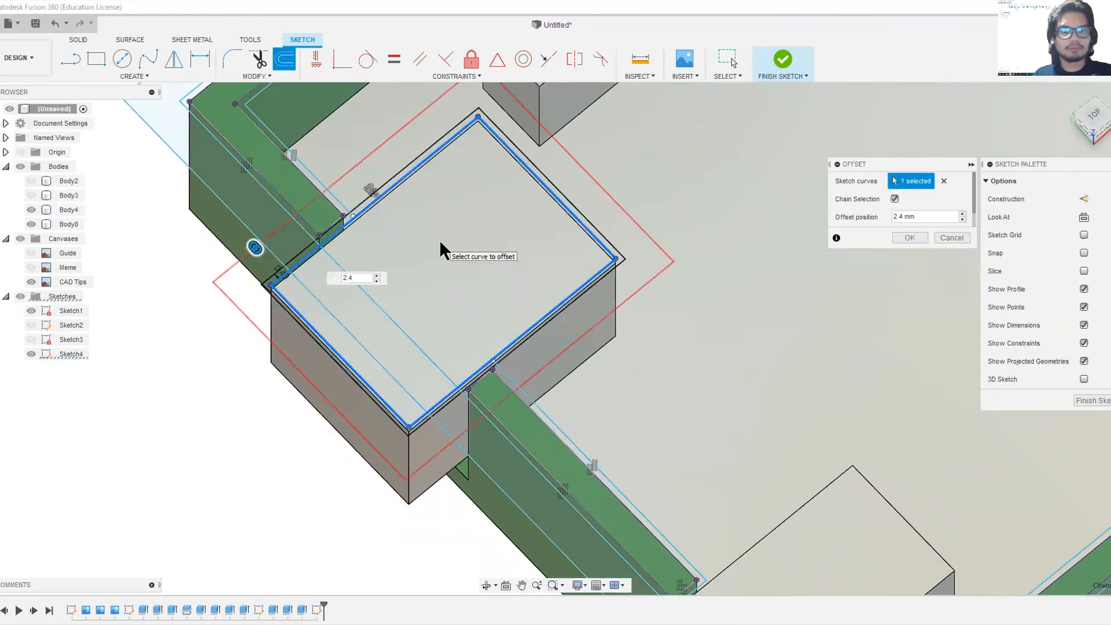
key(BackSpace)
text(8)
key(Return)
middle_drag(395, 279, 564, 266)
- Extrude the ring profiles around the enclosure rim, including the pieces crossing the large connector, 6 mm downward as a new body
key(e)
scroll(530, 250, down, 3)
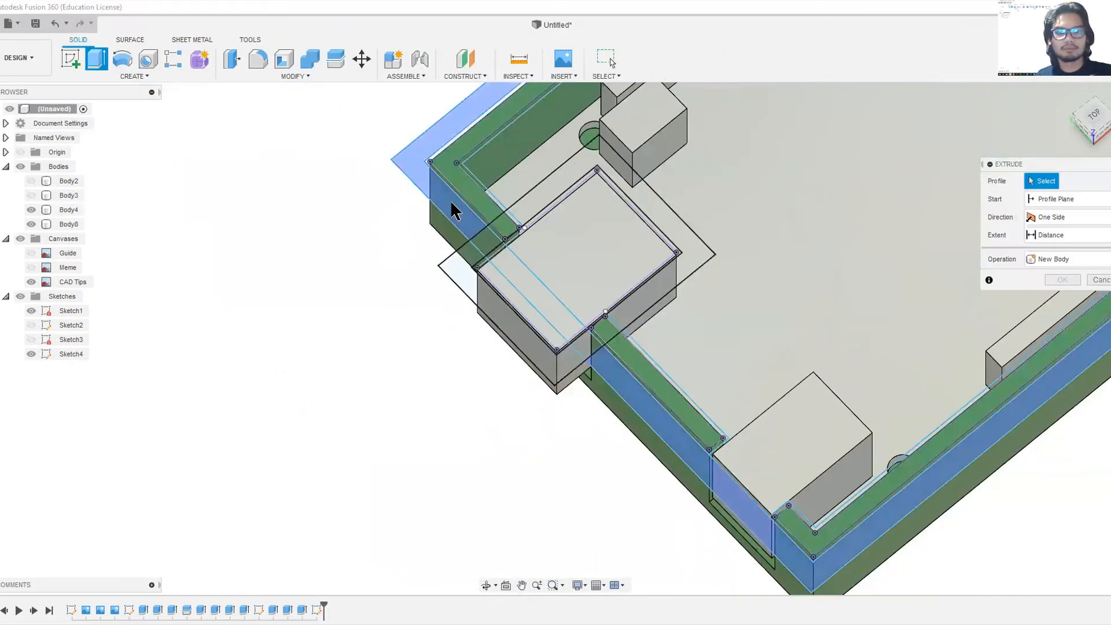
click(450, 200)
click(484, 238)
click(463, 255)
scroll(434, 310, up, 5)
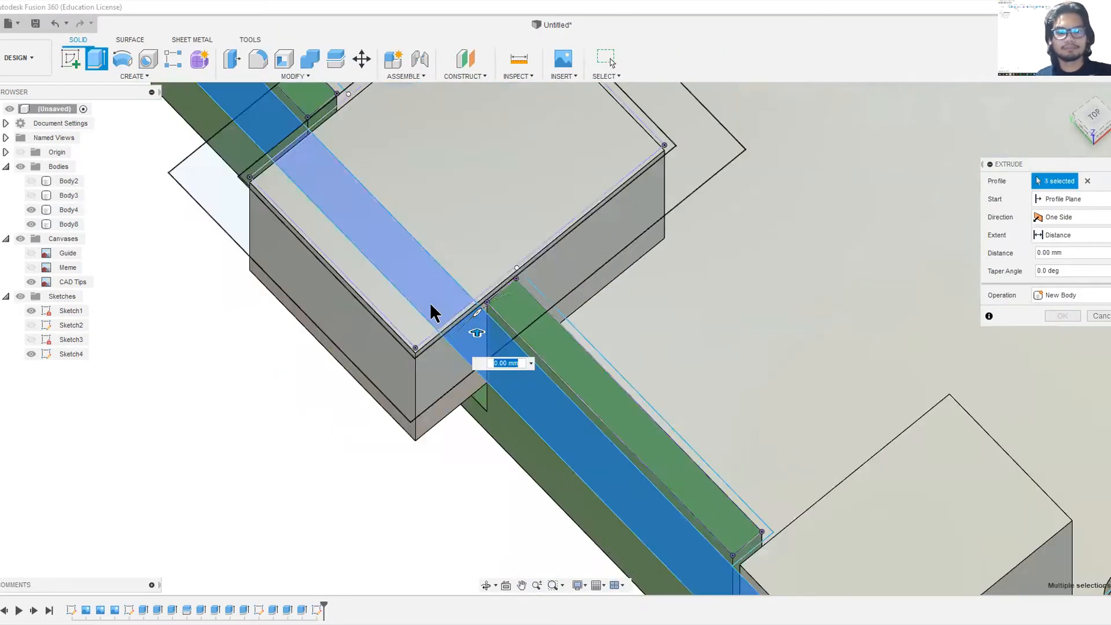
click(453, 326)
click(431, 310)
scroll(431, 319, down, 5)
scroll(391, 301, up, 3)
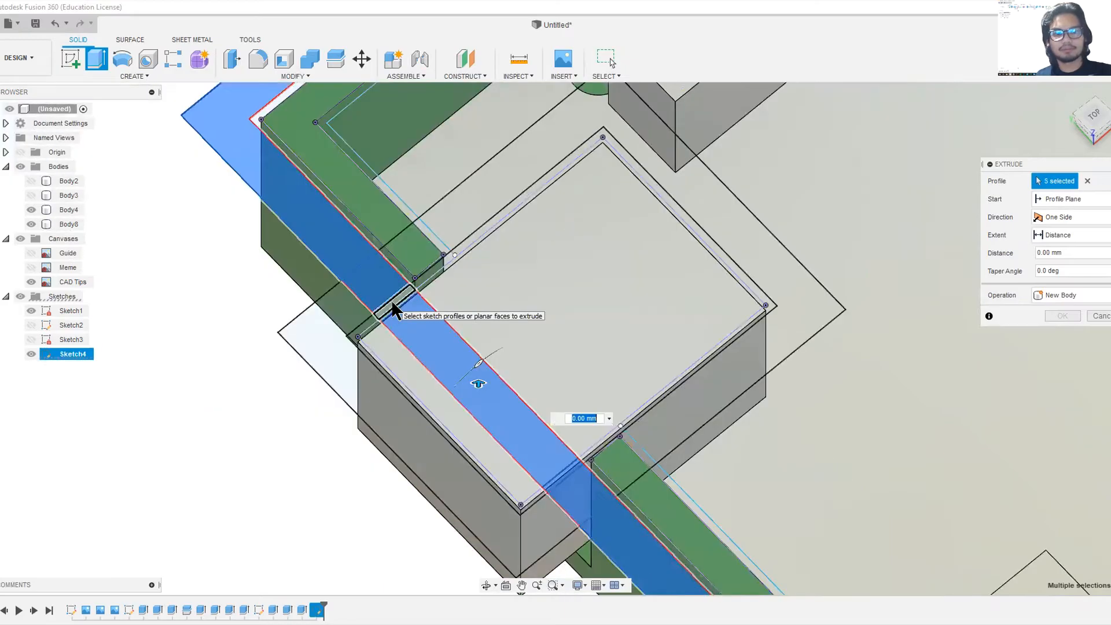
click(391, 300)
scroll(399, 301, down, 4)
shift+middle_drag(802, 333, 838, 253)
scroll(492, 457, up, 4)
drag(254, 308, 252, 381)
click(1071, 295)
click(1064, 338)
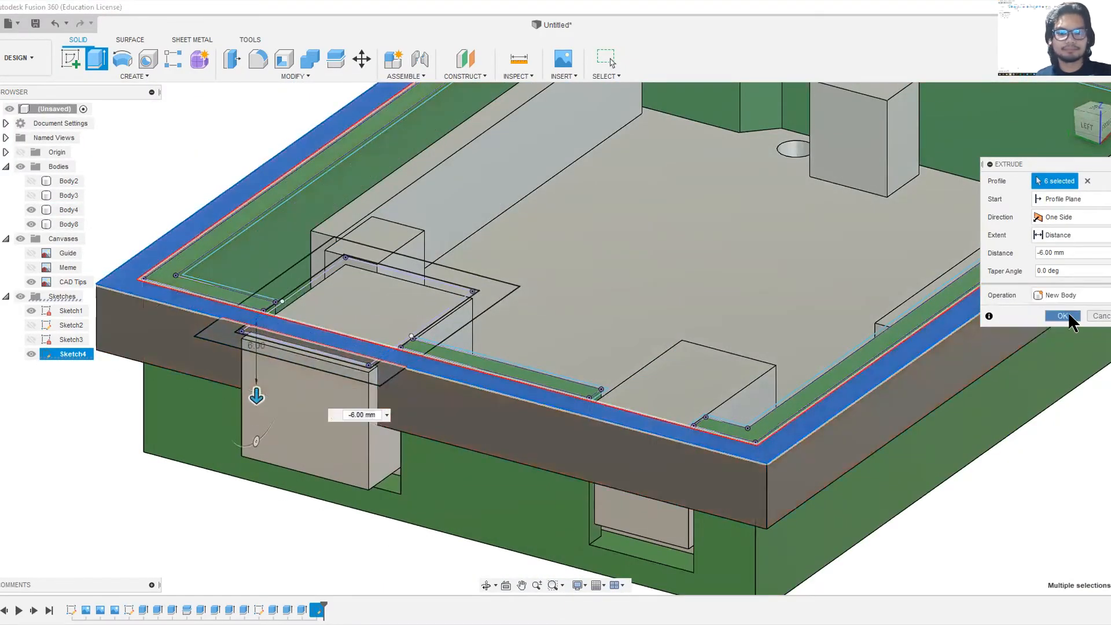
click(1062, 334)
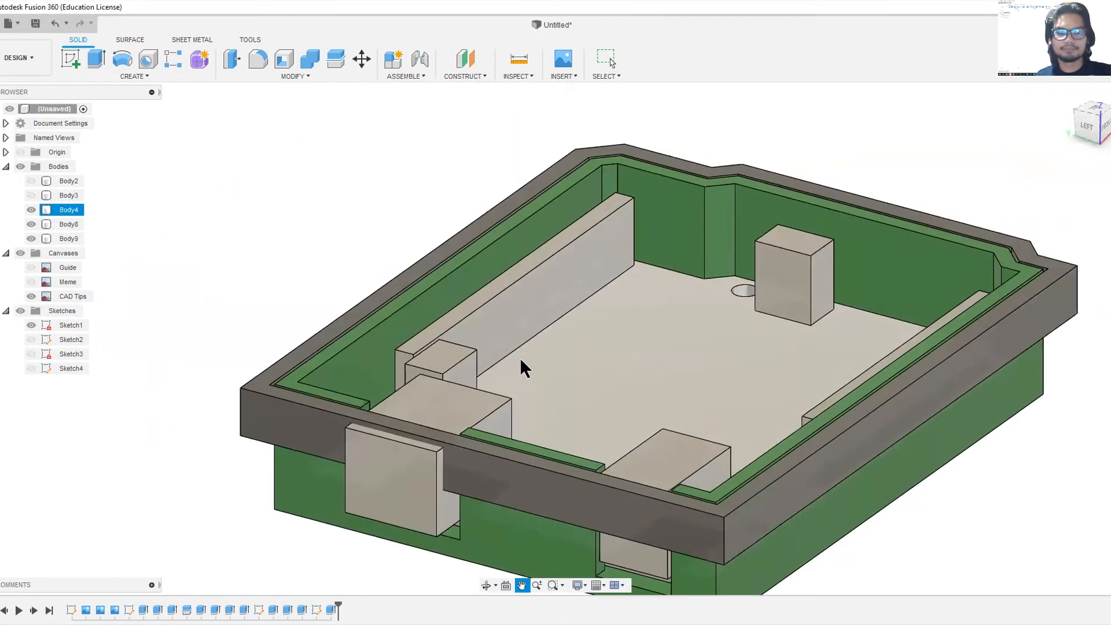
- Extrude the top face of the new outer ring upward by 0.3 mm
key(e)
click(389, 283)
text(0.5)
key(Return)
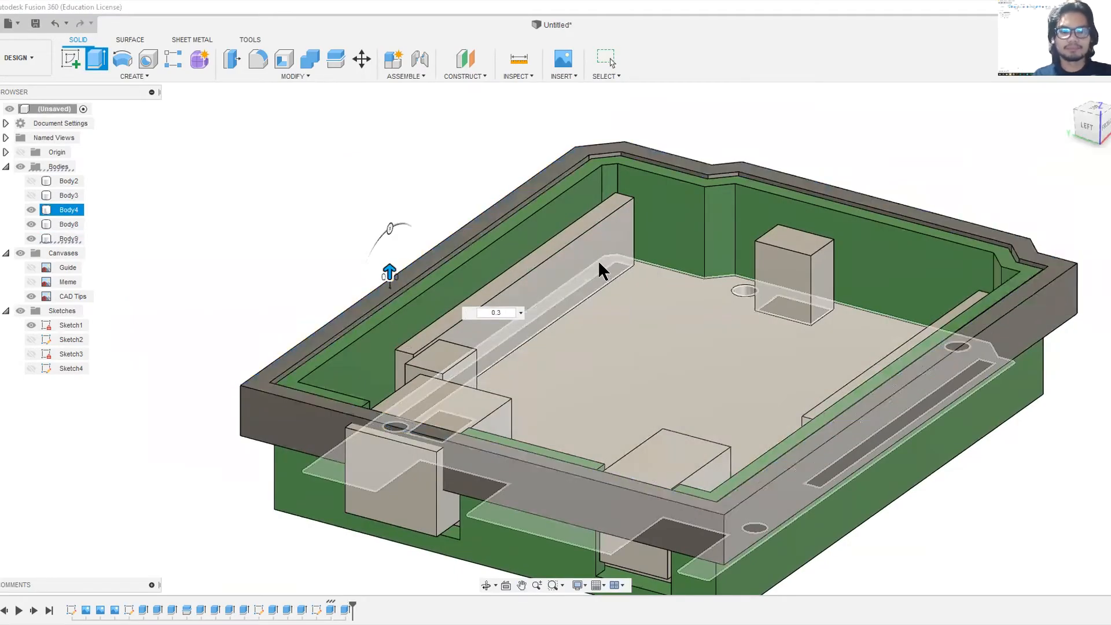
- Create a sketch on the ring's top face and project both pin headers and the two small rectangular blocks into it
scroll(456, 417, up, 4)
scroll(432, 358, down, 3)
key(p)
click(392, 237)
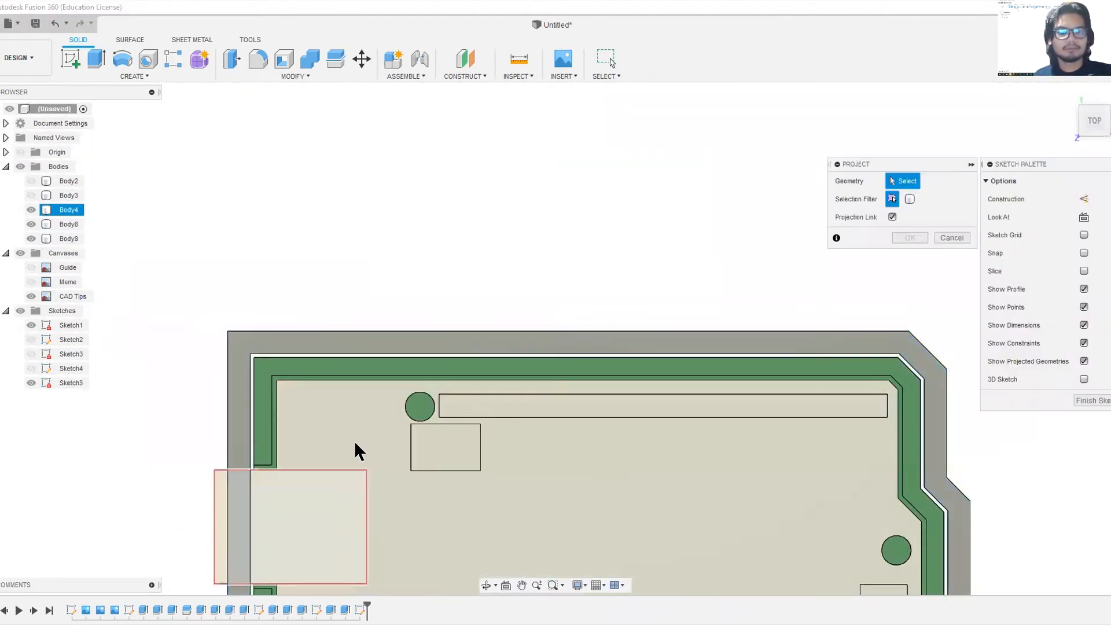
middle_drag(354, 440, 331, 319)
click(442, 317)
click(487, 287)
click(864, 489)
scroll(862, 486, down, 2)
middle_drag(856, 480, 673, 226)
click(643, 423)
middle_drag(648, 347, 651, 412)
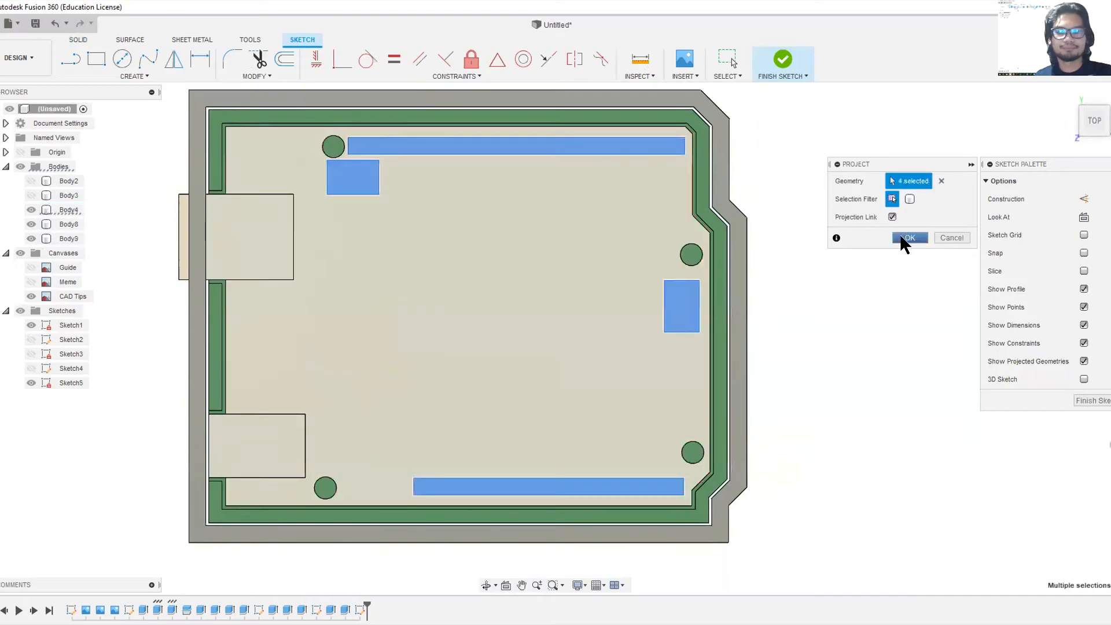
click(901, 236)
- Extrude the two profiles around the projected components upward 2.4 mm, joined to the ring, and hide the board body, Body4
key(e)
click(696, 96)
click(692, 122)
scroll(810, 179, down, 2)
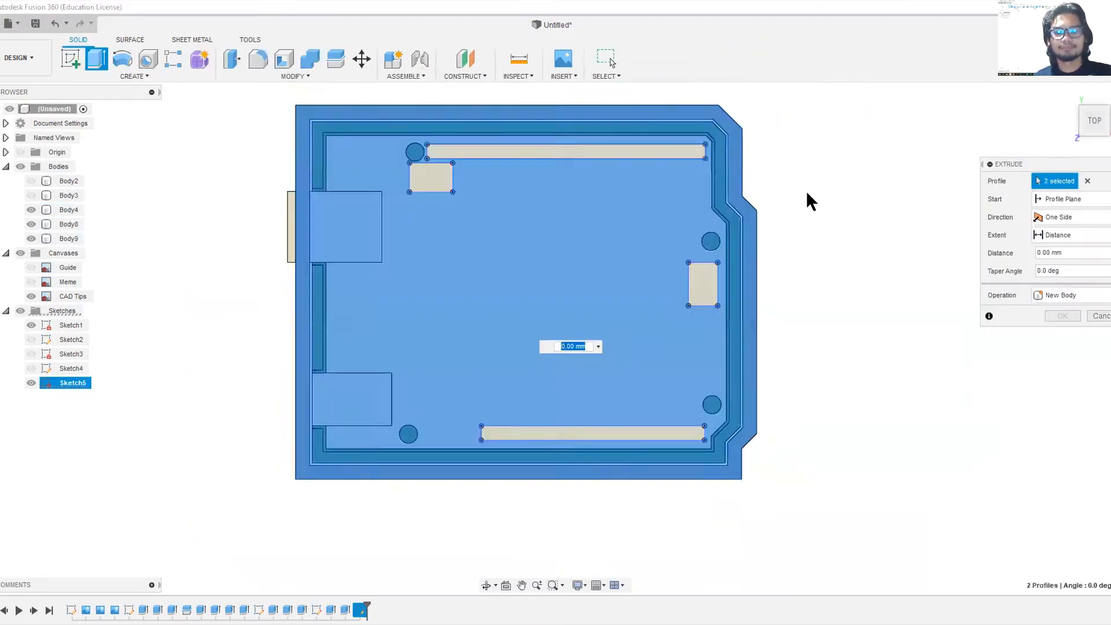
shift+middle_drag(806, 190, 818, 173)
text(2.4)
scroll(833, 179, up, 3)
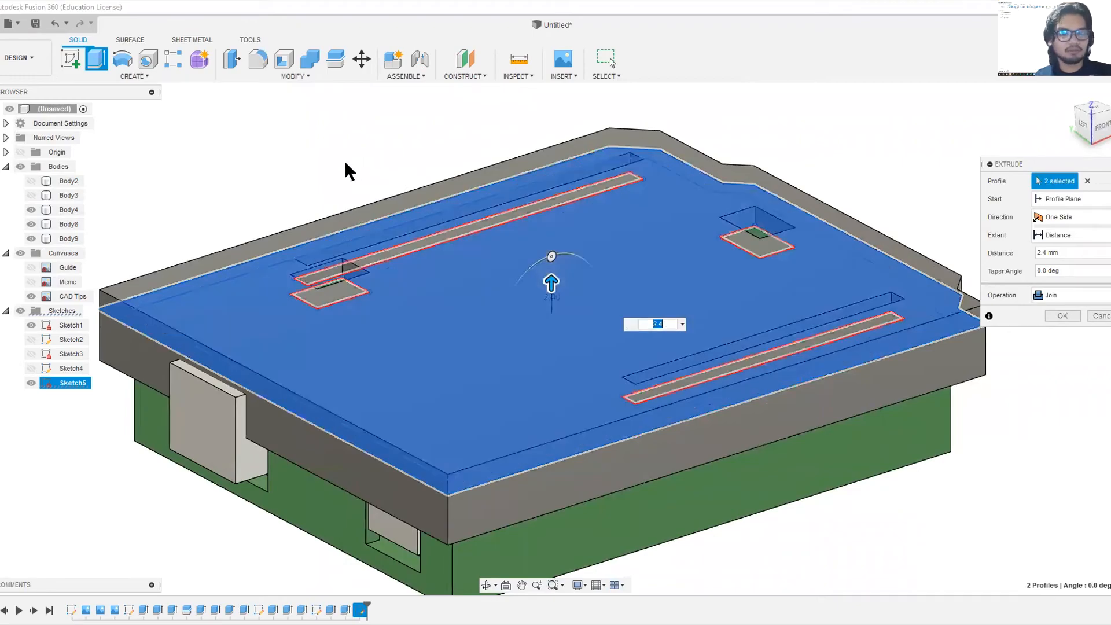
scroll(324, 357, down, 2)
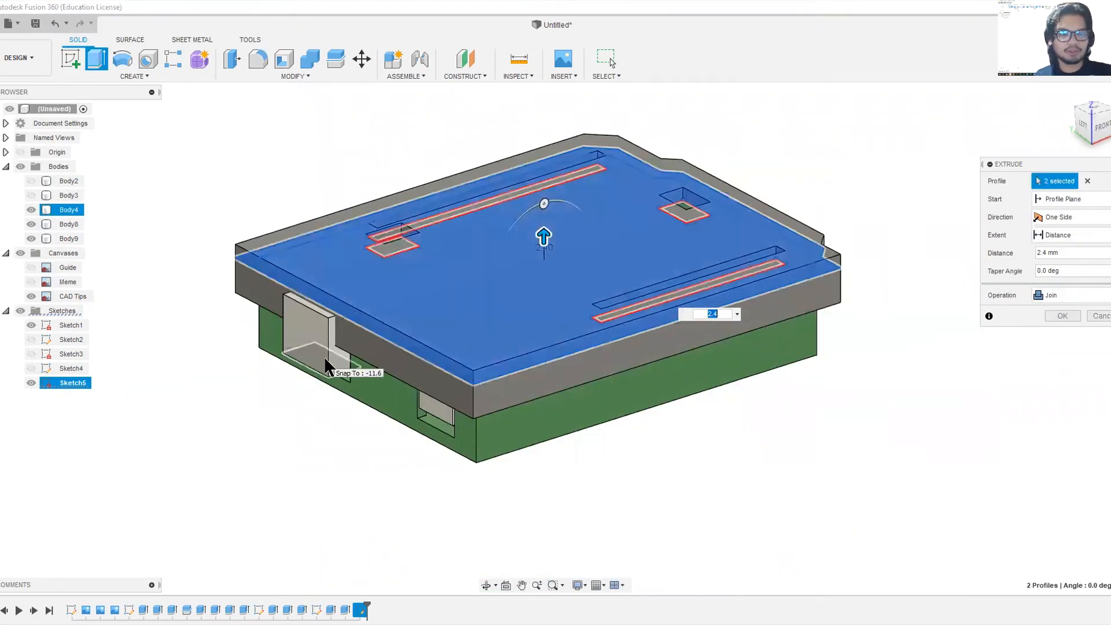
click(31, 210)
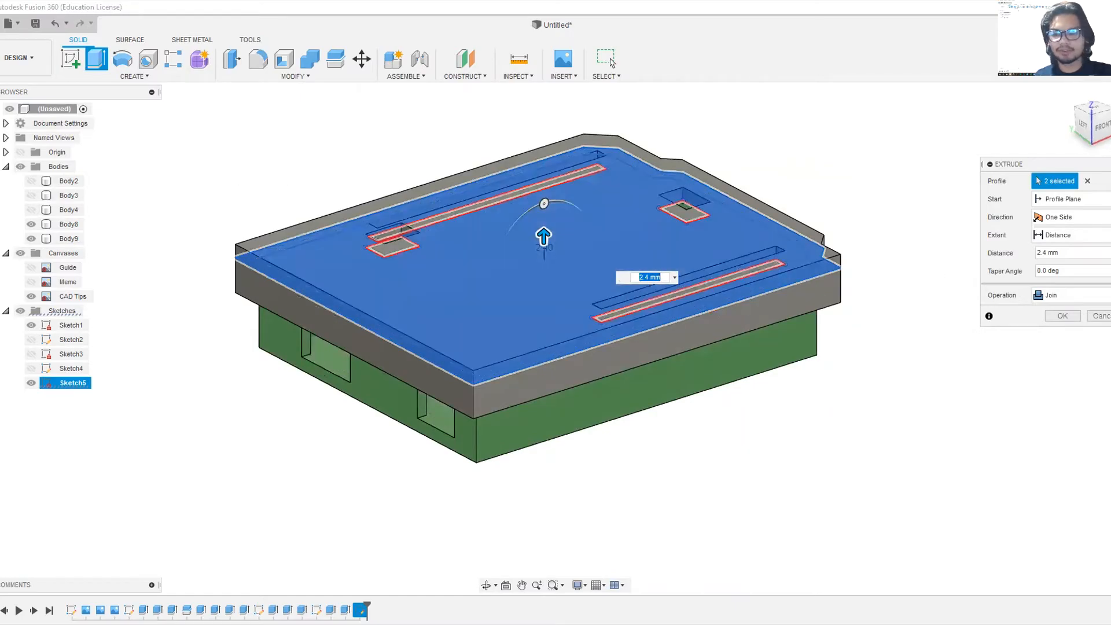
click(1063, 315)
- Examine the closed lid and its header and component openings from several angles
middle_drag(461, 148, 542, 236)
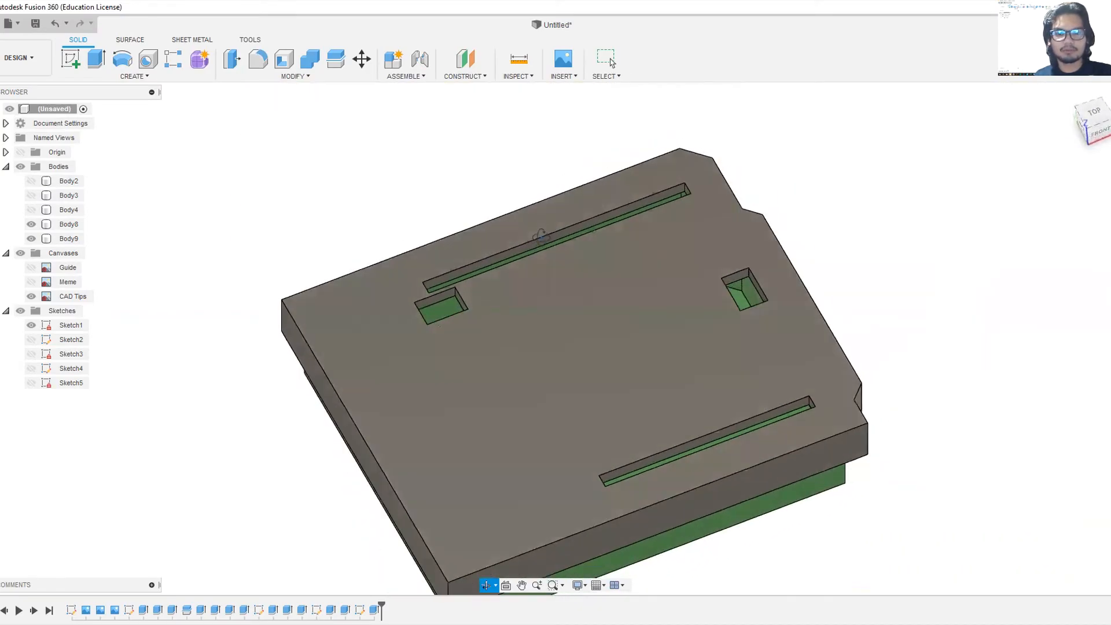
middle_drag(455, 297, 588, 215)
scroll(675, 274, up, 4)
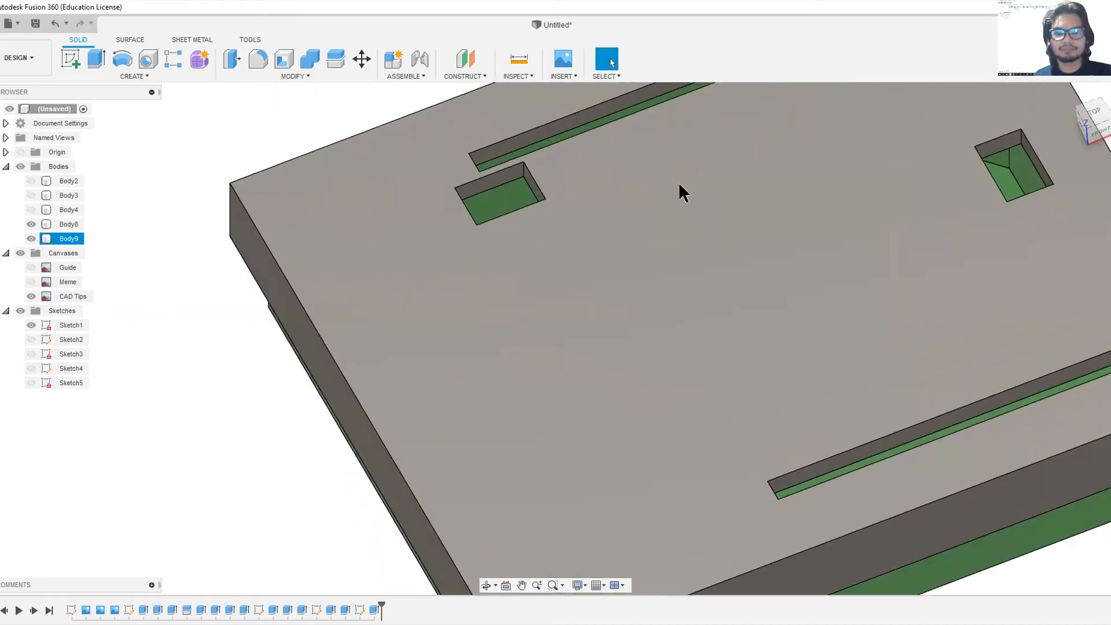
scroll(566, 167, up, 4)
middle_drag(571, 175, 571, 175)
scroll(603, 263, down, 5)
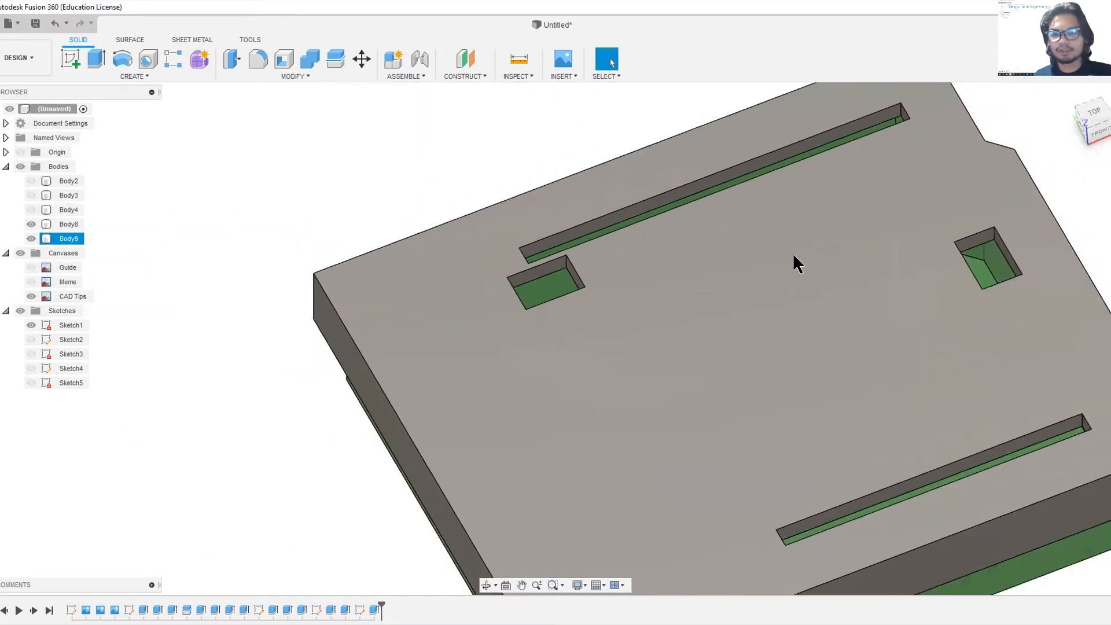
scroll(779, 277, down, 2)
scroll(873, 280, up, 3)
shift+middle_drag(872, 279, 793, 243)
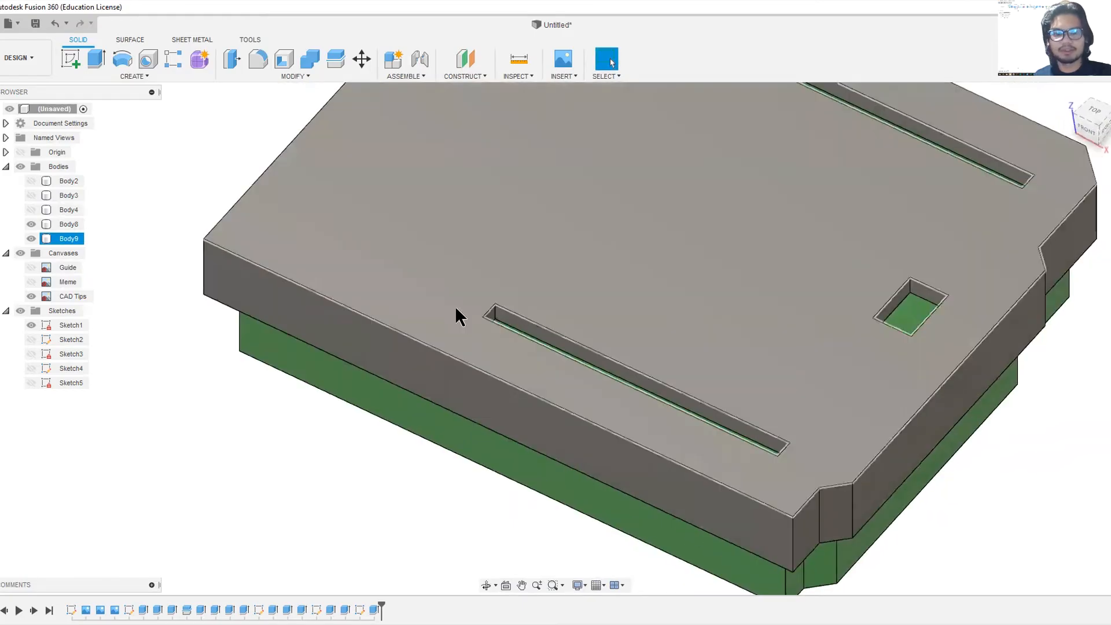
scroll(455, 305, up, 5)
scroll(533, 330, down, 6)
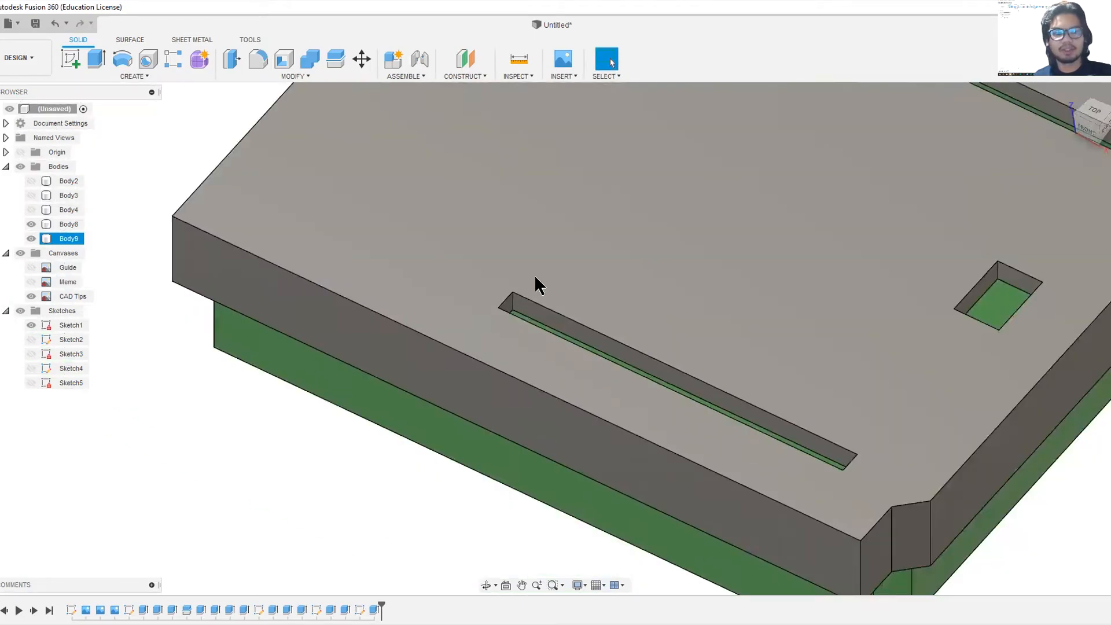
scroll(551, 247, up, 3)
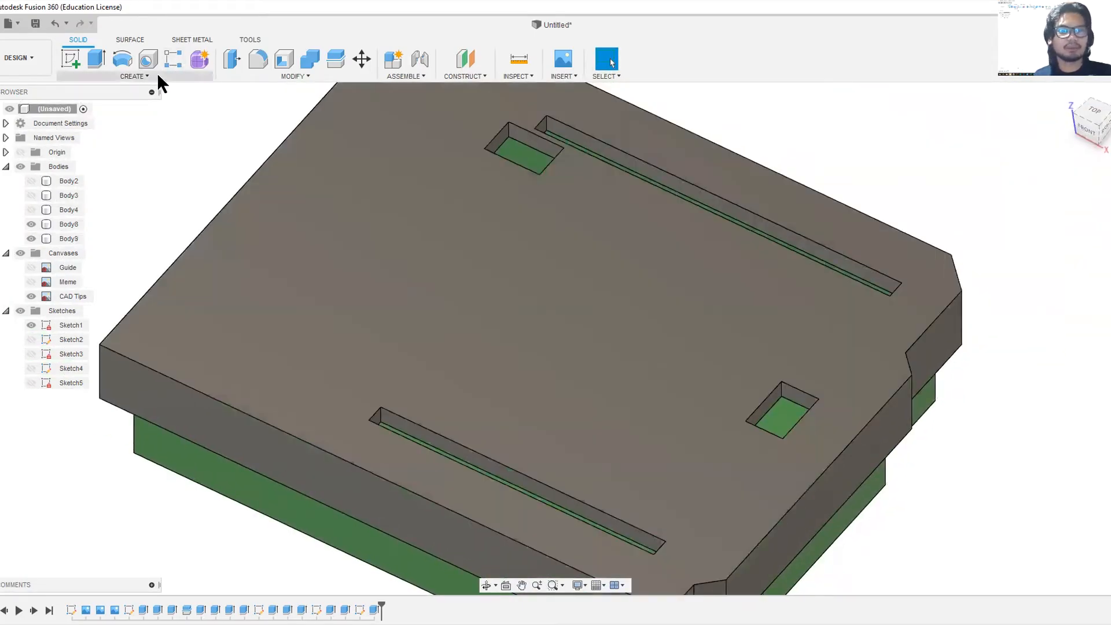
- Offset the four side walls of the small rectangular lid opening beside the header slot by -0.5 mm
click(230, 58)
scroll(520, 131, up, 2)
middle_drag(519, 132, 392, 137)
click(426, 246)
click(377, 140)
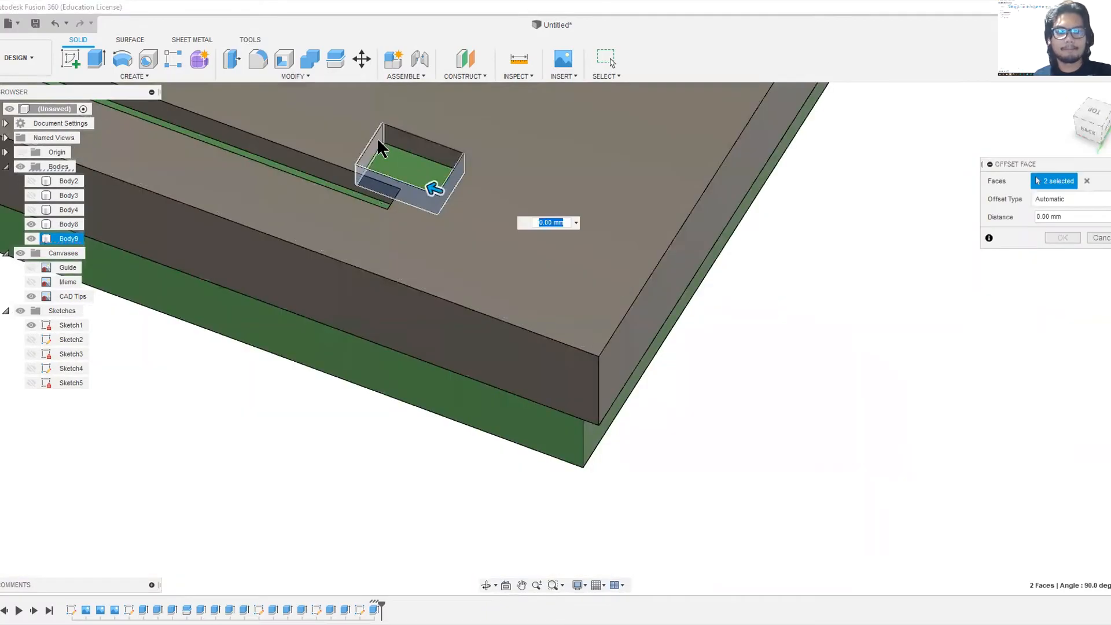
text(-0.3)
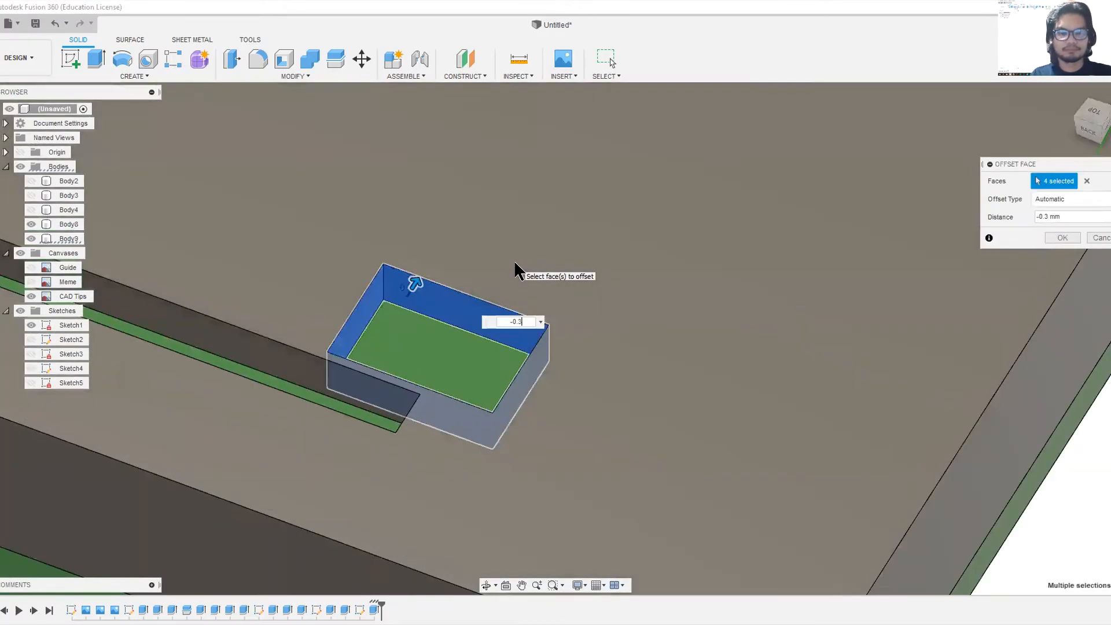
key(BackSpace)
text(5)
key(Return)
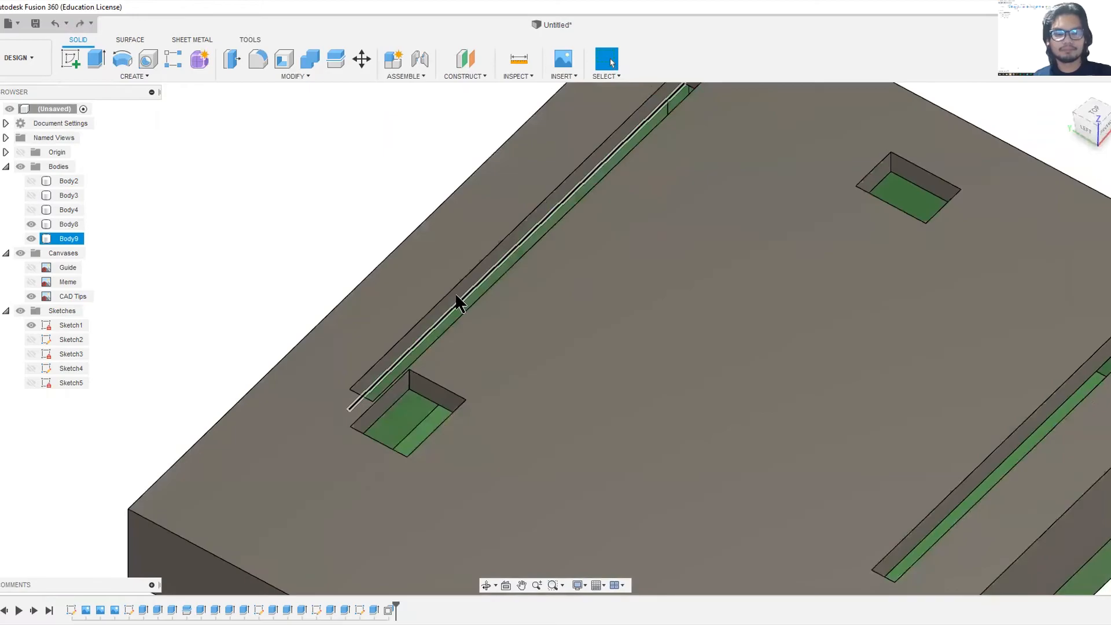
- Offset the four side walls of the long lid slot next to the small rectangular opening by -0.5 mm
scroll(456, 299, up, 4)
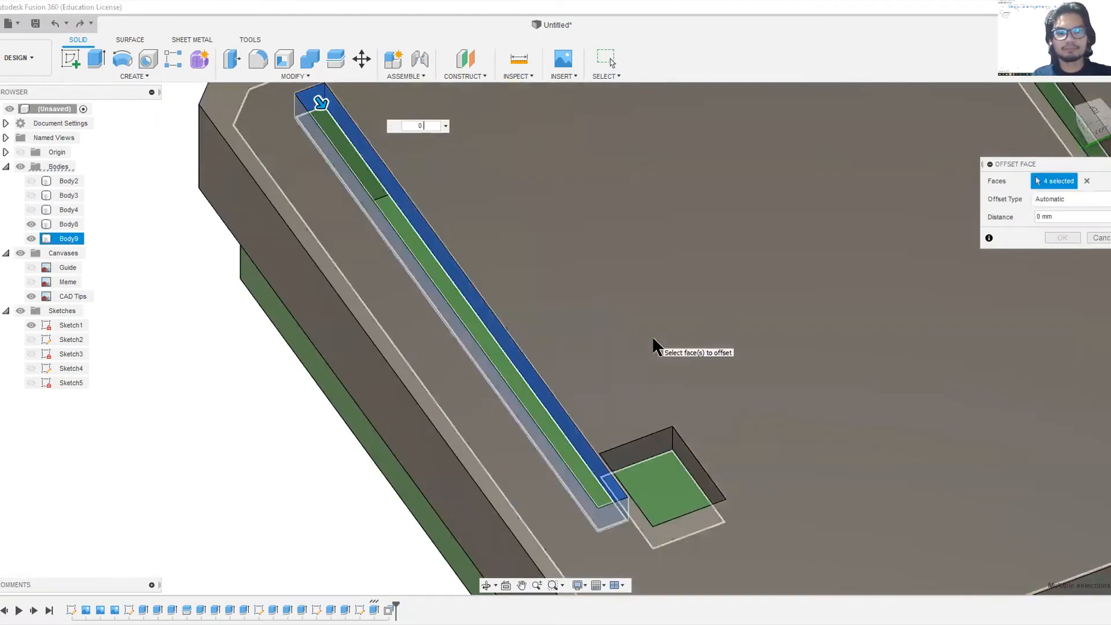
text(-0.5)
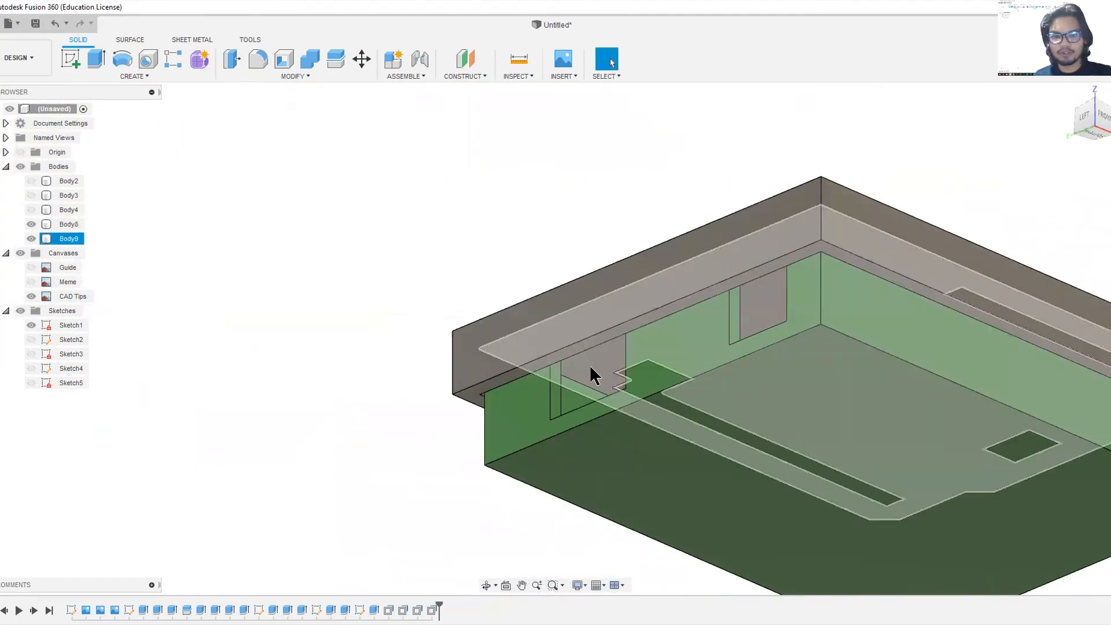
shift+middle_drag(589, 365, 474, 456)
scroll(493, 455, down, 3)
click(363, 349)
- Show the board body, Body4, and cut it from the lid, Body9, with Combine, keeping the tool body
click(31, 209)
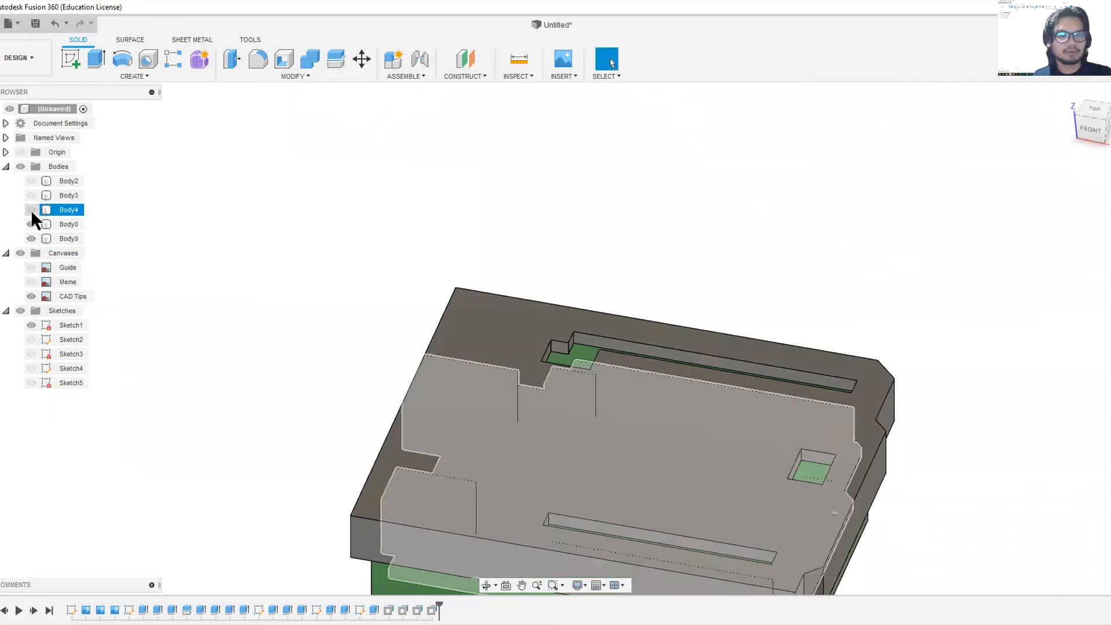
shift+middle_drag(279, 272, 451, 297)
shift+middle_drag(473, 509, 455, 336)
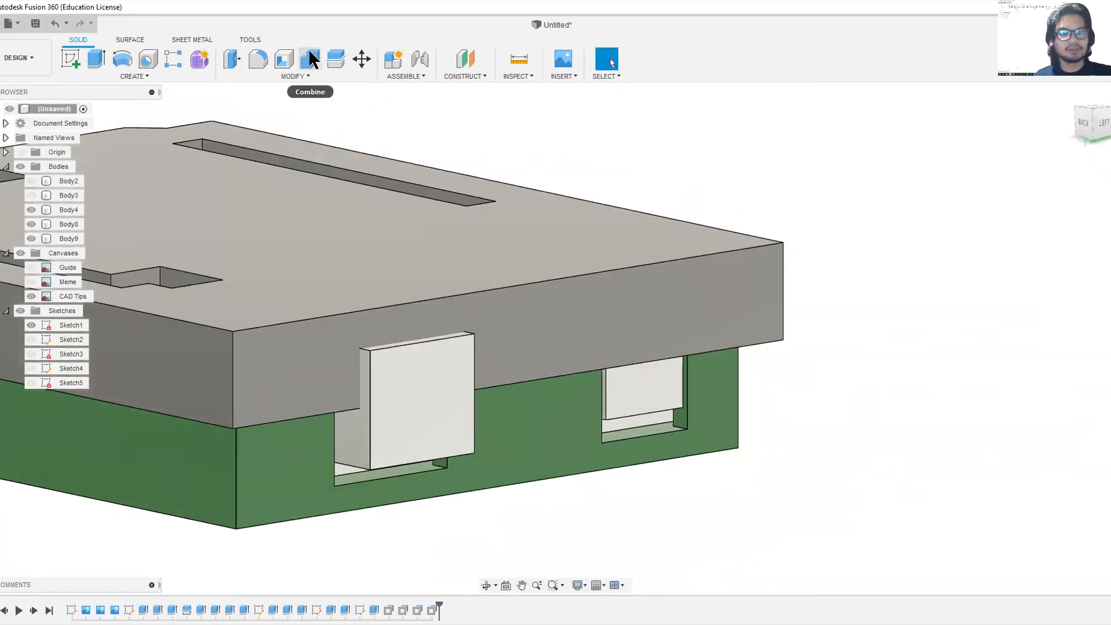
click(307, 58)
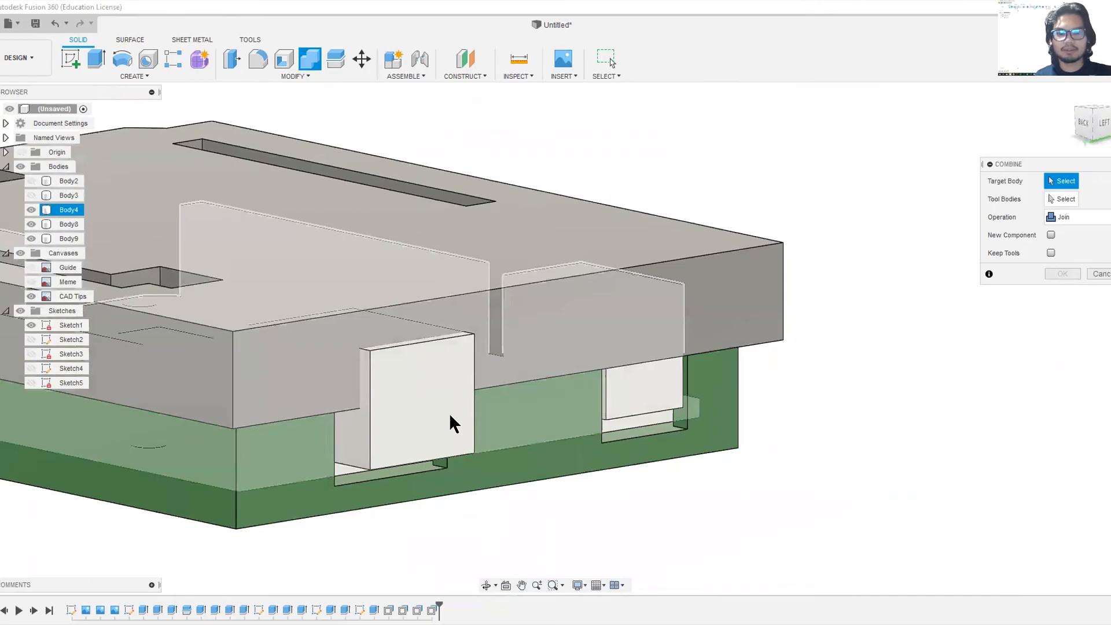
click(1088, 218)
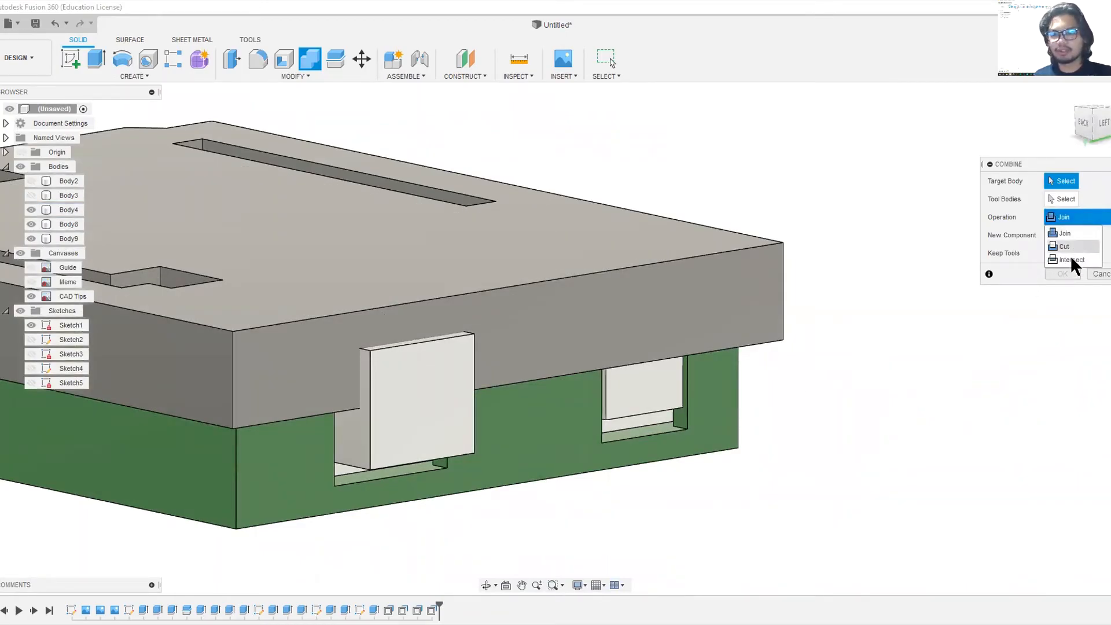
click(891, 265)
click(339, 337)
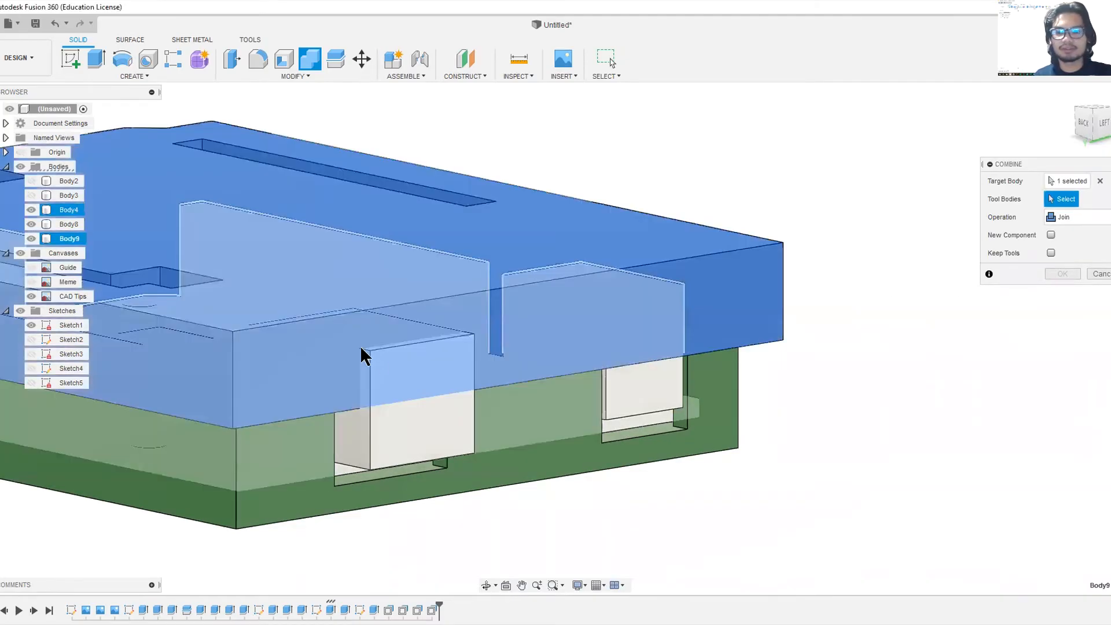
click(408, 418)
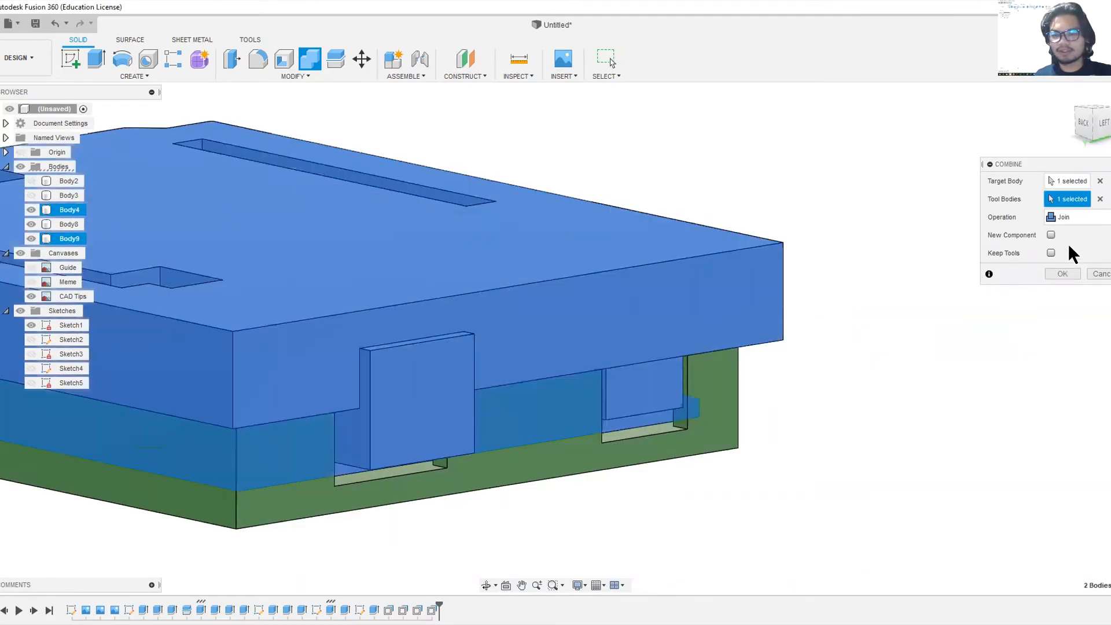
click(1061, 217)
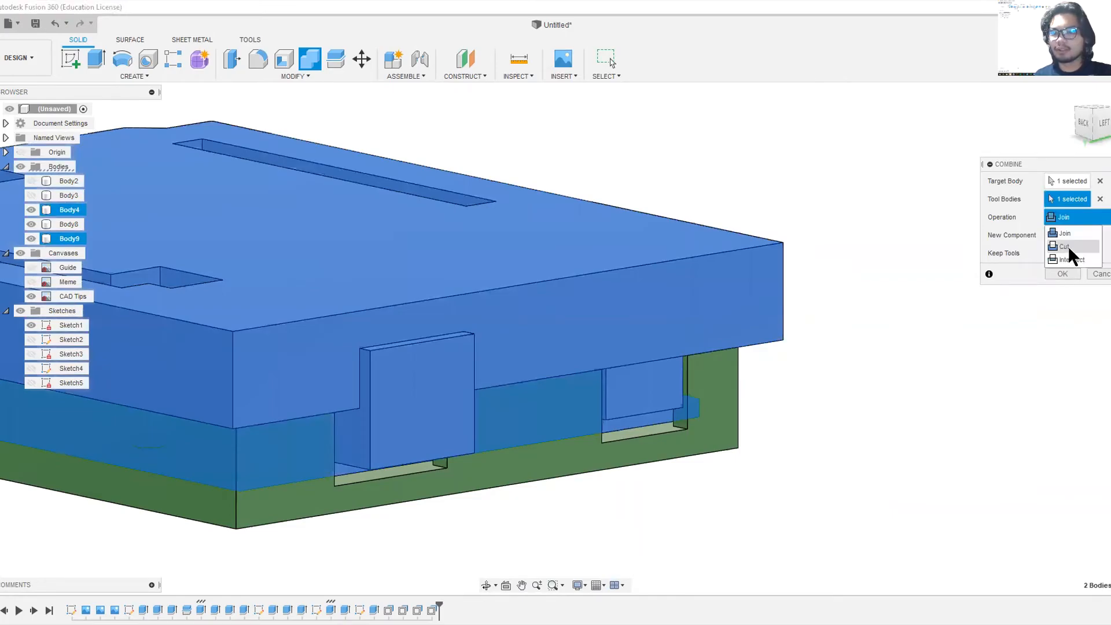
click(1067, 245)
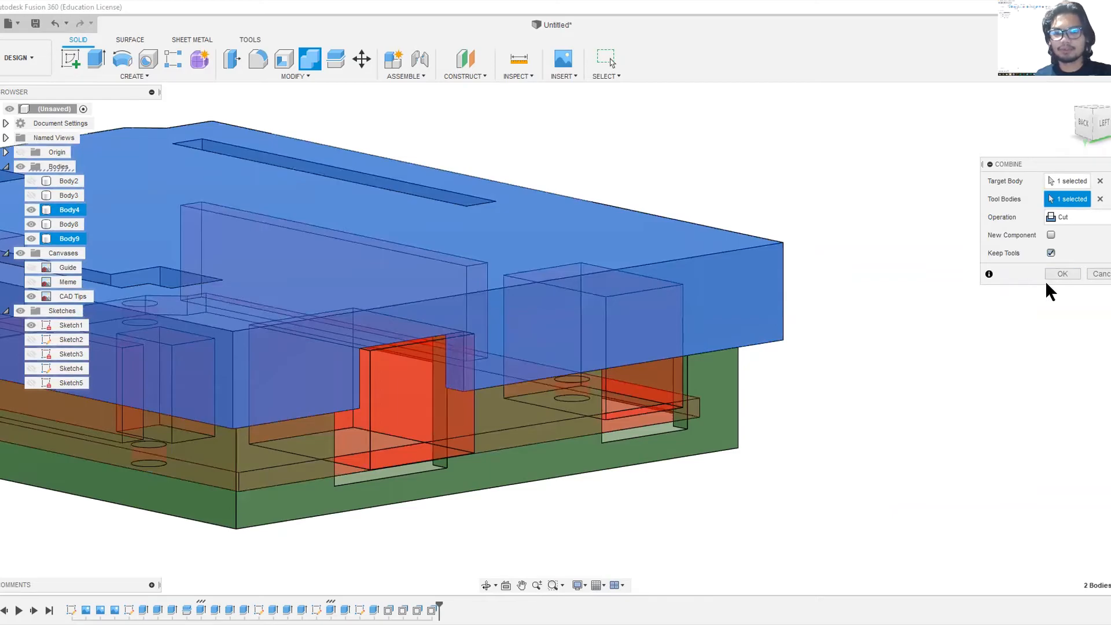
click(1063, 273)
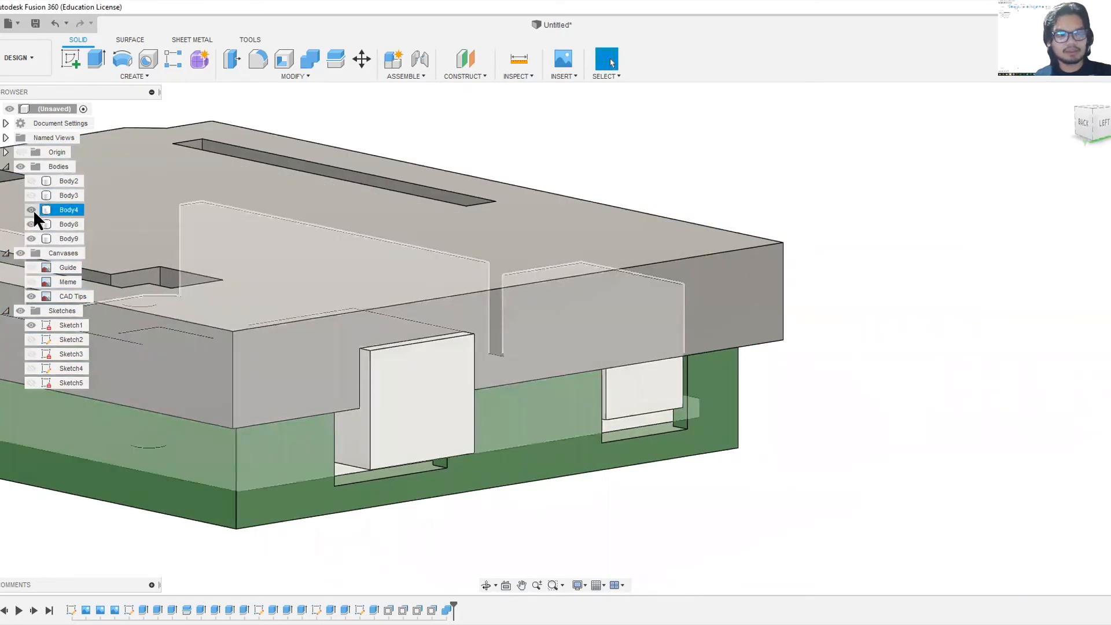
- Hide Body4 and offset the three faces of the lid's new connector notch by 0.4 mm
click(31, 210)
shift+middle_drag(764, 438, 234, 290)
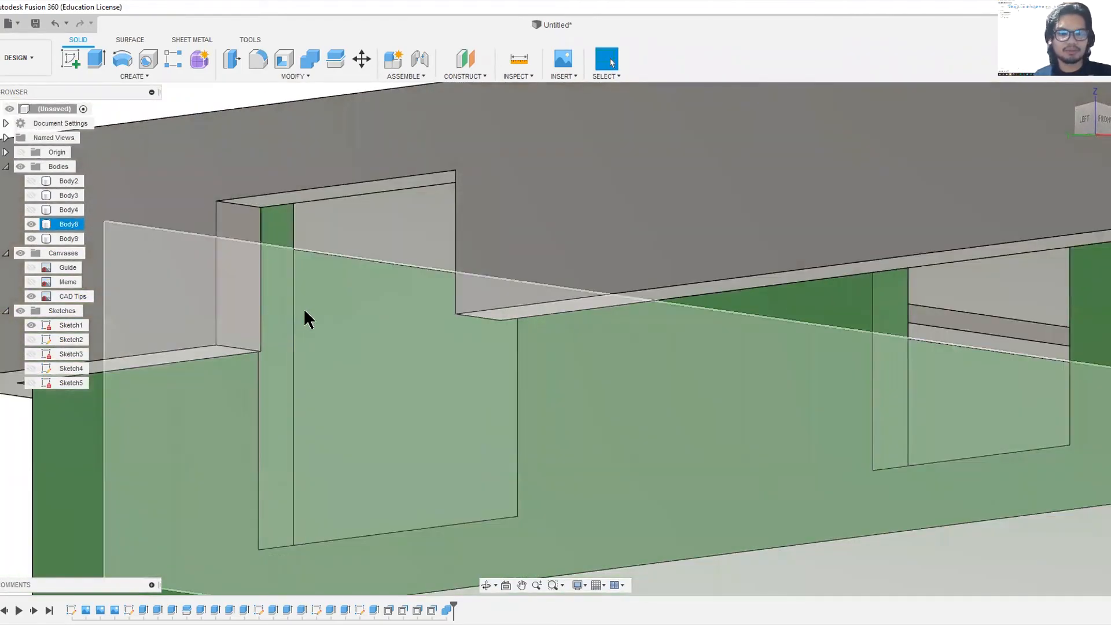
shift+middle_drag(304, 308, 544, 381)
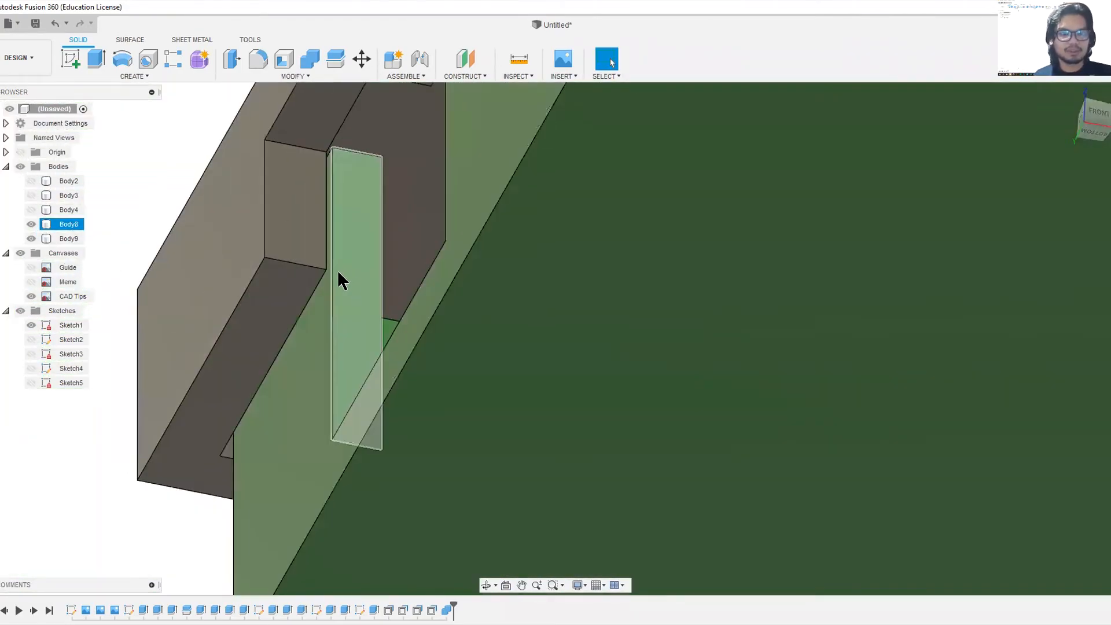
scroll(325, 204, up, 4)
scroll(325, 206, down, 3)
click(360, 212)
shift+middle_drag(360, 212, 377, 241)
key(q)
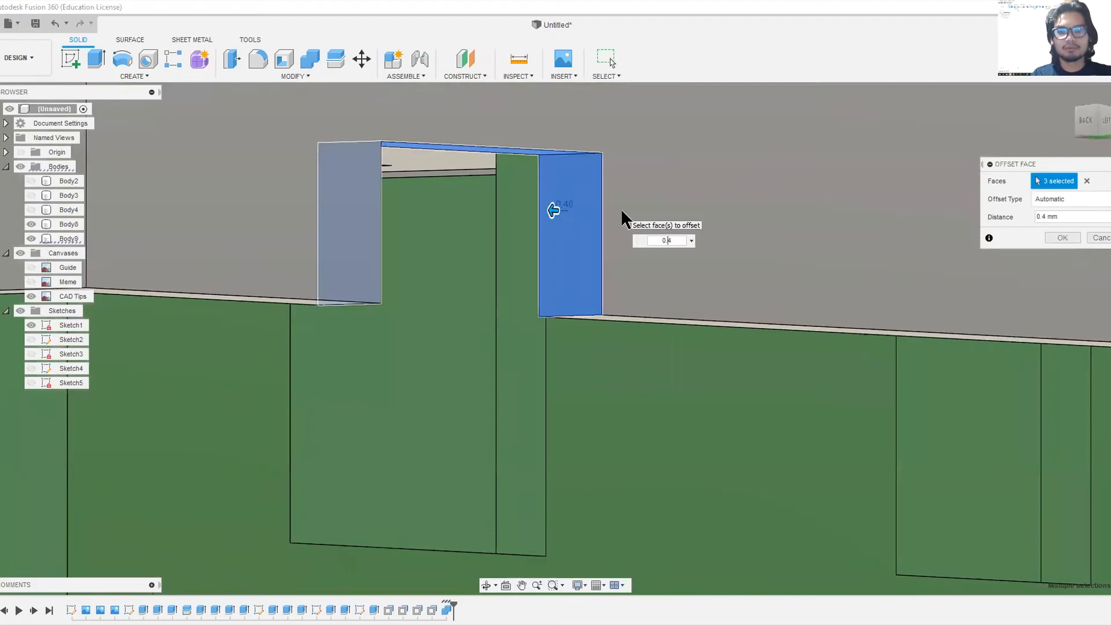
key(Return)
- Create a section analysis from the lid's short end face opposite the connectors at a Y distance of -68 mm
shift+middle_drag(620, 215, 509, 288)
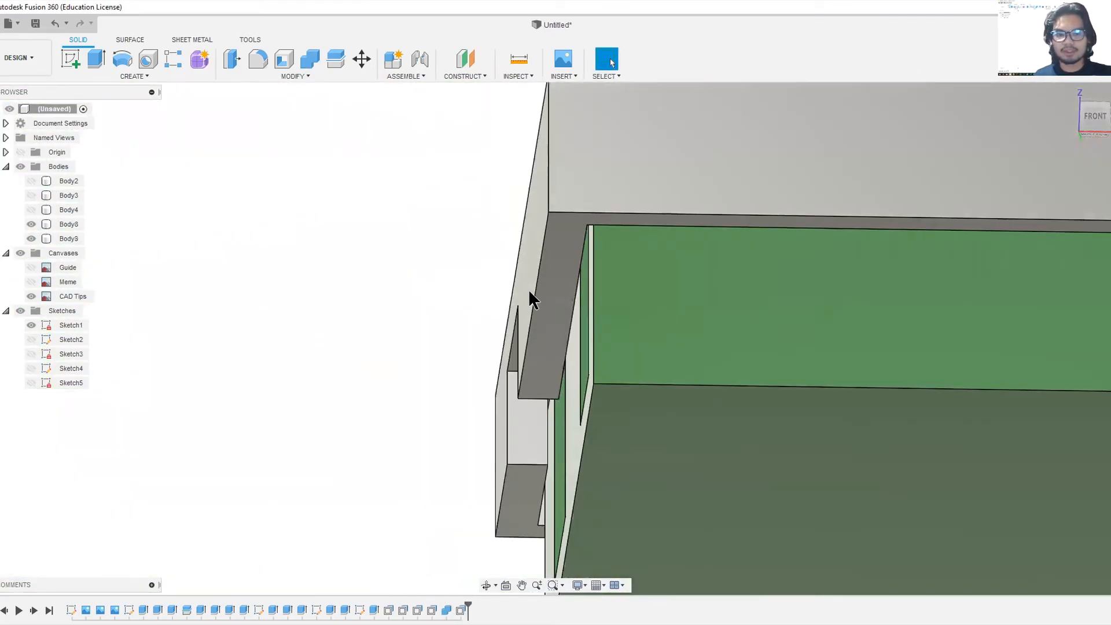
shift+middle_drag(567, 307, 599, 252)
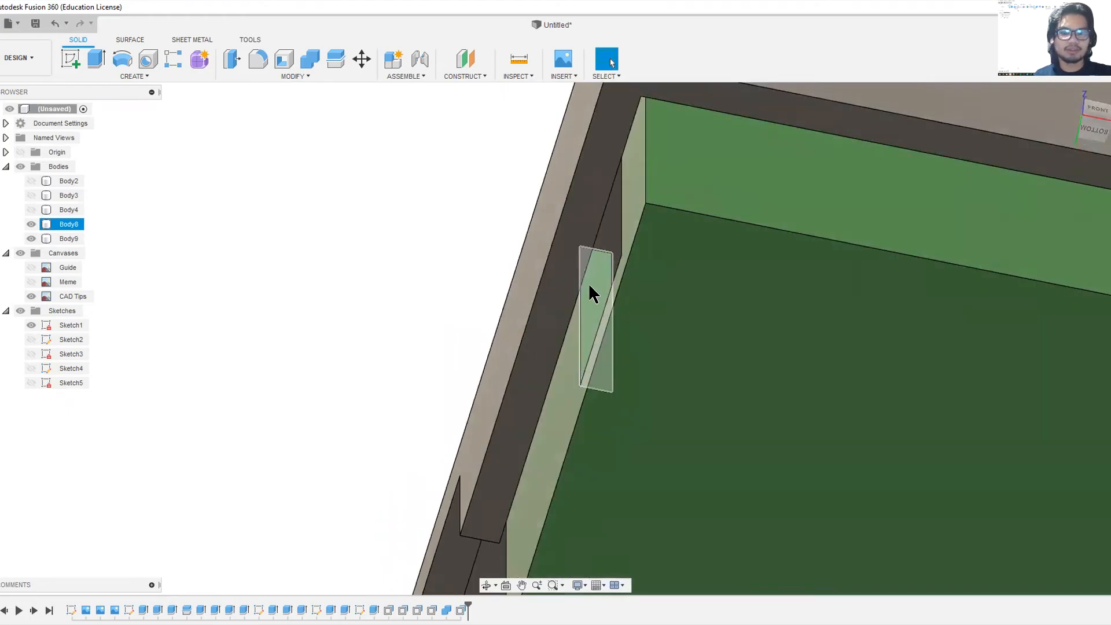
shift+middle_drag(591, 289, 506, 333)
click(599, 341)
scroll(505, 332, down, 2)
middle_drag(603, 346, 500, 271)
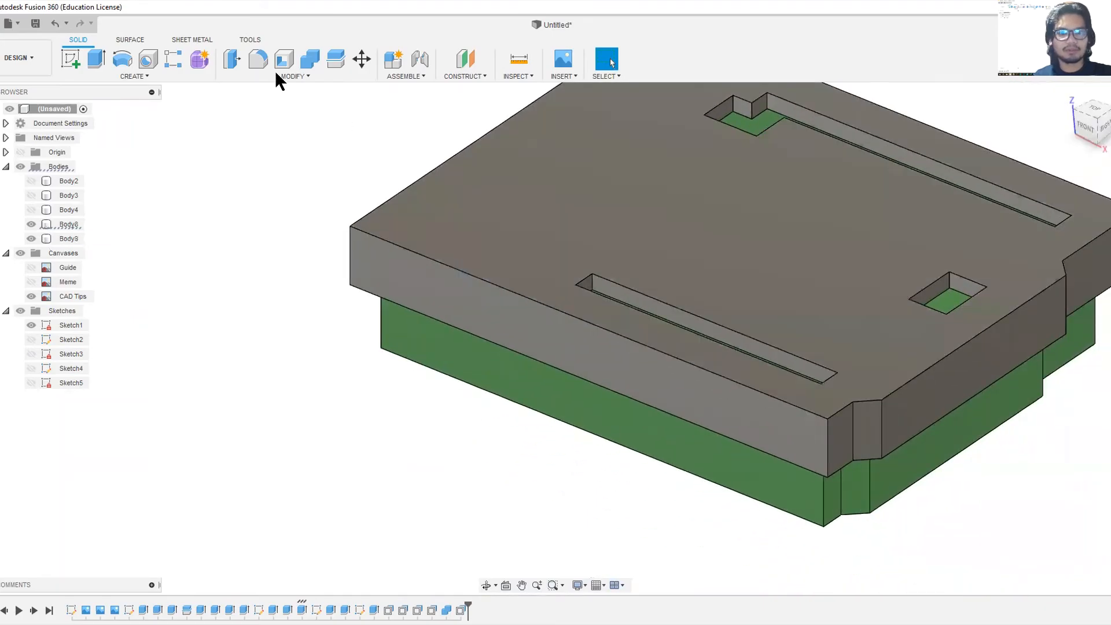
click(250, 37)
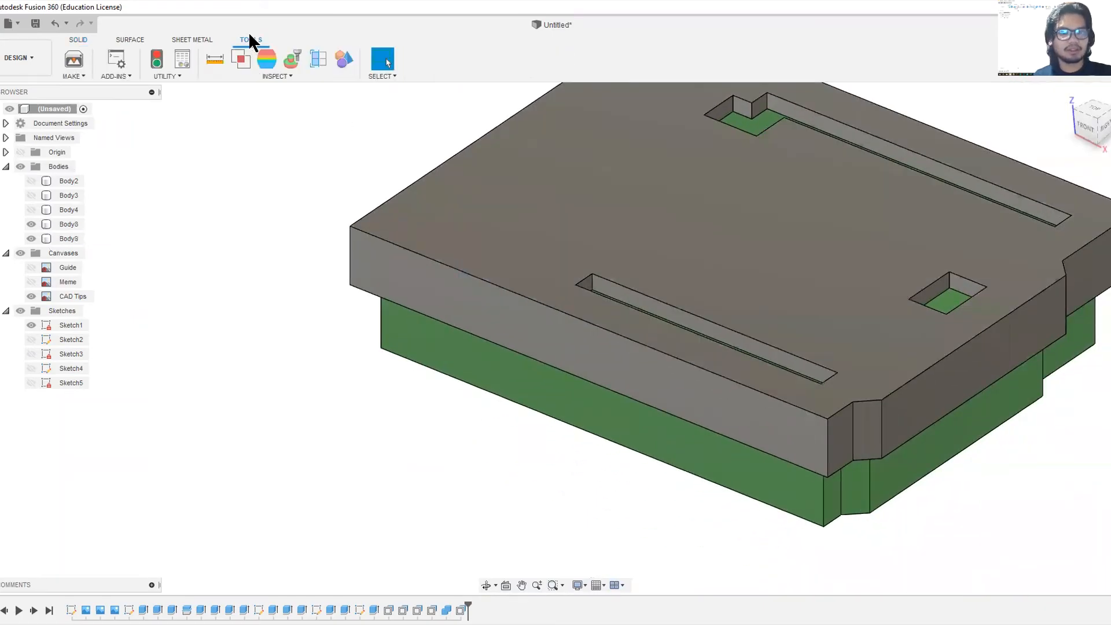
click(312, 55)
click(977, 369)
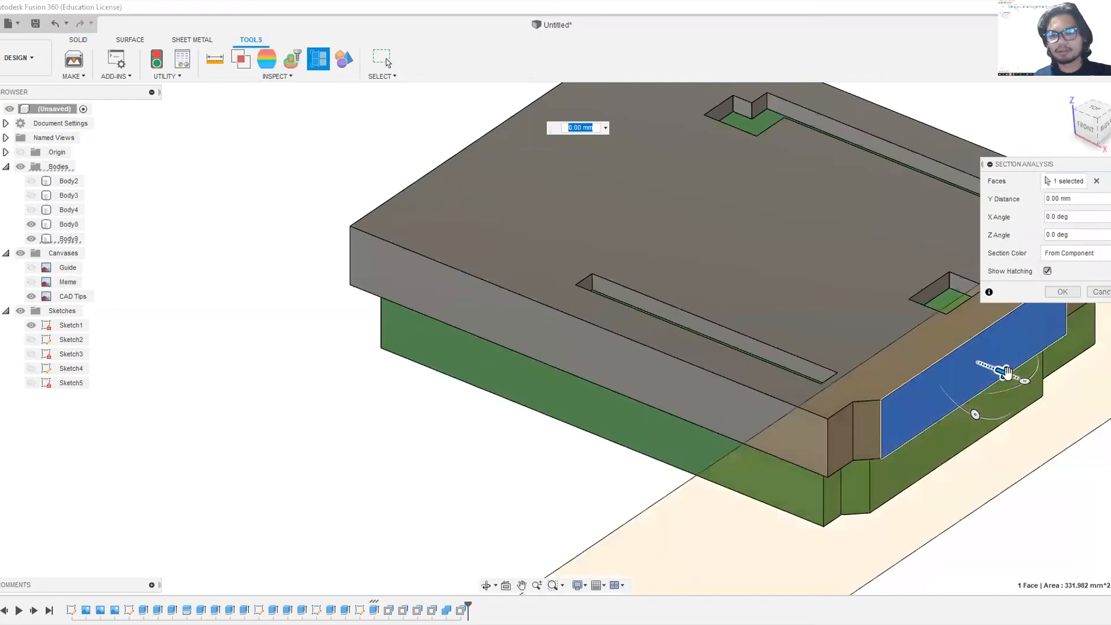
mouse_move(1007, 372)
mouse_down()
mouse_move(630, 260)
mouse_move(613, 322)
mouse_move(566, 300)
mouse_move(546, 232)
mouse_move(565, 241)
mouse_up()
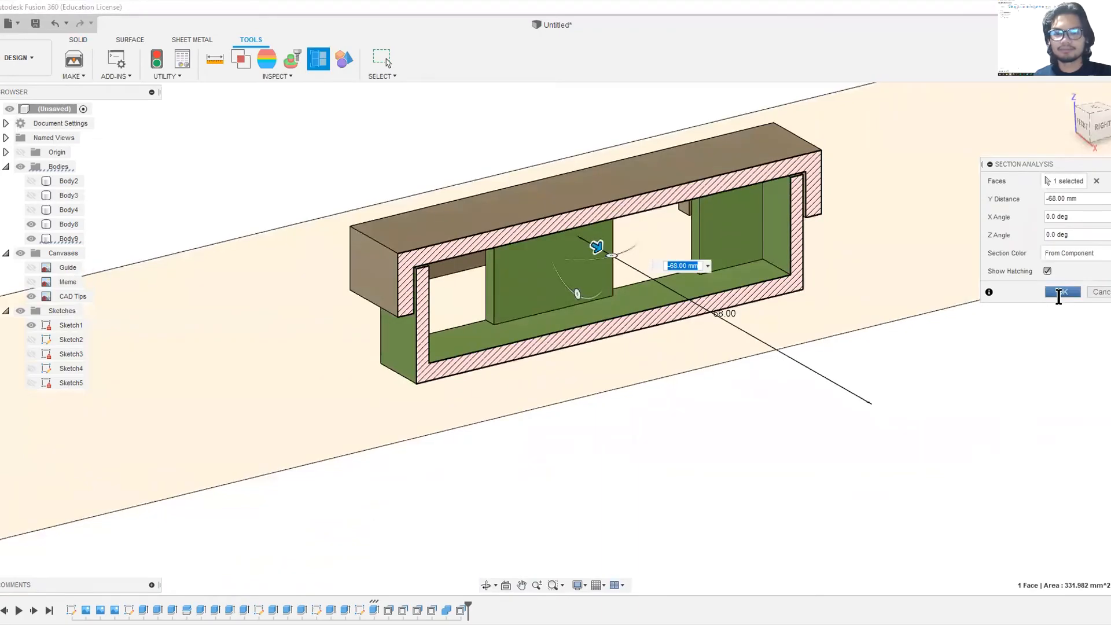
click(1062, 293)
- Start a sketch on the inner face of the box wall between the two connector openings
scroll(521, 198, up, 4)
shift+middle_drag(515, 225, 451, 230)
scroll(458, 220, up, 1)
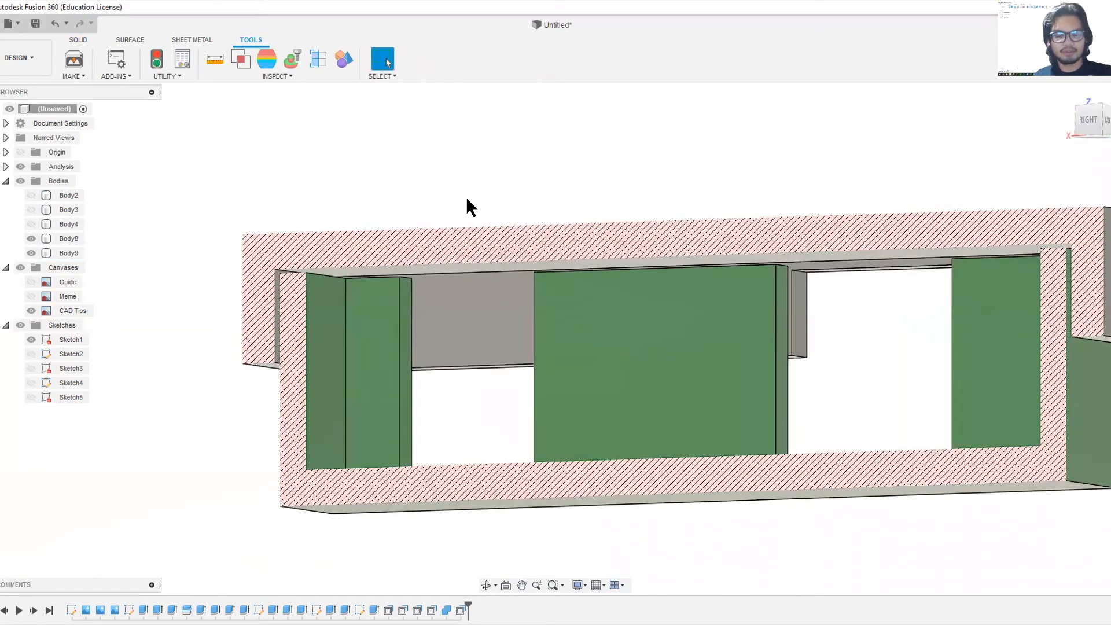
key(l)
click(562, 309)
- Project the box wall segments around the connector openings and the lid's inner side faces into the sketch
key(p)
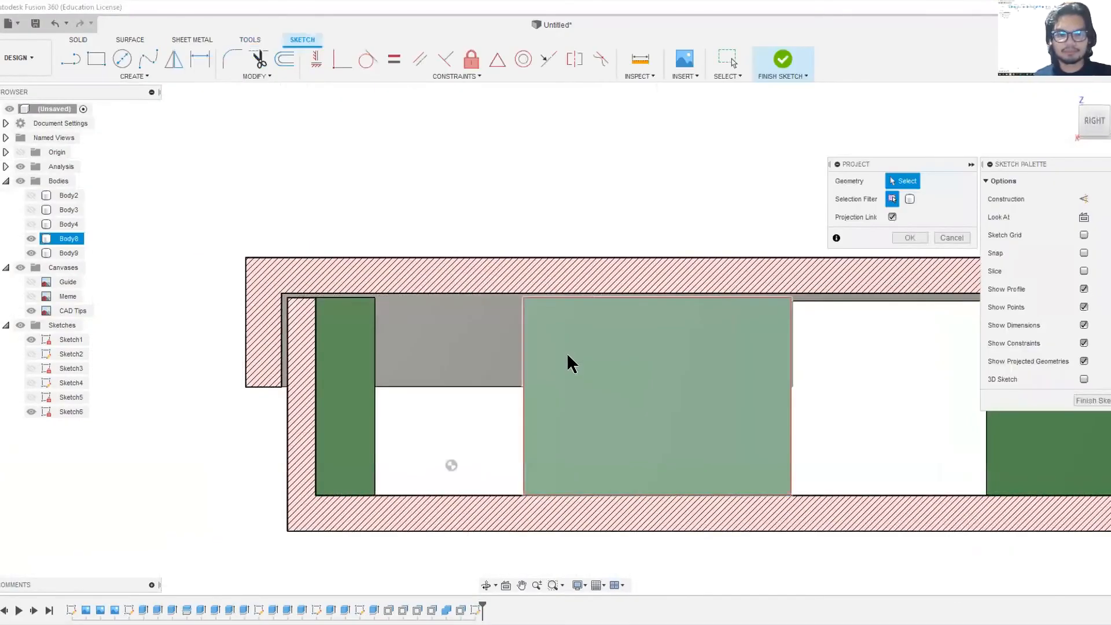
click(347, 362)
click(448, 353)
click(602, 354)
middle_drag(861, 342, 524, 353)
click(709, 376)
middle_drag(549, 227, 847, 215)
click(947, 359)
click(908, 238)
scroll(383, 254, up, 3)
middle_drag(383, 254, 390, 191)
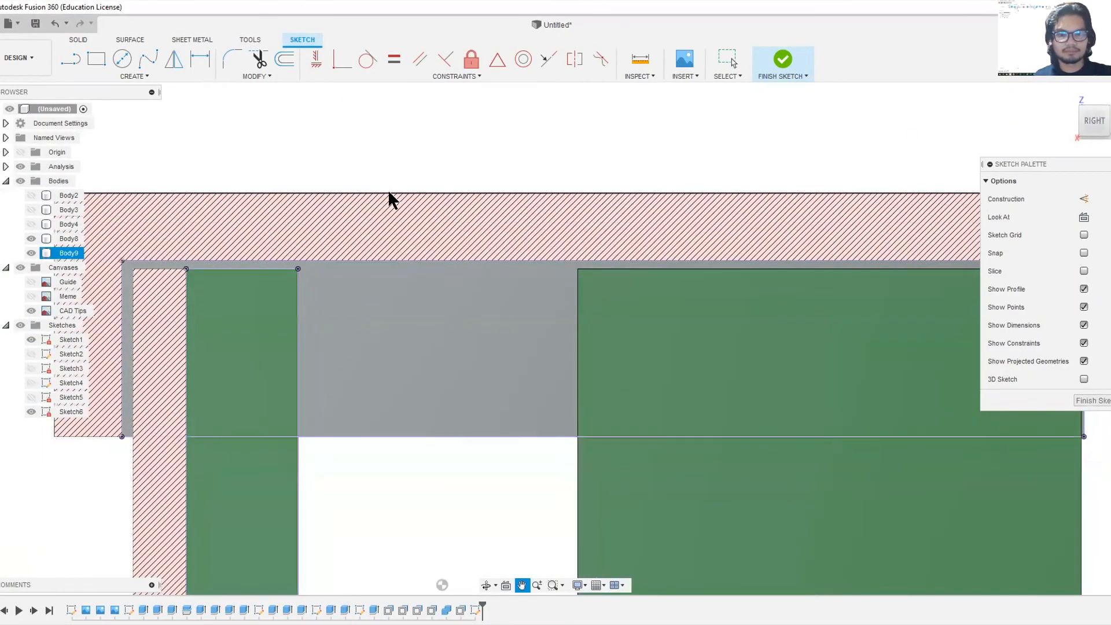
key(p)
click(614, 422)
click(910, 238)
- Draw short lines from the wall's upper corners to the lid's underside to close the profile at the smaller opening
key(l)
click(298, 269)
click(577, 270)
key(Escape)
- Try to extrude the closed profile at the smaller connector opening
click(421, 365)
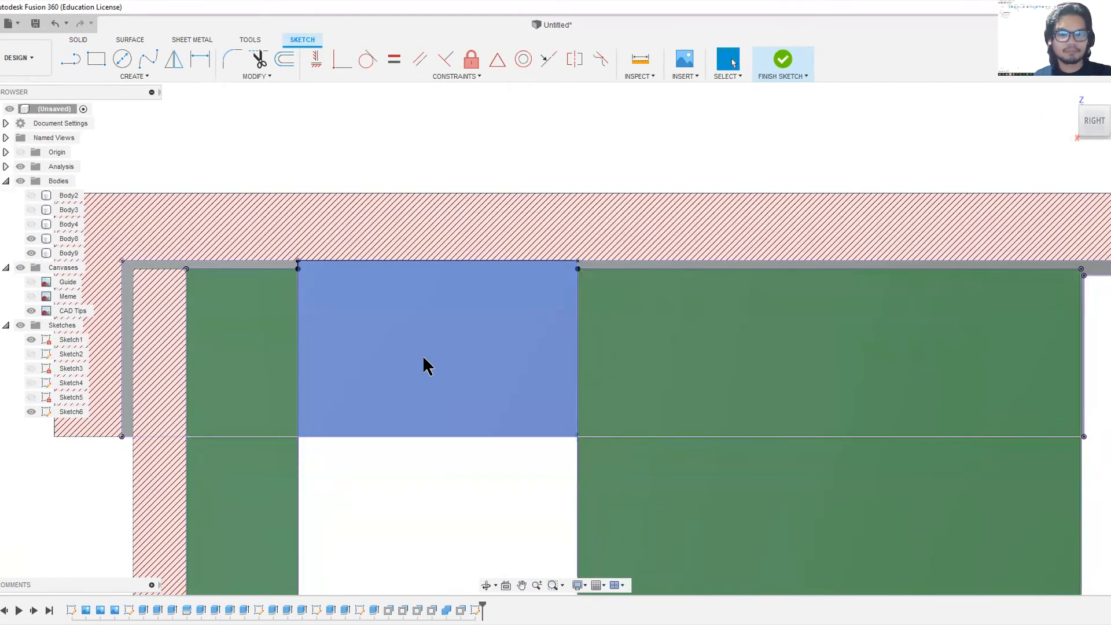
key(e)
click(1052, 334)
scroll(417, 266, down, 4)
mouse_move(417, 267)
shift+middle_down()
mouse_move(381, 191)
mouse_move(575, 189)
mouse_move(384, 255)
shift+middle_up()
scroll(420, 235, up, 5)
key(ctrl+z)
key(ctrl+z)
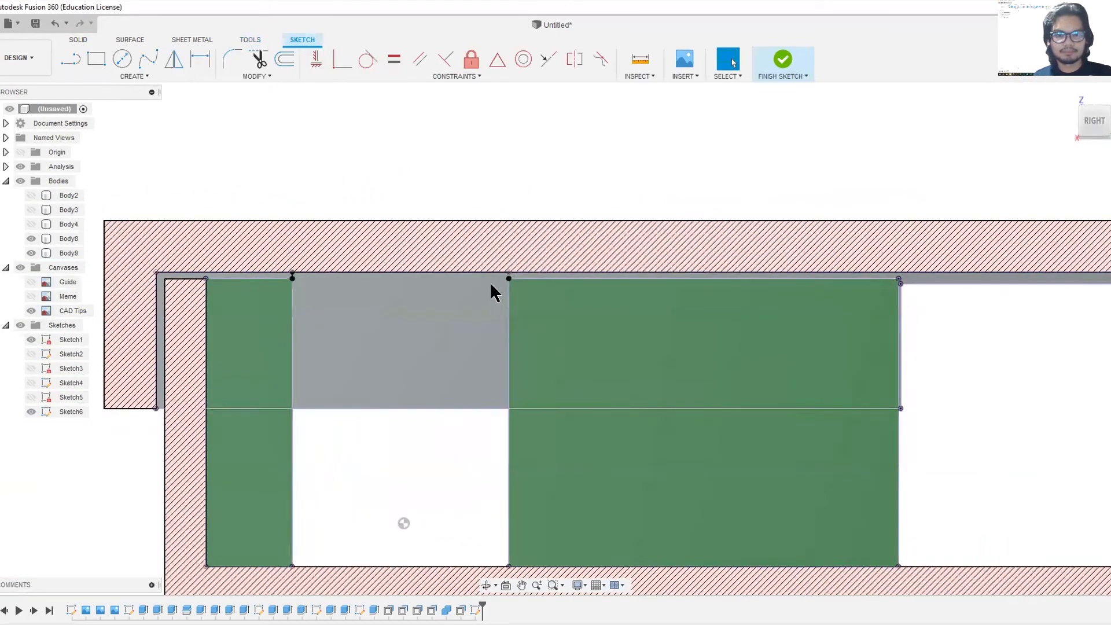
- Redraw the short vertical line from the wall corner past the lid's underside and trim its excess
scroll(510, 275, up, 6)
key(l)
click(526, 272)
click(527, 206)
key(Escape)
scroll(525, 245, up, 3)
key(t)
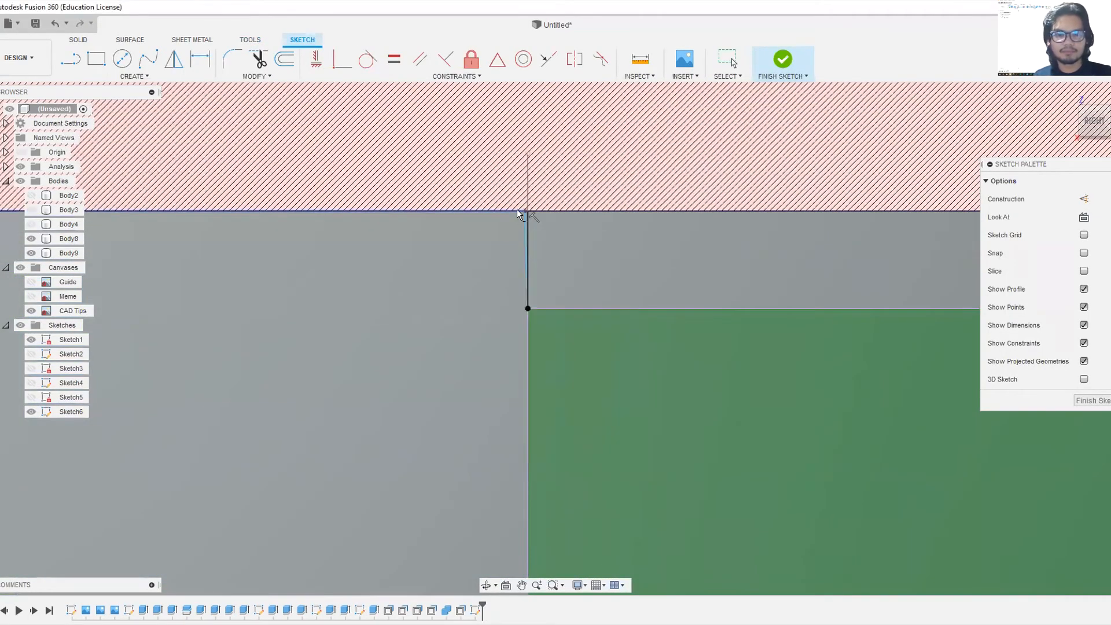
click(527, 193)
key(Escape)
- Extrude the closed profile above the smaller connector opening outward through the lid's side wall
scroll(529, 240, down, 8)
click(529, 240)
key(e)
shift+middle_drag(529, 240, 474, 267)
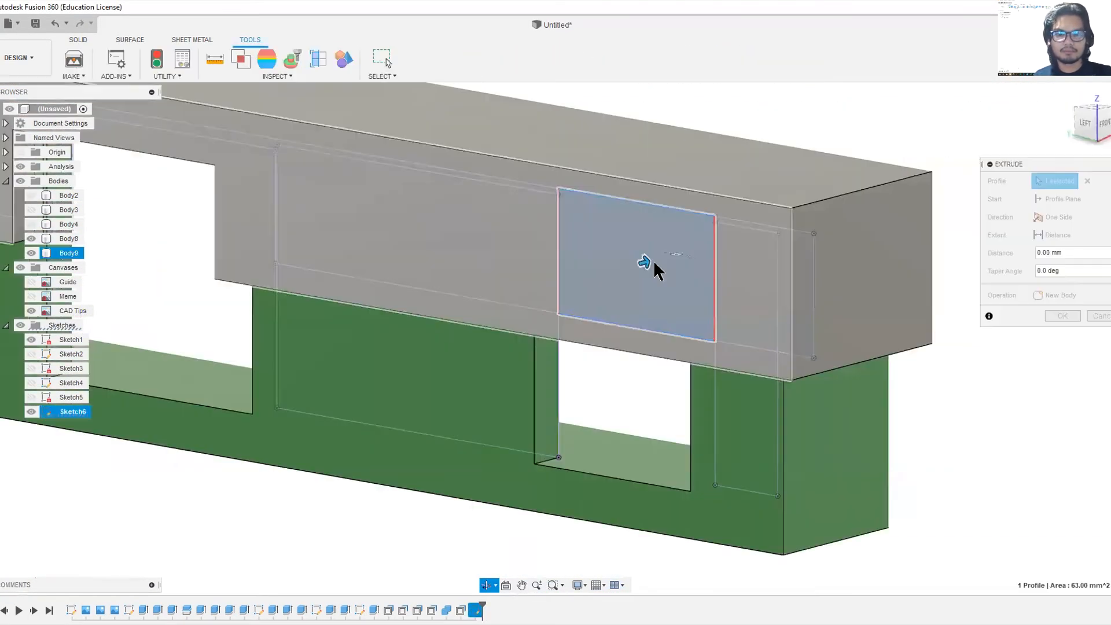
drag(652, 262, 463, 310)
click(1059, 332)
- Show the board body, Body4, and start a sketch on the side face of the box's smaller connector opening
shift+middle_drag(690, 229, 625, 324)
click(31, 225)
scroll(504, 220, down, 3)
mouse_move(625, 393)
shift+middle_down()
mouse_move(757, 297)
mouse_move(783, 395)
mouse_move(625, 405)
mouse_move(616, 380)
shift+middle_up()
scroll(770, 427, up, 4)
scroll(742, 421, down, 4)
click(566, 428)
key(l)
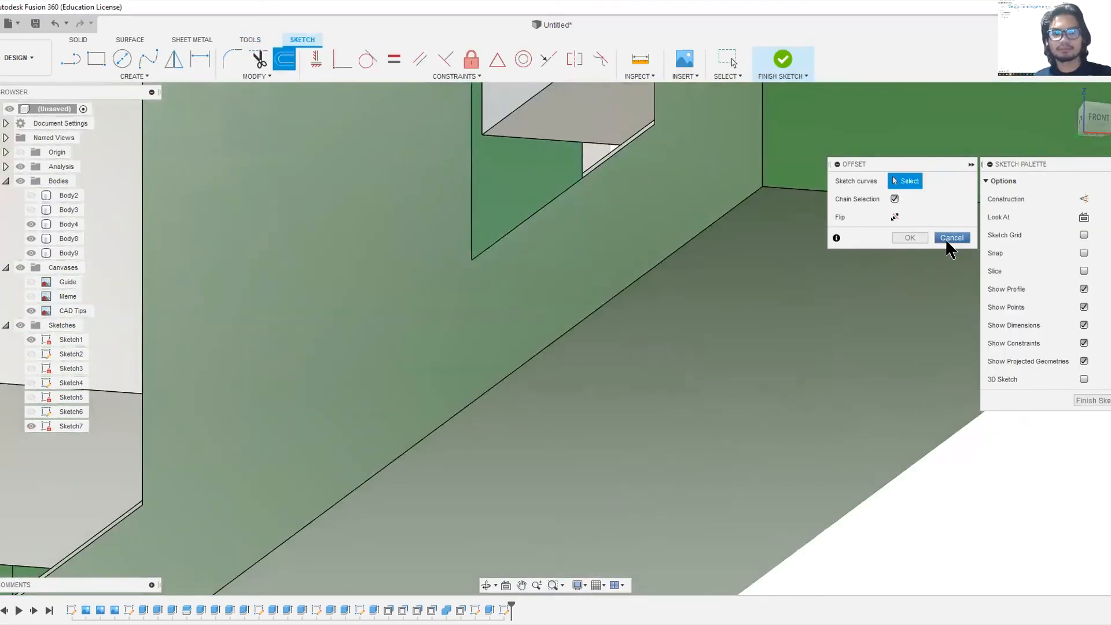
click(947, 241)
- Project the smaller connector's bottom edge into the sketch and extend it with a line to the opening's outer edge
key(p)
click(539, 139)
click(909, 239)
scroll(886, 264, down, 4)
scroll(576, 358, up, 4)
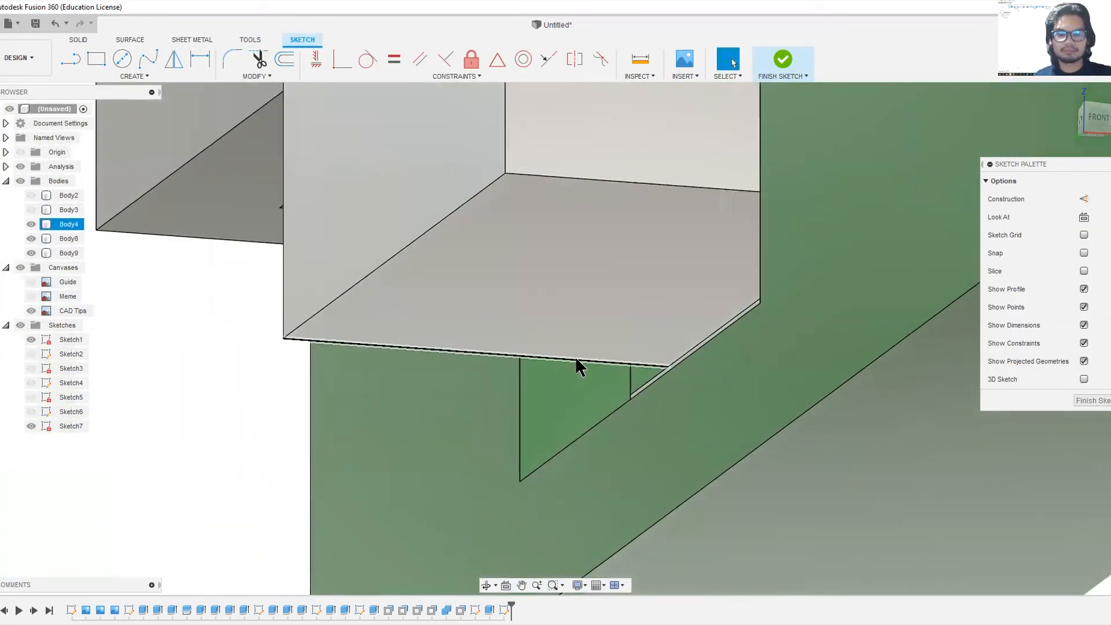
scroll(567, 347, down, 5)
scroll(559, 309, up, 5)
scroll(566, 299, up, 4)
key(l)
click(512, 278)
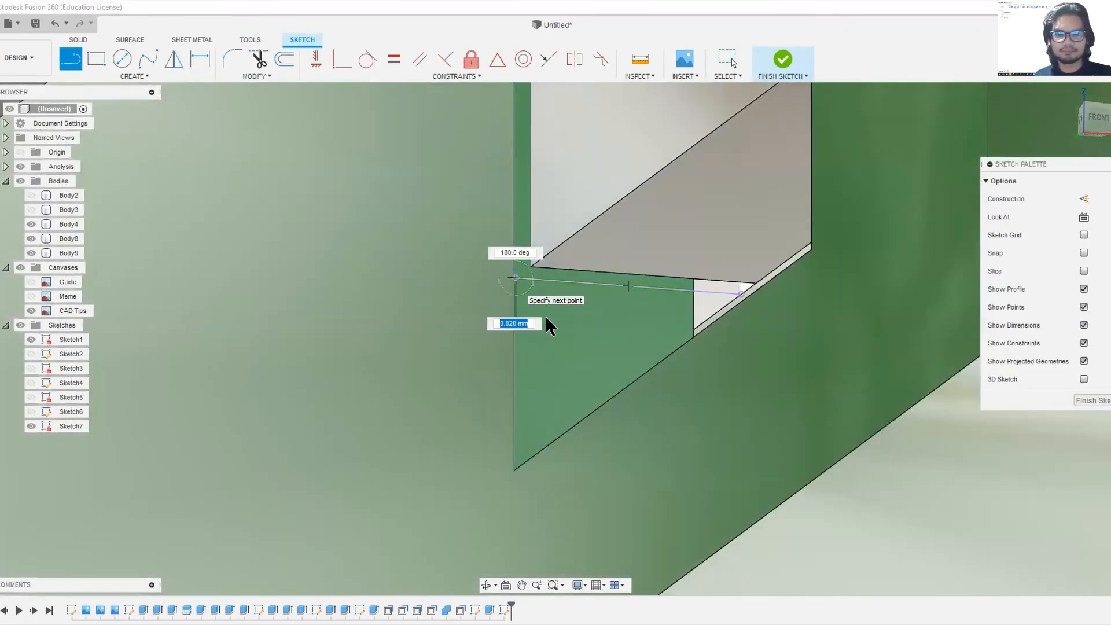
key(e)
click(549, 318)
scroll(548, 318, down, 4)
shift+middle_drag(556, 319, 717, 326)
scroll(716, 325, down, 3)
drag(623, 328, 923, 302)
scroll(922, 302, up, 3)
key(Escape)
key(ctrl+z)
- Try to offset the projected connector edge by 0.3 mm
shift+middle_drag(564, 383, 434, 380)
scroll(434, 379, down, 5)
scroll(200, 318, up, 8)
scroll(467, 370, down, 5)
scroll(799, 560, up, 2)
mouse_move(798, 560)
shift+middle_down()
mouse_move(605, 379)
mouse_move(596, 430)
shift+middle_up()
scroll(595, 430, up, 6)
key(o)
click(662, 350)
text(0.3)
key(Return)
- Undo the last offset of the projected connector edge
key(e)
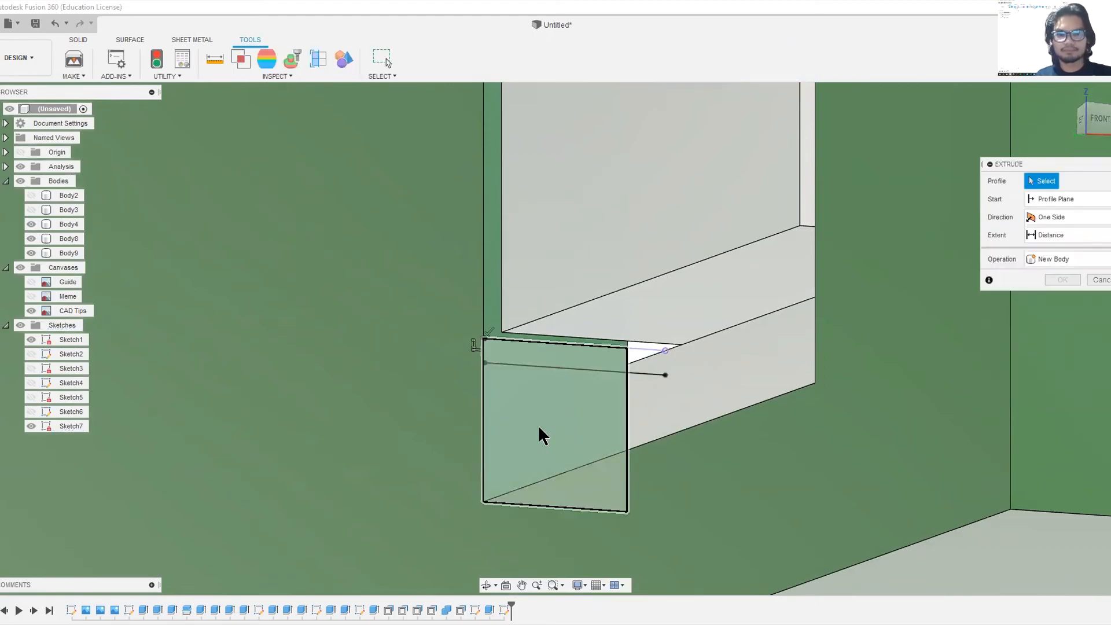
key(Escape)
key(ctrl+z)
scroll(507, 365, up, 4)
scroll(455, 322, up, 3)
key(o)
key(Escape)
key(ctrl+z)
- Offset the projected line below the smaller connector by -0.3 mm
key(o)
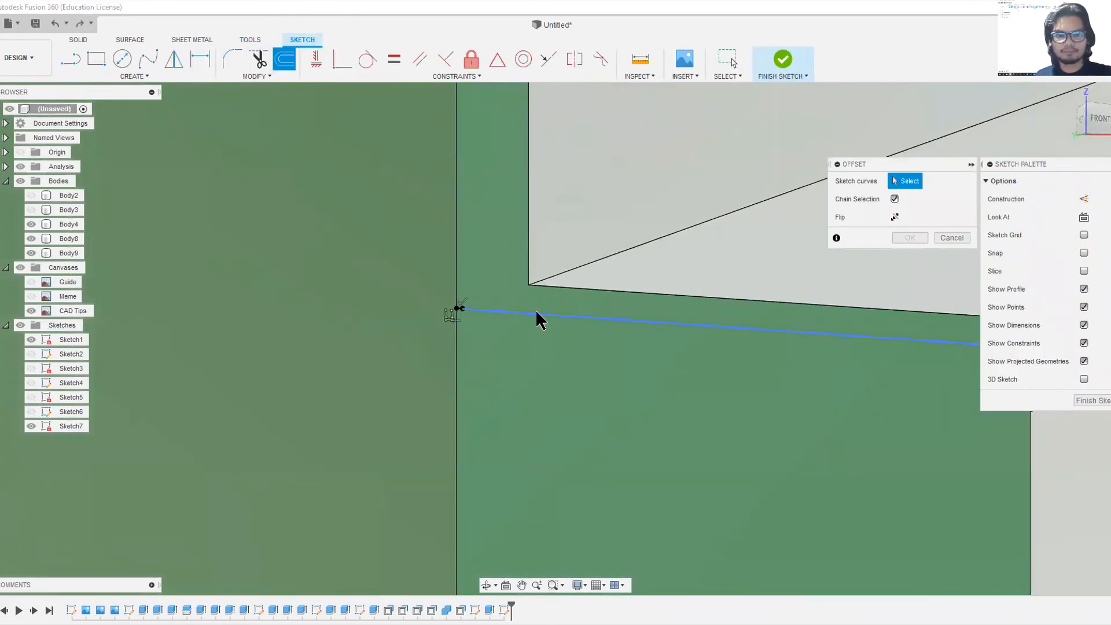
click(536, 309)
text(-0.3)
key(Return)
- Extrude the side-face profile below the offset line across the smaller connector opening to fill the gap under the connector
key(e)
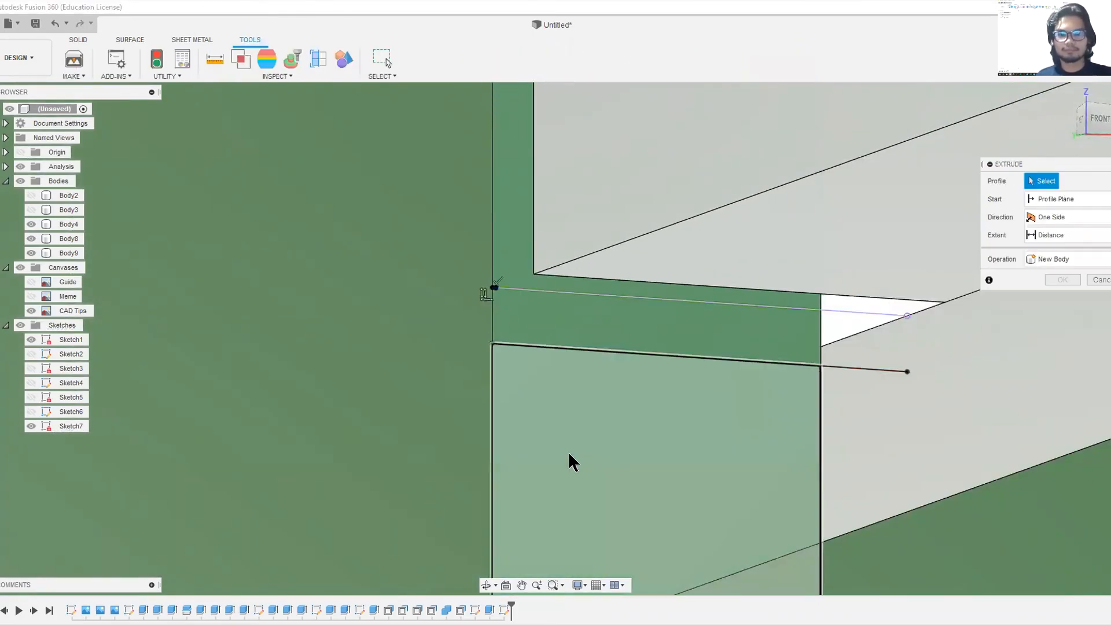
click(568, 454)
shift+middle_drag(569, 454, 665, 440)
drag(12, 454, 796, 310)
click(1062, 318)
- Project the bottom edge of the larger connector onto a new sketch on the enclosure's cut wall face beneath it
scroll(811, 347, down, 5)
shift+middle_drag(811, 347, 871, 386)
scroll(767, 394, up, 3)
key(p)
click(768, 392)
shift+middle_drag(768, 393, 654, 545)
click(533, 393)
click(912, 240)
- Offset the projected line below the larger connector by -0.3 mm
key(o)
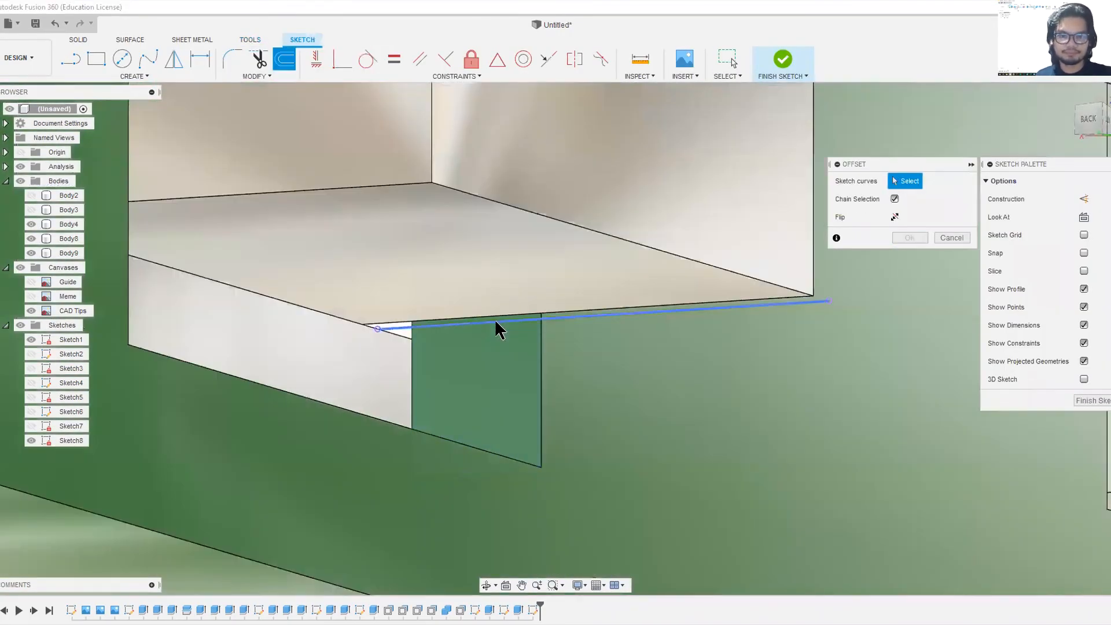
click(495, 323)
text(-0.3)
key(Return)
- Extrude the wall-face profile below the offset line across the larger connector's opening to fill the gap underneath
key(e)
click(533, 396)
shift+middle_drag(533, 396, 637, 405)
drag(509, 421, 384, 456)
click(1057, 318)
- Turn off the section analysis to show the whole enclosure with its lid
shift+middle_drag(654, 343, 810, 417)
scroll(718, 358, down, 5)
click(5, 166)
click(31, 181)
scroll(328, 230, down, 3)
shift+middle_drag(406, 322, 557, 373)
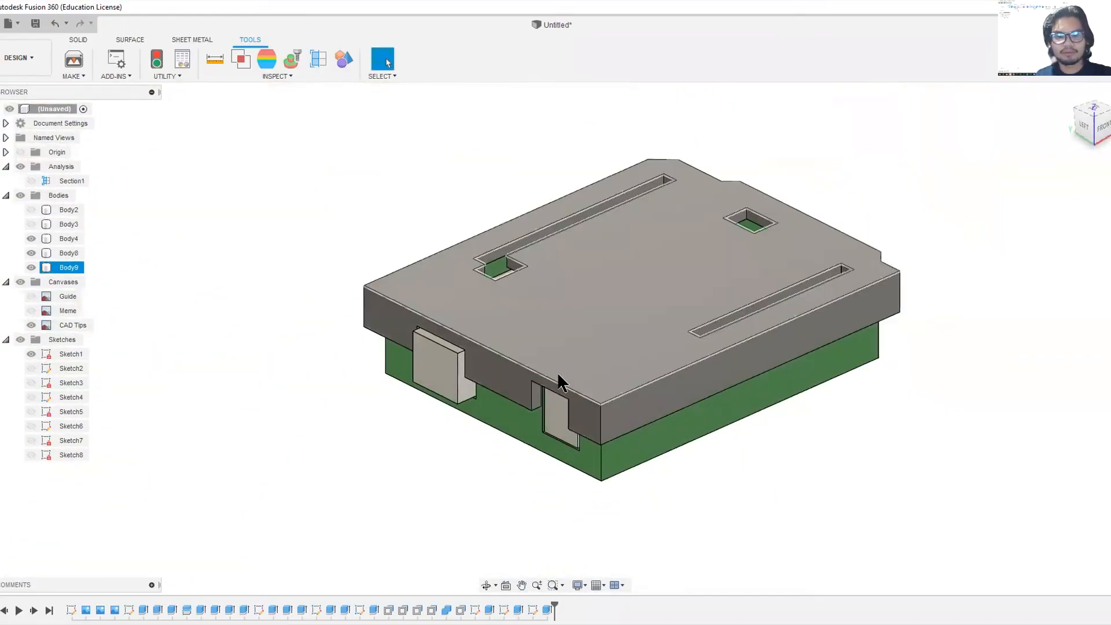
- Examine the closed enclosure from several sides, checking the lid slots and the connector openings
right_click(602, 349)
click(630, 333)
shift+middle_drag(619, 331, 602, 313)
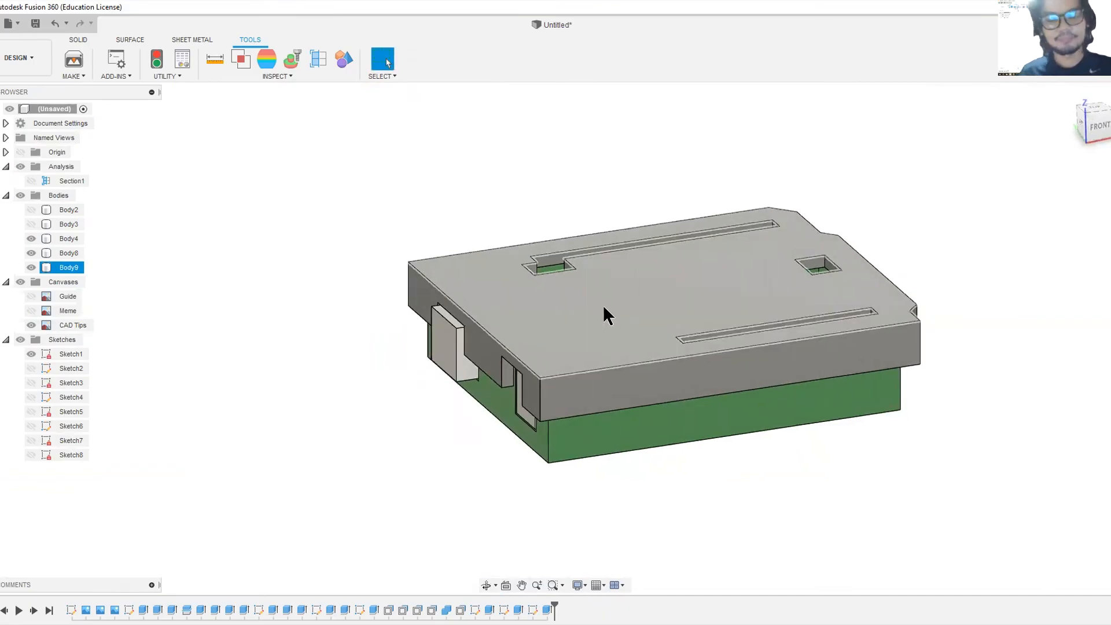
scroll(596, 324, up, 5)
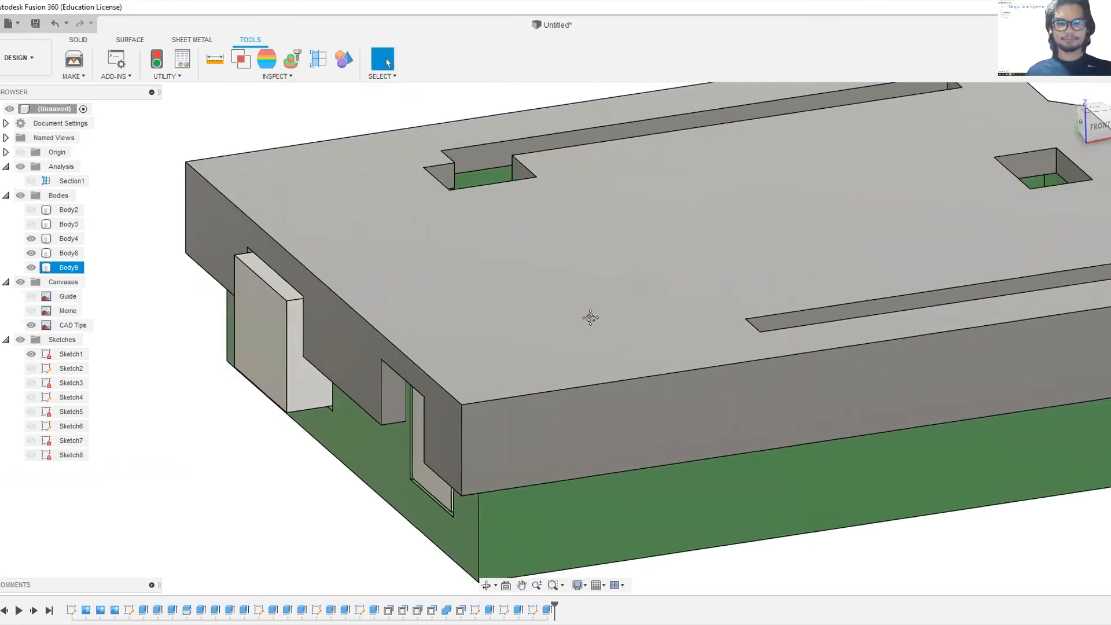
scroll(533, 317, down, 5)
mouse_move(533, 317)
shift+middle_down()
mouse_move(570, 315)
mouse_move(546, 326)
shift+middle_up()
middle_drag(579, 282, 605, 382)
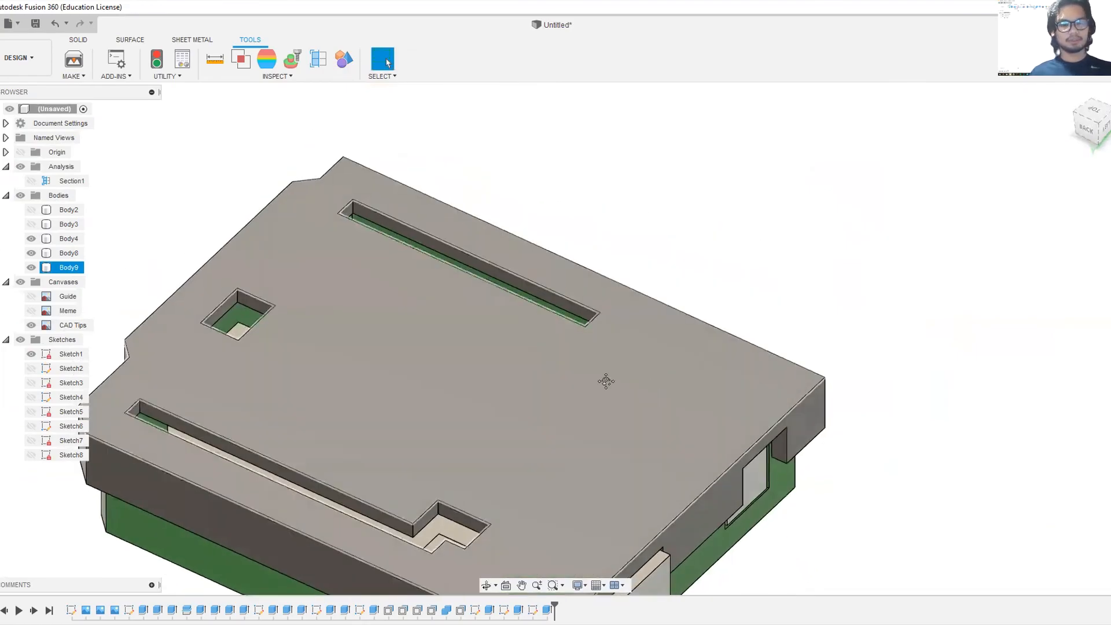
scroll(713, 260, up, 2)
middle_drag(706, 263, 652, 357)
middle_drag(644, 398, 671, 398)
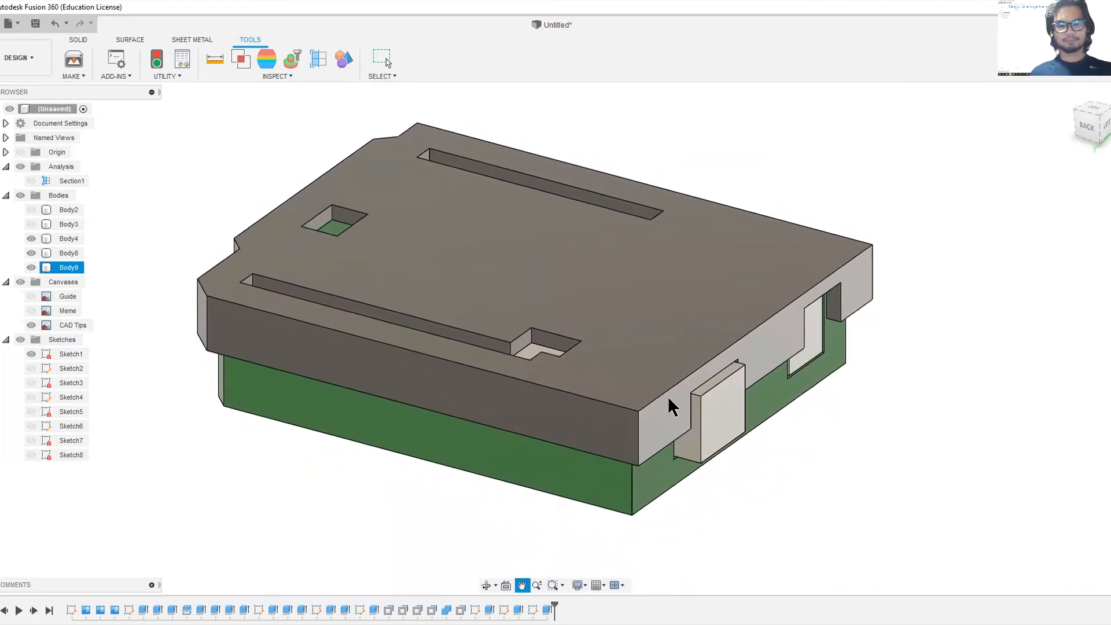
- Collapse the Canvases and Sketches folders in the browser
click(6, 282)
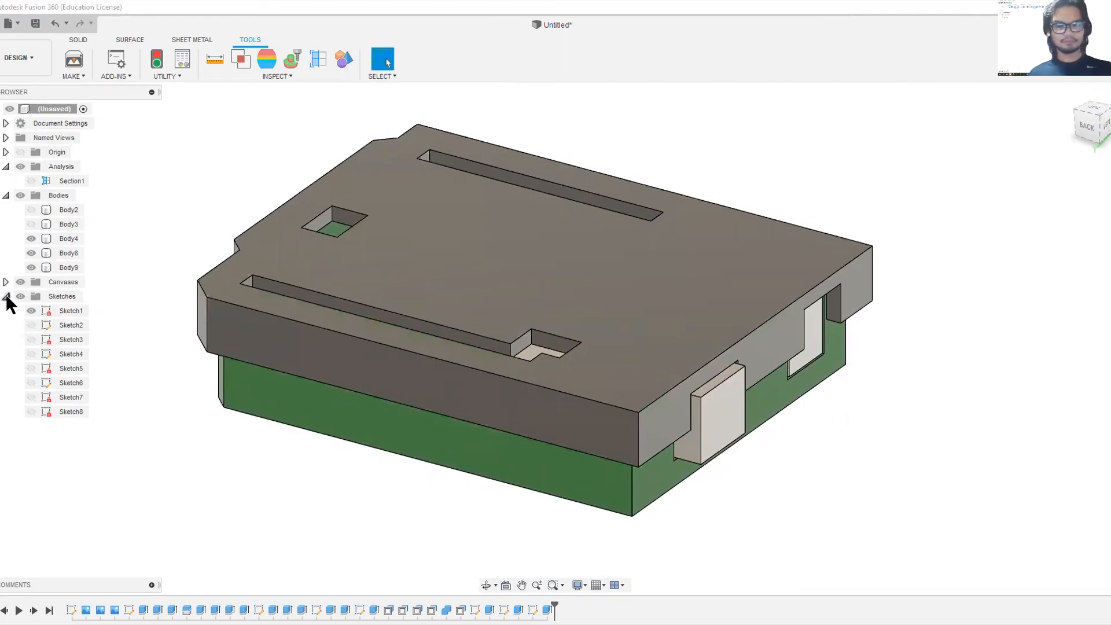
click(6, 296)
middle_drag(405, 263, 418, 304)
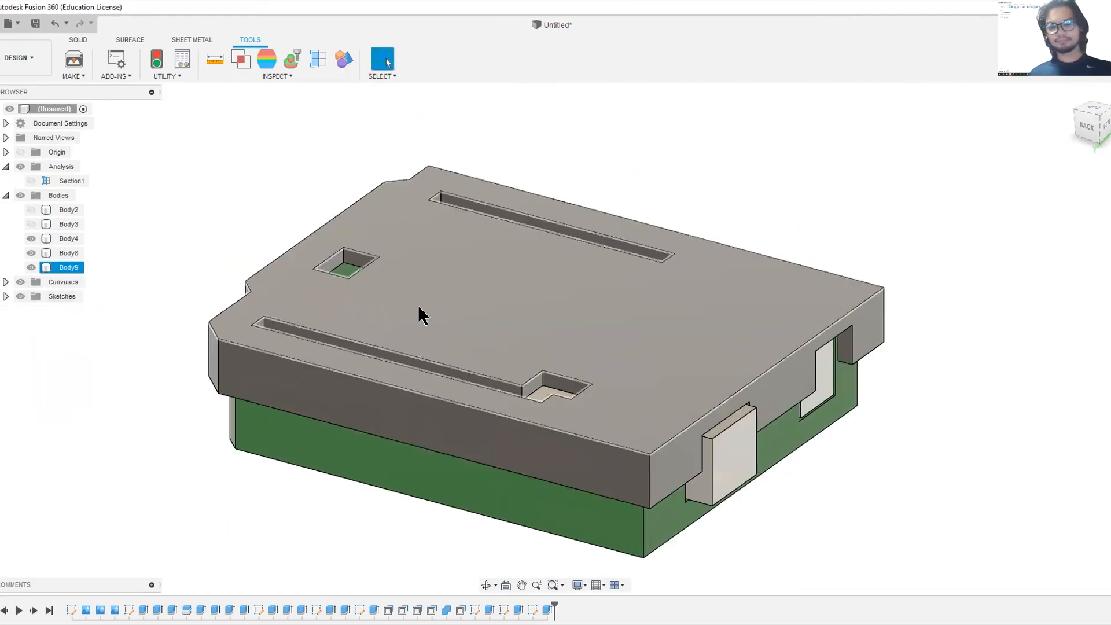
- Start a new sketch on the long outer side face of the lid
click(75, 41)
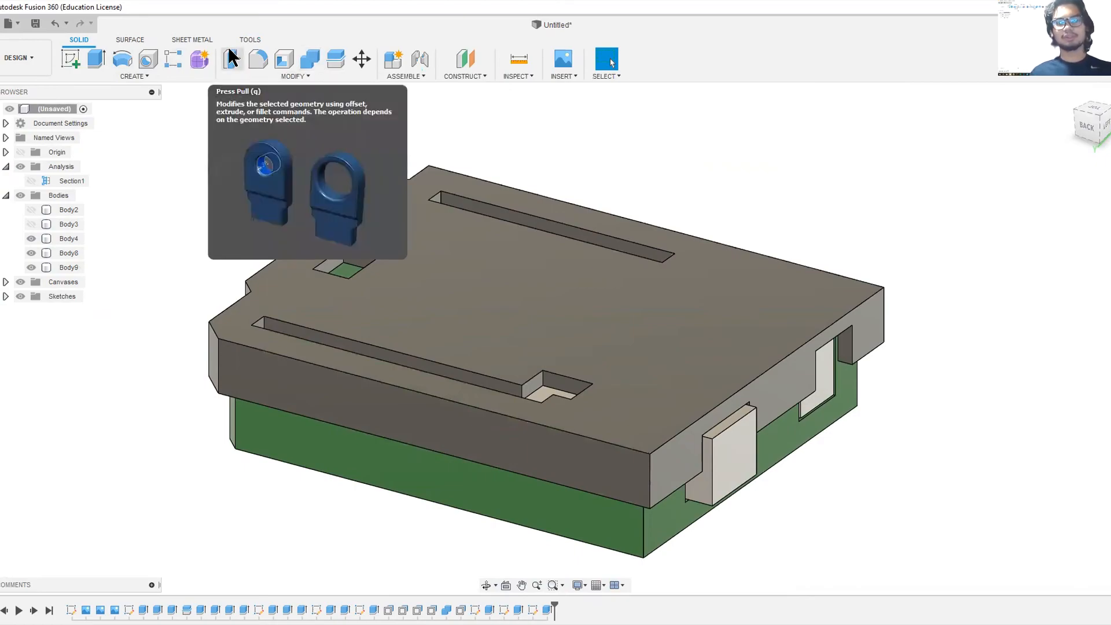
click(419, 299)
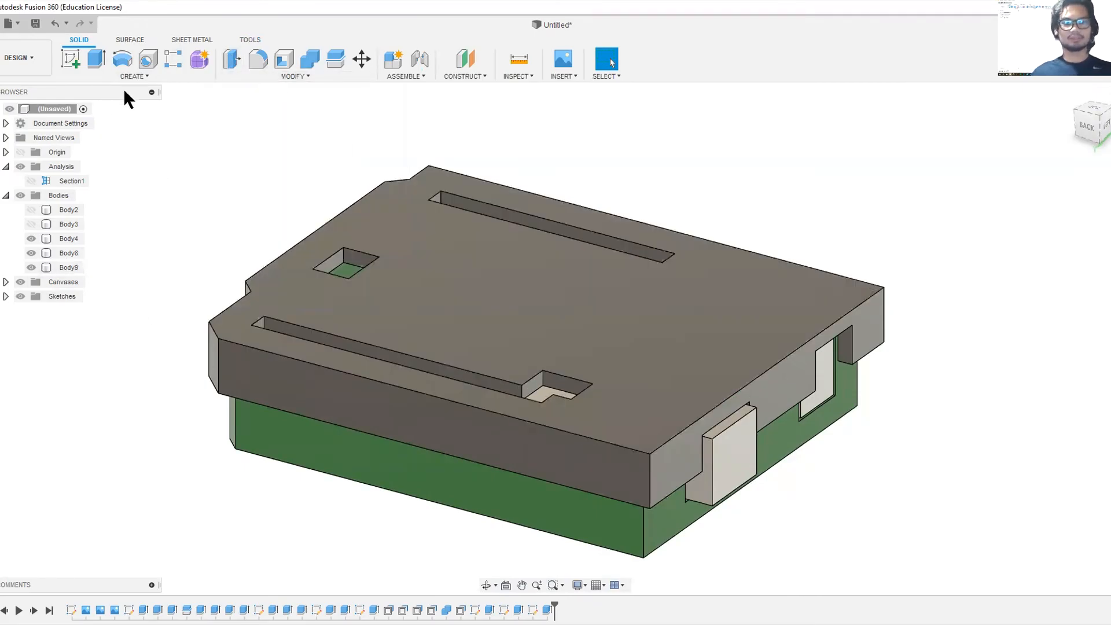
click(72, 58)
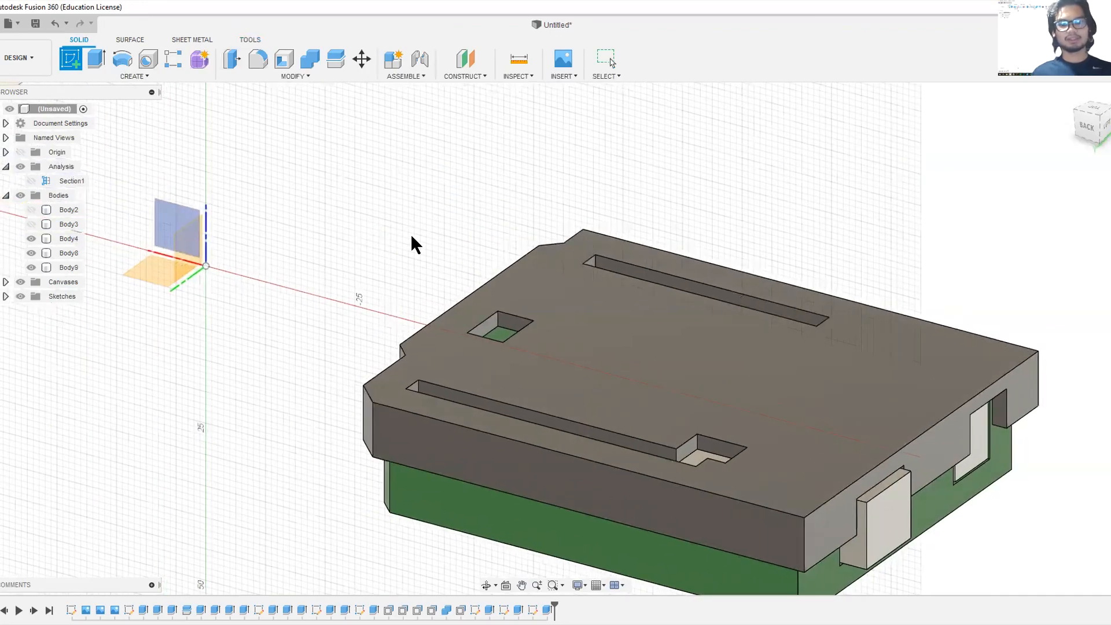
key(Escape)
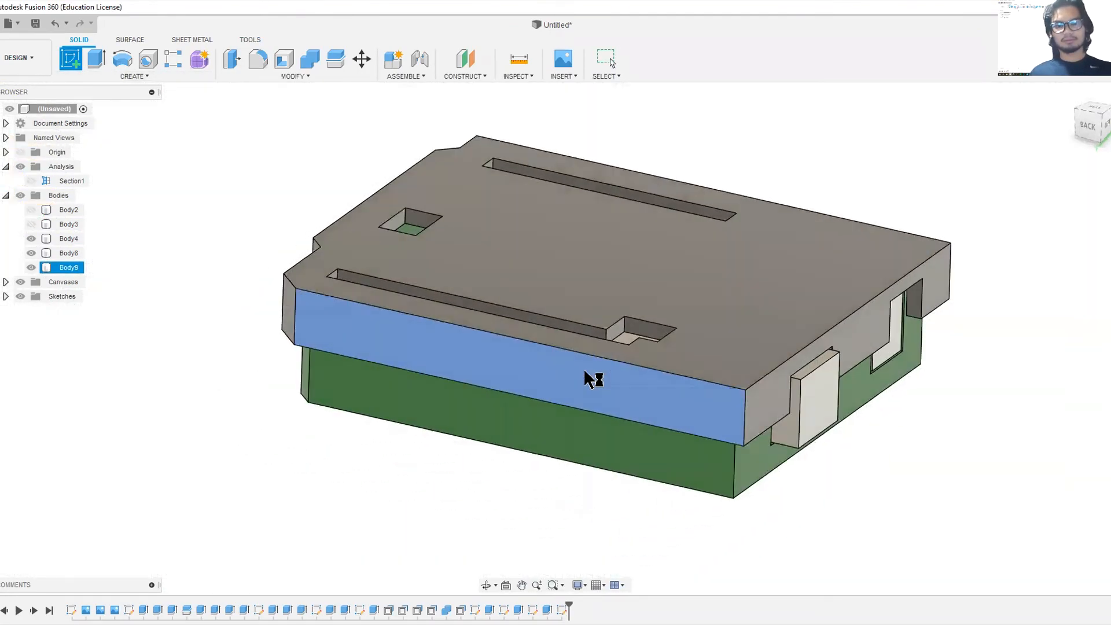
click(583, 368)
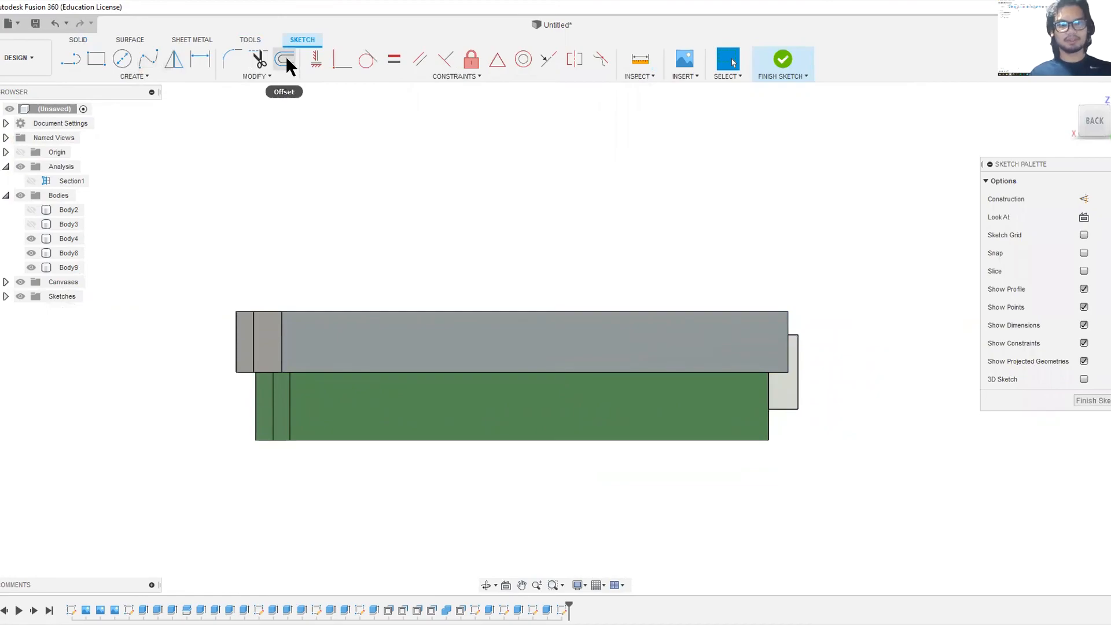
click(258, 79)
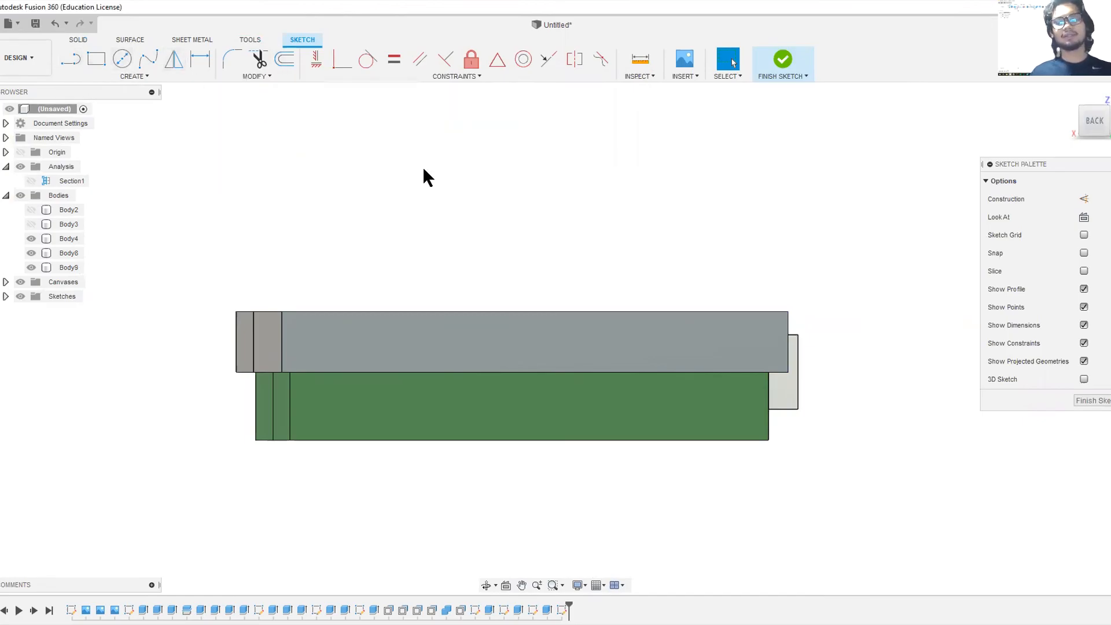
scroll(498, 215, down, 2)
shift+middle_drag(499, 220, 451, 246)
scroll(557, 171, up, 3)
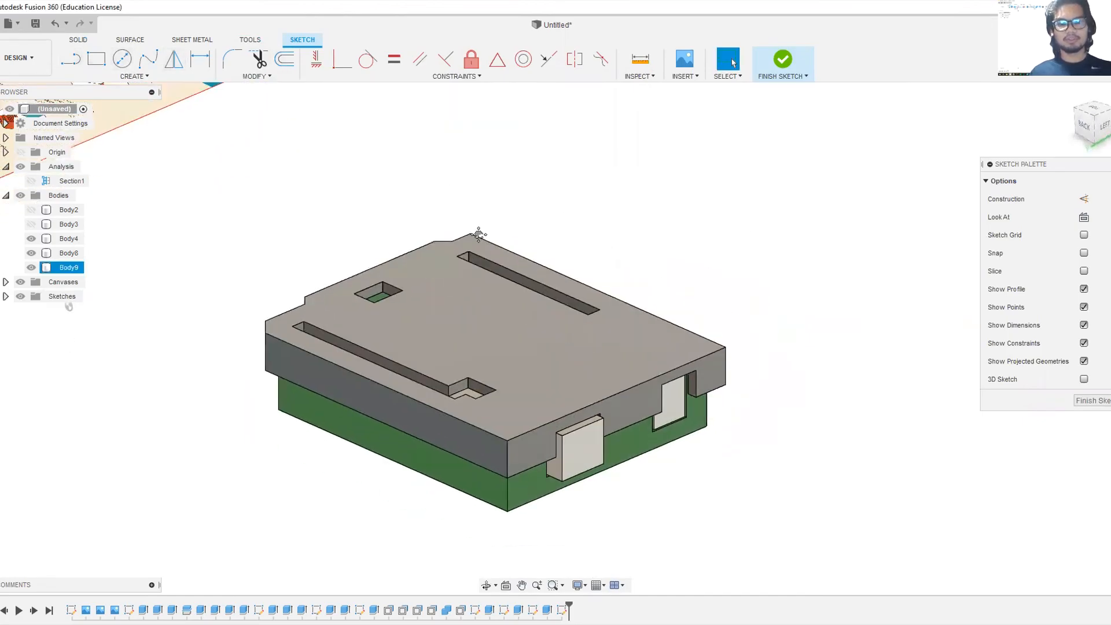
scroll(558, 171, down, 3)
shift+middle_drag(526, 272, 533, 271)
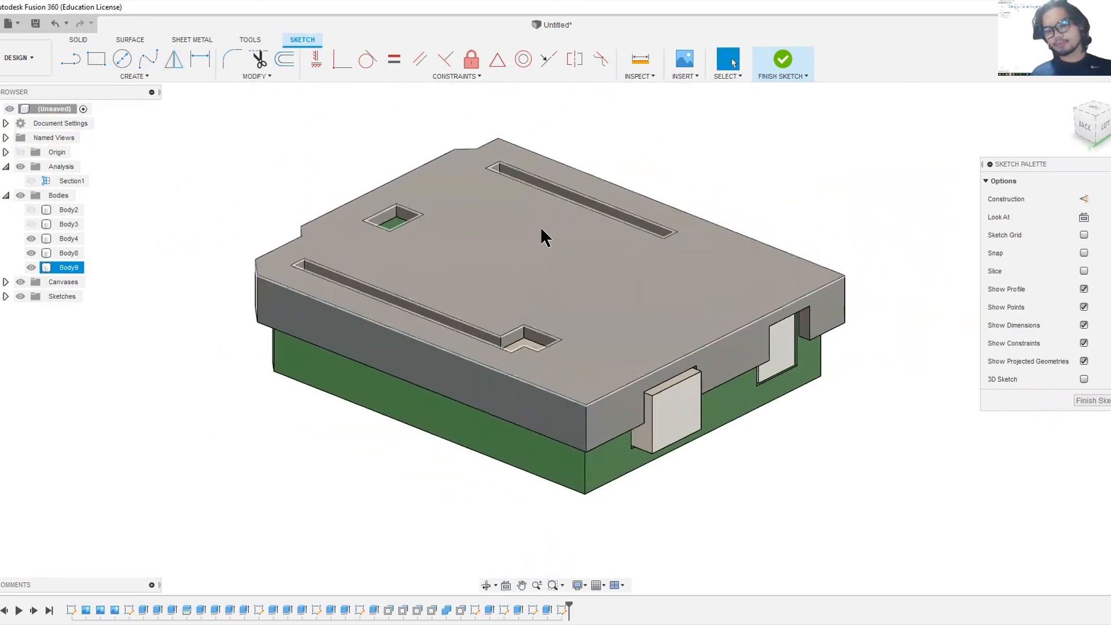
middle_drag(546, 246, 481, 257)
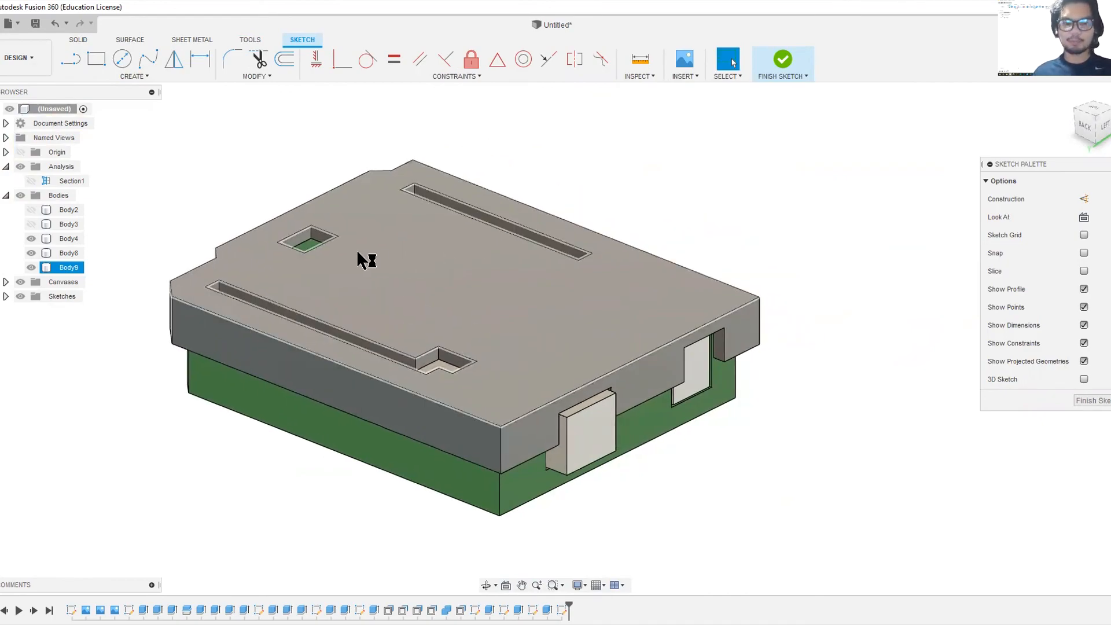
middle_drag(365, 255, 445, 248)
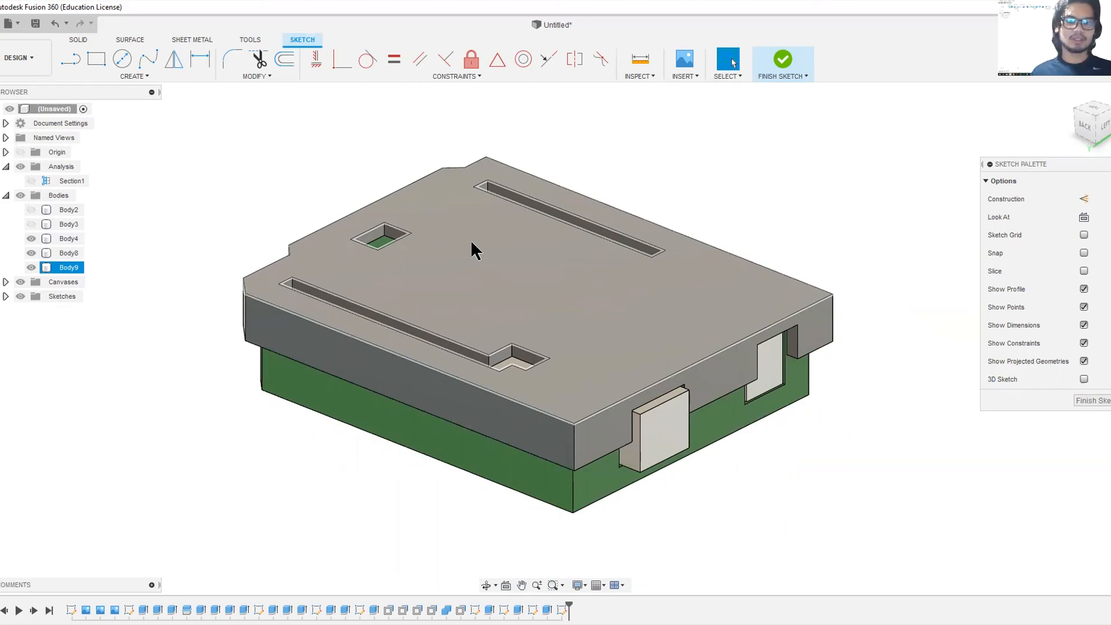
middle_drag(496, 253, 461, 269)
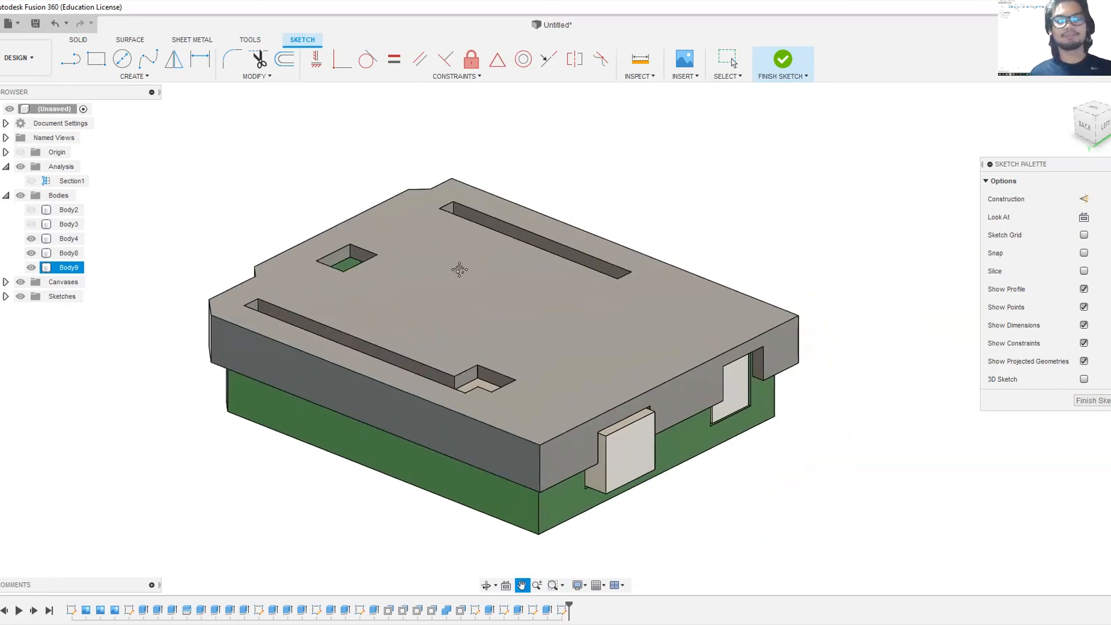